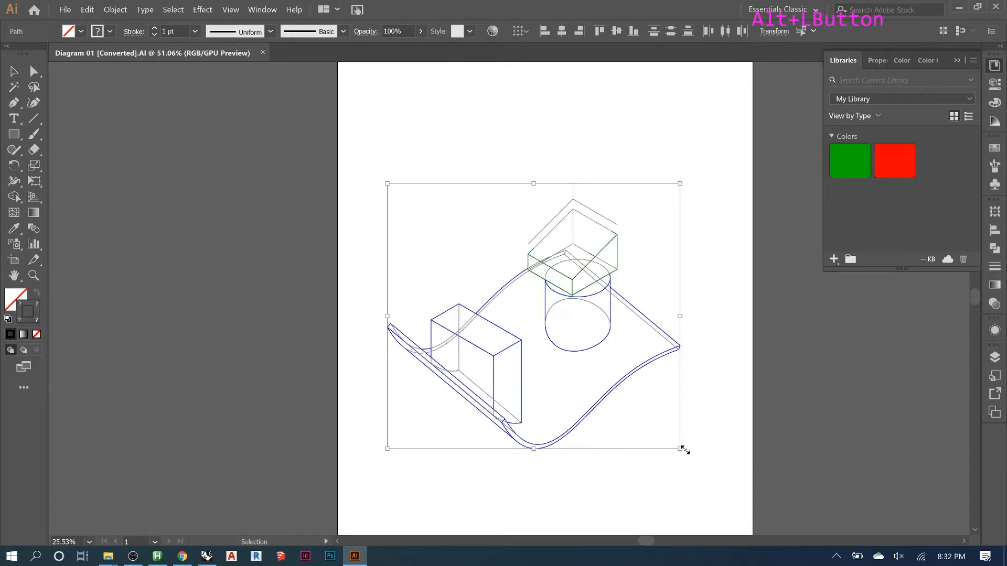
Bring up the layer list, make it wide enough to read the Make2D layer names, and clear the selection
{"action": "left_click", "coordinate": [957, 61]}
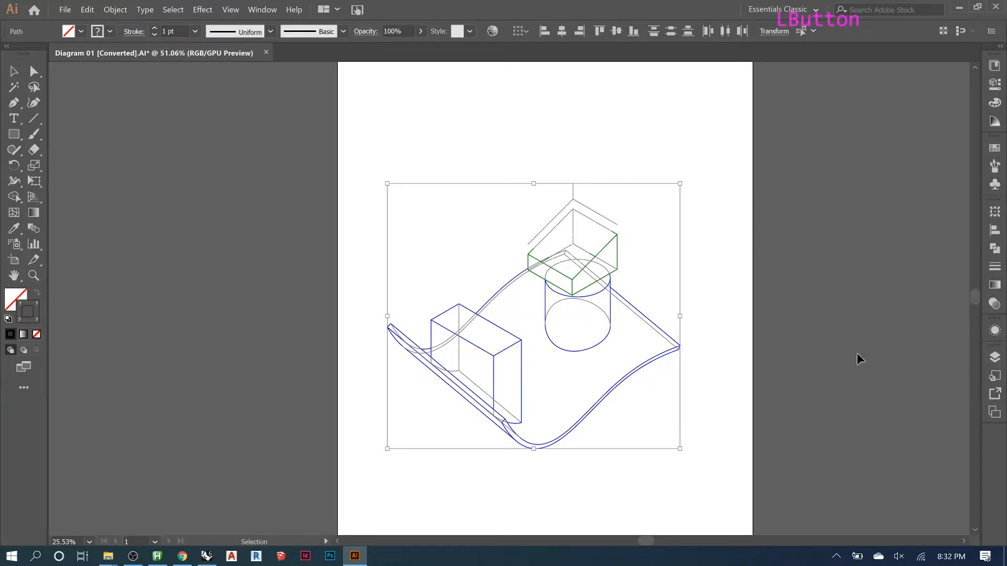
{"action": "left_click", "coordinate": [994, 358]}
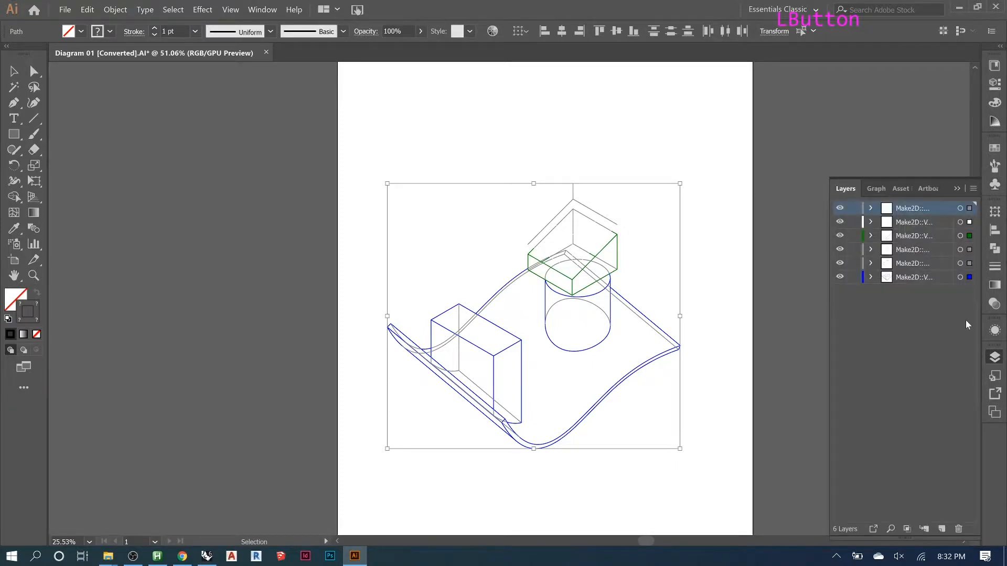
{"action": "left_click_drag", "start_coordinate": [828, 299], "coordinate": [768, 298]}
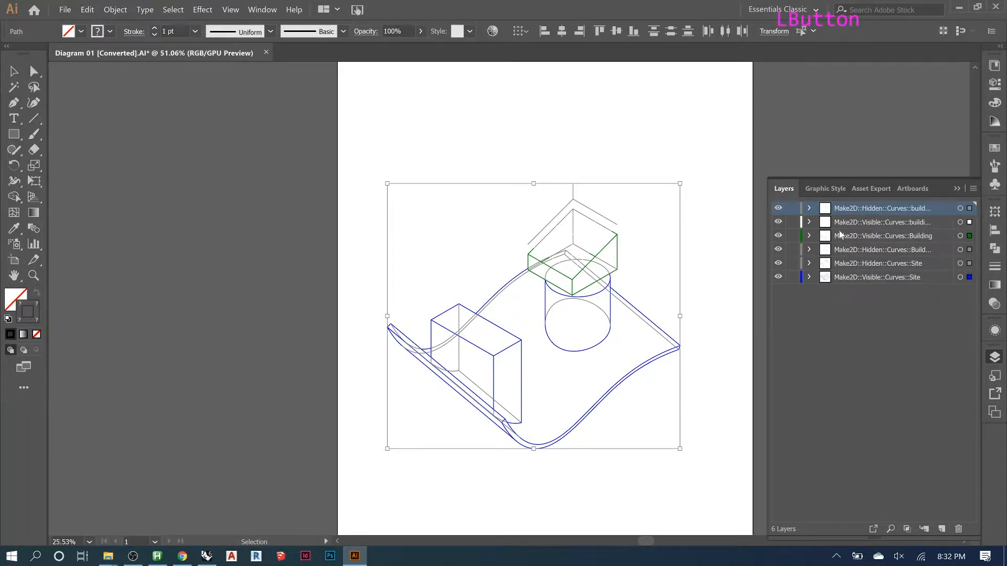
{"action": "left_click", "coordinate": [733, 249]}
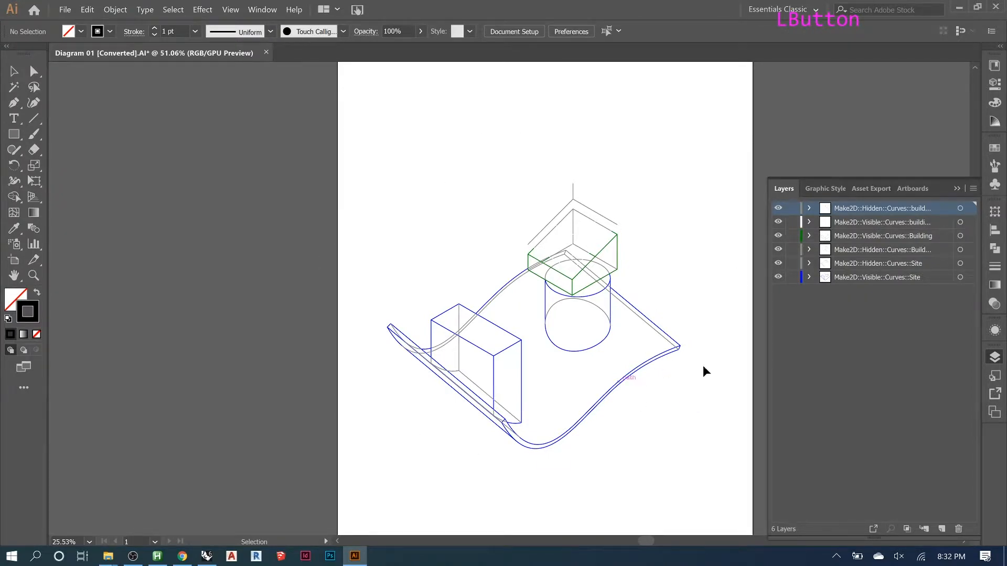
Select all the diagram's linework and apply the default fill and stroke
{"action": "mouse_move", "coordinate": [303, 119]}
{"action": "left_mouse_down"}
{"action": "mouse_move", "coordinate": [657, 440]}
{"action": "mouse_move", "coordinate": [719, 479]}
{"action": "left_mouse_up"}
{"action": "left_click", "coordinate": [110, 32]}
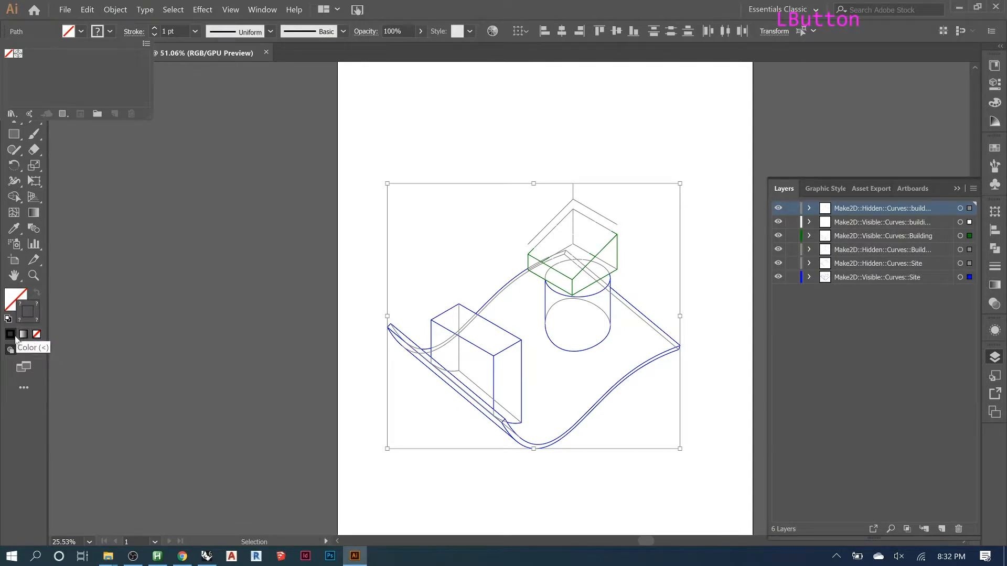
{"action": "left_click", "coordinate": [9, 319]}
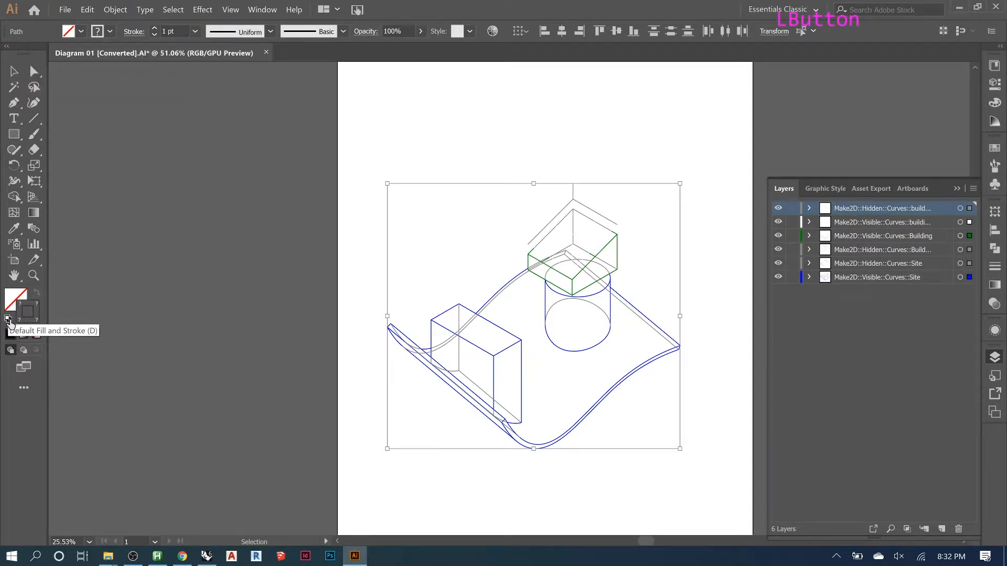
{"action": "left_click", "coordinate": [9, 319]}
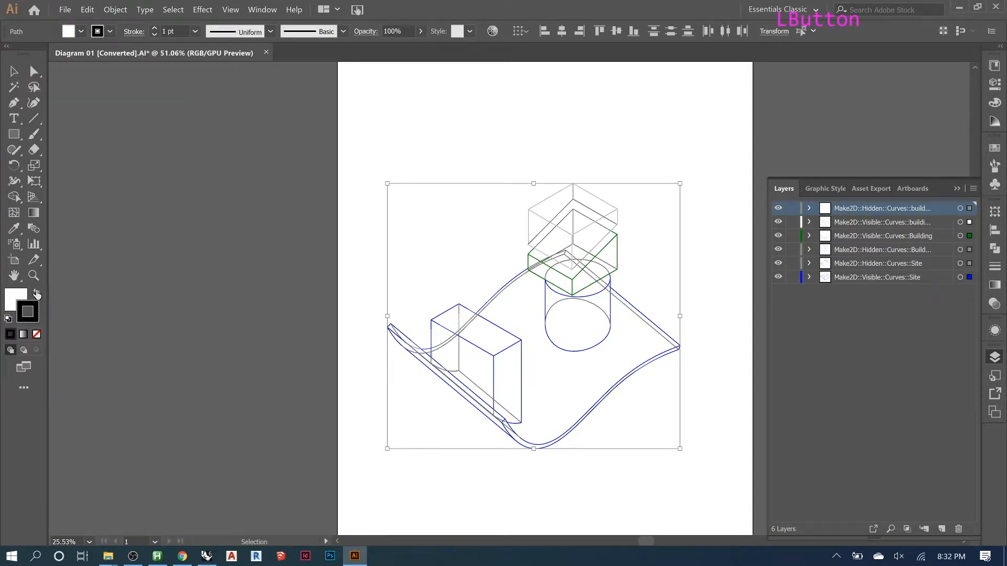
Remove the fill from all the linework, keeping the black stroke, and clear the selection
{"action": "left_click", "coordinate": [81, 32]}
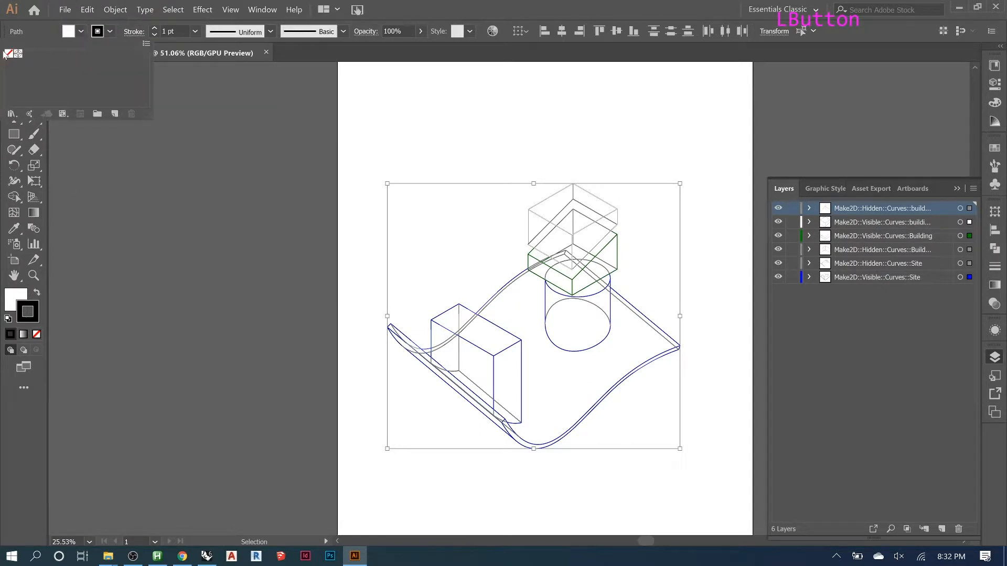
{"action": "left_click", "coordinate": [9, 54]}
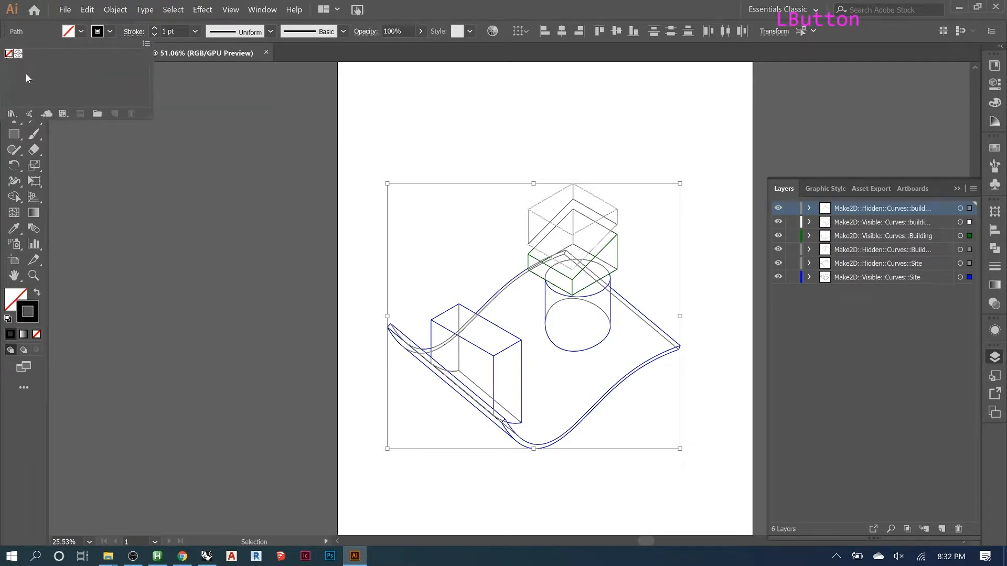
{"action": "left_click", "coordinate": [391, 4]}
{"action": "left_click", "coordinate": [109, 31]}
{"action": "left_click", "coordinate": [434, 9]}
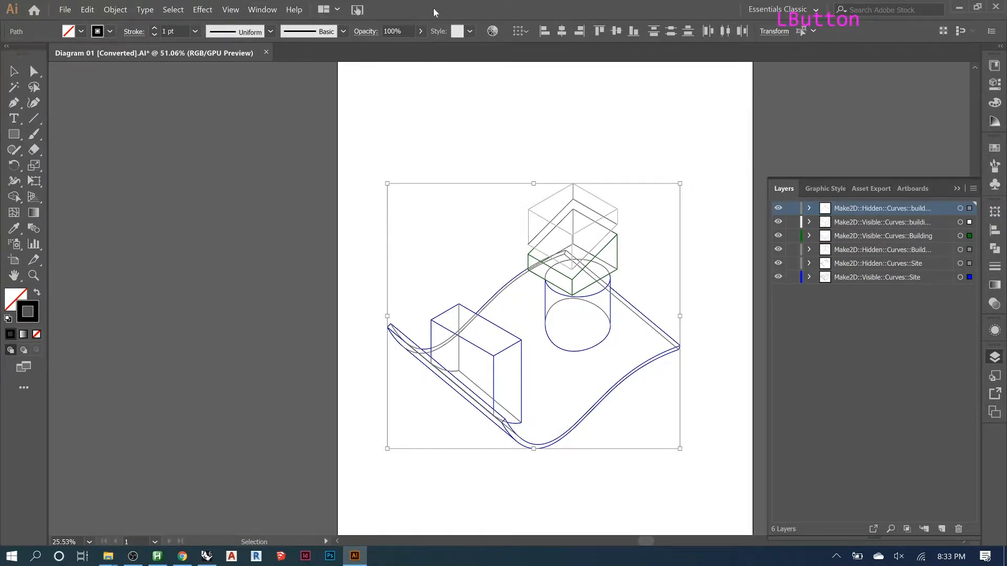
{"action": "left_click", "coordinate": [416, 114]}
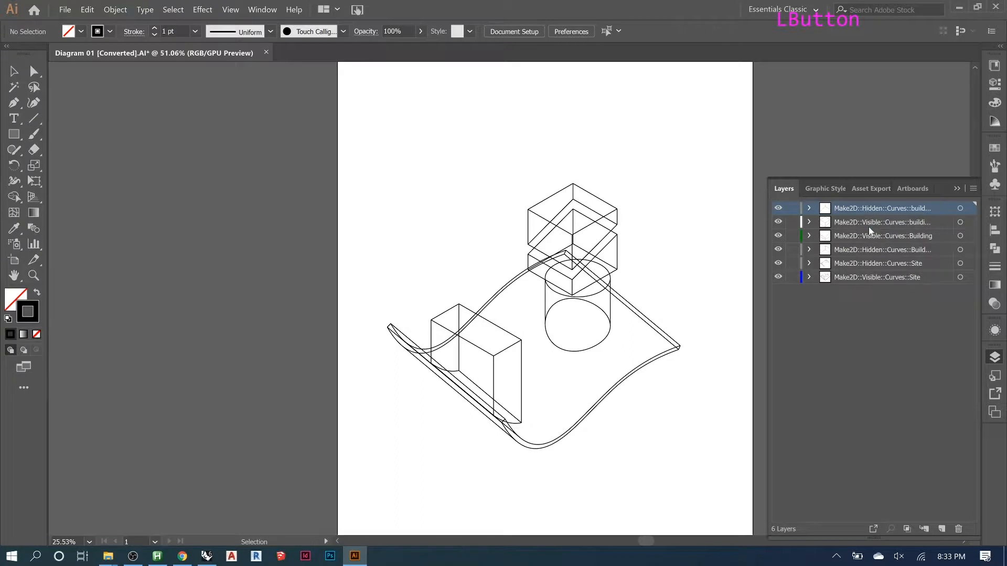
Reorder the layers so the three Make2D Visible Curves layers sit above the three Hidden Curves layers
{"action": "left_click_drag", "start_coordinate": [934, 208], "coordinate": [929, 231]}
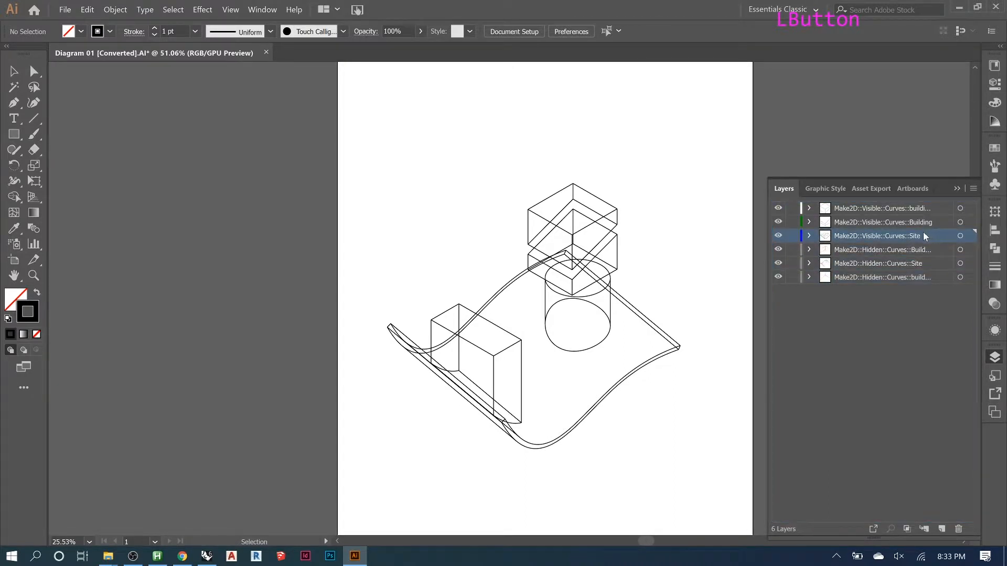
Set the stroke weight of everything on the lowest Make2D Hidden Curves building layer to 0.25 pt
{"action": "left_click", "coordinate": [960, 278]}
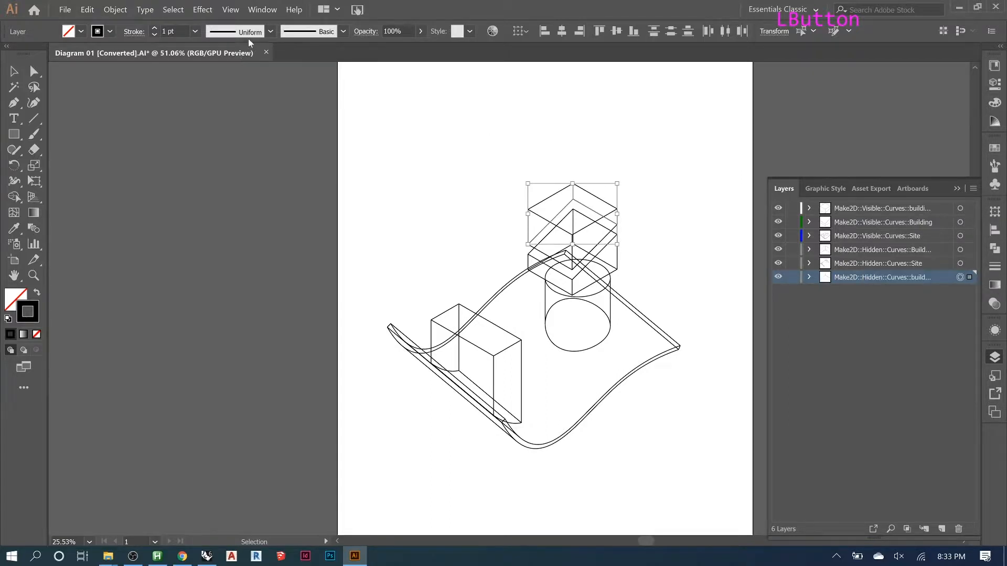
{"action": "left_click", "coordinate": [154, 34]}
{"action": "left_click", "coordinate": [153, 35]}
{"action": "left_click", "coordinate": [152, 35]}
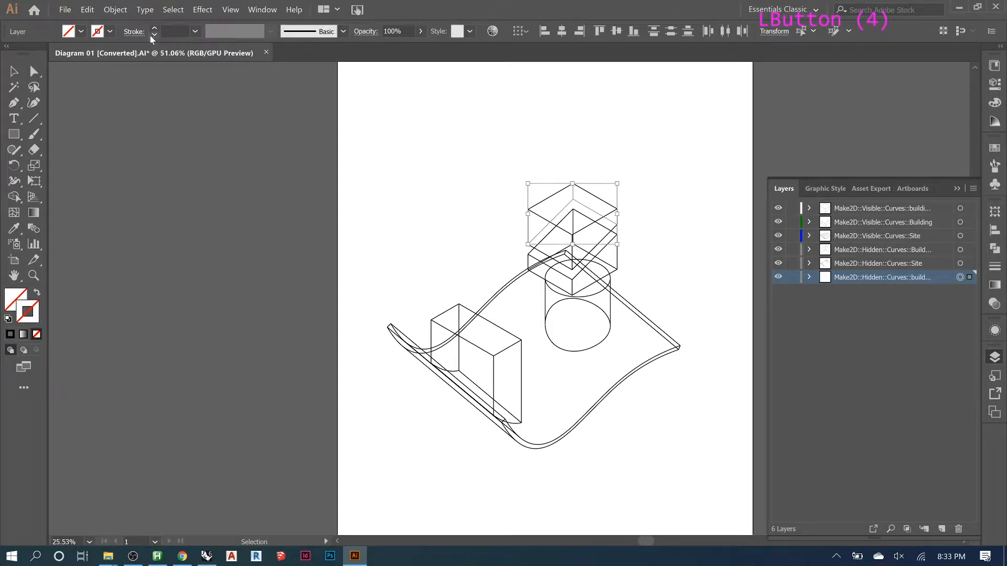
{"action": "left_click", "coordinate": [194, 32]}
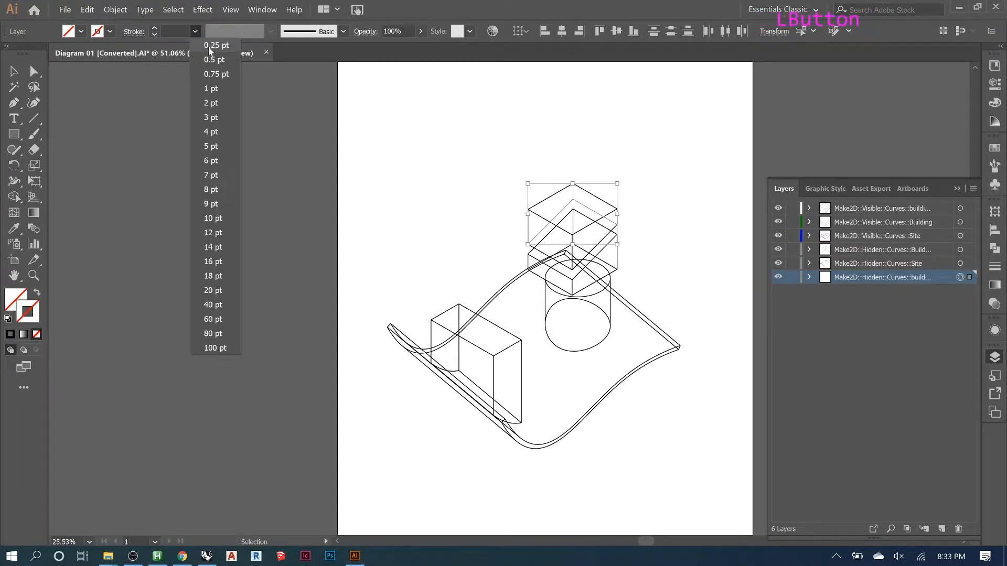
{"action": "left_click", "coordinate": [210, 45]}
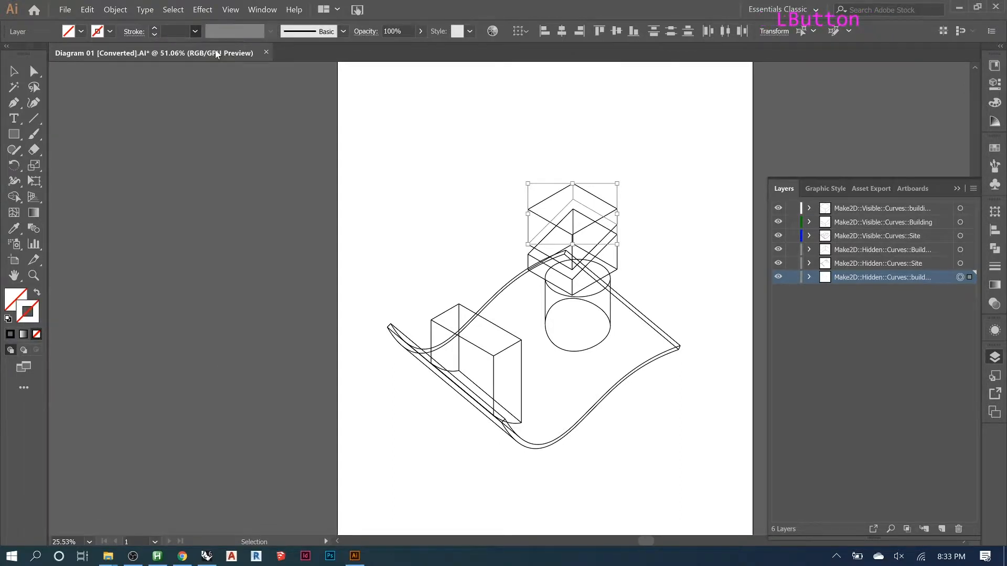
{"action": "left_click", "coordinate": [374, 142]}
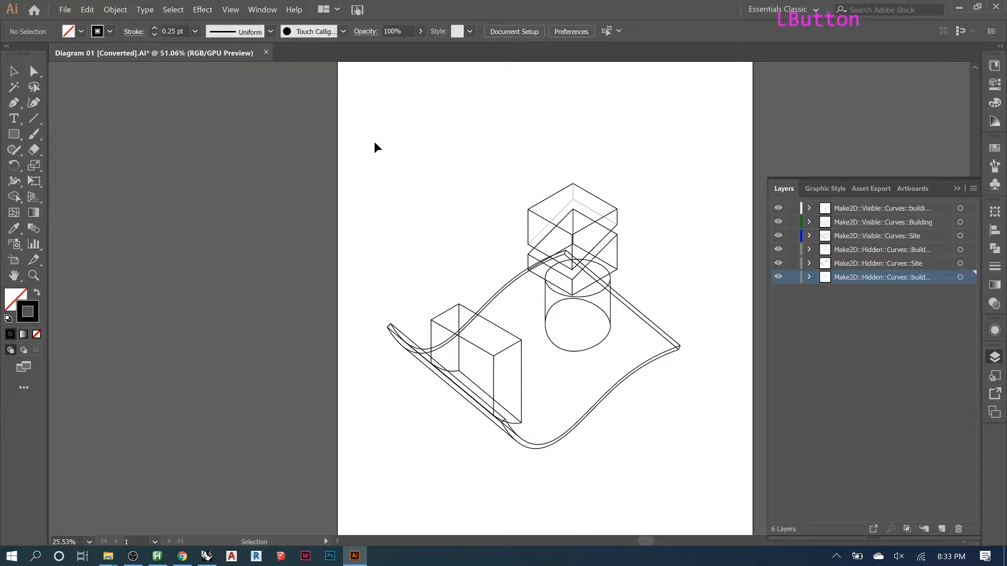
Set the stroke weight of the Hidden Curves Site layer and the Hidden Curves Building layer above it to 0.25 pt
{"action": "left_click", "coordinate": [961, 263]}
{"action": "left_click", "coordinate": [196, 31]}
{"action": "left_click", "coordinate": [210, 46]}
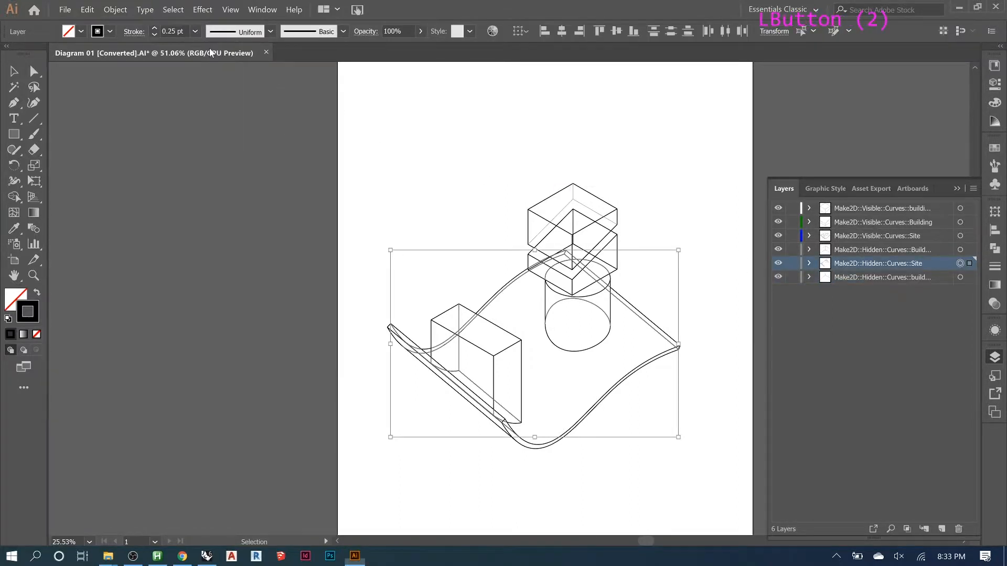
{"action": "left_click", "coordinate": [961, 249]}
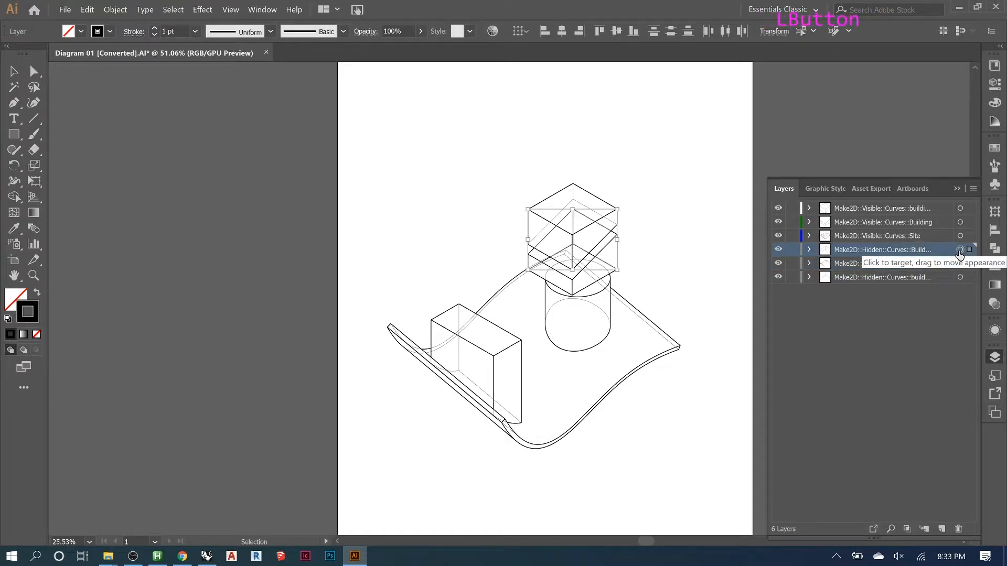
{"action": "left_click", "coordinate": [194, 31]}
{"action": "left_click", "coordinate": [211, 48]}
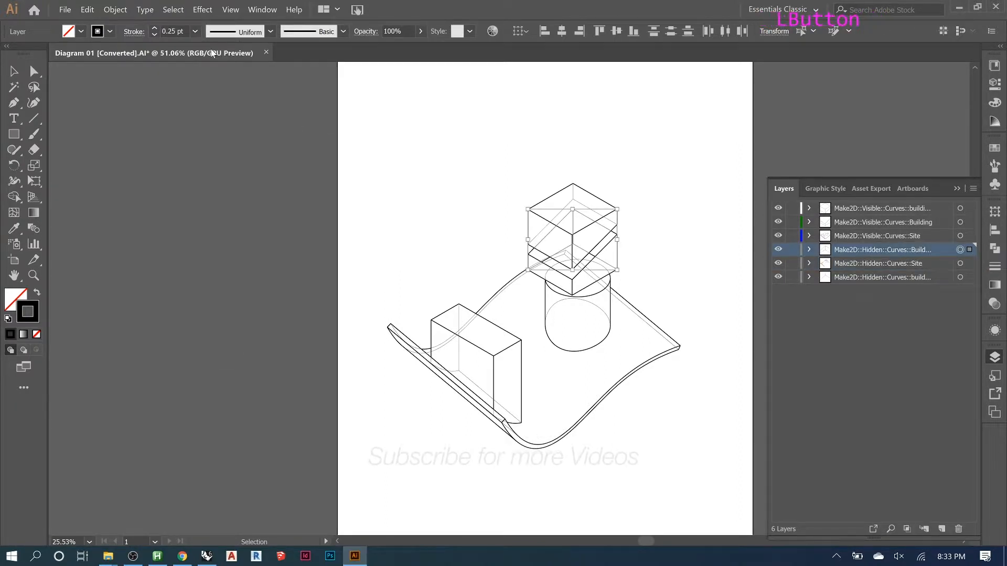
{"action": "left_click", "coordinate": [758, 331]}
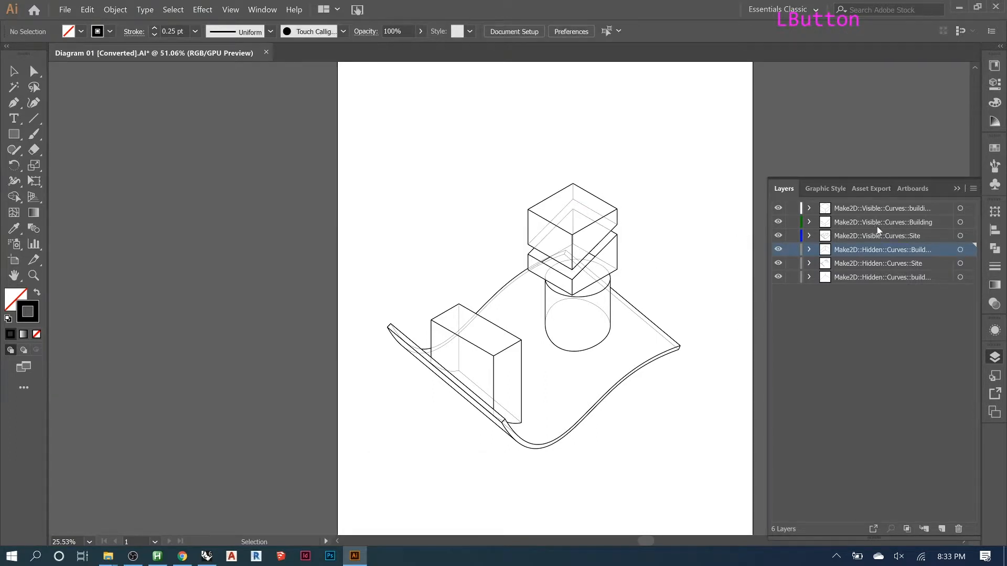
Target all three Hidden Curves layers together and turn on Dashed Line for their strokes
{"action": "left_click", "coordinate": [961, 254]}
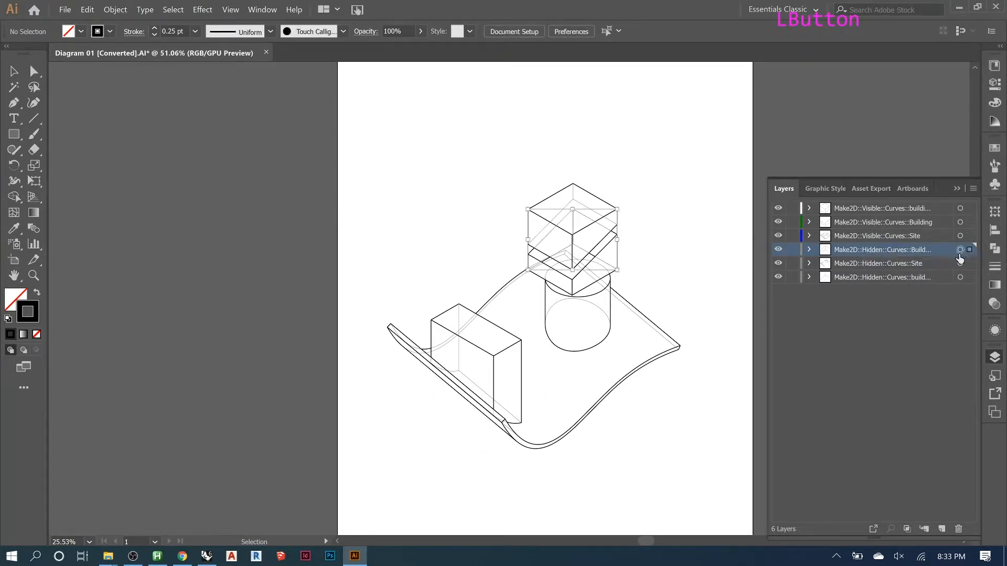
{"action": "left_click", "coordinate": [960, 264], "text": "shift"}
{"action": "left_click", "coordinate": [960, 278], "text": "shift"}
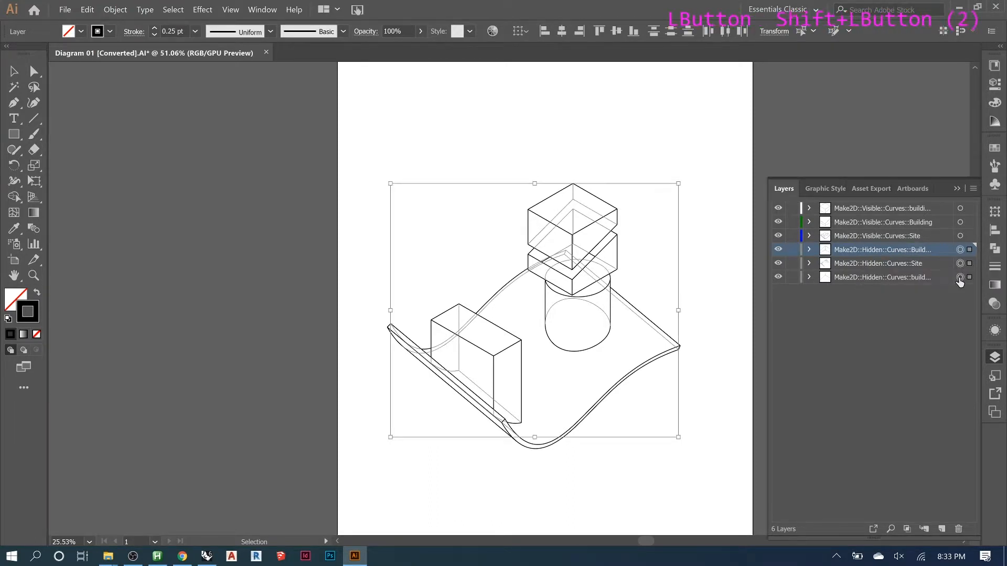
{"action": "left_click", "coordinate": [271, 31]}
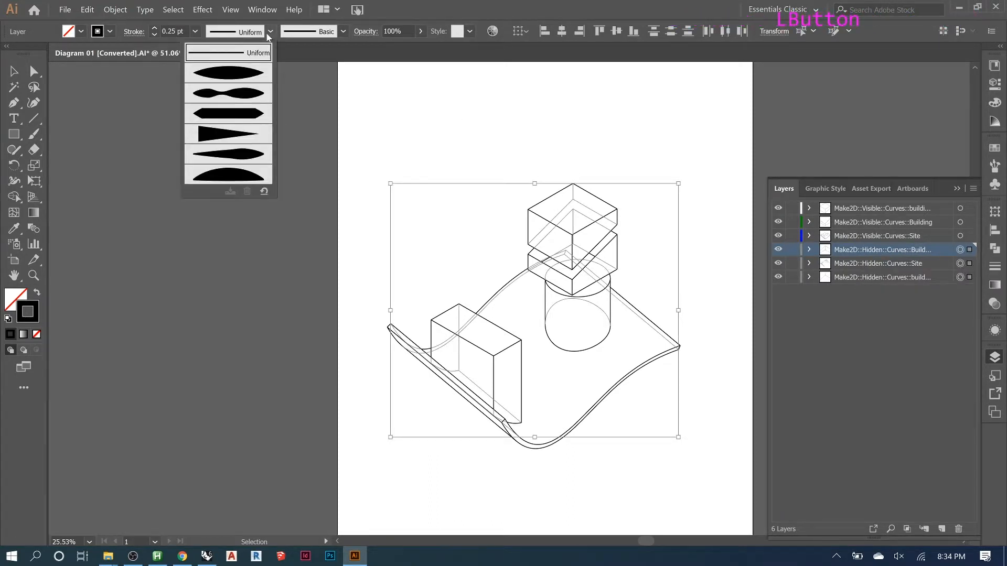
{"action": "left_click", "coordinate": [341, 36]}
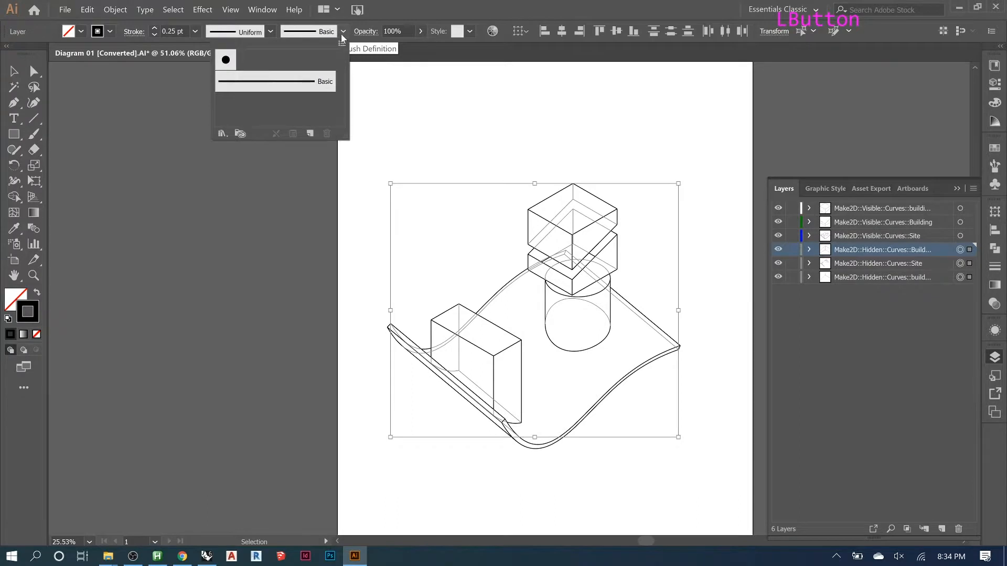
{"action": "left_click", "coordinate": [341, 35]}
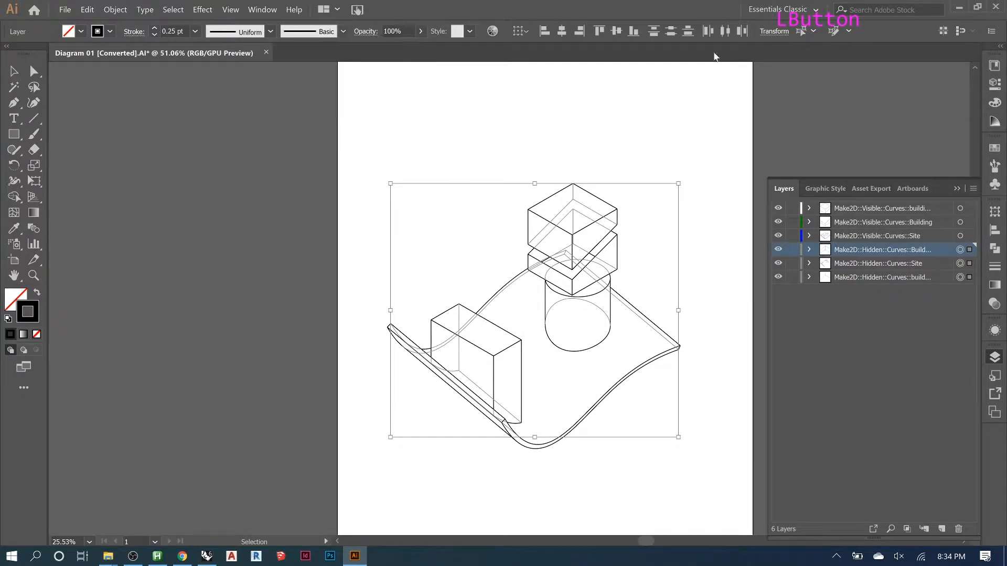
{"action": "left_click", "coordinate": [996, 269]}
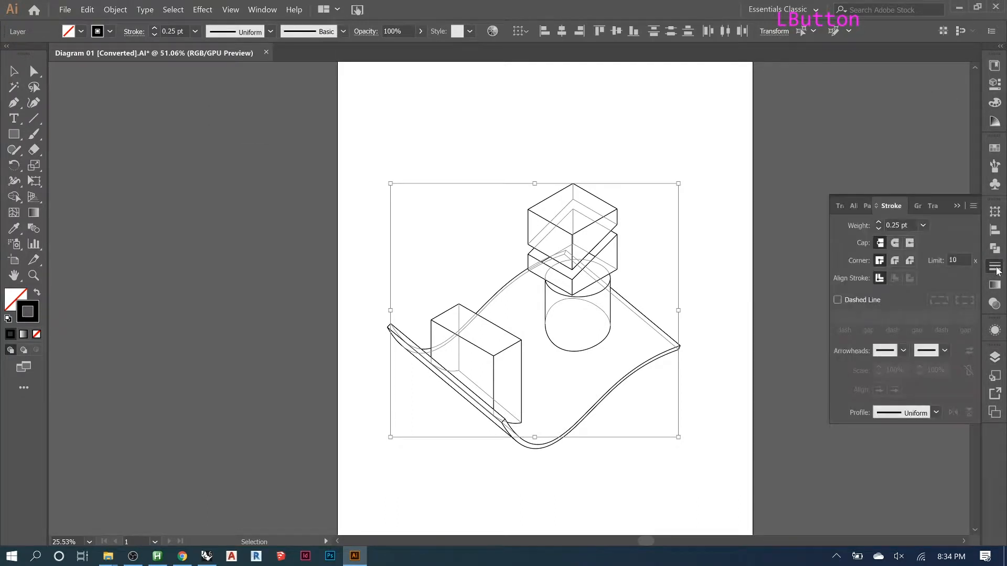
{"action": "left_click", "coordinate": [838, 300]}
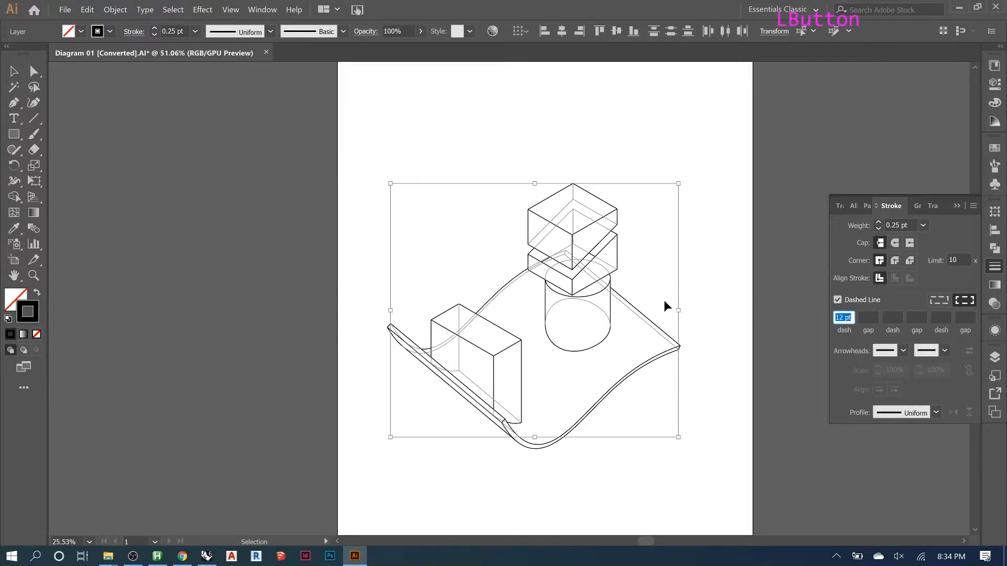
Set the dash pattern of the hidden curves to a 5 pt dash and a 5 pt gap
{"action": "middle_click", "coordinate": [639, 288], "text": "alt"}
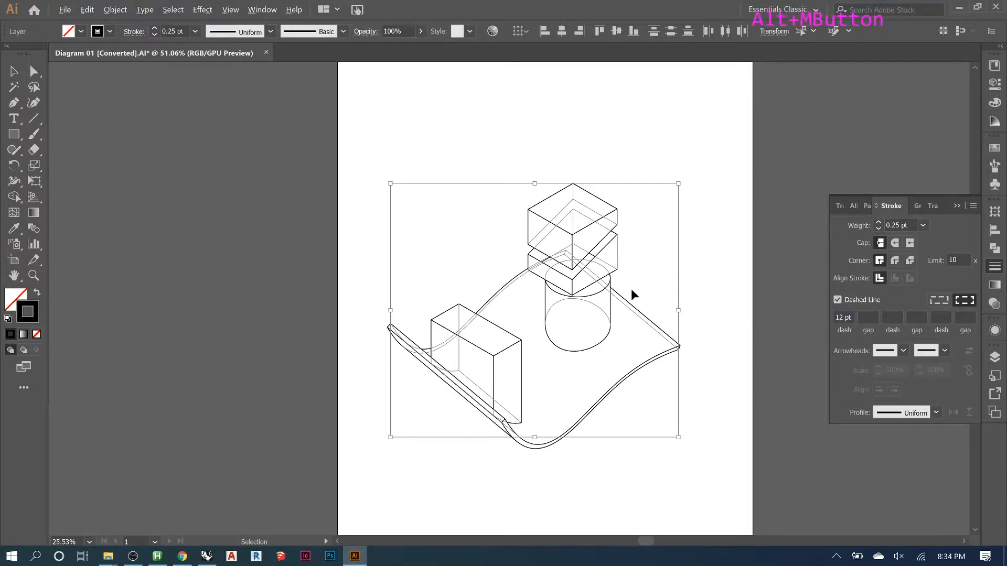
{"action": "scroll", "coordinate": [628, 278], "scroll_direction": "down", "scroll_amount": 3, "text": "alt"}
{"action": "scroll", "coordinate": [629, 278], "scroll_direction": "up", "scroll_amount": 5, "text": "alt"}
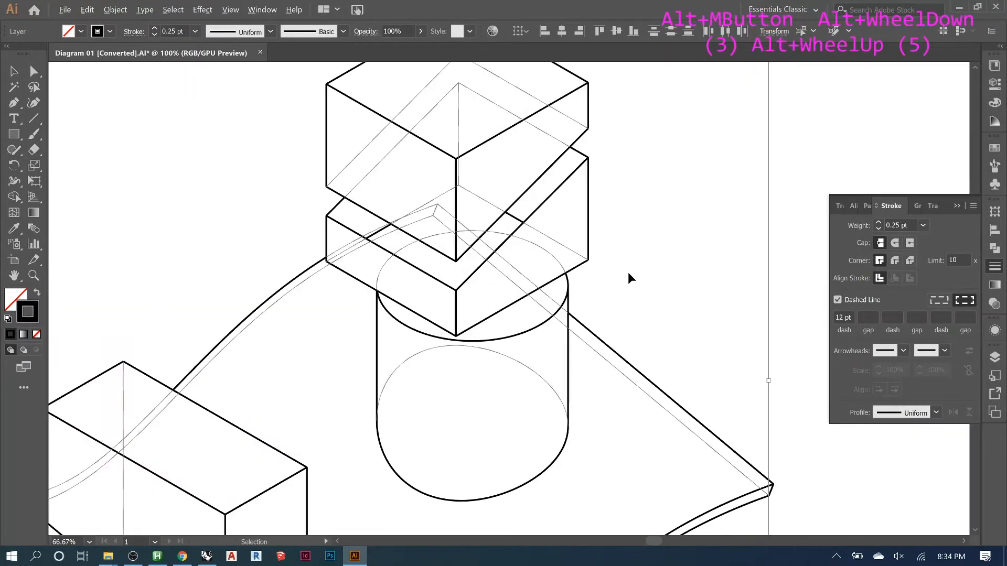
{"action": "scroll", "coordinate": [495, 178], "scroll_direction": "up", "scroll_amount": 1}
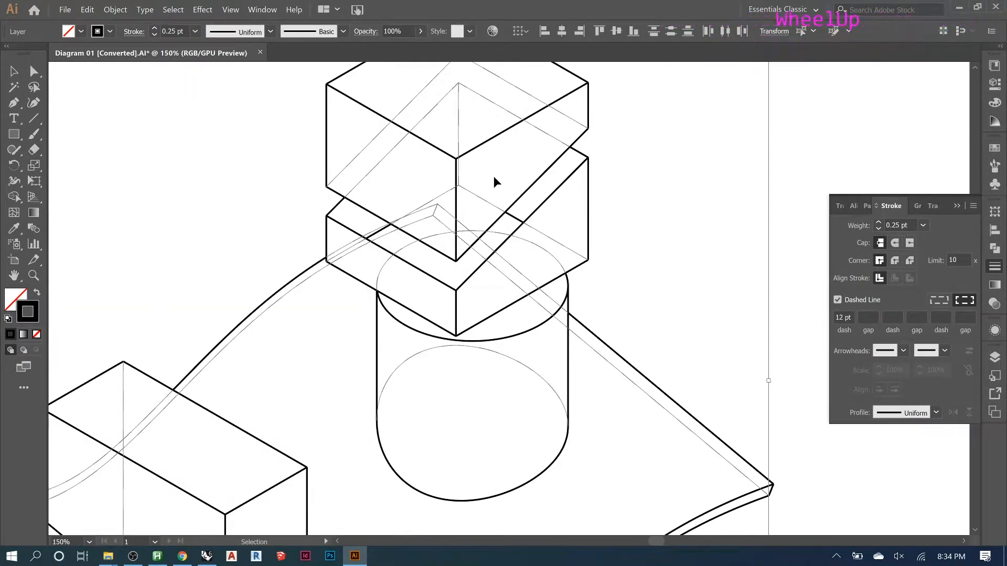
{"action": "scroll", "coordinate": [545, 176], "scroll_direction": "up", "scroll_amount": 2}
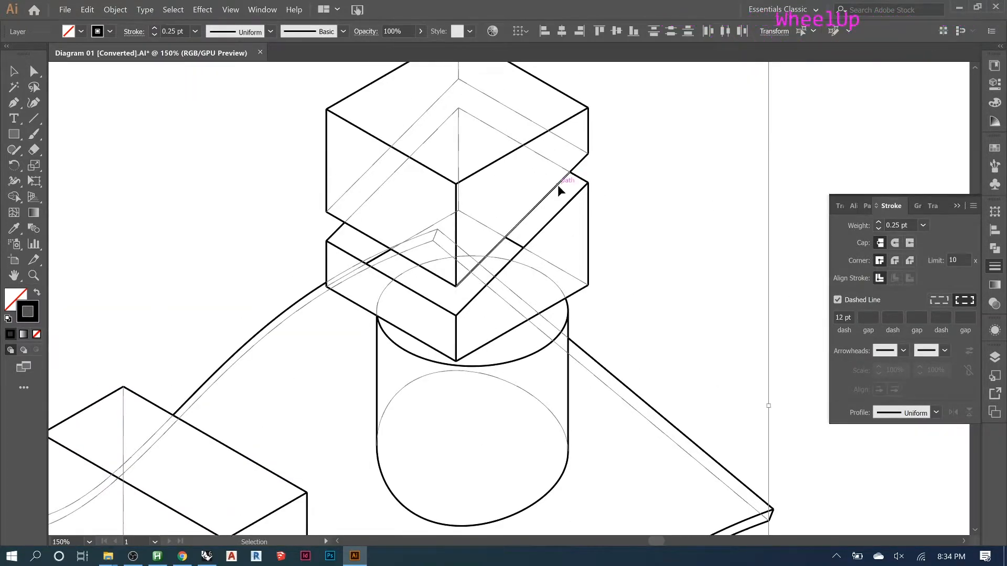
{"action": "left_click", "coordinate": [837, 319]}
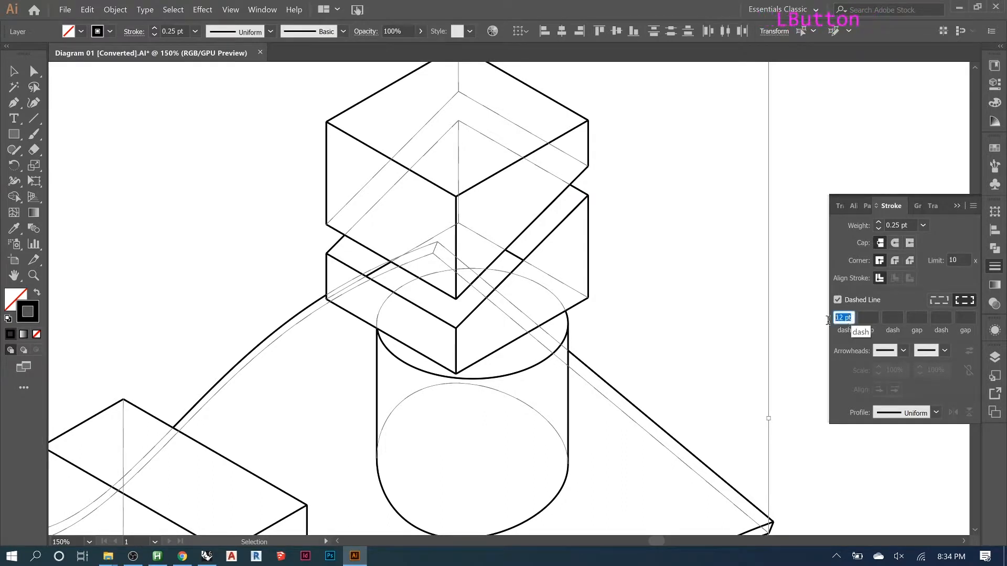
{"action": "type", "text": "5"}
{"action": "key", "text": "Return"}
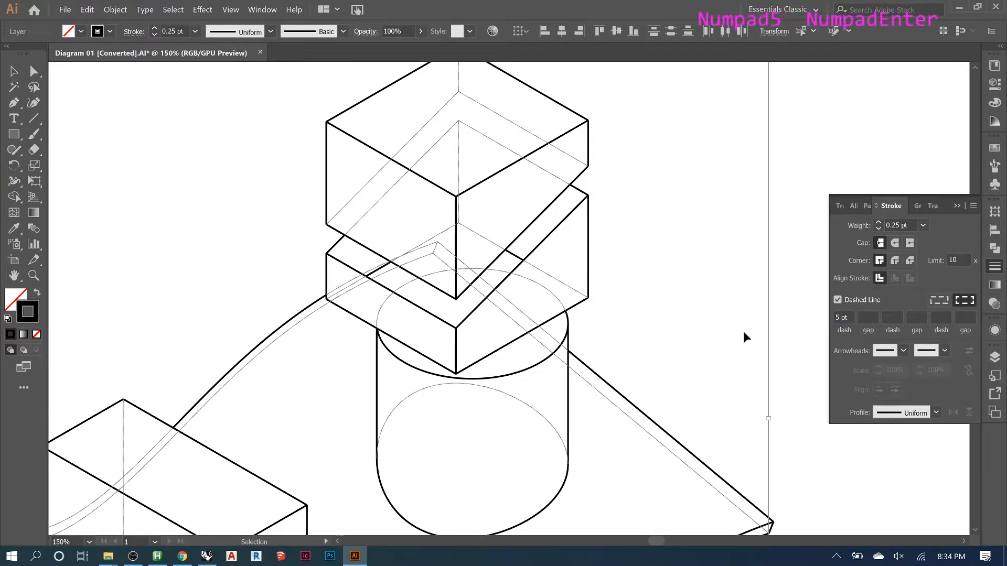
{"action": "left_click", "coordinate": [874, 317]}
{"action": "type", "text": "5"}
{"action": "key", "text": "Return"}
{"action": "left_click", "coordinate": [816, 162]}
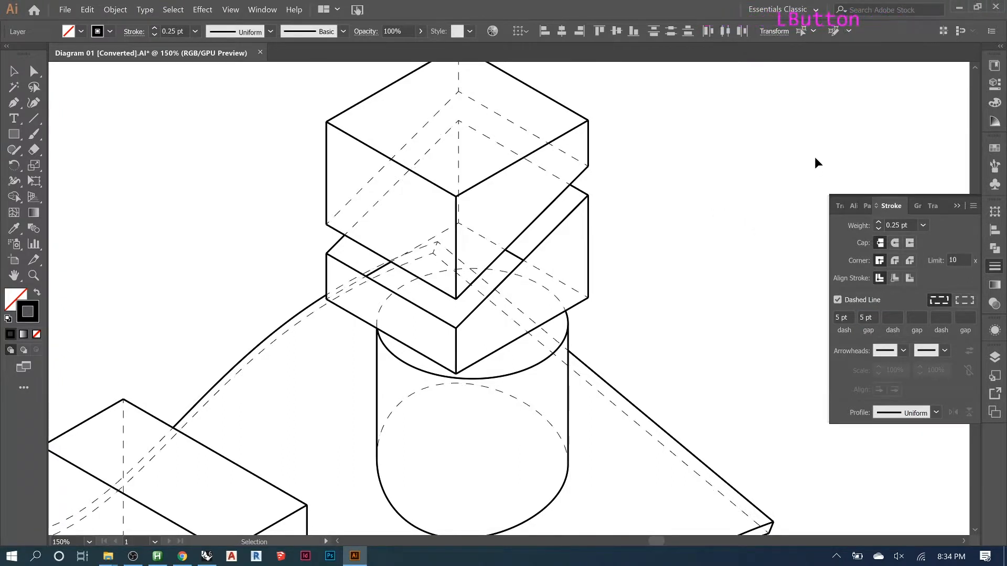
Set the stroke weight of the Make2D Visible Curves Site layer to 0.5 pt after trying 0.25 pt
{"action": "scroll", "coordinate": [736, 177], "scroll_direction": "down", "scroll_amount": 2, "text": "alt"}
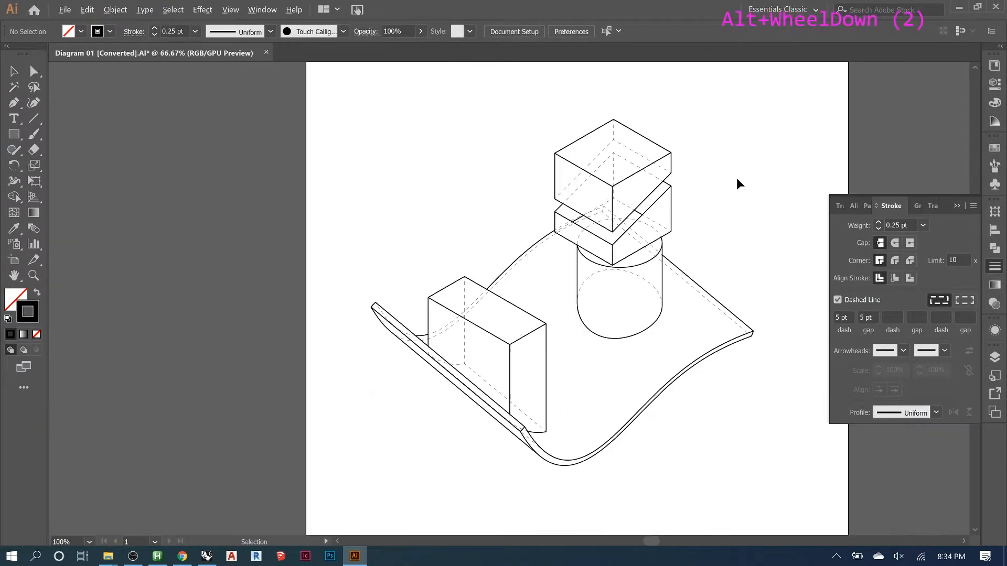
{"action": "scroll", "coordinate": [374, 266], "scroll_direction": "down", "scroll_amount": 1, "text": "alt"}
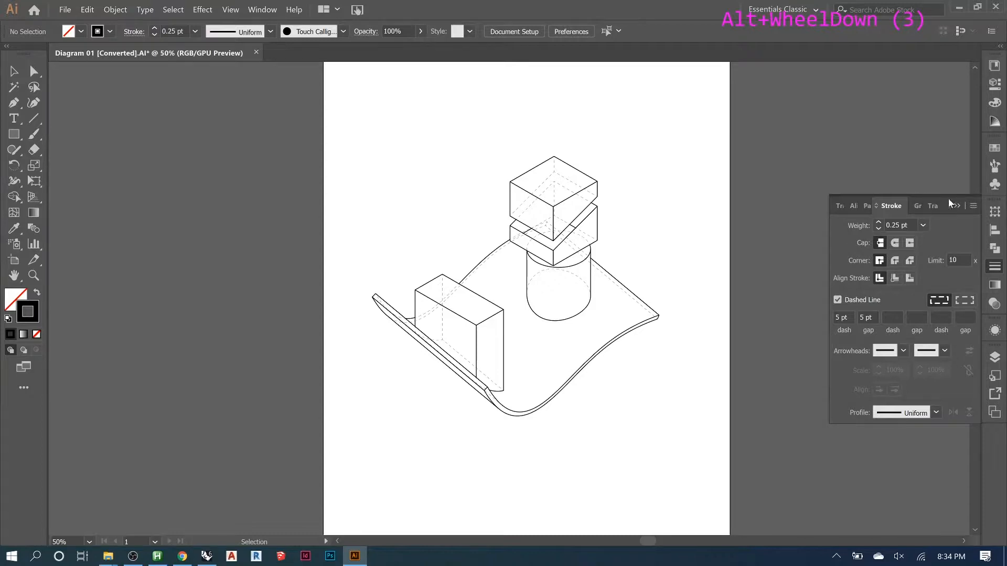
{"action": "left_click", "coordinate": [996, 361]}
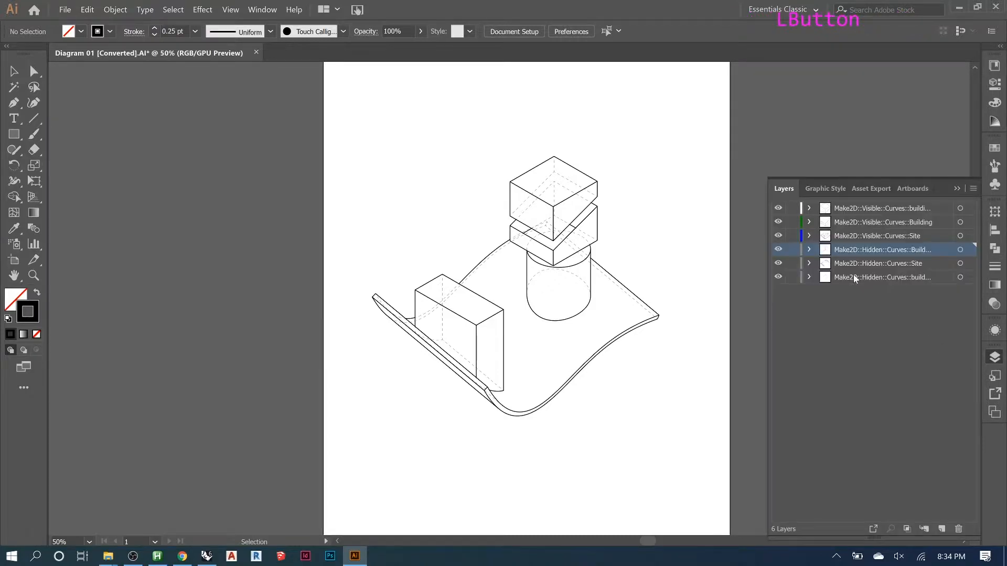
{"action": "left_click", "coordinate": [959, 236]}
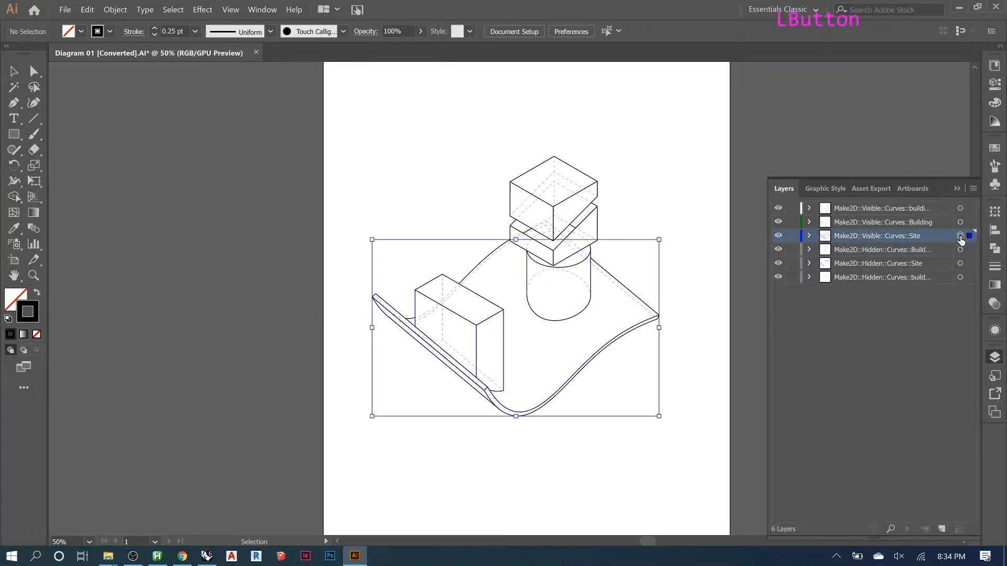
{"action": "left_click", "coordinate": [155, 35]}
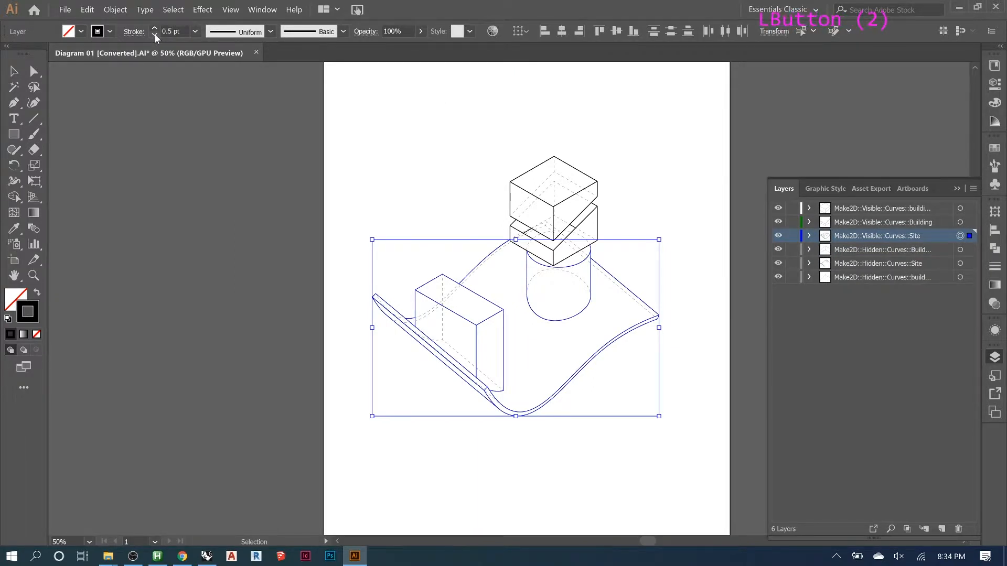
{"action": "left_click", "coordinate": [155, 36]}
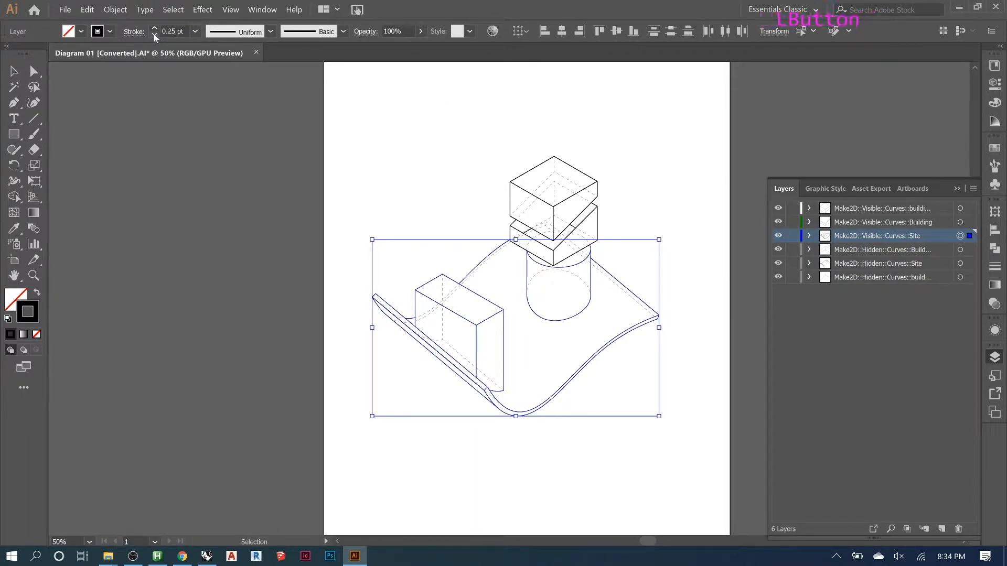
{"action": "left_click", "coordinate": [223, 108]}
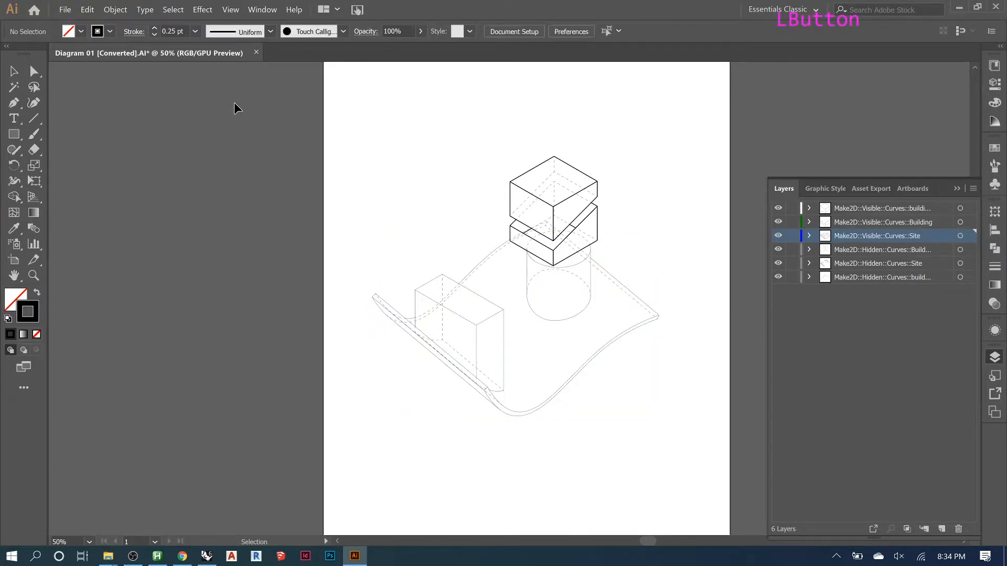
{"action": "left_click", "coordinate": [960, 236]}
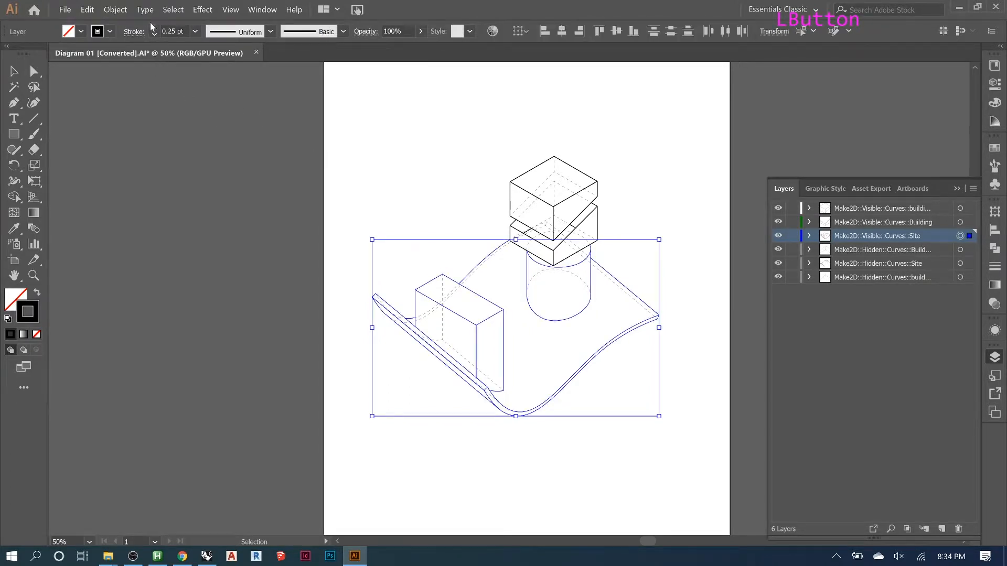
{"action": "left_click", "coordinate": [221, 119]}
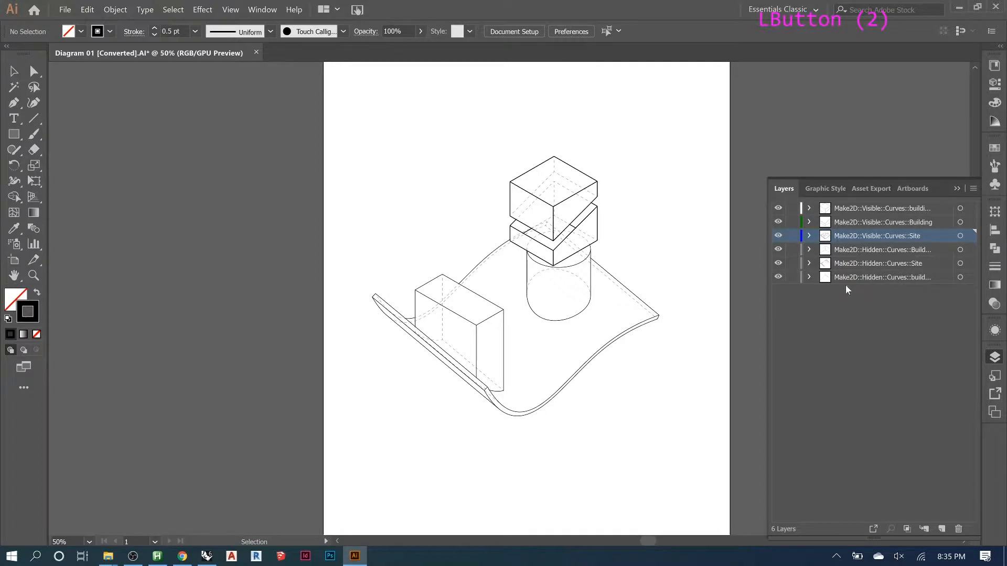
Hide the Make2D Hidden Curves Site layer so the site's dashed lines are not shown
{"action": "left_click", "coordinate": [778, 264]}
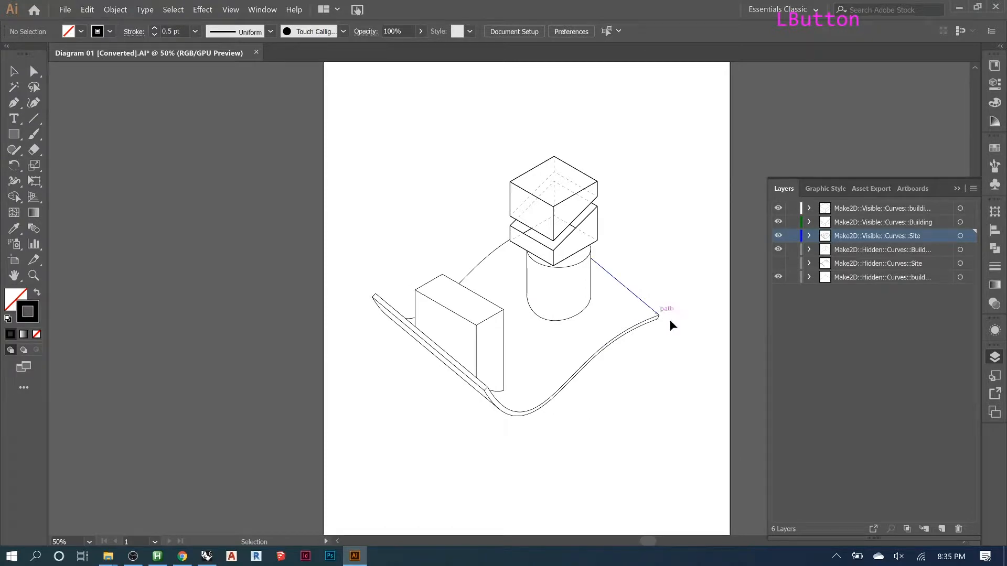
{"action": "scroll", "coordinate": [566, 284], "scroll_direction": "down", "scroll_amount": 1, "text": "alt"}
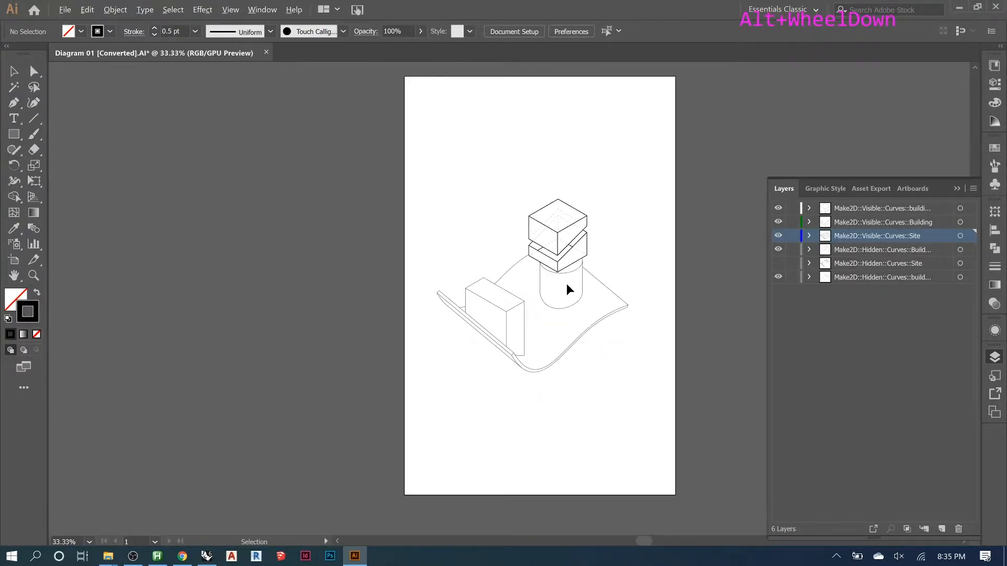
{"action": "scroll", "coordinate": [569, 288], "scroll_direction": "up", "scroll_amount": 2, "text": "alt"}
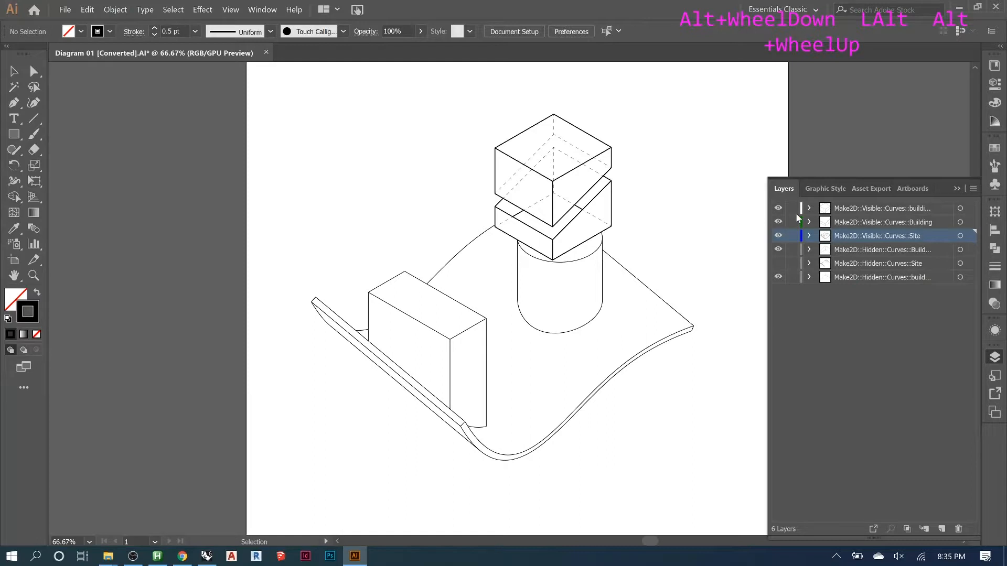
Lock all six Make2D layers and add a new unlocked layer at the top of the layer stack
{"action": "left_click_drag", "start_coordinate": [792, 208], "coordinate": [792, 278]}
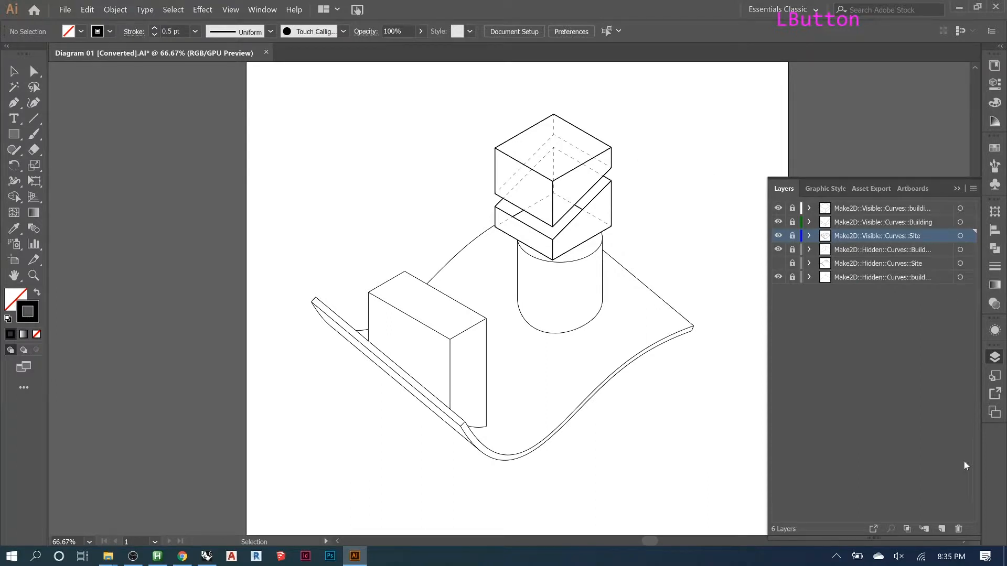
{"action": "left_click", "coordinate": [942, 530]}
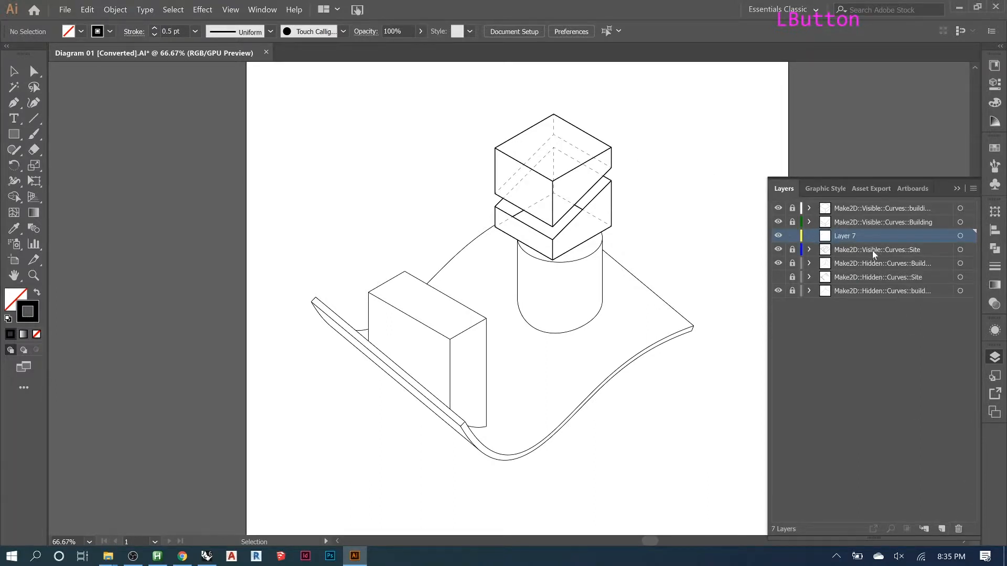
{"action": "left_click_drag", "start_coordinate": [867, 235], "coordinate": [861, 204]}
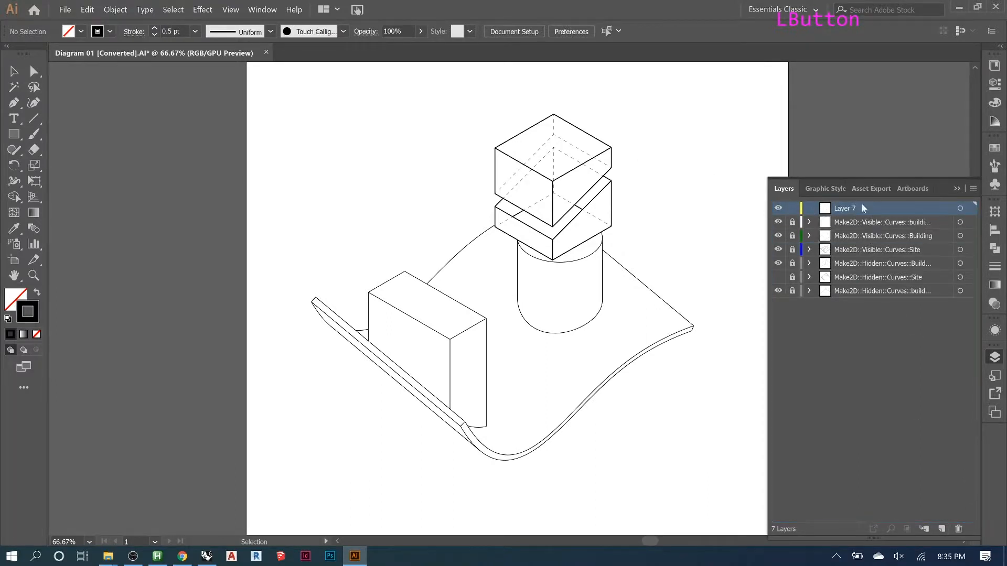
With the Pen tool and a 1 pt stroke, trace the stacked building's right-hand silhouette from its topmost corner down to the lower box's bottom-right corner
{"action": "key", "text": "z"}
{"action": "left_click_drag", "start_coordinate": [467, 99], "coordinate": [576, 207]}
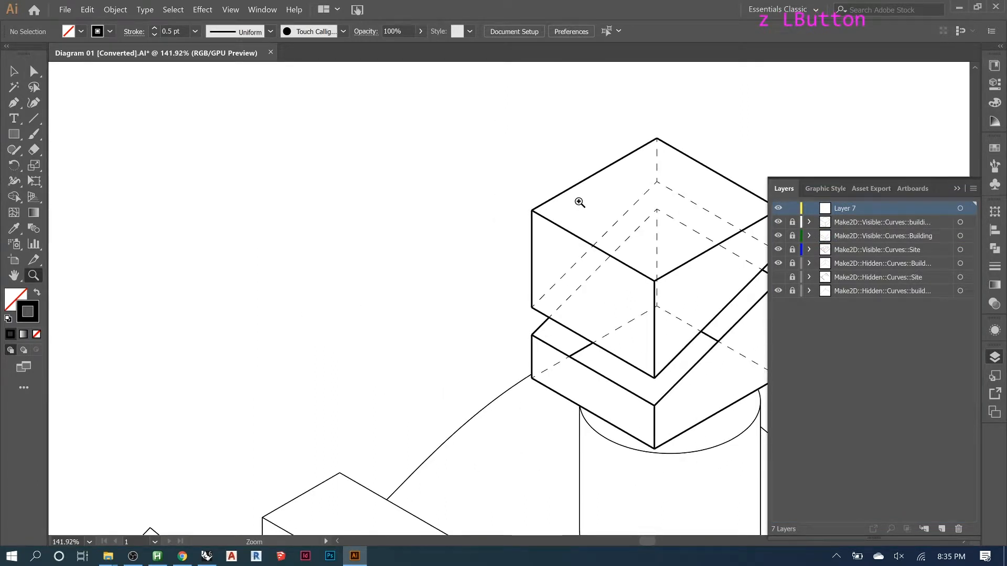
{"action": "mouse_move", "coordinate": [531, 189]}
{"action": "left_mouse_down"}
{"action": "mouse_move", "coordinate": [589, 222]}
{"action": "mouse_move", "coordinate": [555, 232]}
{"action": "left_mouse_up"}
{"action": "mouse_move", "coordinate": [484, 233]}
{"action": "left_mouse_down"}
{"action": "mouse_move", "coordinate": [456, 177]}
{"action": "mouse_move", "coordinate": [150, 218]}
{"action": "mouse_move", "coordinate": [160, 236]}
{"action": "left_mouse_up"}
{"action": "key", "text": "p"}
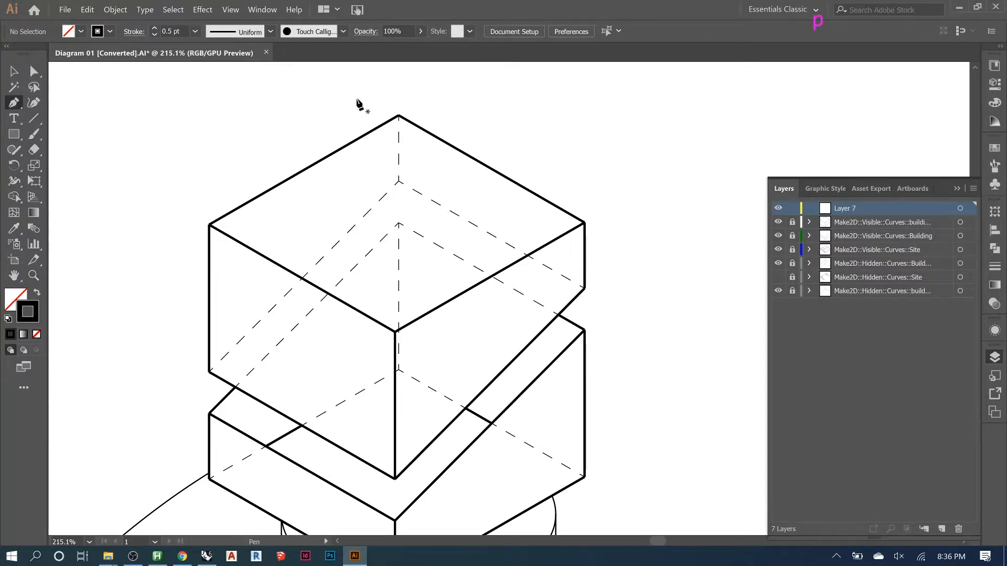
{"action": "left_click", "coordinate": [155, 28]}
{"action": "left_click", "coordinate": [155, 29]}
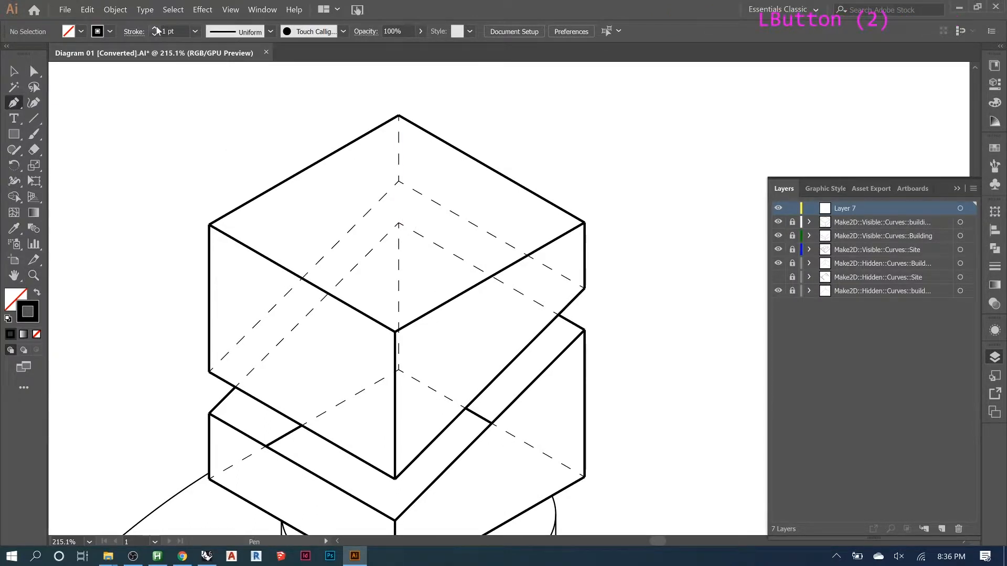
{"action": "left_click", "coordinate": [399, 116]}
{"action": "left_click", "coordinate": [585, 223]}
{"action": "left_click", "coordinate": [585, 288]}
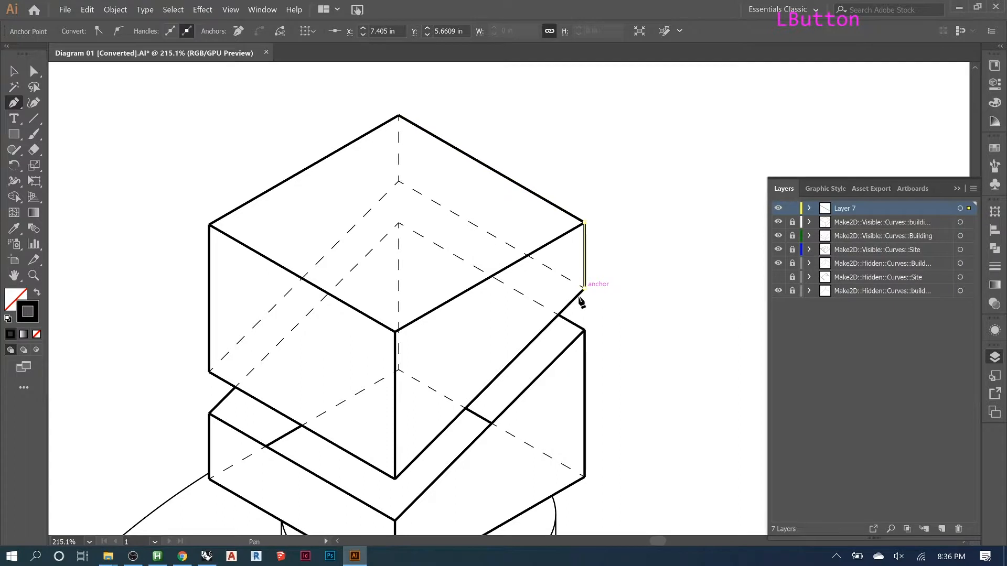
{"action": "left_click", "coordinate": [556, 314]}
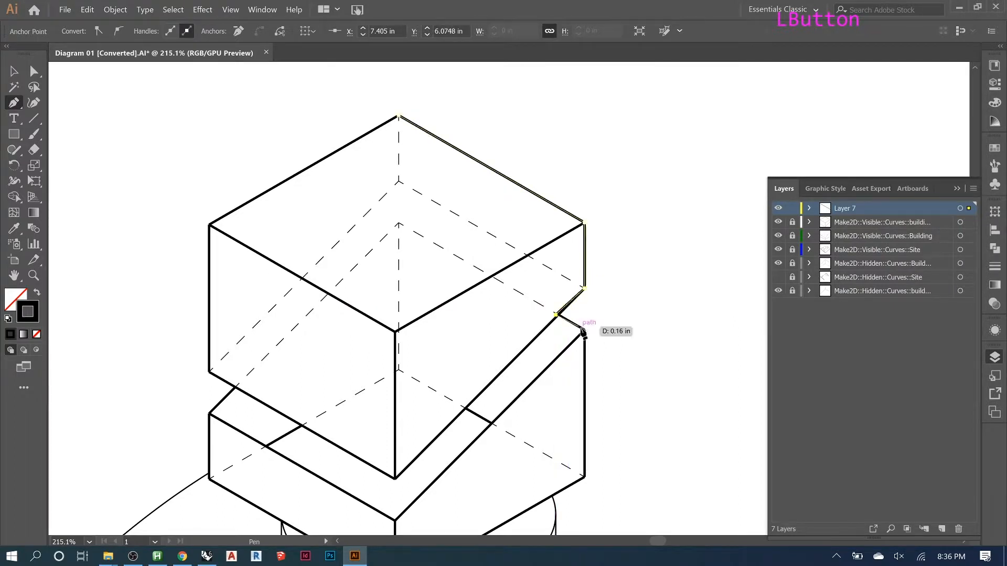
{"action": "left_click", "coordinate": [584, 330]}
{"action": "scroll", "coordinate": [575, 198], "scroll_direction": "down", "scroll_amount": 7}
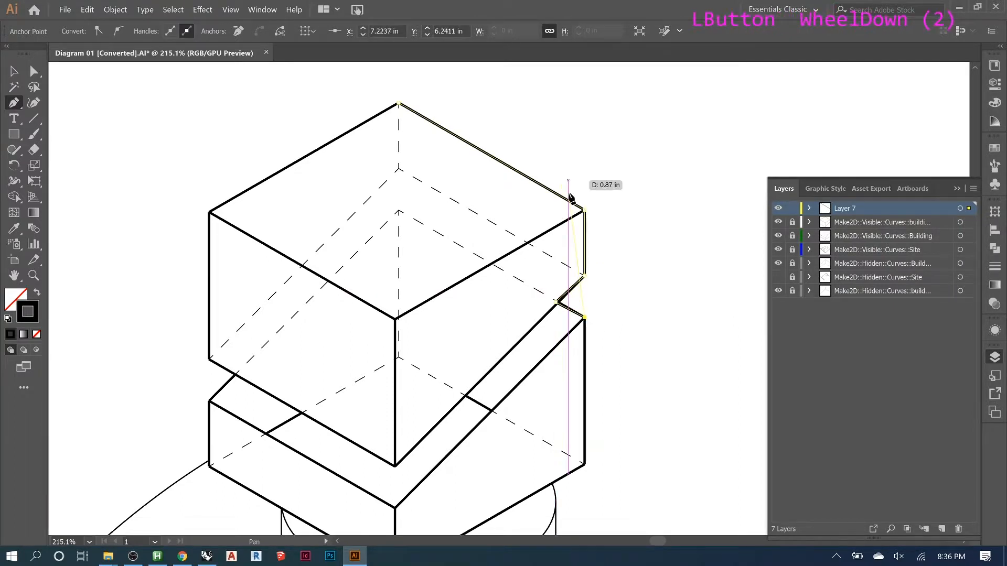
{"action": "left_click", "coordinate": [585, 390]}
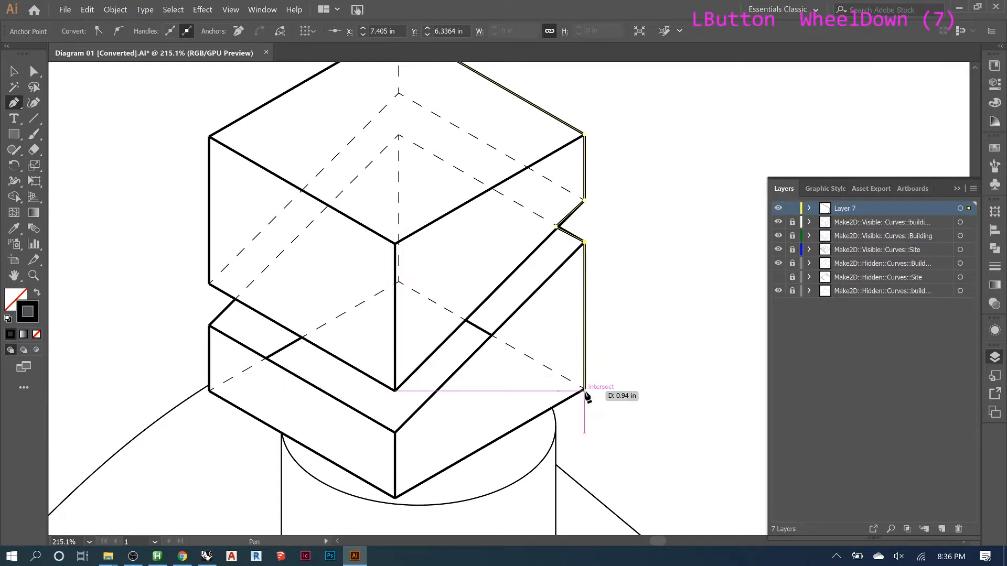
Continue the silhouette path along the building's bottom edges and up its left side, closing it at the topmost corner
{"action": "left_click", "coordinate": [396, 497]}
{"action": "left_click", "coordinate": [209, 391]}
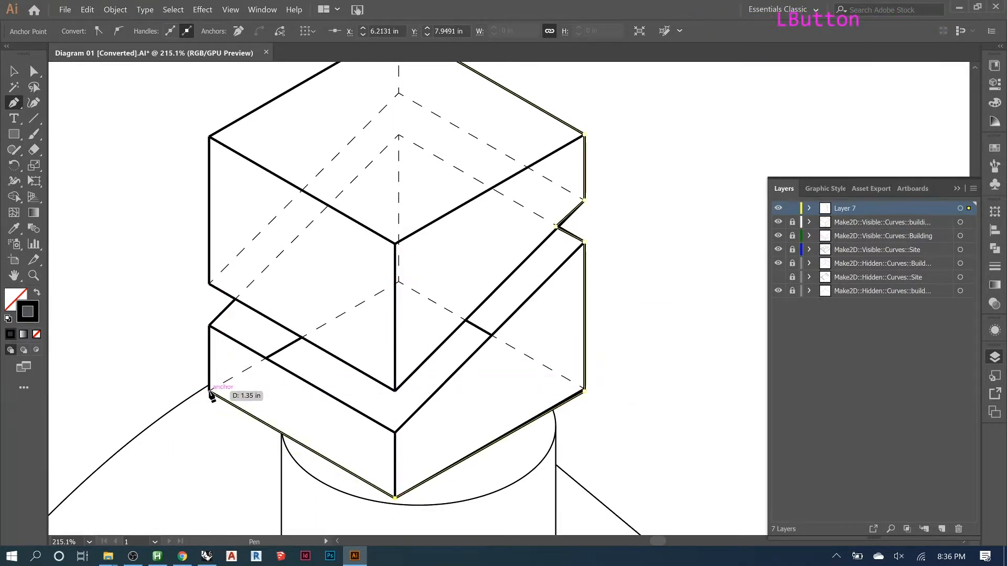
{"action": "left_click", "coordinate": [210, 327]}
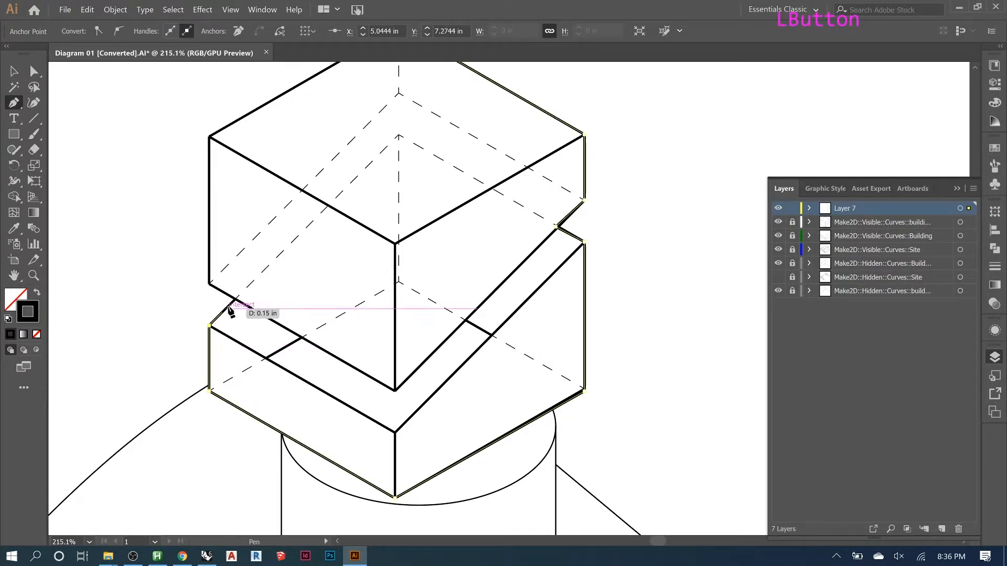
{"action": "left_click", "coordinate": [209, 283]}
{"action": "left_click", "coordinate": [210, 136]}
{"action": "scroll", "coordinate": [380, 231], "scroll_direction": "down", "scroll_amount": 1}
{"action": "scroll", "coordinate": [401, 225], "scroll_direction": "up", "scroll_amount": 5}
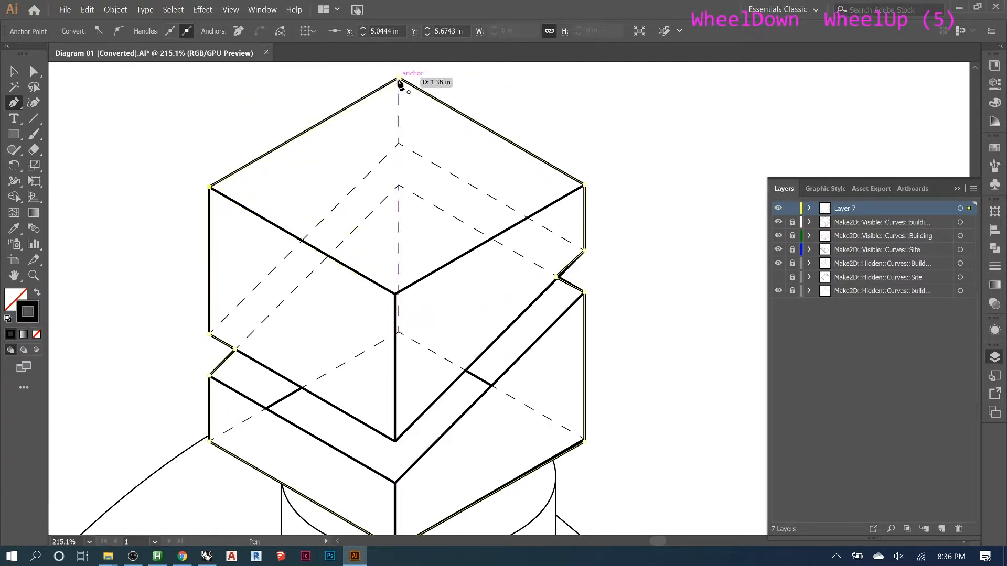
{"action": "left_click", "coordinate": [398, 79]}
{"action": "left_click", "coordinate": [16, 72]}
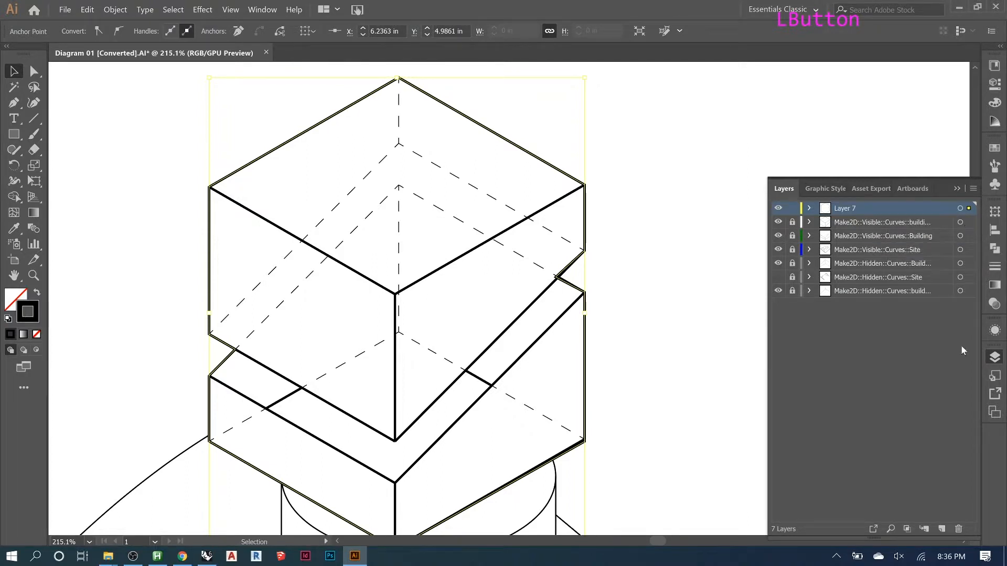
Move the traced building silhouette onto a new top layer and set that layer's stroke weight to 3 pt
{"action": "left_click", "coordinate": [942, 530]}
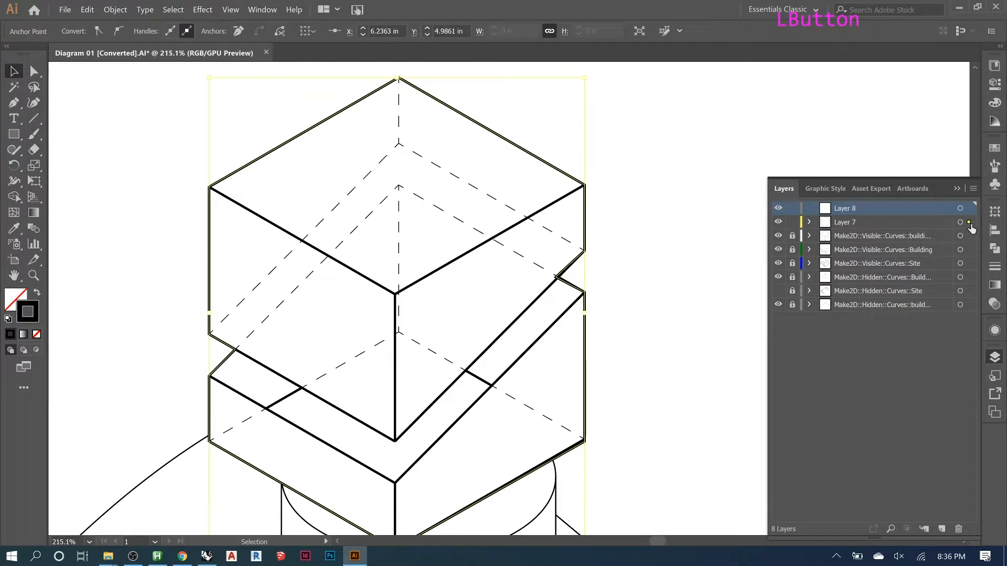
{"action": "left_click_drag", "start_coordinate": [969, 222], "coordinate": [969, 209]}
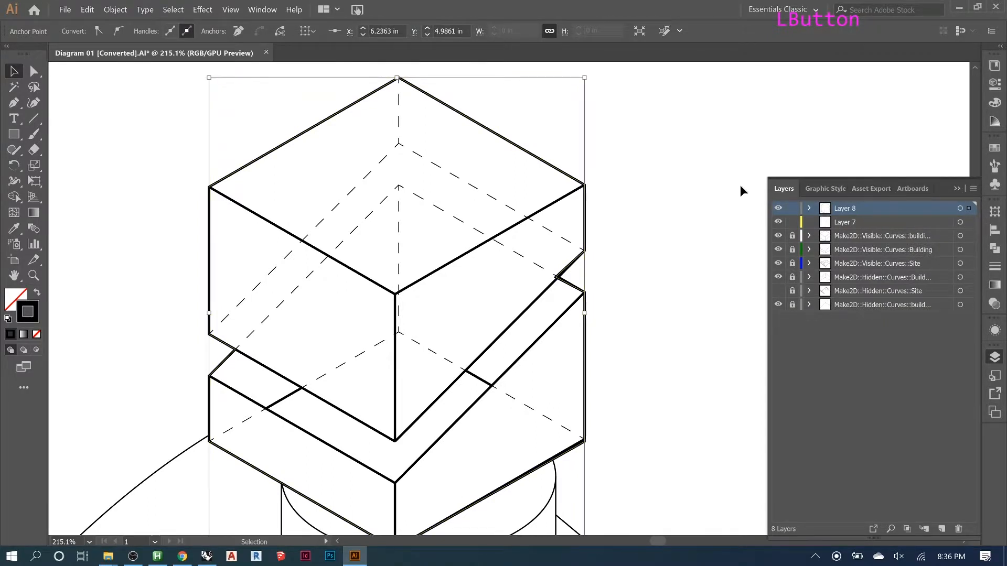
{"action": "left_click", "coordinate": [960, 208]}
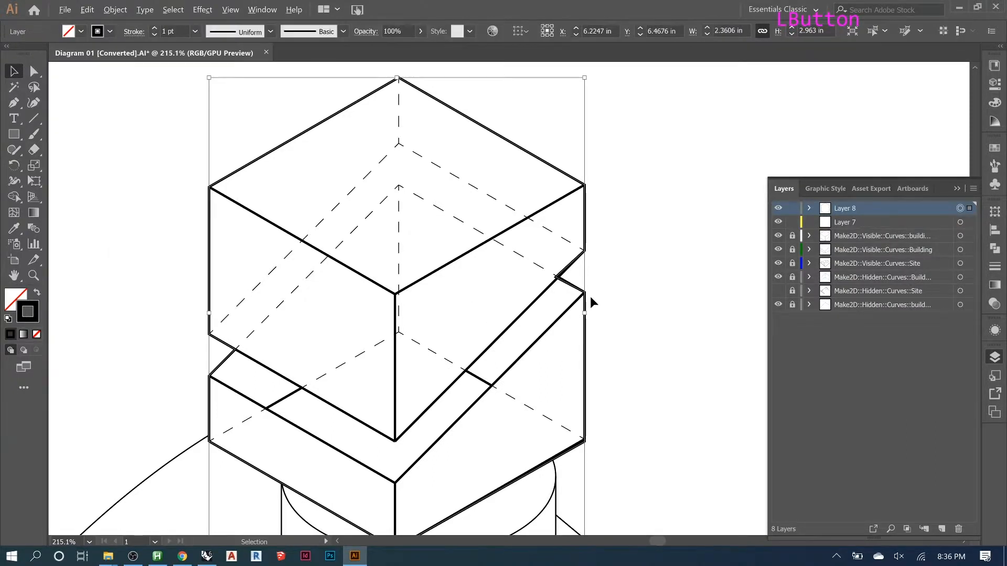
{"action": "scroll", "coordinate": [590, 297], "scroll_direction": "down", "scroll_amount": 1, "text": "alt"}
{"action": "scroll", "coordinate": [629, 280], "scroll_direction": "down", "scroll_amount": 1, "text": "alt"}
{"action": "left_click", "coordinate": [156, 28]}
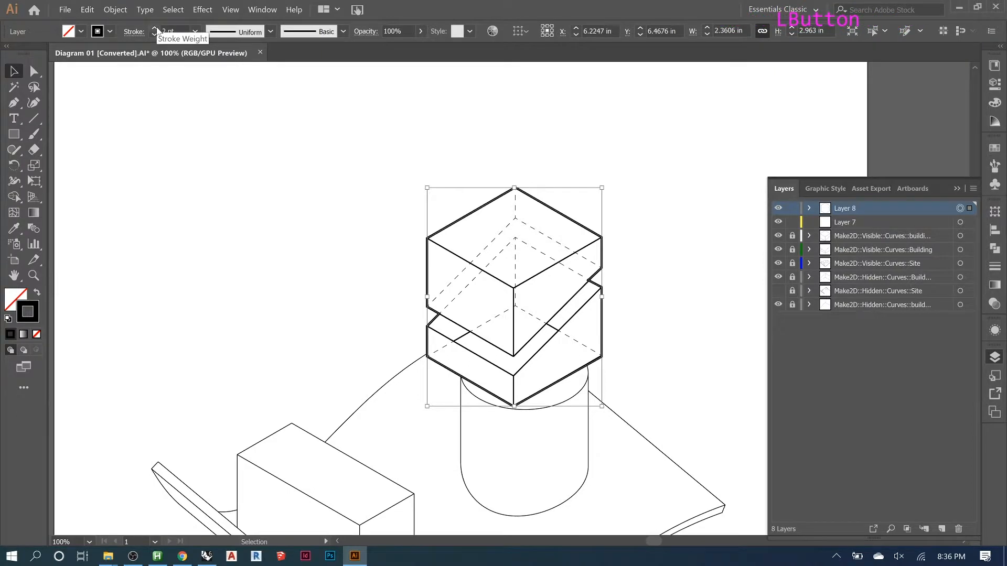
{"action": "left_click", "coordinate": [155, 28]}
{"action": "left_click", "coordinate": [268, 147]}
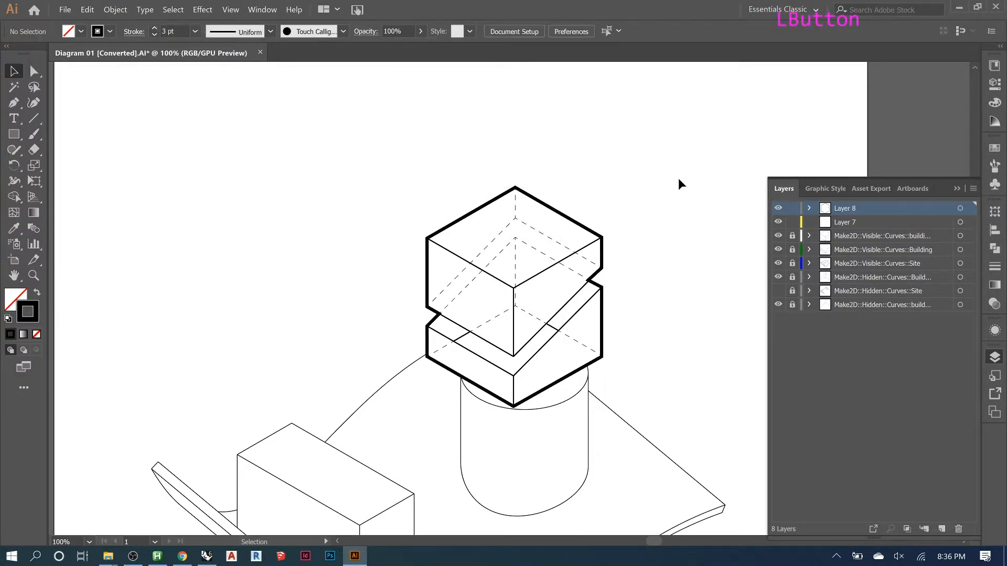
{"action": "scroll", "coordinate": [678, 177], "scroll_direction": "down", "scroll_amount": 1, "text": "alt"}
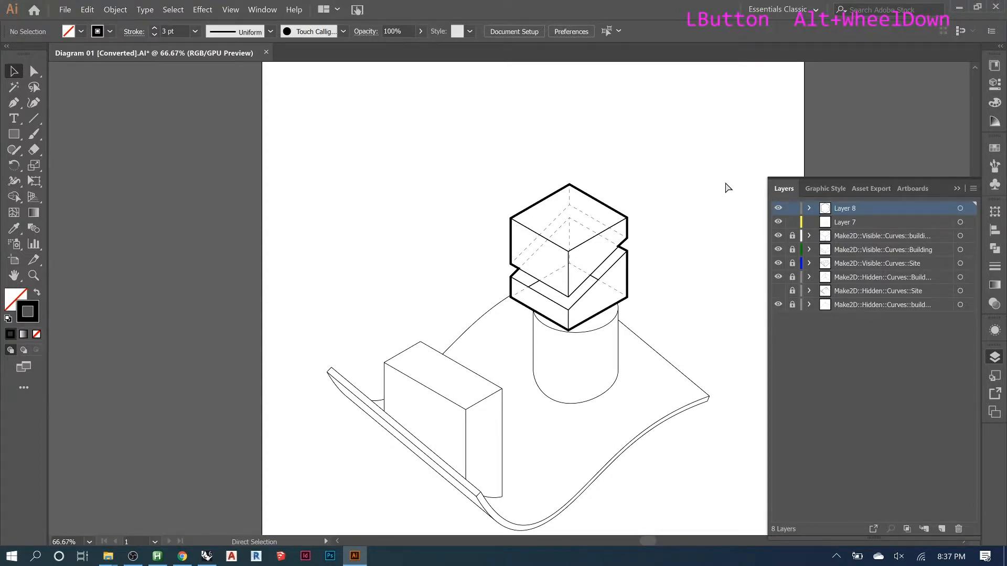
Unlock all the layers and show only the Make2D Visible Curves Building layer
{"action": "key", "text": "ctrl+0"}
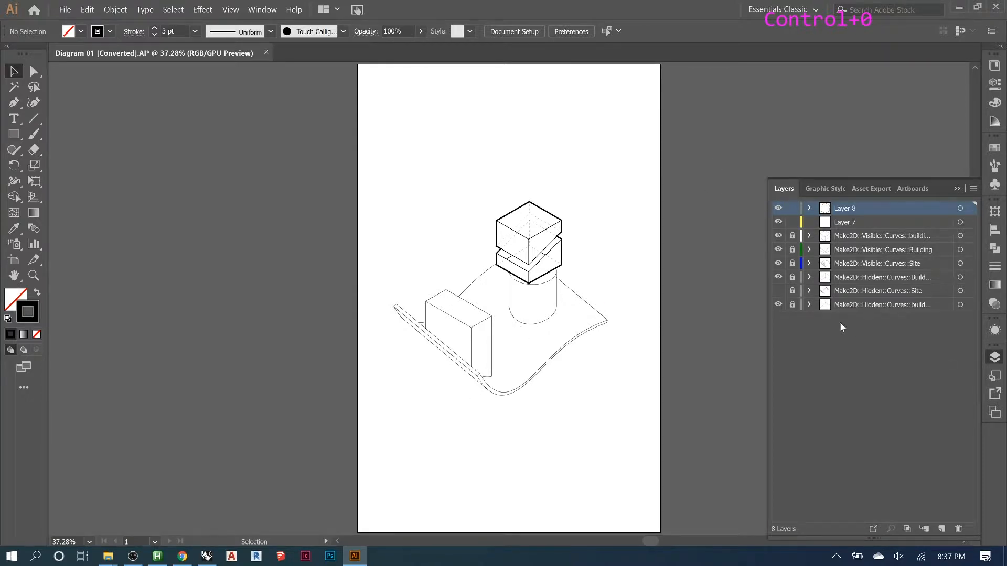
{"action": "left_click", "coordinate": [792, 254], "text": "alt"}
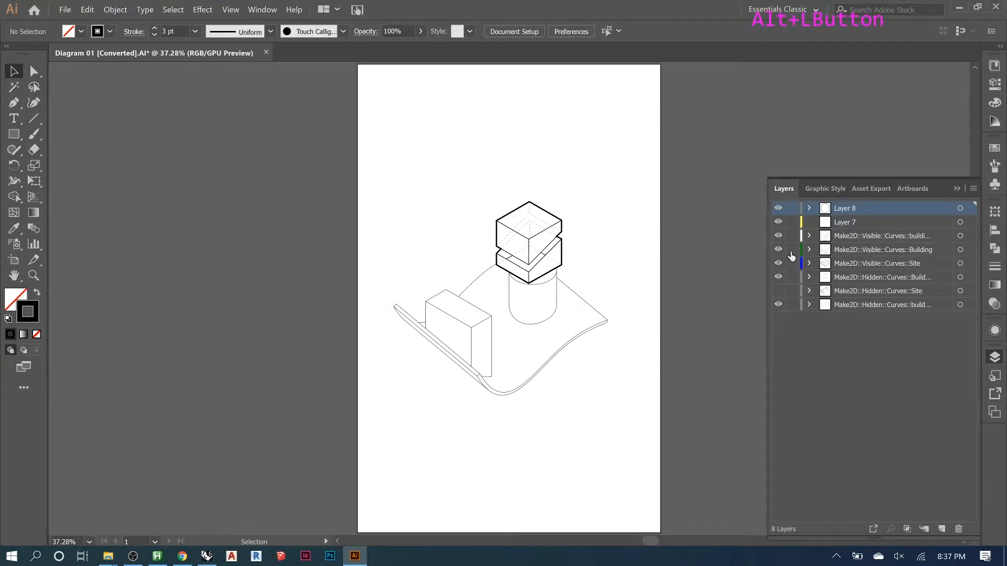
{"action": "left_click", "coordinate": [781, 256], "text": "alt"}
{"action": "left_click", "coordinate": [781, 255], "text": "alt"}
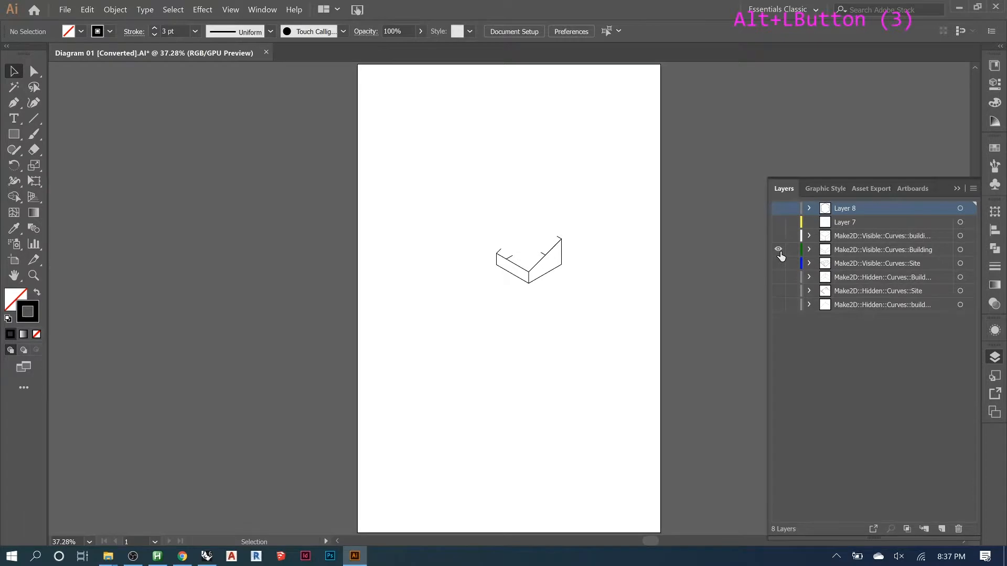
Show all the layers again and lock every layer except Make2D Visible Curves Site
{"action": "left_click", "coordinate": [781, 256], "text": "alt"}
{"action": "left_click", "coordinate": [793, 255], "text": "alt"}
{"action": "left_click", "coordinate": [795, 255], "text": "alt"}
{"action": "left_click", "coordinate": [793, 255], "text": "alt"}
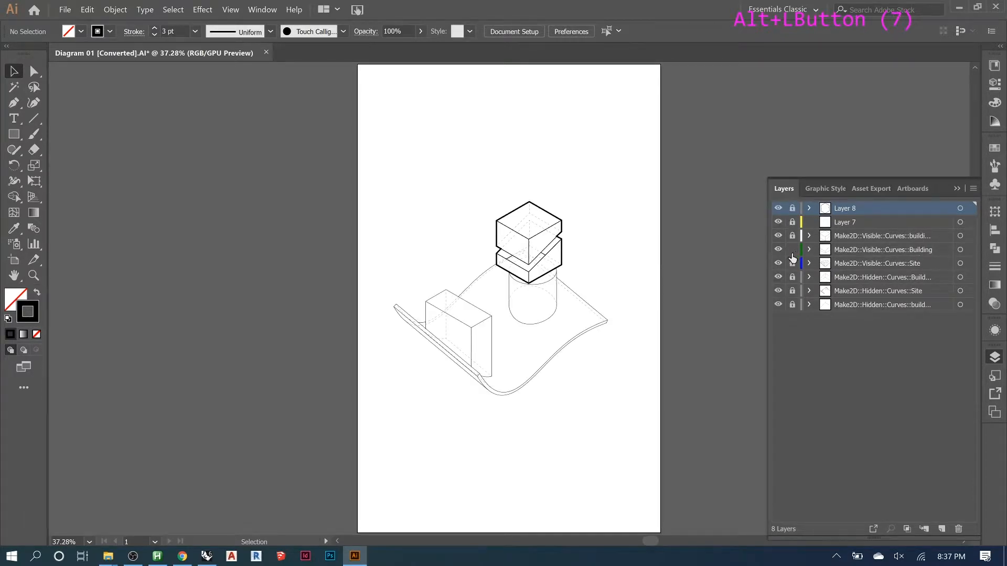
{"action": "left_click", "coordinate": [792, 259], "text": "alt"}
{"action": "left_click", "coordinate": [792, 265], "text": "alt"}
Select the upper outline edges of the curved site surface together and set their stroke weight to 2 pt
{"action": "left_click", "coordinate": [598, 314]}
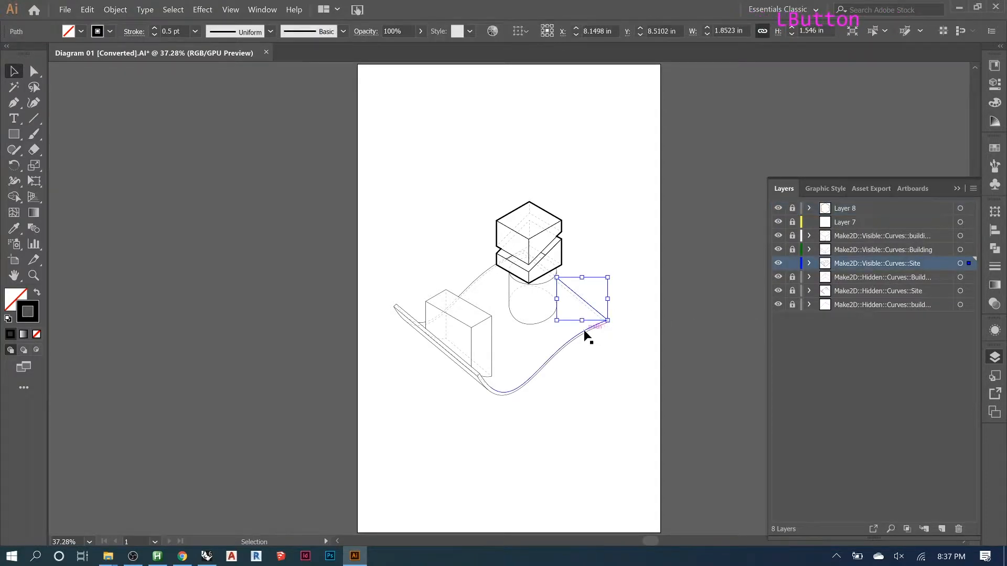
{"action": "left_click", "coordinate": [573, 342], "text": "shift"}
{"action": "left_click", "coordinate": [486, 383], "text": "shift"}
{"action": "left_click", "coordinate": [474, 374], "text": "shift"}
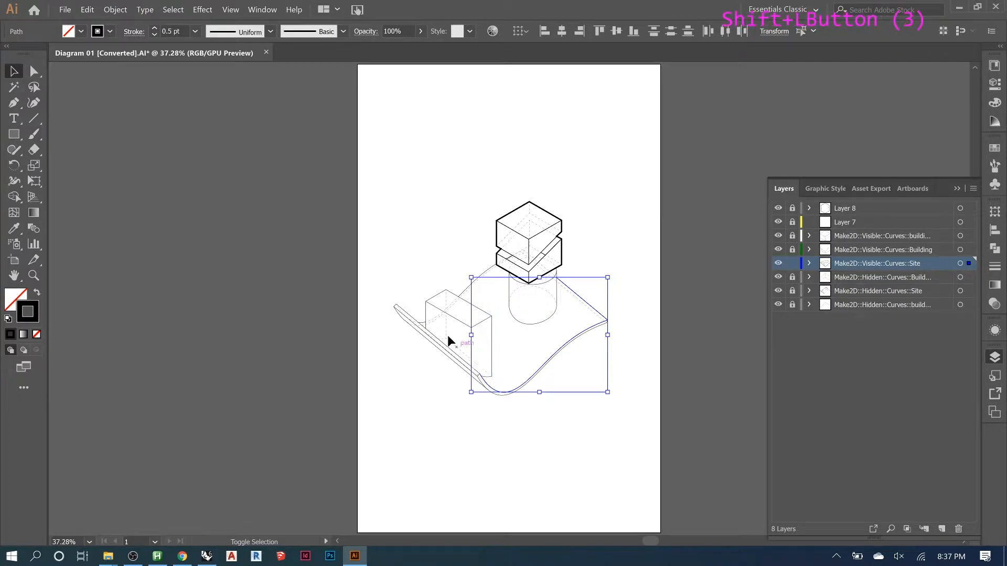
{"action": "left_click", "coordinate": [429, 334], "text": "shift"}
{"action": "left_click", "coordinate": [417, 321], "text": "shift"}
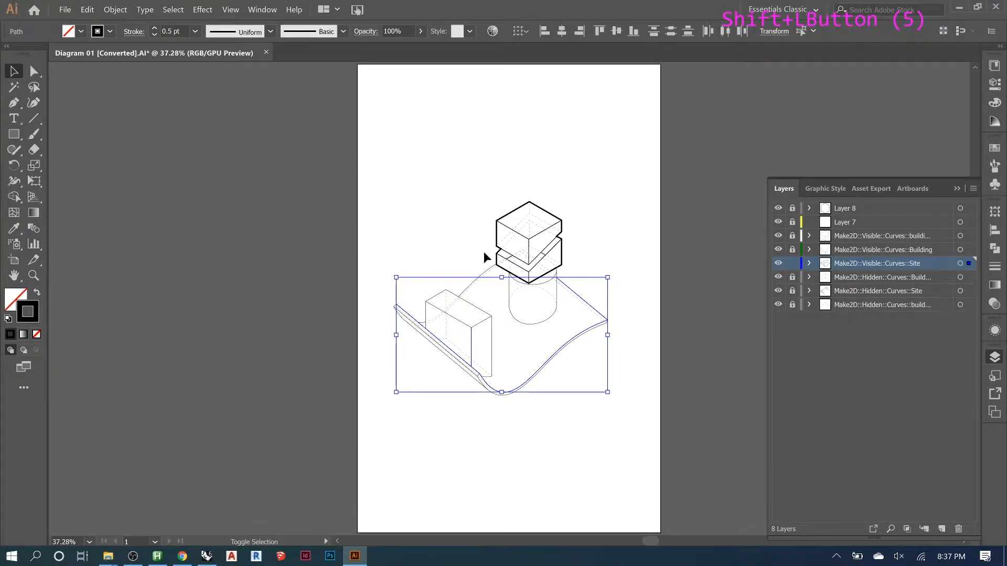
{"action": "left_click", "coordinate": [484, 272], "text": "shift"}
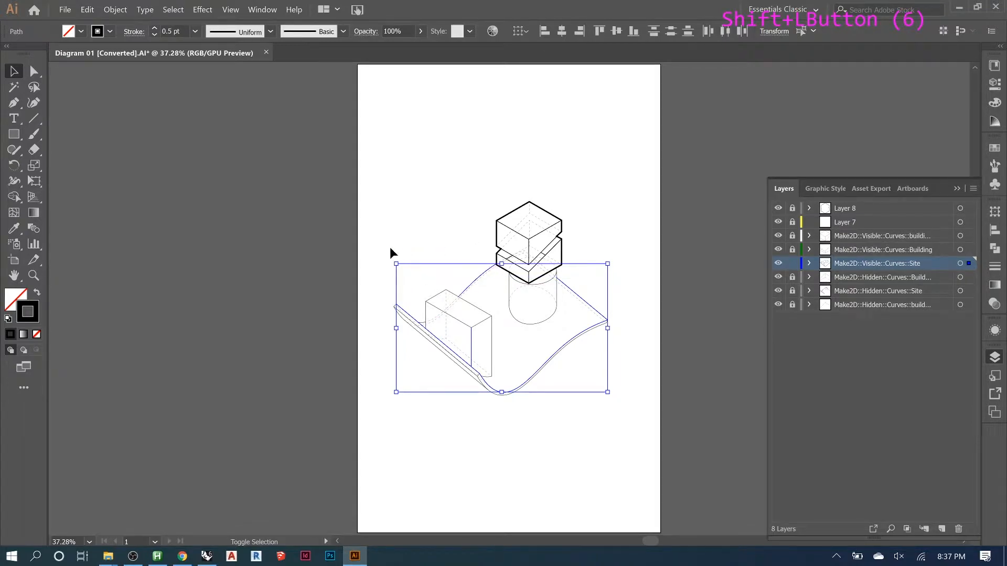
{"action": "left_click", "coordinate": [423, 325], "text": "shift"}
{"action": "left_click", "coordinate": [155, 29]}
{"action": "left_click", "coordinate": [155, 29]}
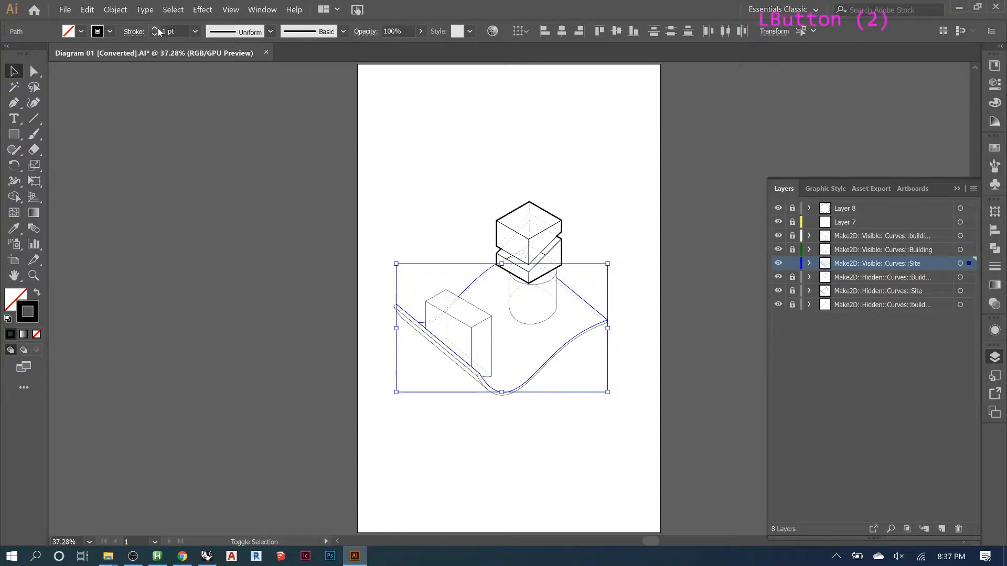
{"action": "left_click", "coordinate": [297, 160]}
Reset the site box's front vertical edge to a 0.5 pt stroke and lock the Make2D Visible Curves Site layer
{"action": "left_click", "coordinate": [470, 347]}
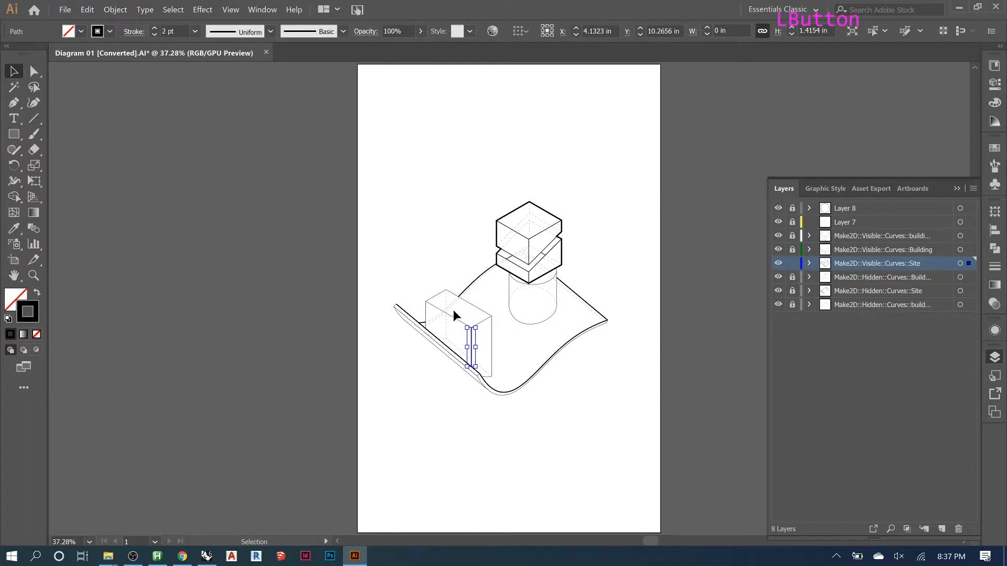
{"action": "left_click", "coordinate": [153, 35]}
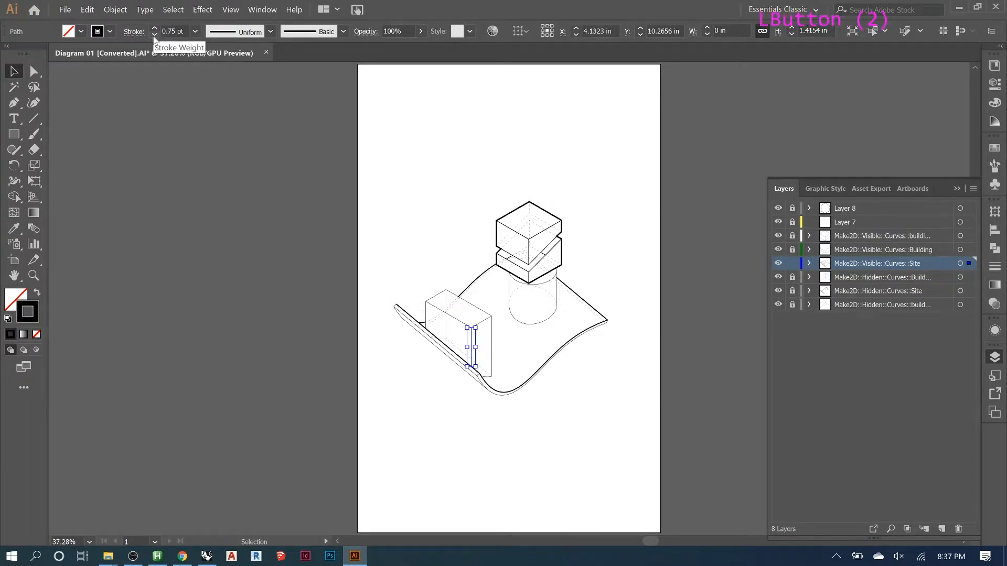
{"action": "left_click", "coordinate": [212, 131]}
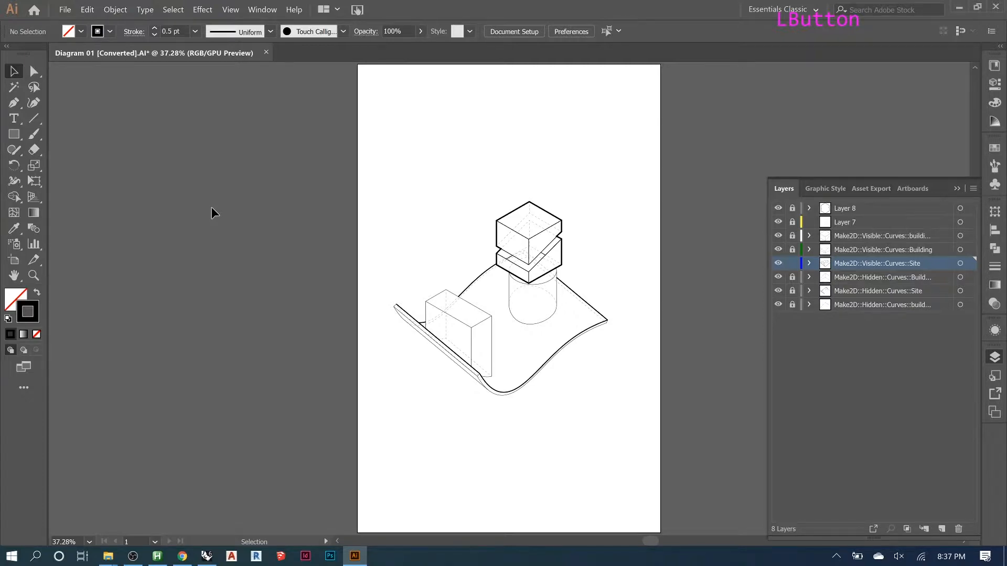
{"action": "left_click", "coordinate": [792, 263]}
Add a new layer directly above the topmost Make2D Visible Curves layer
{"action": "key", "text": "z"}
{"action": "left_click_drag", "start_coordinate": [472, 218], "coordinate": [659, 344]}
{"action": "key", "text": "space"}
{"action": "left_click_drag", "start_coordinate": [639, 377], "coordinate": [350, 290]}
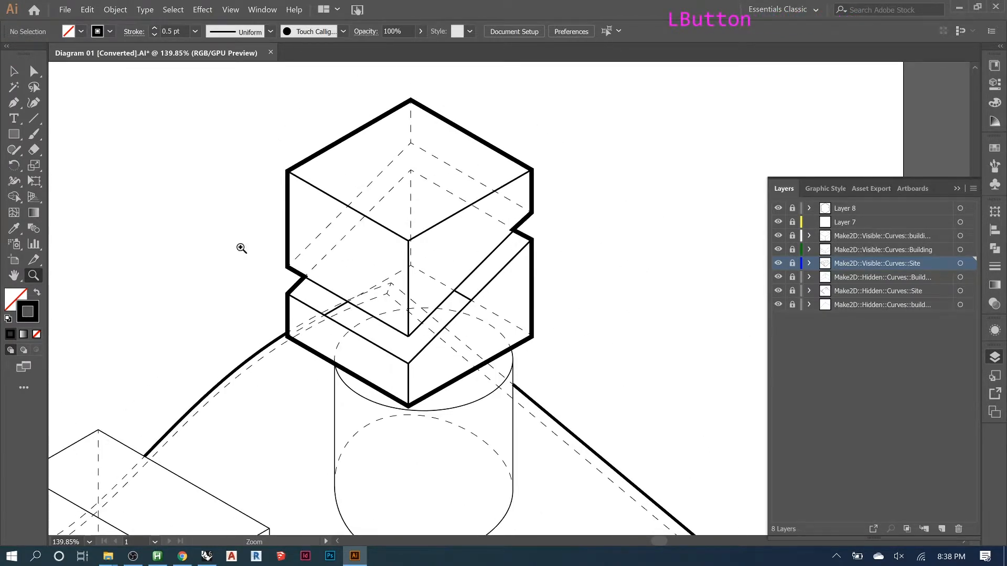
{"action": "left_click", "coordinate": [905, 237]}
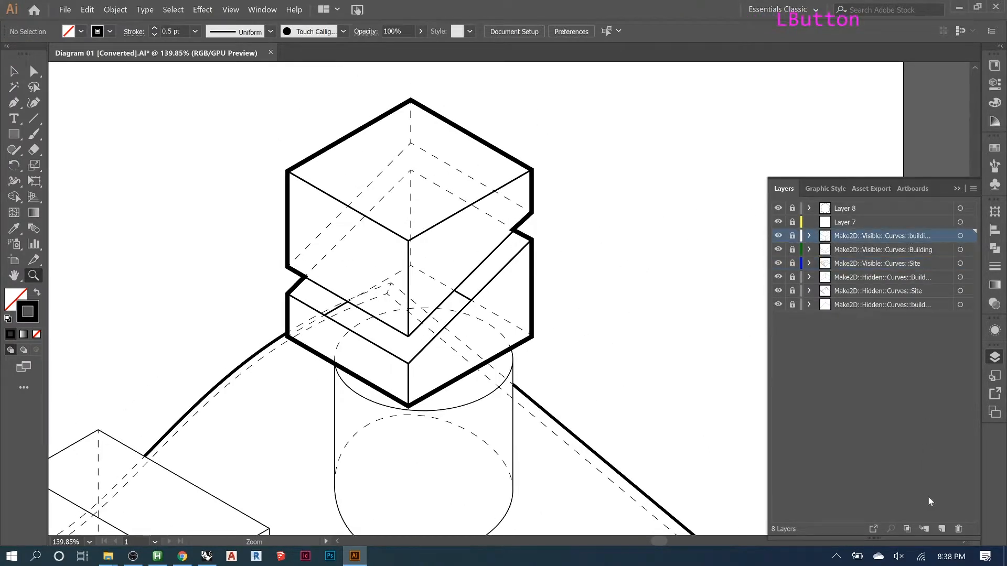
{"action": "left_click", "coordinate": [941, 529]}
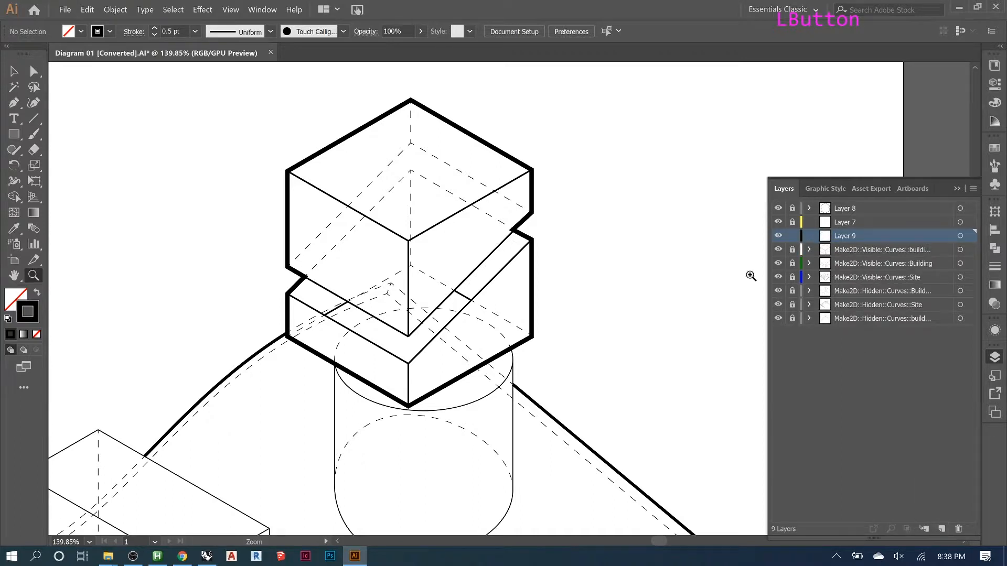
With the Pen tool, trace the V-shaped band between the stacked building's upper and lower boxes on the new layer
{"action": "key", "text": "l"}
{"action": "key", "text": "p"}
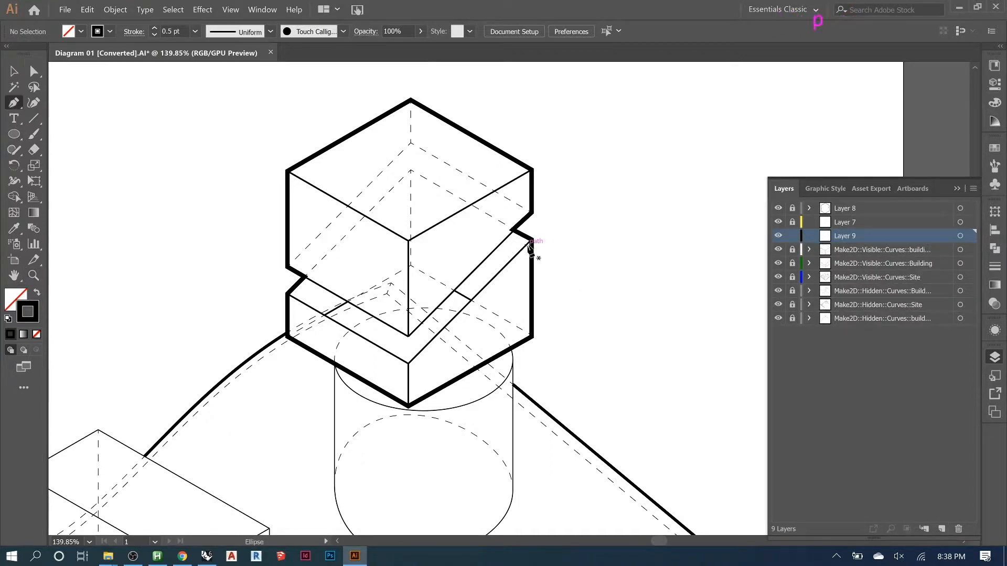
{"action": "left_click", "coordinate": [529, 242]}
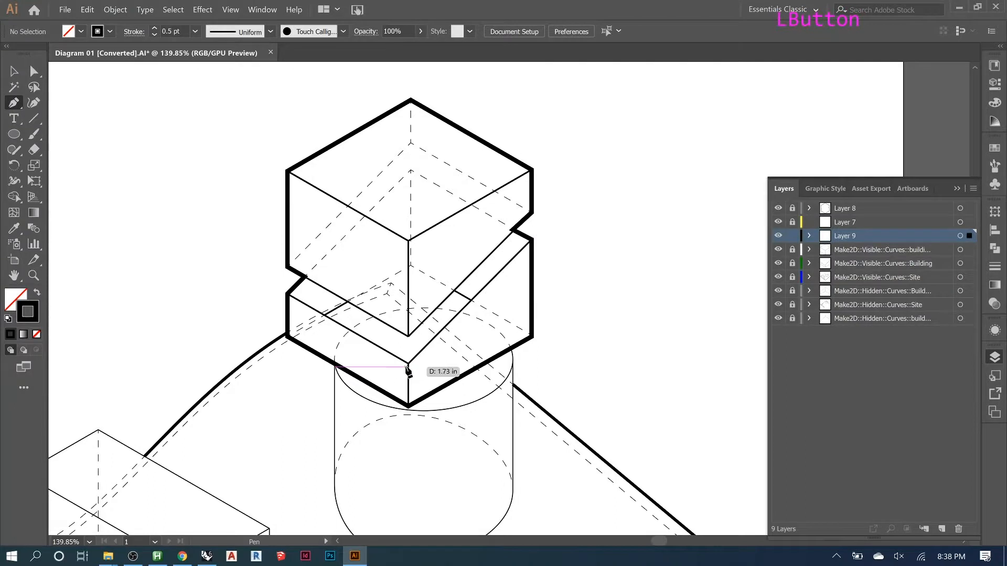
{"action": "left_click", "coordinate": [408, 363]}
{"action": "left_click", "coordinate": [286, 294]}
{"action": "left_click", "coordinate": [409, 336]}
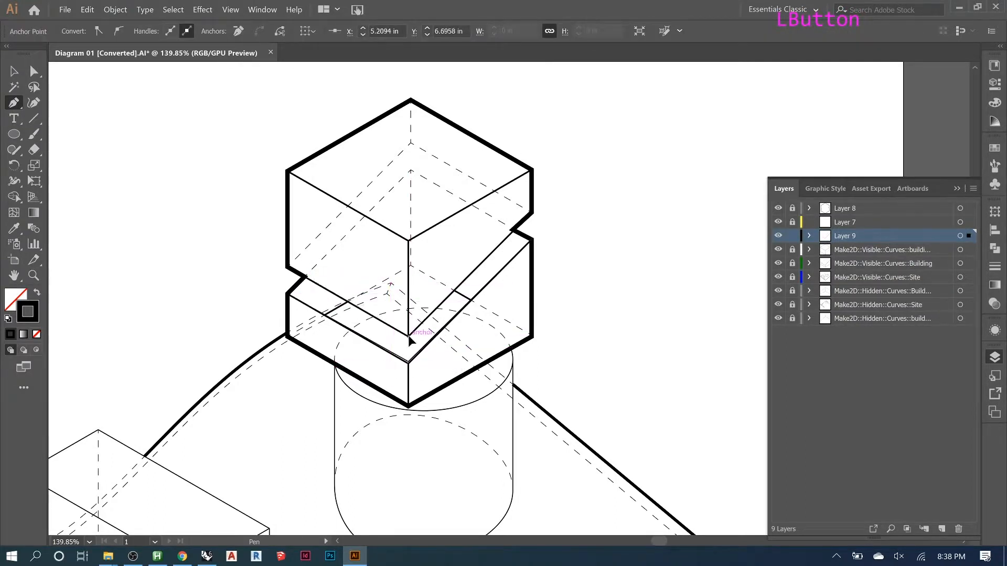
{"action": "left_click", "coordinate": [513, 231]}
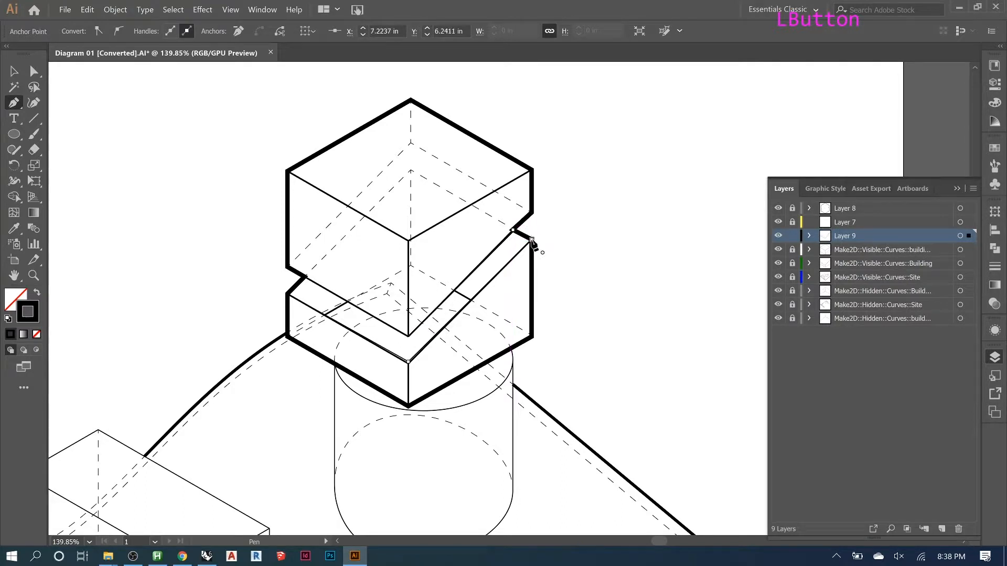
Give the traced V-shaped band a bright red fill with no stroke
{"action": "left_click", "coordinate": [37, 293]}
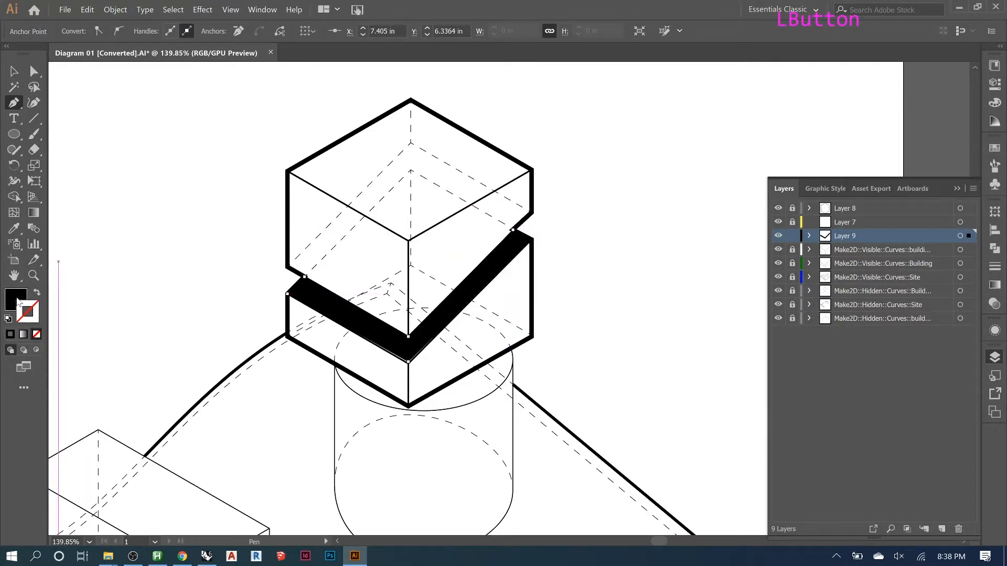
{"action": "left_click", "coordinate": [17, 303]}
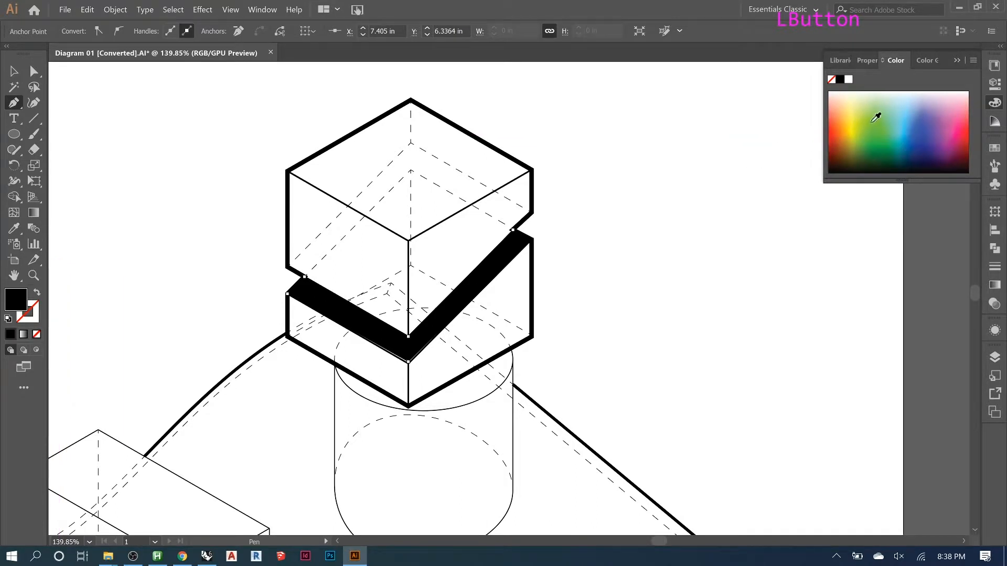
{"action": "left_click", "coordinate": [879, 117]}
{"action": "left_click", "coordinate": [892, 116]}
{"action": "left_click", "coordinate": [910, 116]}
{"action": "left_click", "coordinate": [929, 119]}
{"action": "left_click", "coordinate": [965, 128]}
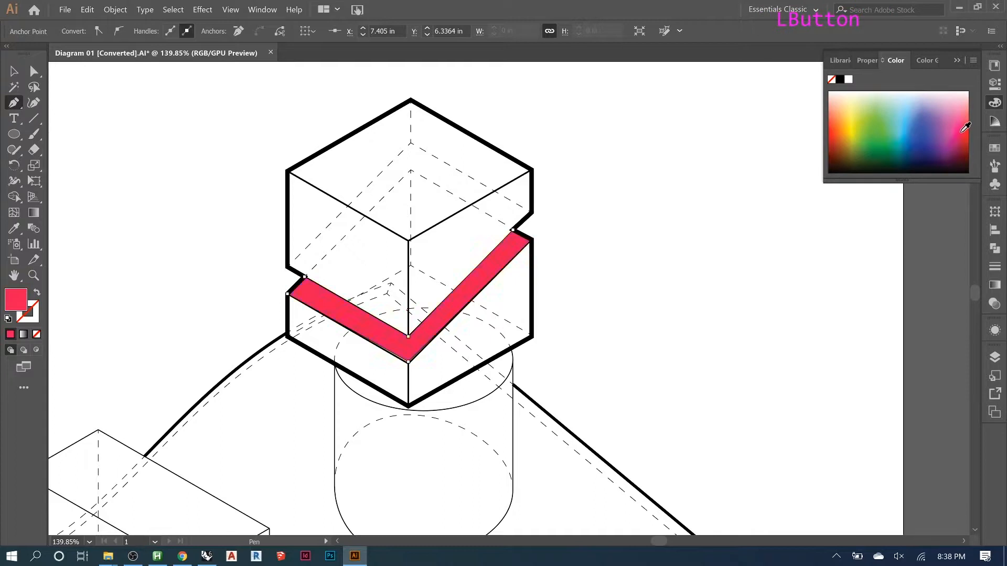
{"action": "left_click", "coordinate": [968, 133]}
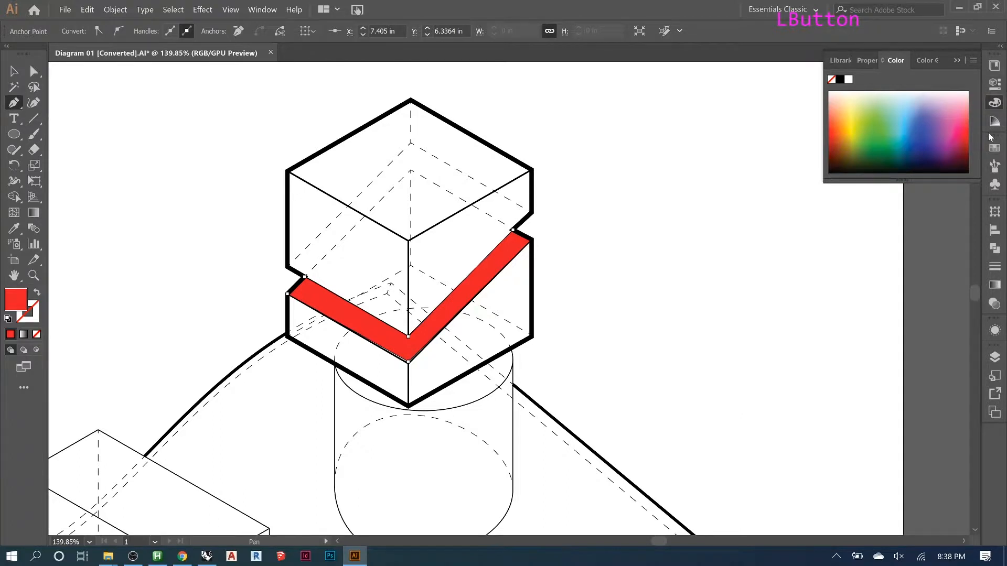
{"action": "left_click", "coordinate": [954, 65]}
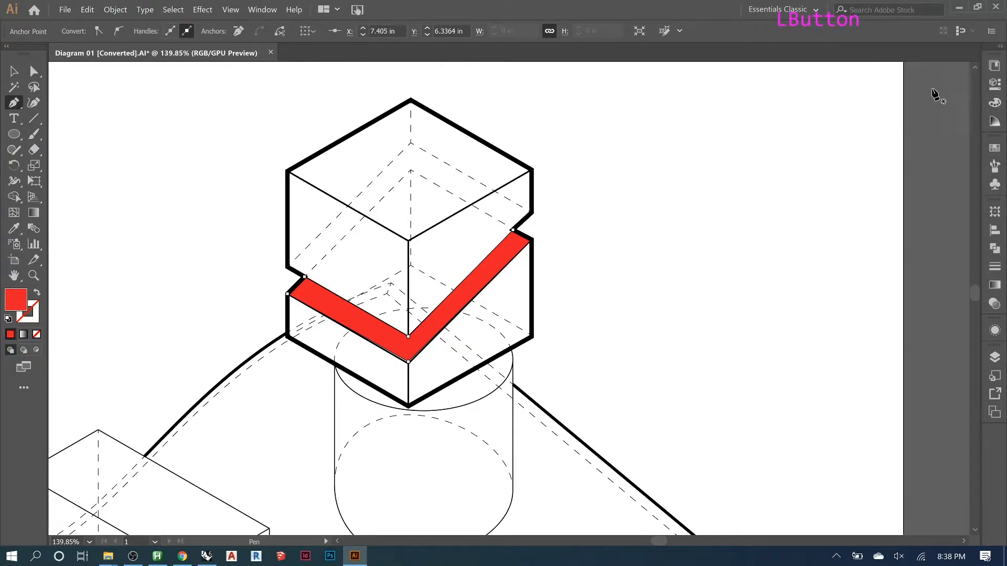
Undo the accidental repeat transform on the red band and deselect the band
{"action": "key", "text": "ctrl+d"}
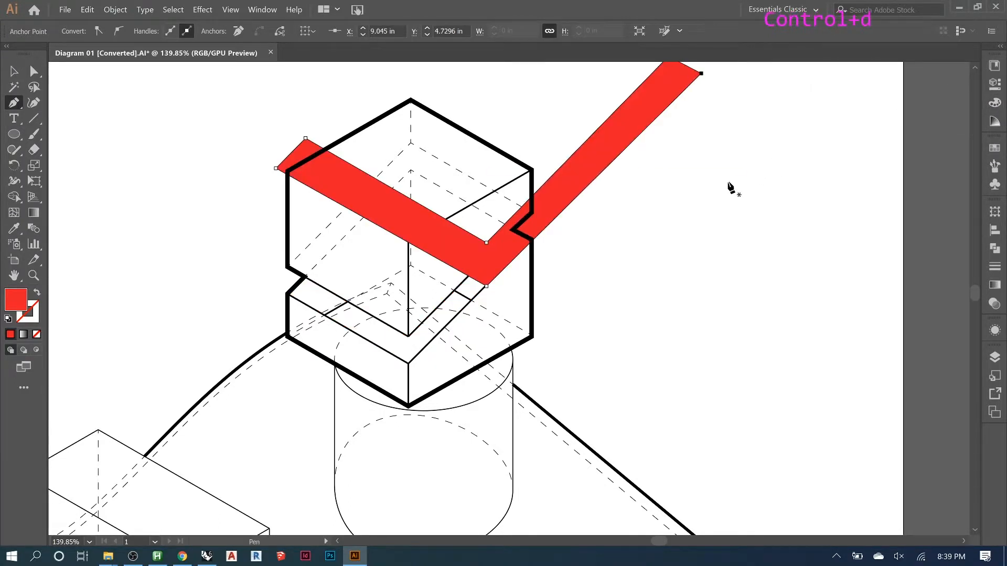
{"action": "key", "text": "ctrl+z"}
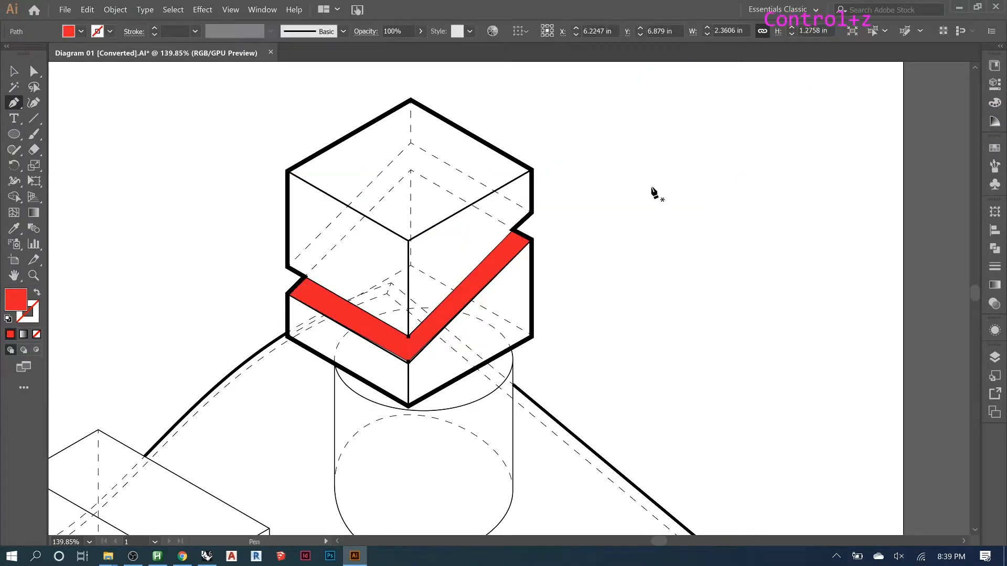
{"action": "left_click", "coordinate": [14, 71]}
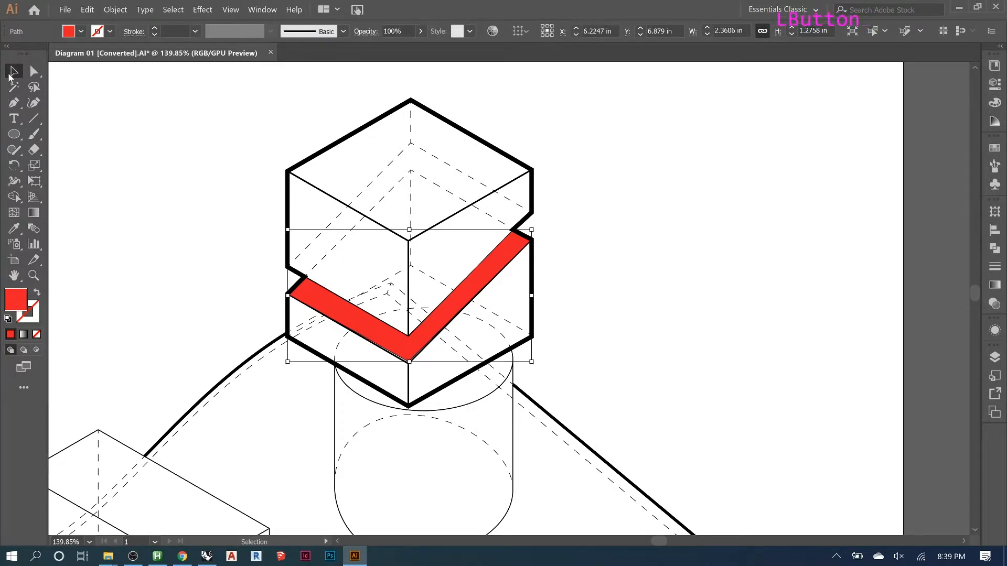
{"action": "key", "text": "ctrl+0"}
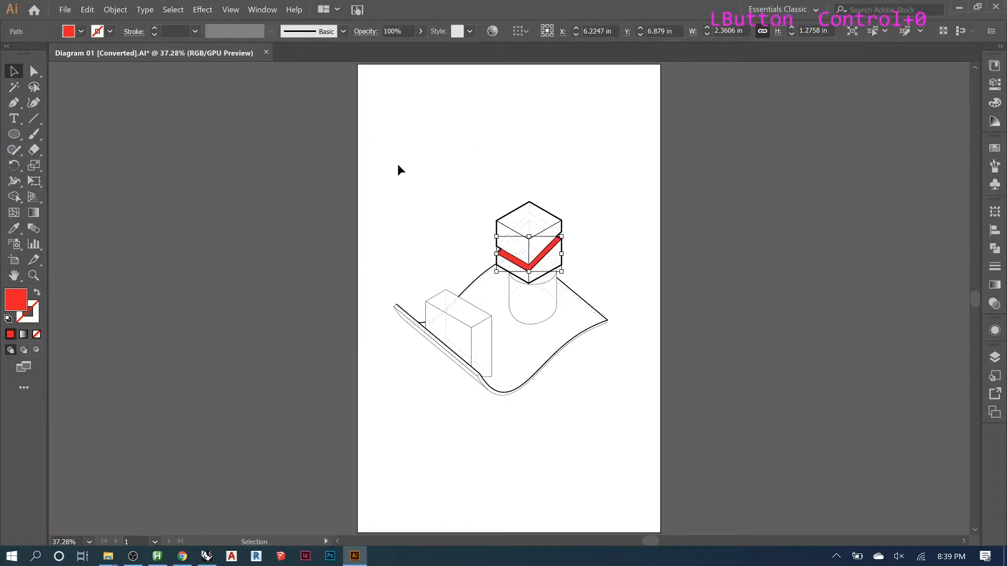
{"action": "left_click_drag", "start_coordinate": [746, 26], "coordinate": [731, 94]}
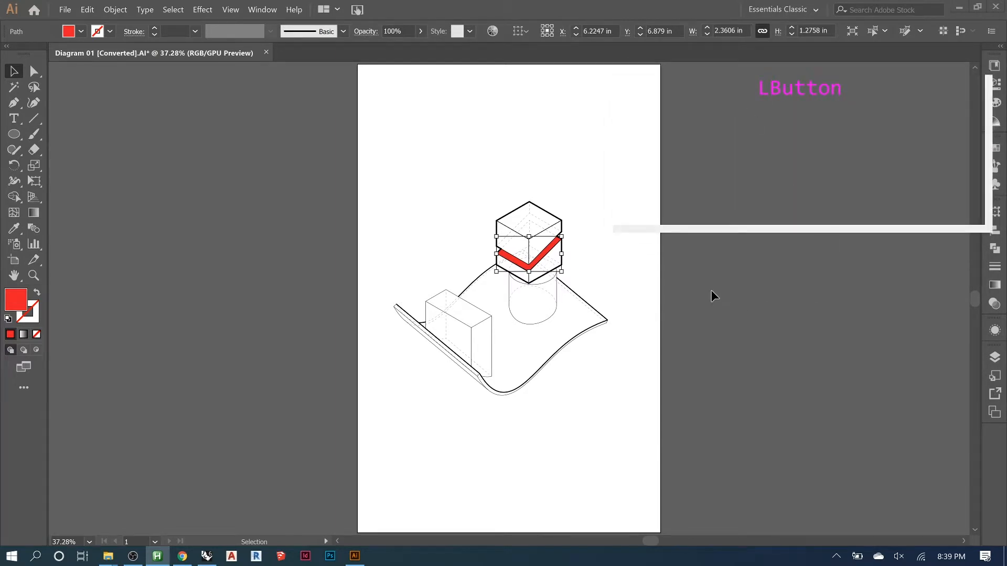
{"action": "left_click", "coordinate": [609, 238]}
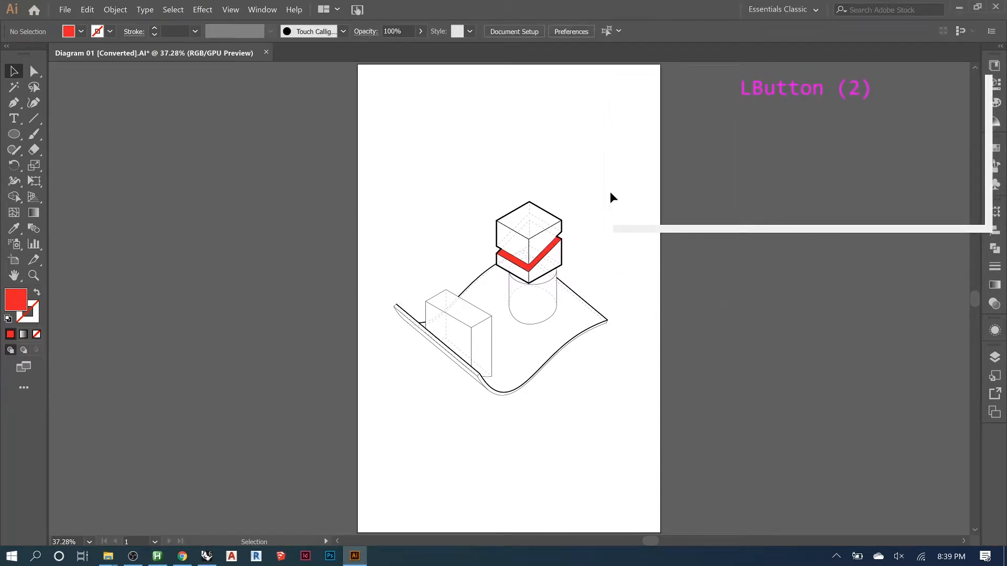
{"action": "scroll", "coordinate": [581, 171], "scroll_direction": "down", "scroll_amount": 1, "text": "alt"}
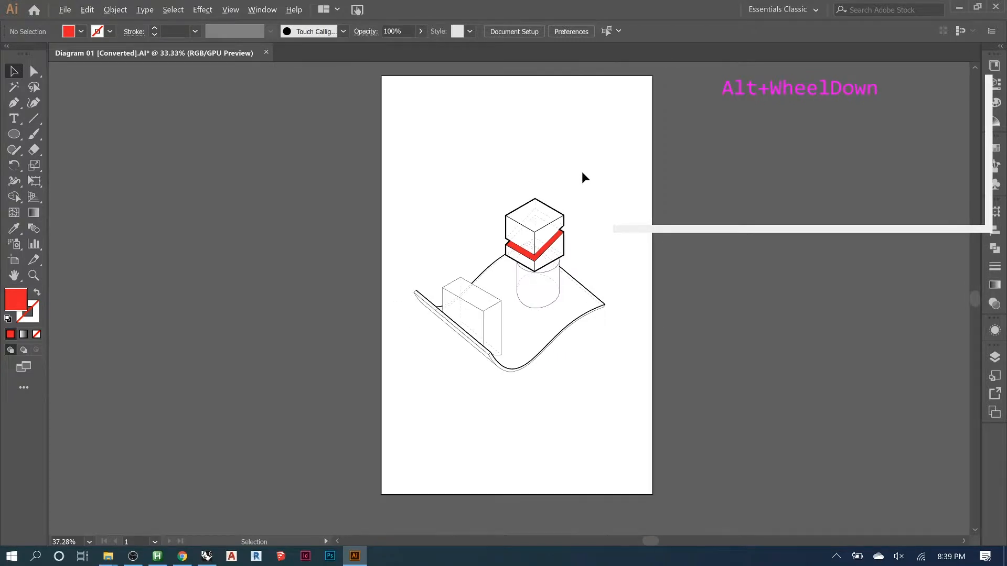
{"action": "scroll", "coordinate": [581, 206], "scroll_direction": "up", "scroll_amount": 7, "text": "alt"}
{"action": "scroll", "coordinate": [859, 209], "scroll_direction": "down", "scroll_amount": 4, "text": "alt"}
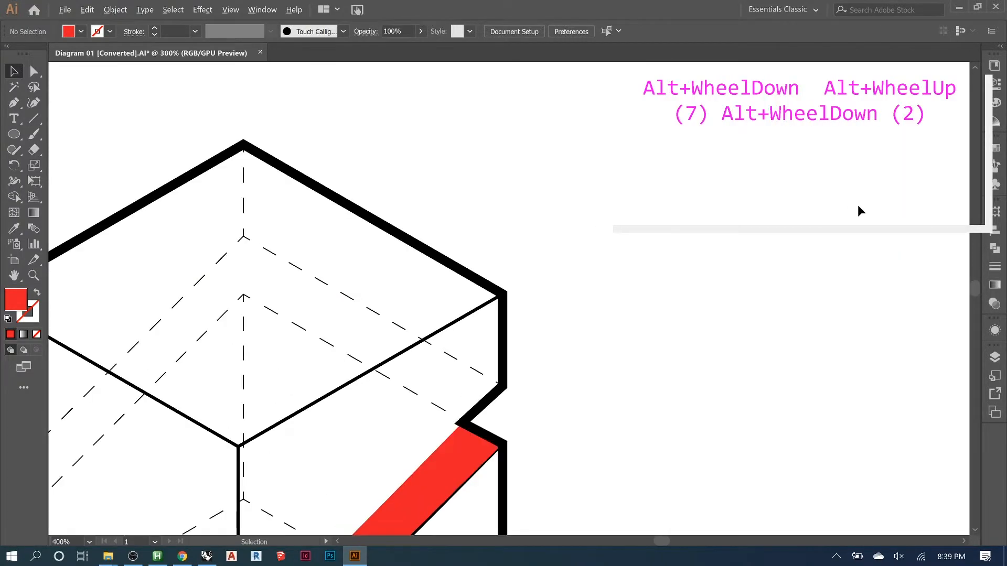
{"action": "left_click", "coordinate": [886, 230]}
{"action": "left_click", "coordinate": [863, 252]}
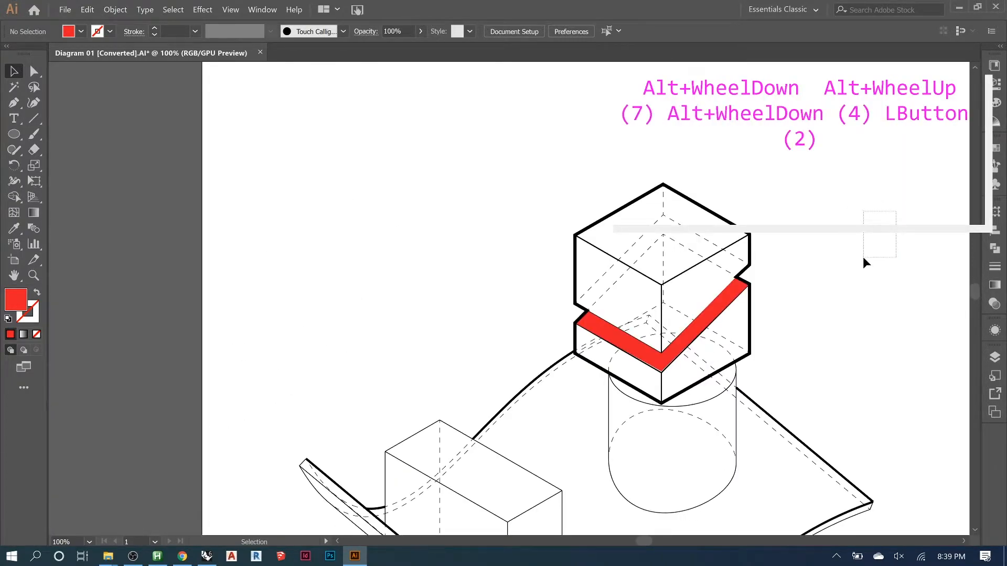
{"action": "left_click", "coordinate": [895, 255]}
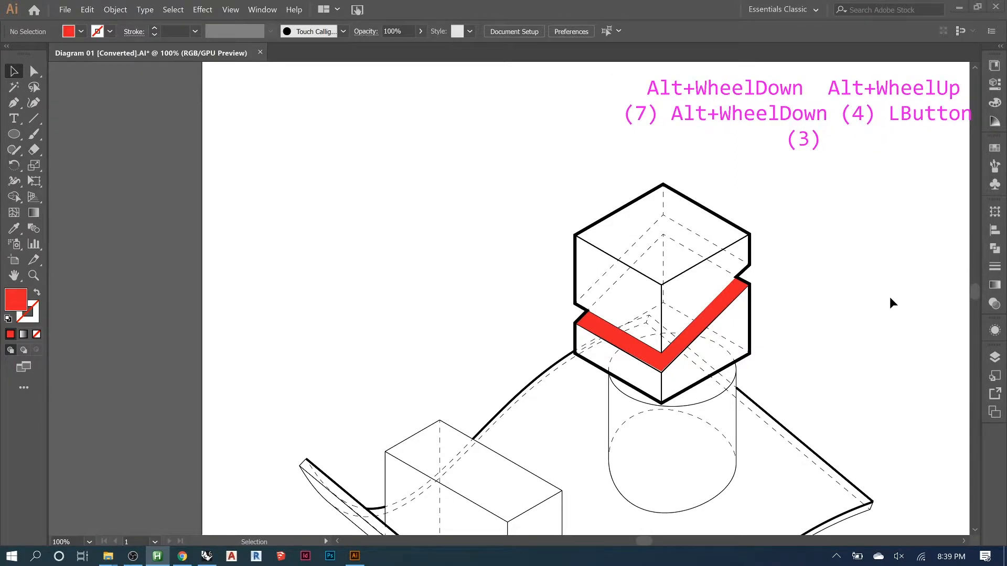
{"action": "scroll", "coordinate": [423, 186], "scroll_direction": "down", "scroll_amount": 2}
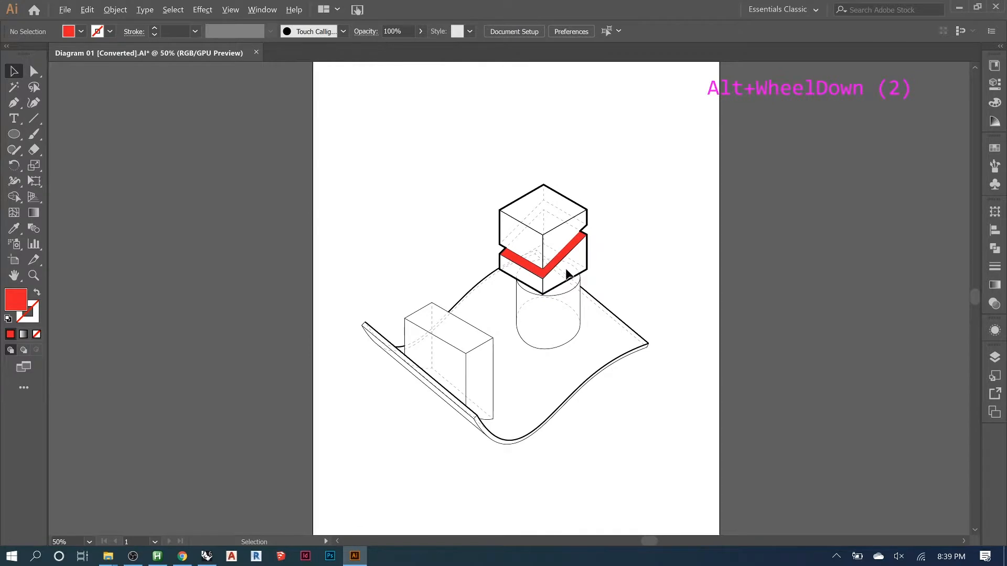
{"action": "scroll", "coordinate": [564, 262], "scroll_direction": "up", "scroll_amount": 1}
With the Pen tool, draw an open V-shaped path about 7.9 in wide through the stacked building's front corner, with red stroke and no fill
{"action": "left_click", "coordinate": [570, 249]}
{"action": "left_click", "coordinate": [608, 243]}
{"action": "key", "text": "p"}
{"action": "left_click", "coordinate": [698, 134]}
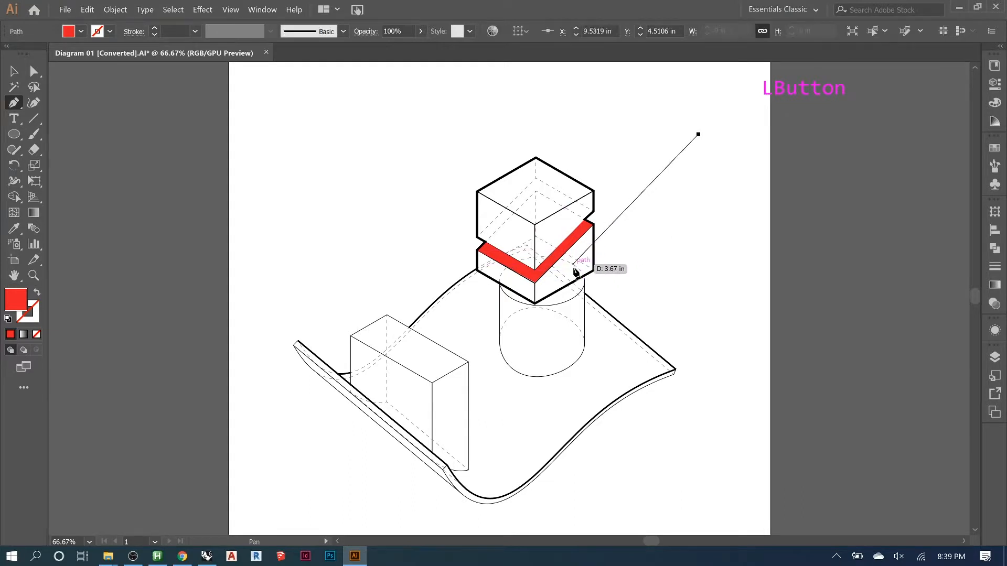
{"action": "left_click", "coordinate": [535, 276]}
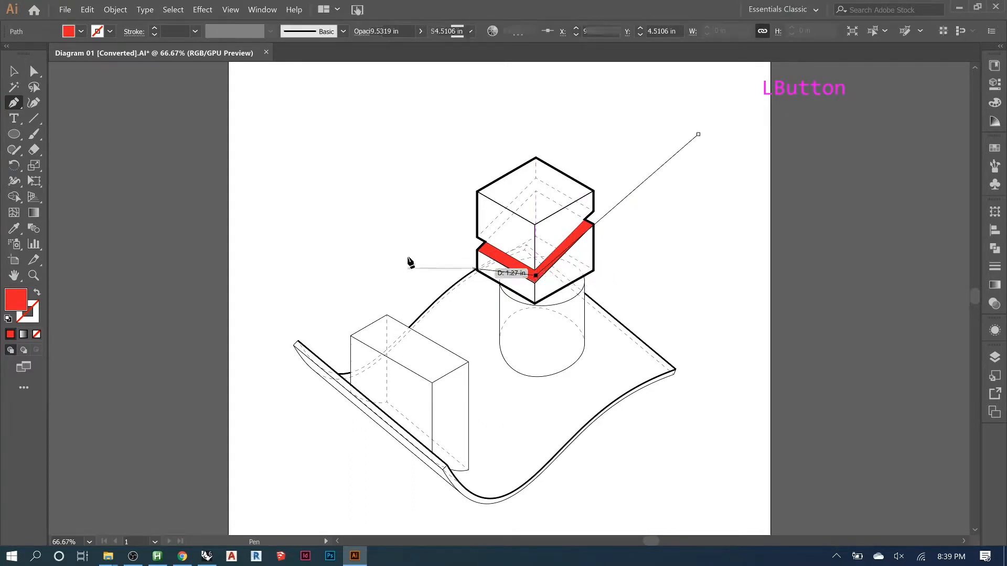
{"action": "left_click", "coordinate": [308, 243]}
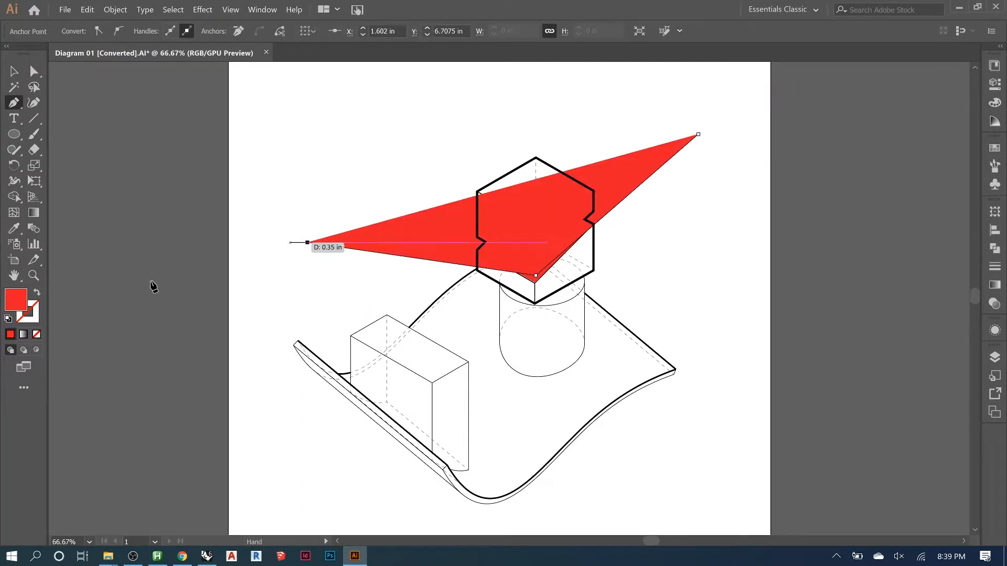
{"action": "left_click", "coordinate": [37, 292]}
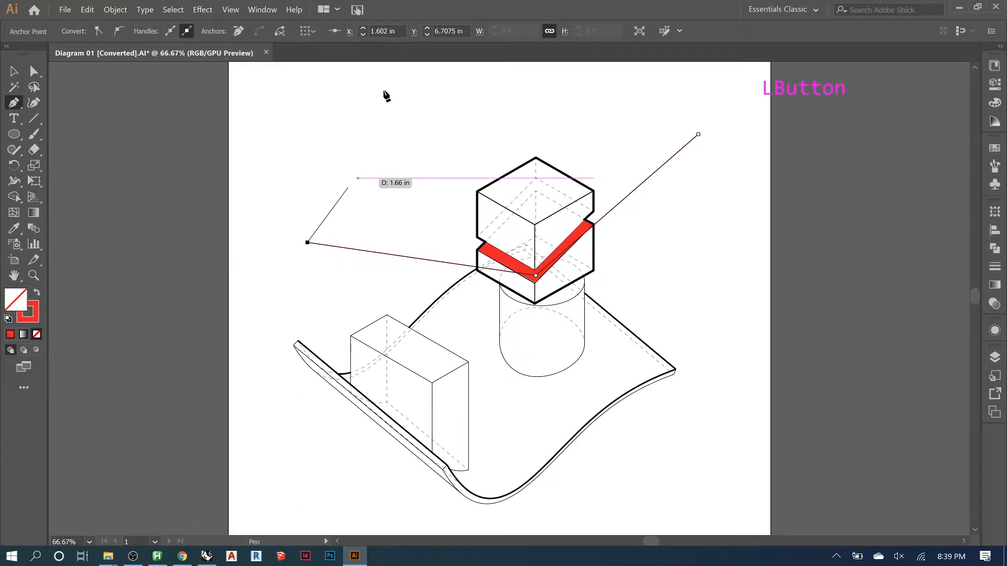
{"action": "key", "text": "Return"}
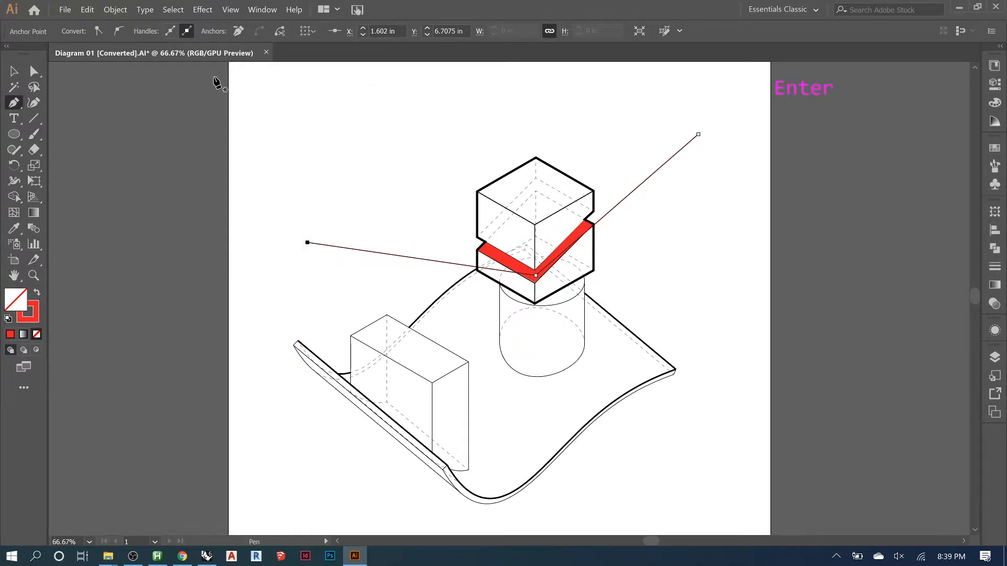
{"action": "left_click", "coordinate": [428, 216]}
{"action": "key", "text": "Escape"}
{"action": "key", "text": "Escape"}
{"action": "key", "text": "Escape"}
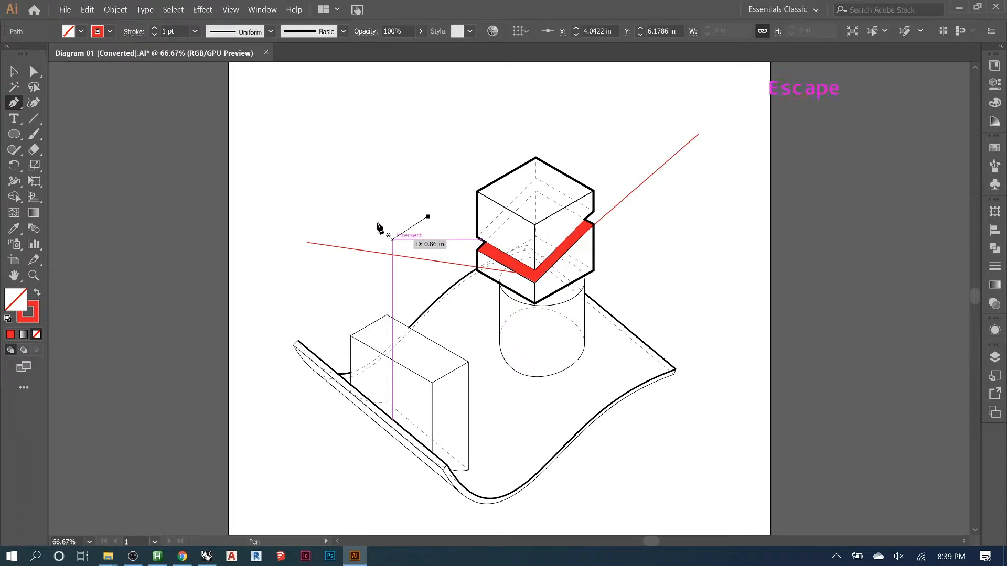
Set the open red path's stroke weight to 7 pt
{"action": "left_click", "coordinate": [21, 75]}
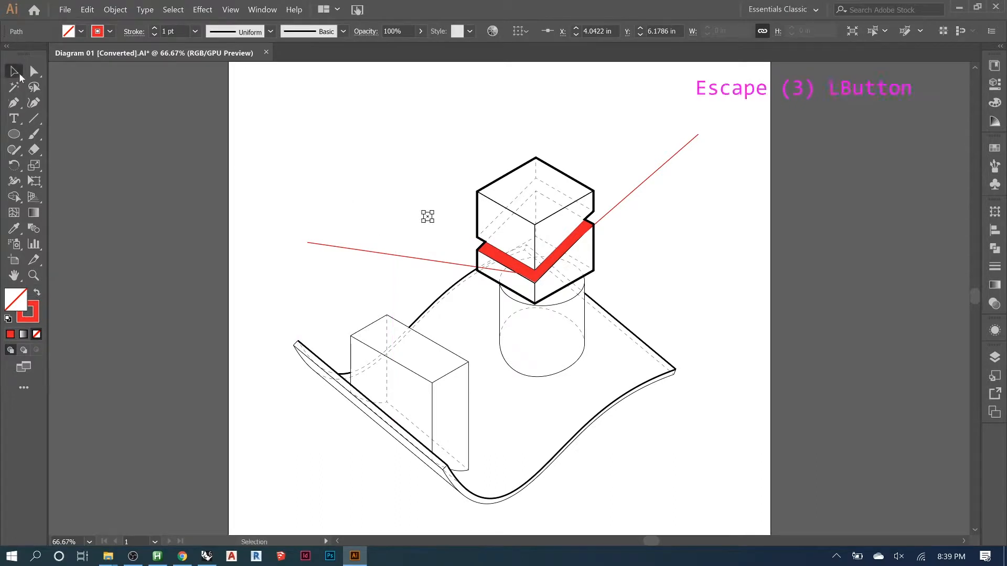
{"action": "left_click", "coordinate": [423, 260]}
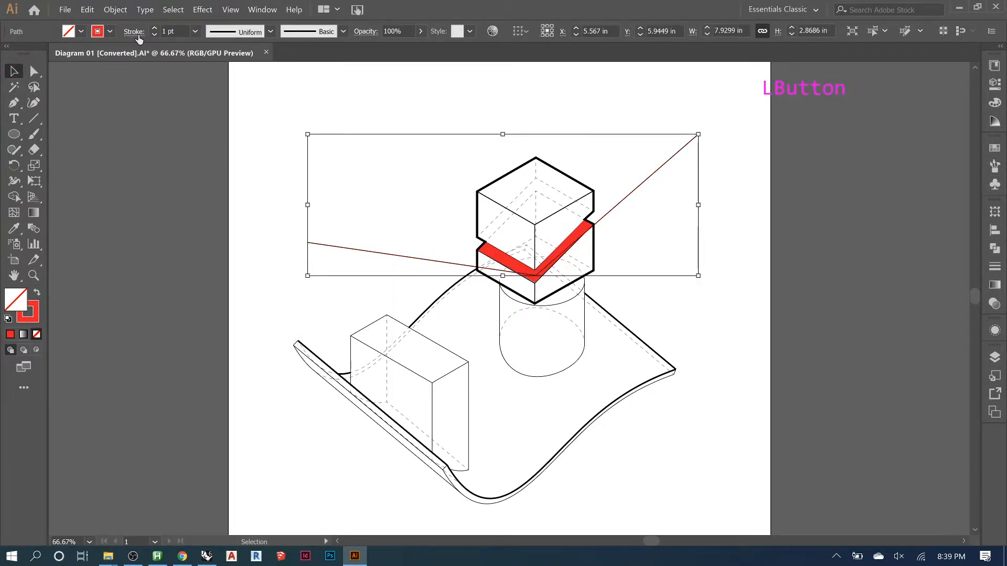
{"action": "left_click", "coordinate": [156, 28]}
{"action": "left_click", "coordinate": [156, 29]}
{"action": "left_click", "coordinate": [157, 28]}
{"action": "left_click", "coordinate": [157, 28]}
{"action": "left_click", "coordinate": [156, 28]}
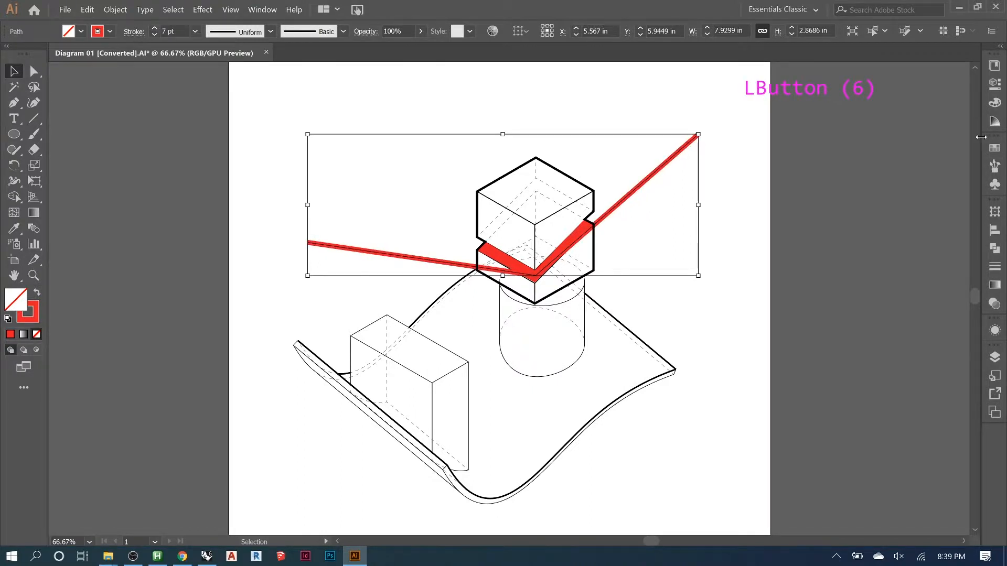
Make the red path's stroke a dashed line with 15 pt dashes
{"action": "left_click", "coordinate": [996, 268]}
{"action": "left_click", "coordinate": [864, 300]}
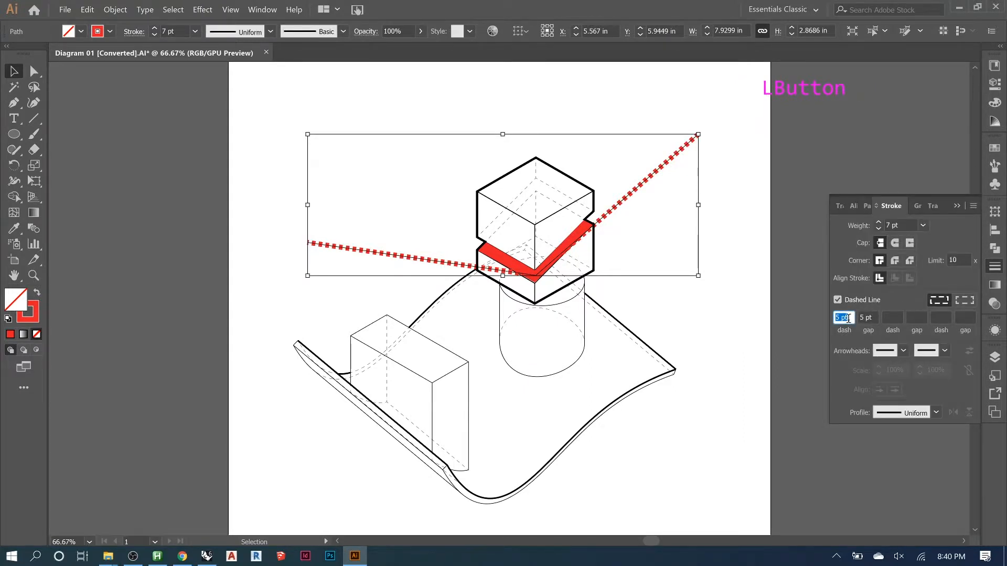
{"action": "type", "text": "15"}
{"action": "key", "text": "Return"}
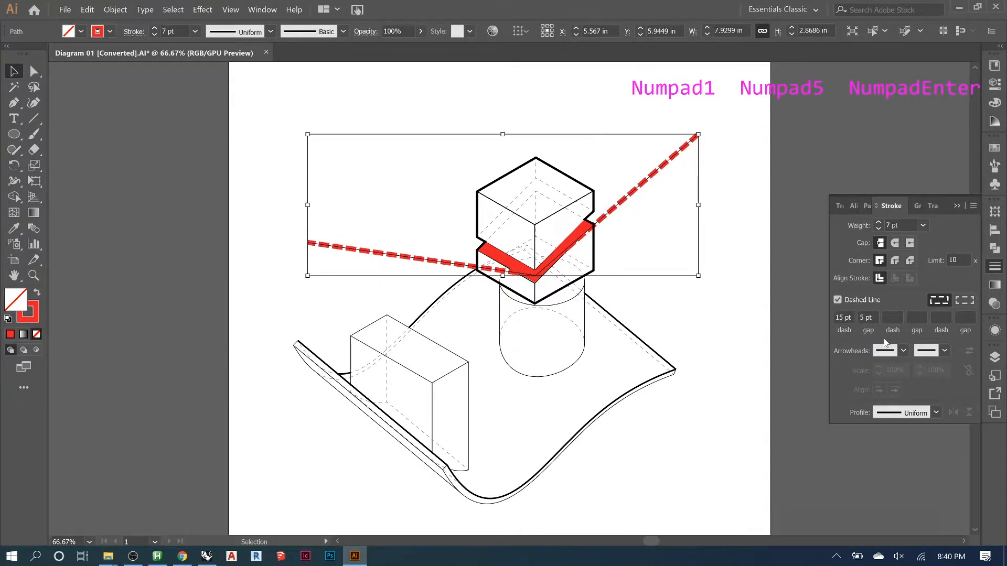
Apply the Arrow 5 arrowhead to the dashed red path and swap it to the path's end point
{"action": "left_click", "coordinate": [899, 350]}
{"action": "left_click", "coordinate": [901, 351]}
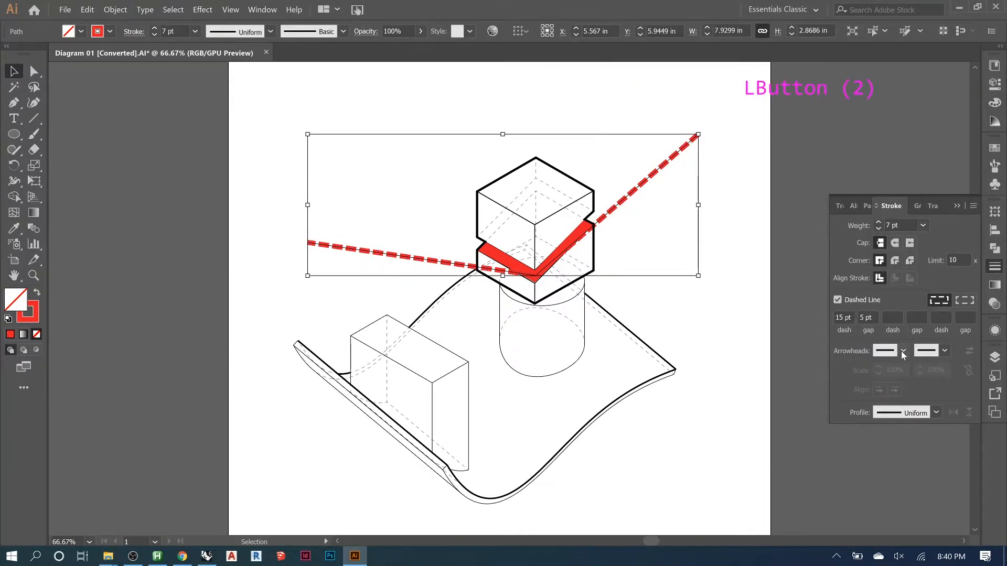
{"action": "left_click", "coordinate": [901, 351]}
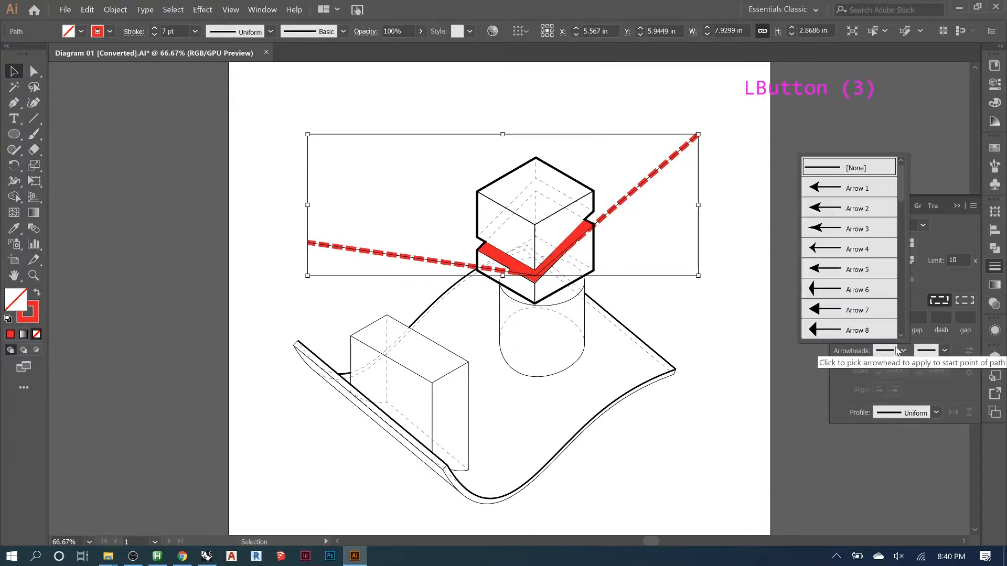
{"action": "left_click", "coordinate": [831, 268]}
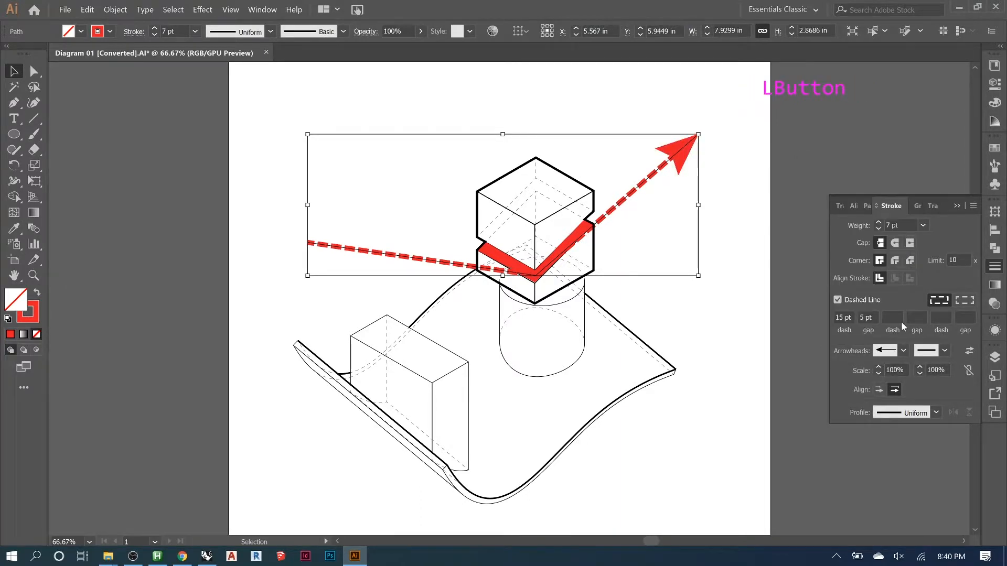
{"action": "left_click", "coordinate": [969, 350]}
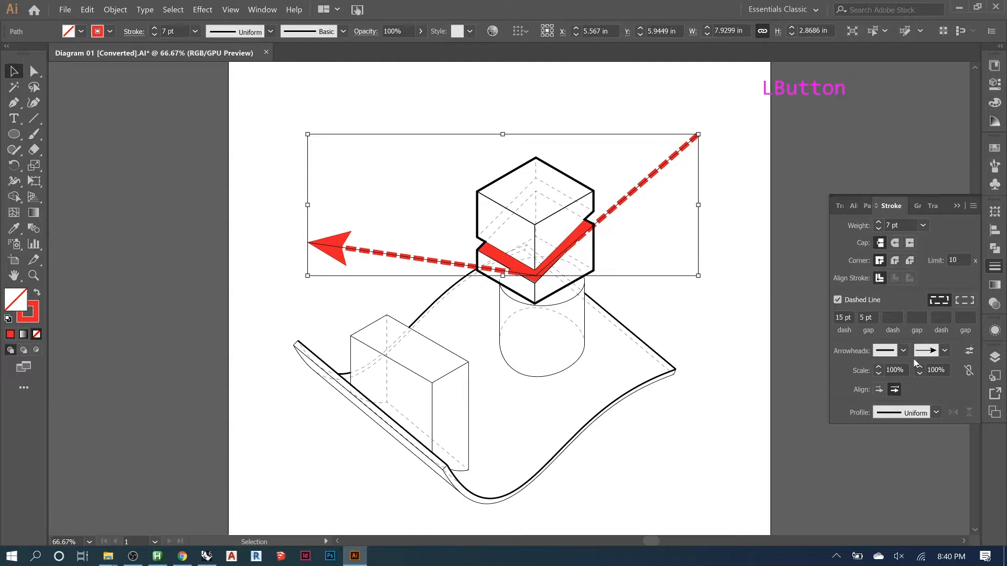
Scale the end arrowhead to 49%, keep its tip at the end of the path, and deselect the path
{"action": "left_click", "coordinate": [882, 374]}
{"action": "double_click", "coordinate": [882, 373]}
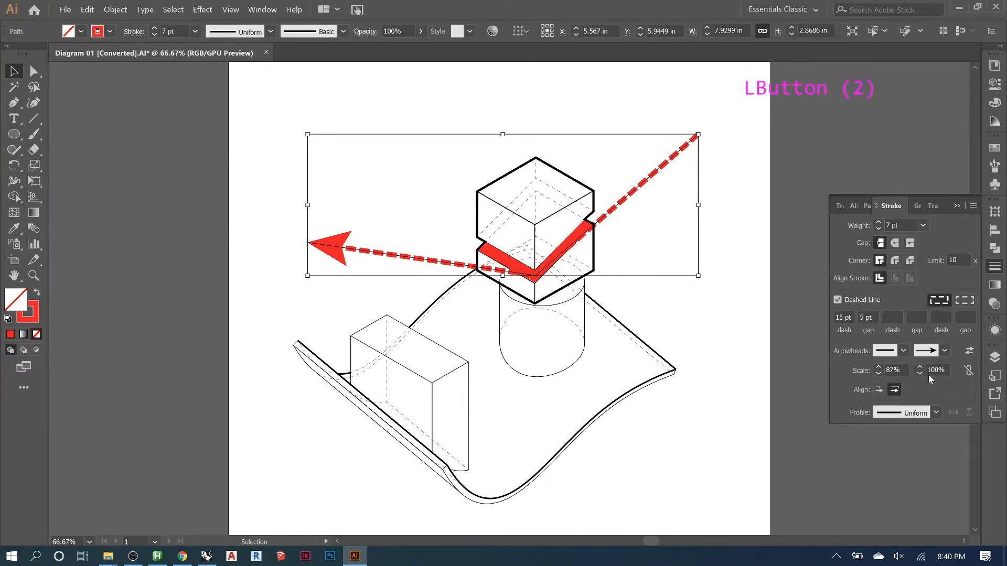
{"action": "left_click_drag", "start_coordinate": [923, 374], "coordinate": [923, 374]}
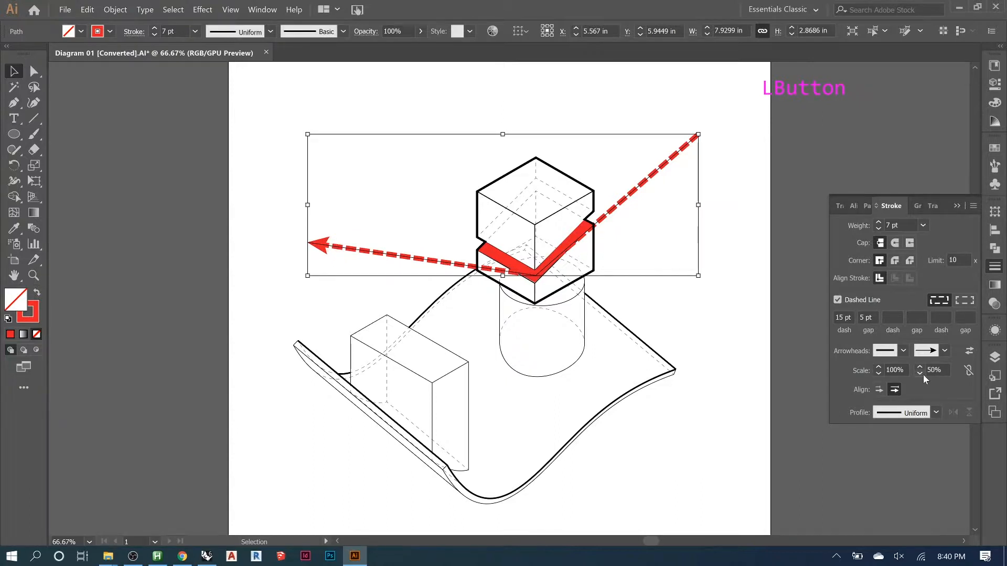
{"action": "left_click", "coordinate": [881, 392]}
{"action": "left_click", "coordinate": [894, 391]}
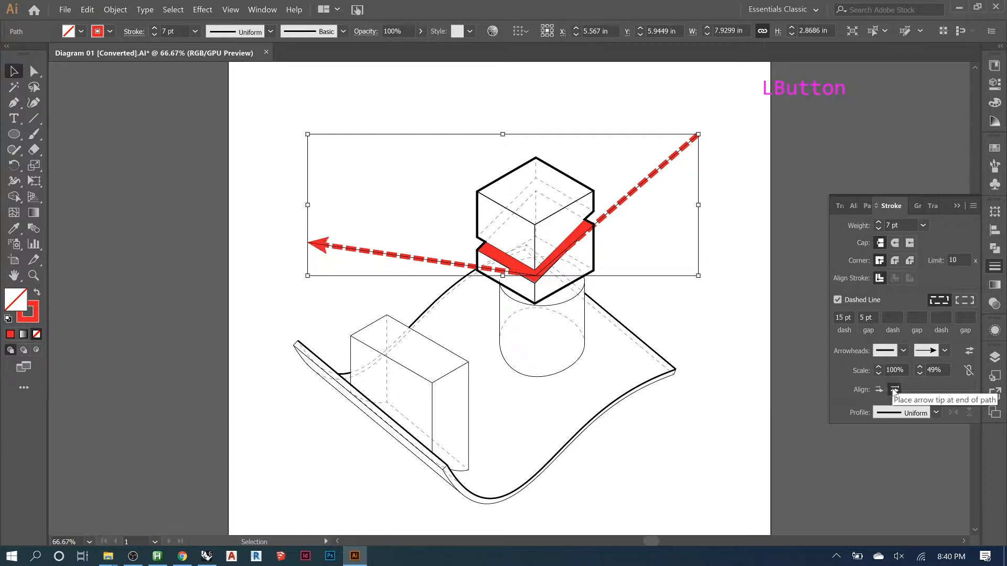
{"action": "left_click", "coordinate": [881, 390]}
{"action": "left_click", "coordinate": [894, 390]}
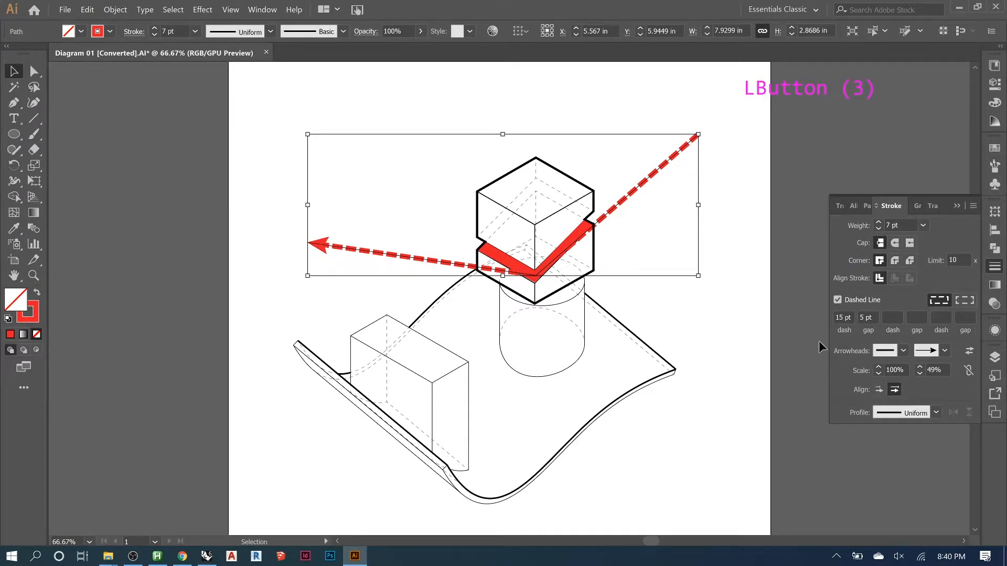
{"action": "left_click", "coordinate": [795, 227]}
{"action": "left_click", "coordinate": [956, 206]}
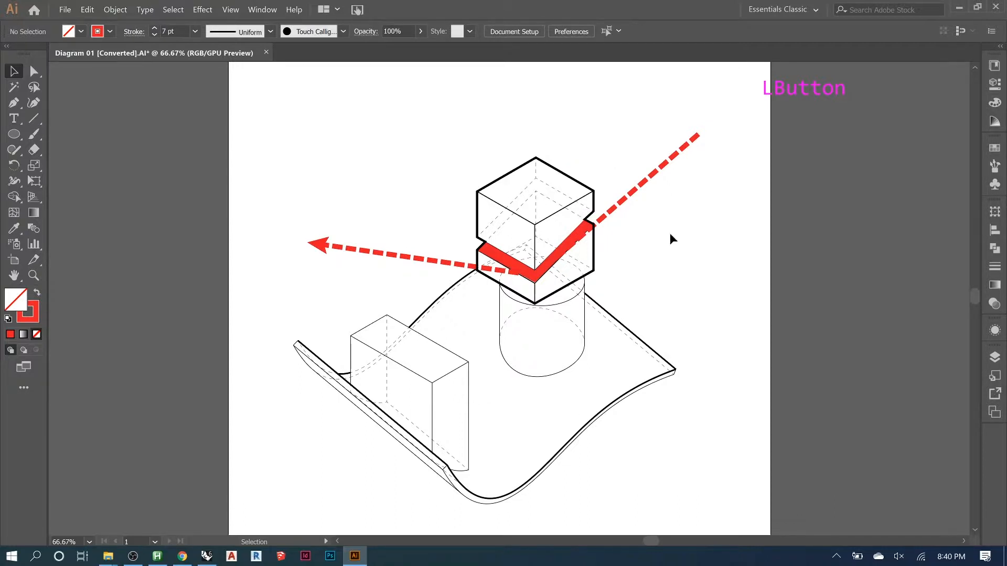
{"action": "left_click", "coordinate": [619, 200]}
{"action": "left_click", "coordinate": [34, 314]}
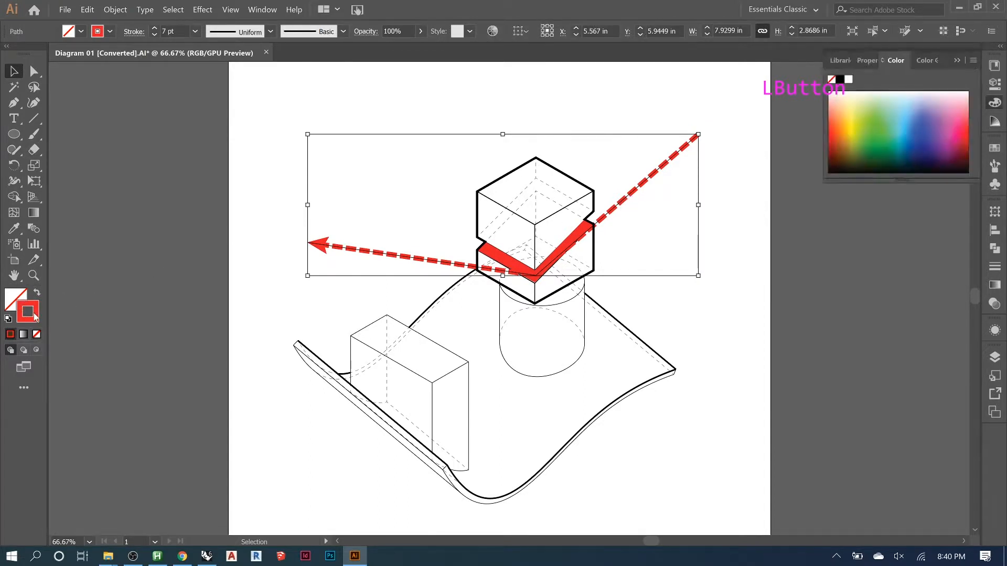
{"action": "double_click", "coordinate": [33, 315]}
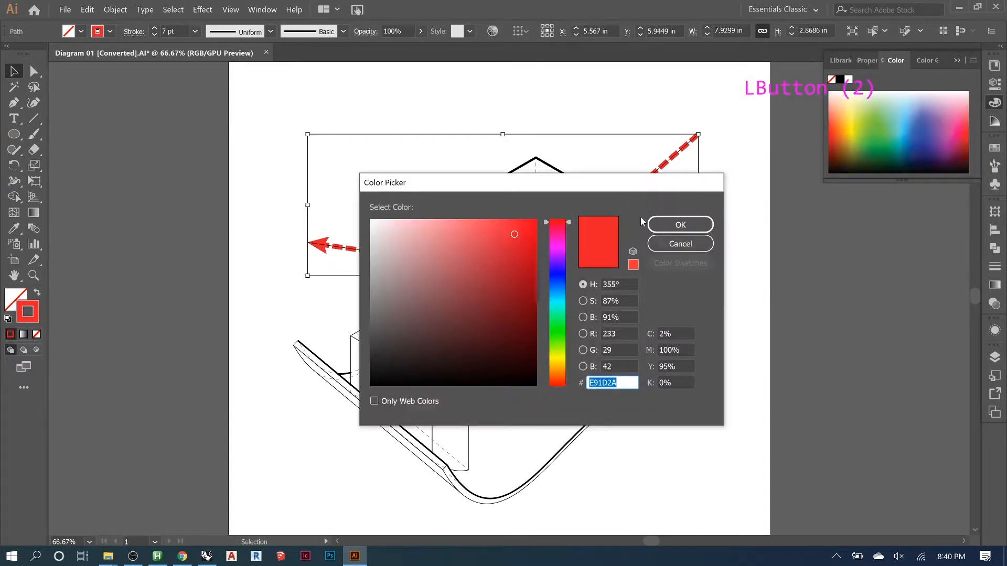
{"action": "left_click", "coordinate": [670, 245]}
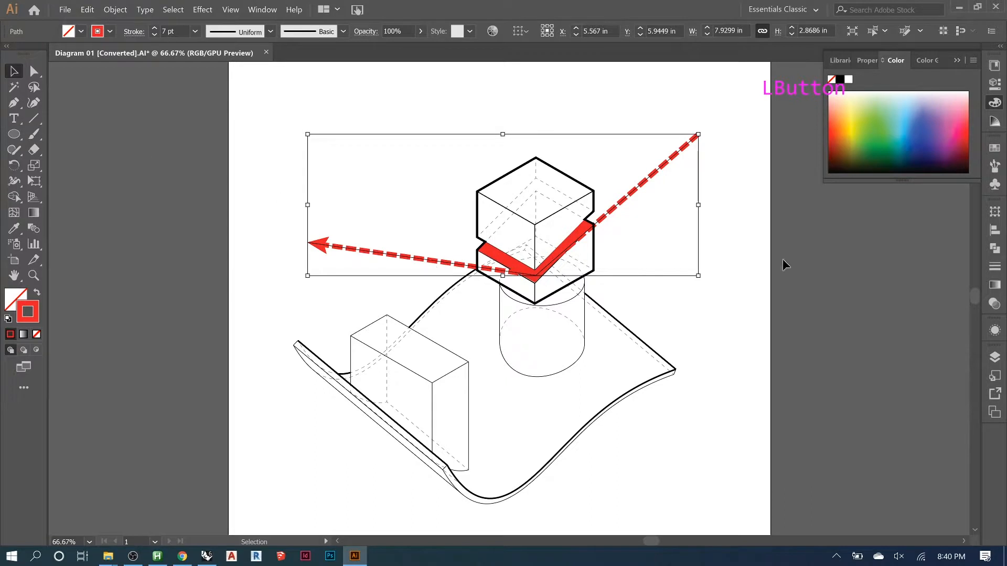
Move the dashed red arrow down so its bend sits over the cylinder, and keep it selected
{"action": "left_click_drag", "start_coordinate": [640, 186], "coordinate": [478, 335]}
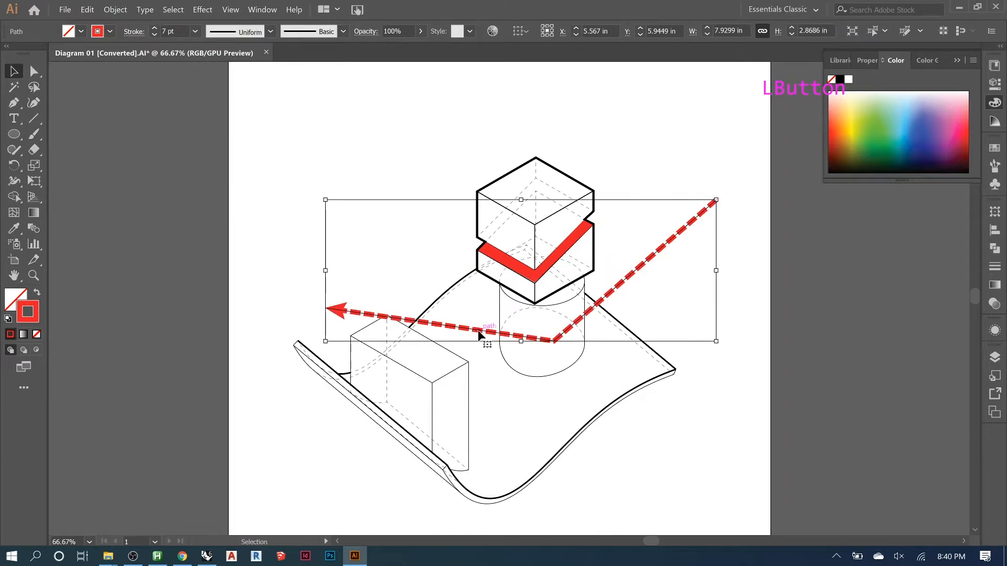
{"action": "left_click", "coordinate": [620, 382]}
{"action": "left_click", "coordinate": [561, 336]}
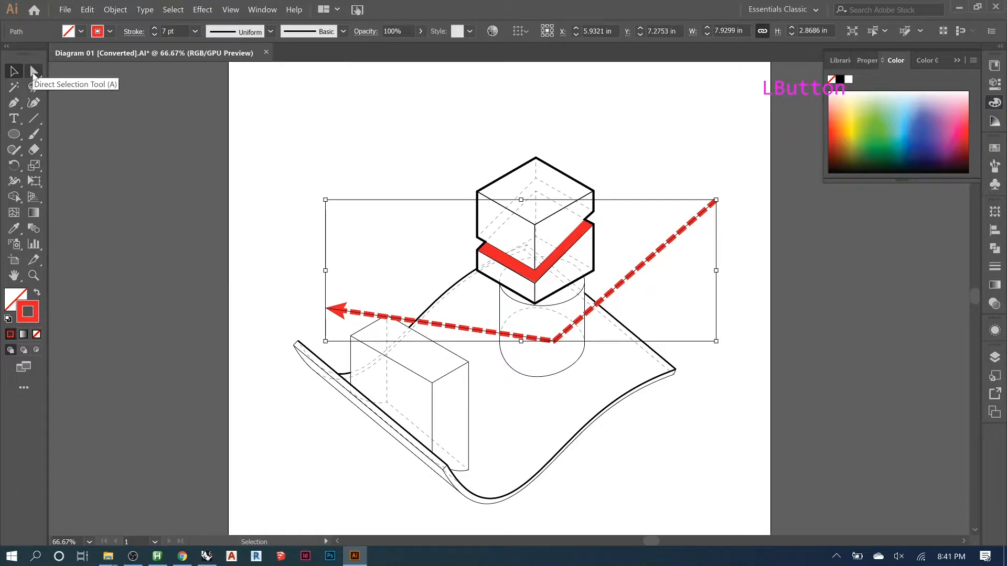
Try rounding the dashed arrow's middle corner to a radius of about 0.76 in, and undo the rounding
{"action": "left_click", "coordinate": [34, 72]}
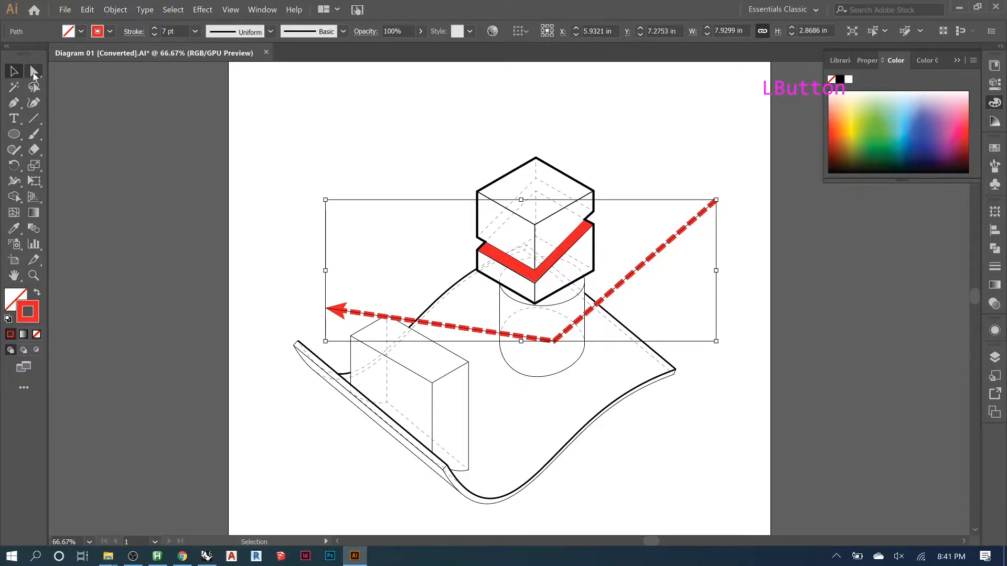
{"action": "left_click", "coordinate": [33, 73]}
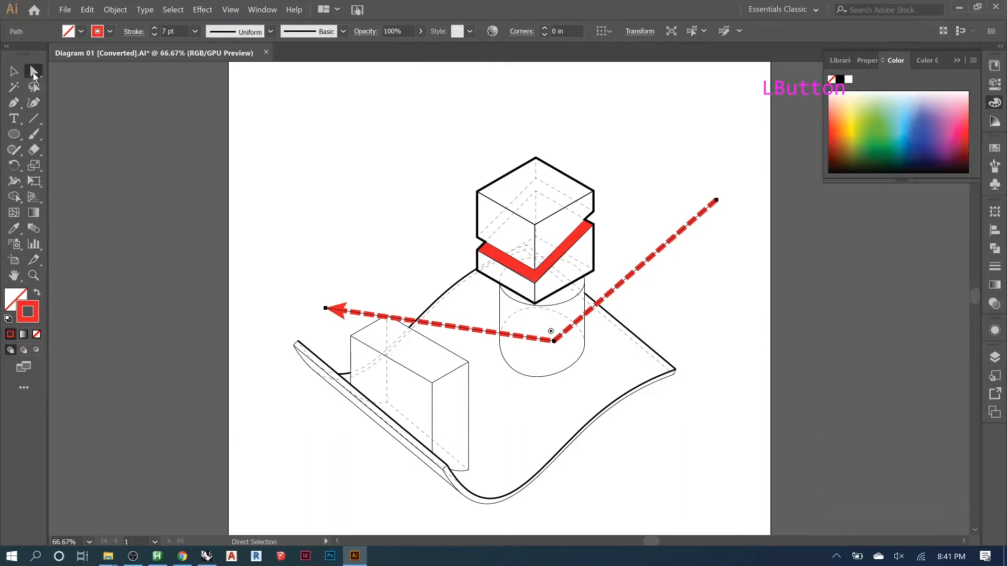
{"action": "left_click", "coordinate": [554, 341]}
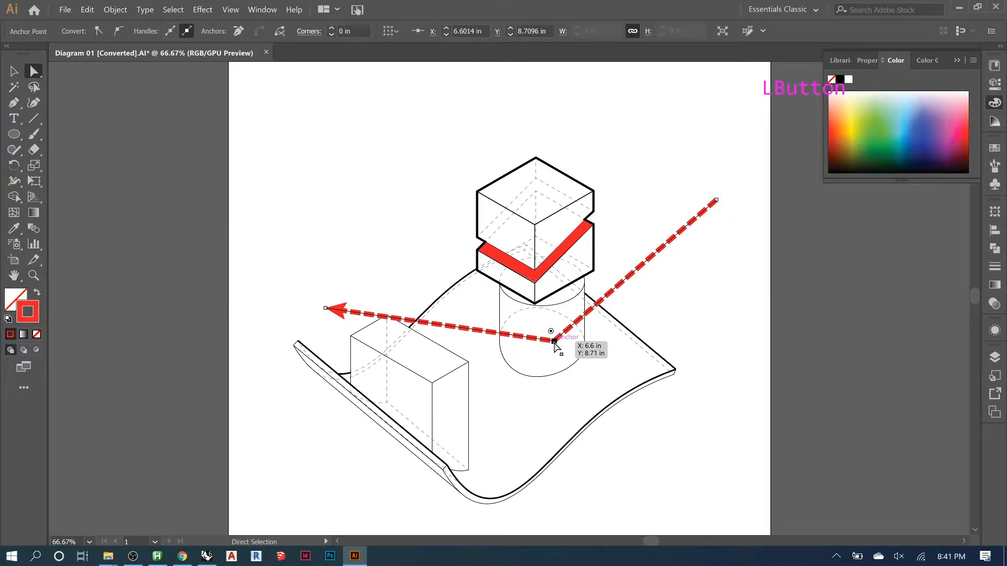
{"action": "left_click_drag", "start_coordinate": [551, 335], "coordinate": [518, 314]}
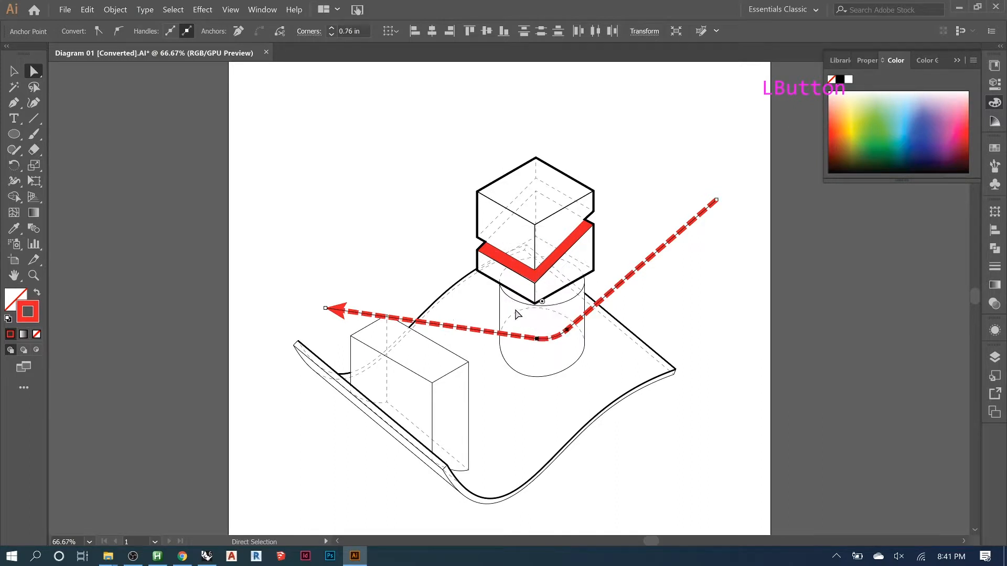
{"action": "key", "text": "ctrl+z"}
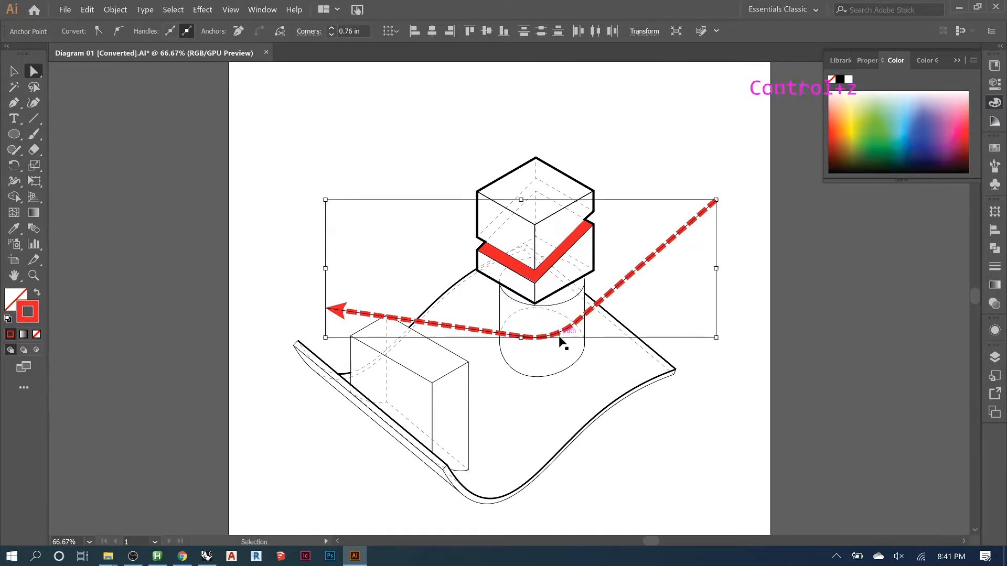
{"action": "key", "text": "ctrl+z"}
Convert the dashed arrow's middle anchor to a smooth point and extend both direction handles to form a broad curve
{"action": "left_click", "coordinate": [554, 340]}
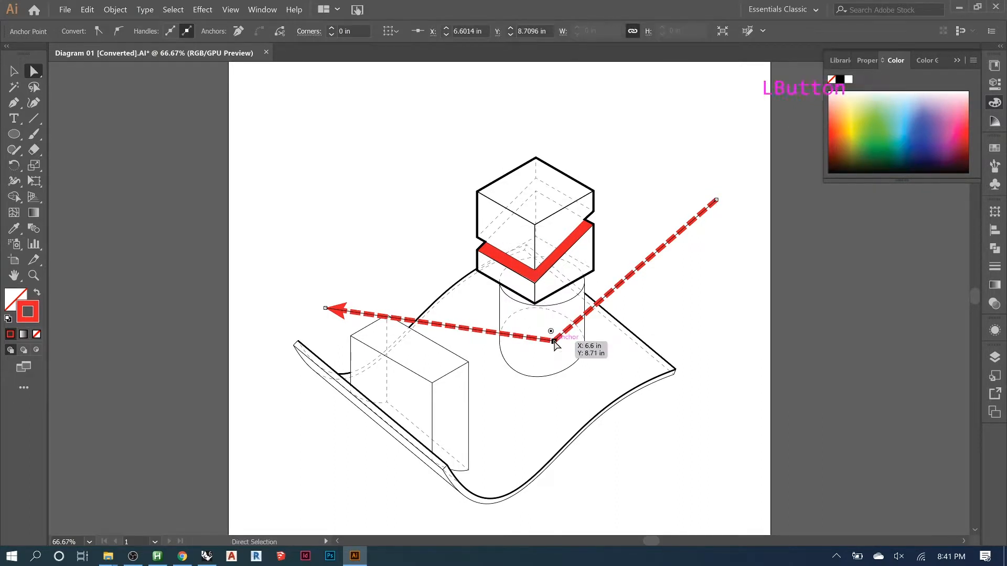
{"action": "left_click", "coordinate": [119, 31]}
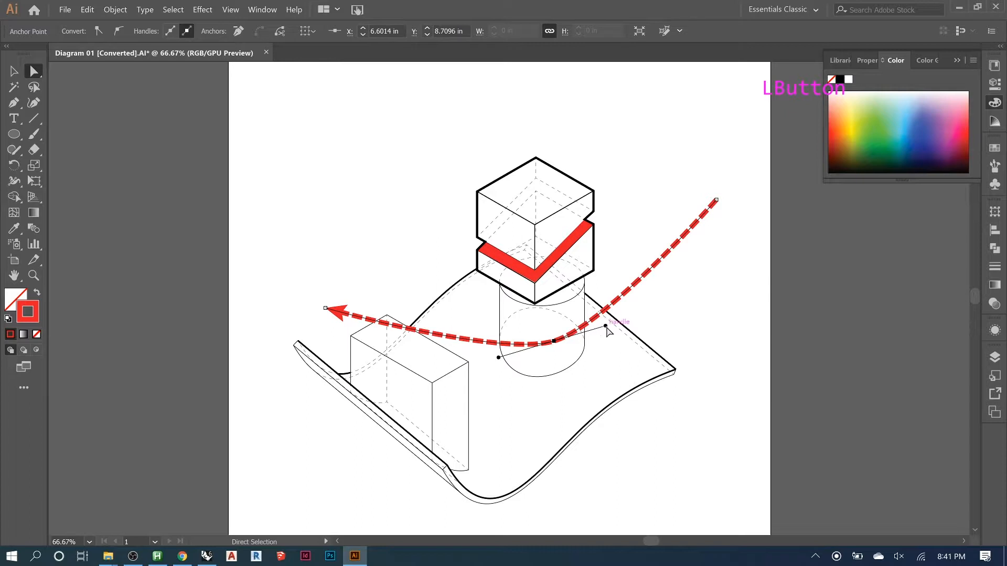
{"action": "left_click_drag", "start_coordinate": [606, 326], "coordinate": [584, 339]}
{"action": "left_click_drag", "start_coordinate": [496, 346], "coordinate": [515, 350]}
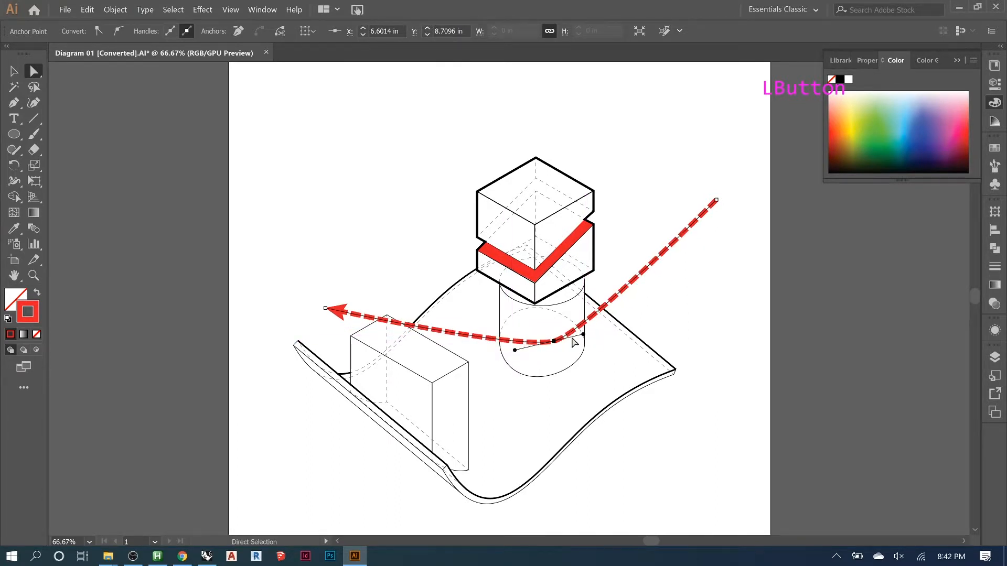
{"action": "left_click_drag", "start_coordinate": [583, 334], "coordinate": [654, 326]}
{"action": "left_click_drag", "start_coordinate": [513, 348], "coordinate": [452, 357]}
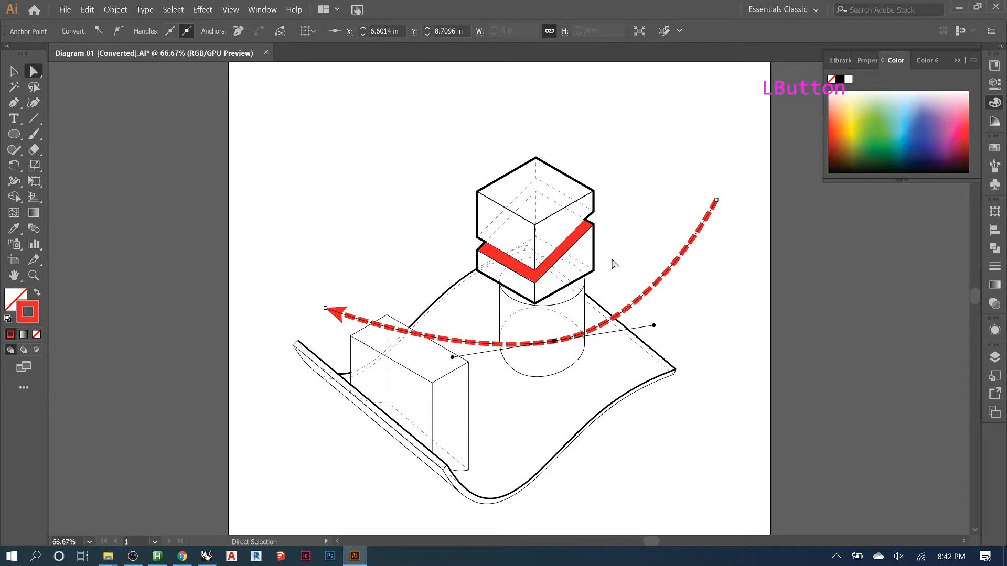
Raise the curved arrow's middle anchor to just beneath the lower box and shorten the direction handle facing the arrow's tail
{"action": "left_click", "coordinate": [649, 196]}
{"action": "left_click_drag", "start_coordinate": [556, 338], "coordinate": [564, 301]}
{"action": "left_click_drag", "start_coordinate": [661, 231], "coordinate": [604, 304]}
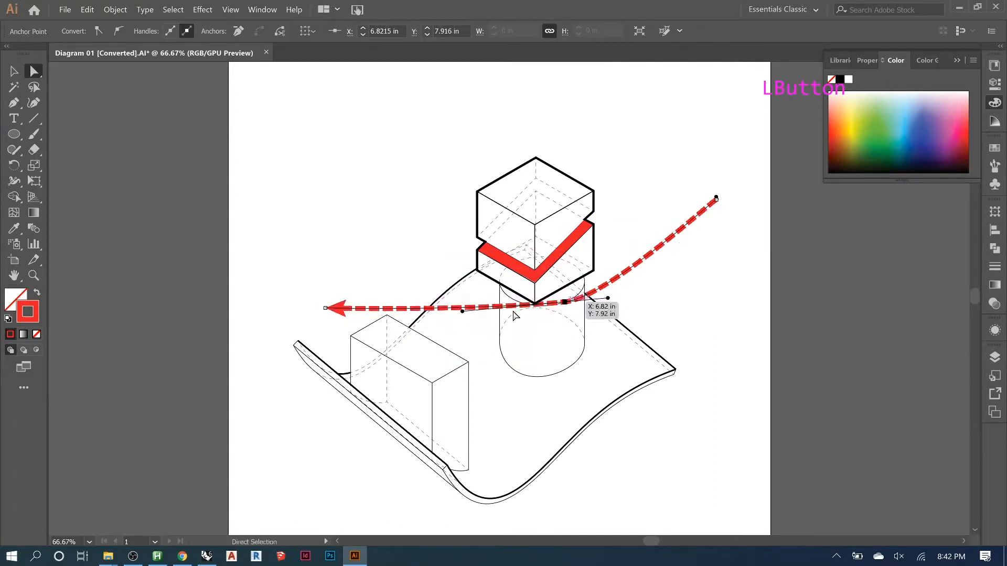
Shorten the direction handle facing the arrowhead and lower the curved arrow's middle anchor to about X 6.59 in, Y 8.03 in
{"action": "left_click_drag", "start_coordinate": [464, 312], "coordinate": [507, 319]}
{"action": "left_click_drag", "start_coordinate": [564, 305], "coordinate": [554, 313]}
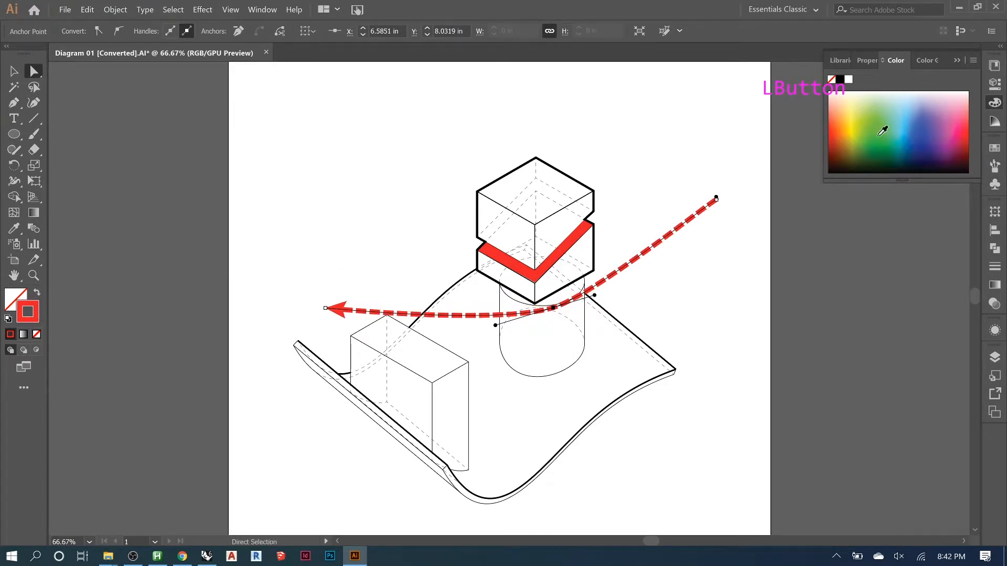
Create a global RGB process swatch from the arrow's stroke color, shift it to blue, and deselect the arrow
{"action": "left_click", "coordinate": [961, 61]}
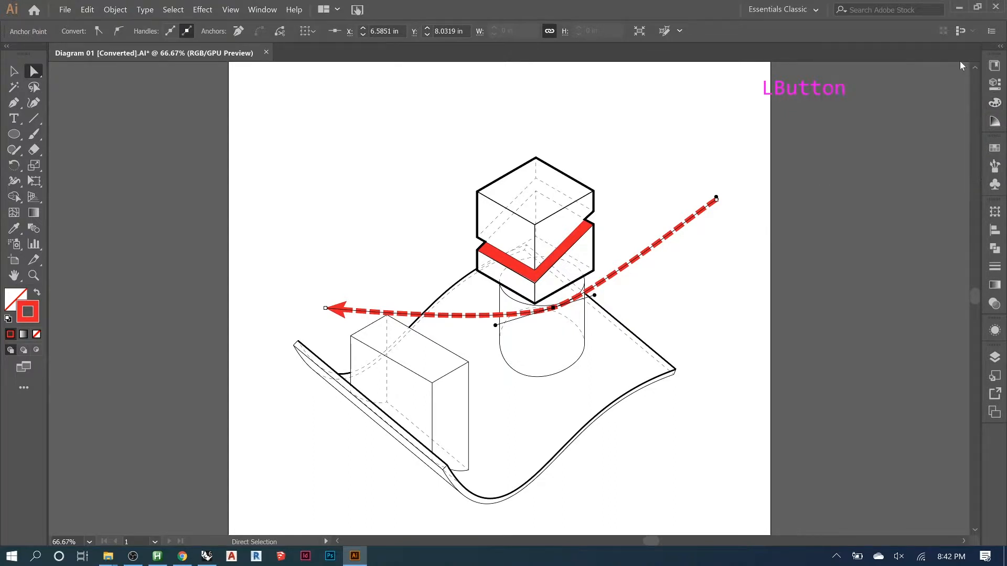
{"action": "left_click", "coordinate": [997, 154]}
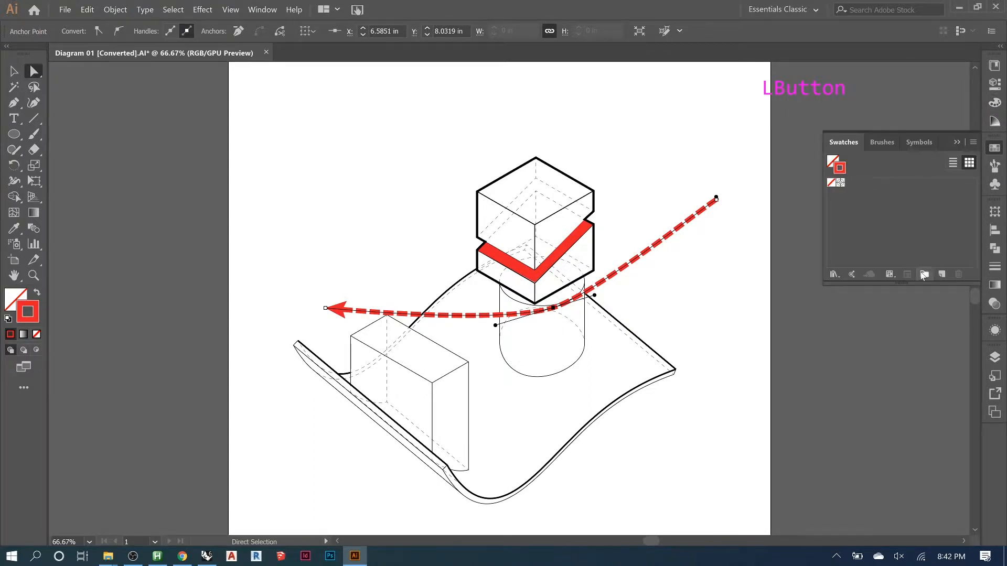
{"action": "left_click", "coordinate": [942, 274]}
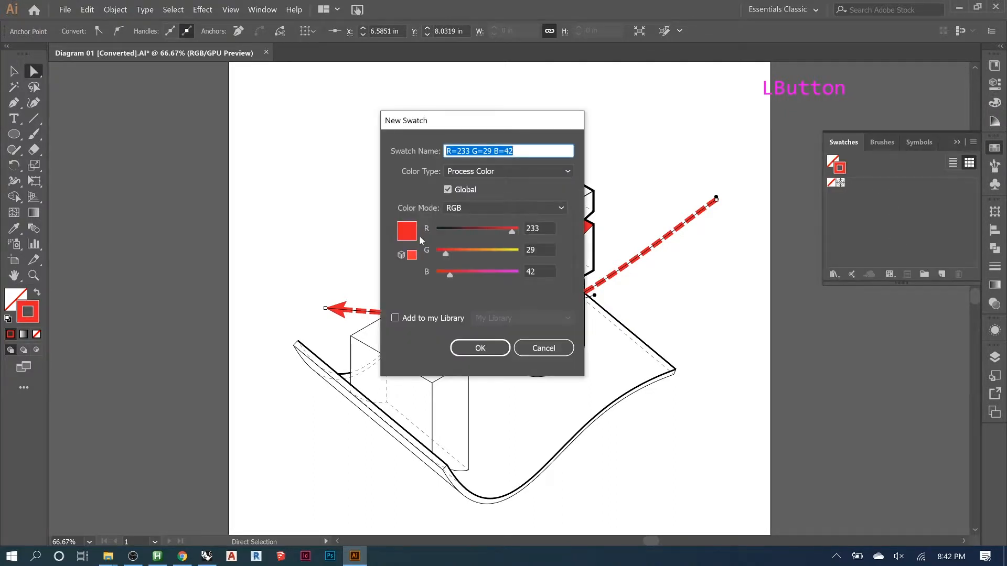
{"action": "left_click", "coordinate": [492, 211]}
{"action": "left_click", "coordinate": [472, 247]}
{"action": "left_click", "coordinate": [486, 230]}
{"action": "left_click", "coordinate": [494, 252]}
{"action": "left_click", "coordinate": [479, 348]}
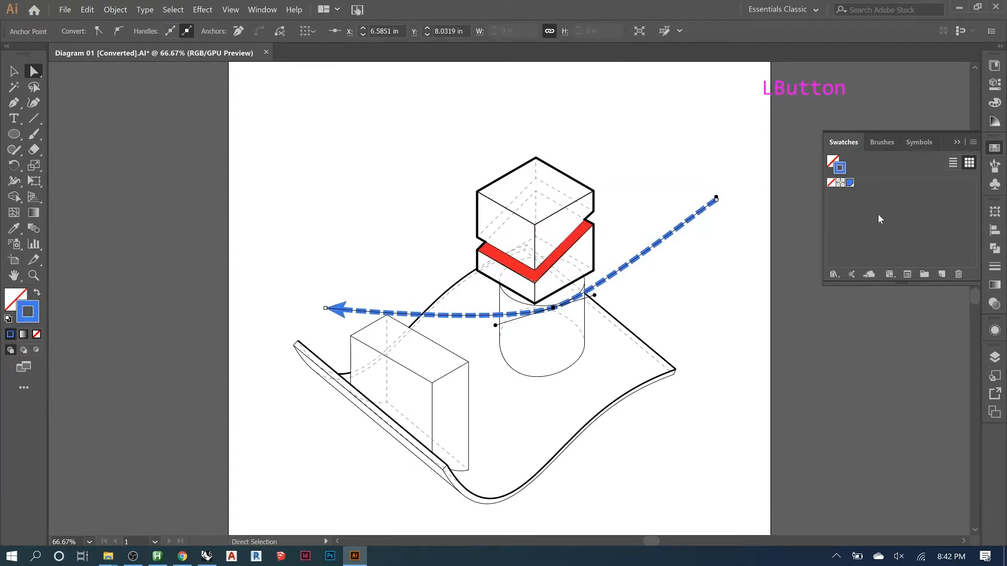
{"action": "left_click", "coordinate": [14, 72]}
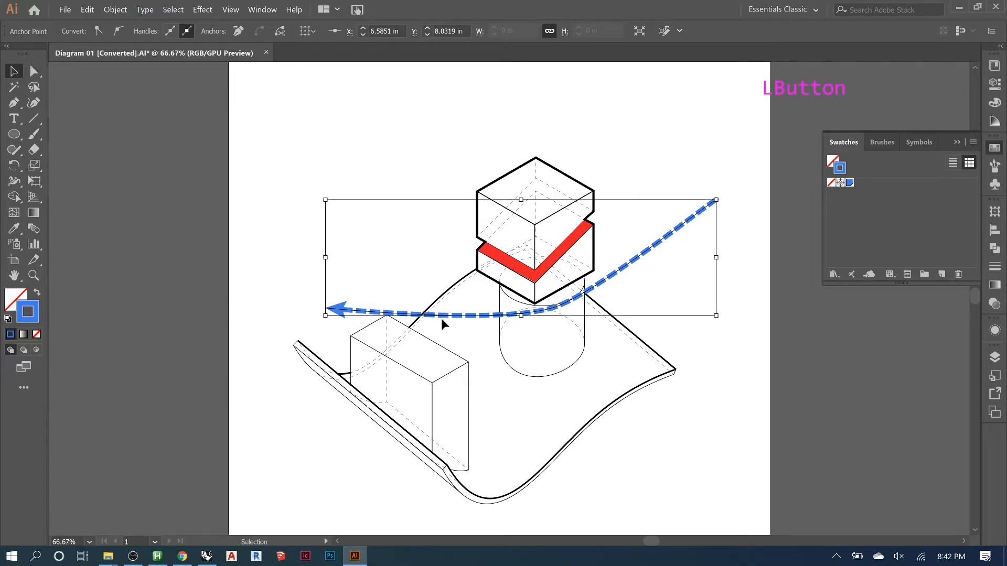
{"action": "left_click", "coordinate": [249, 148]}
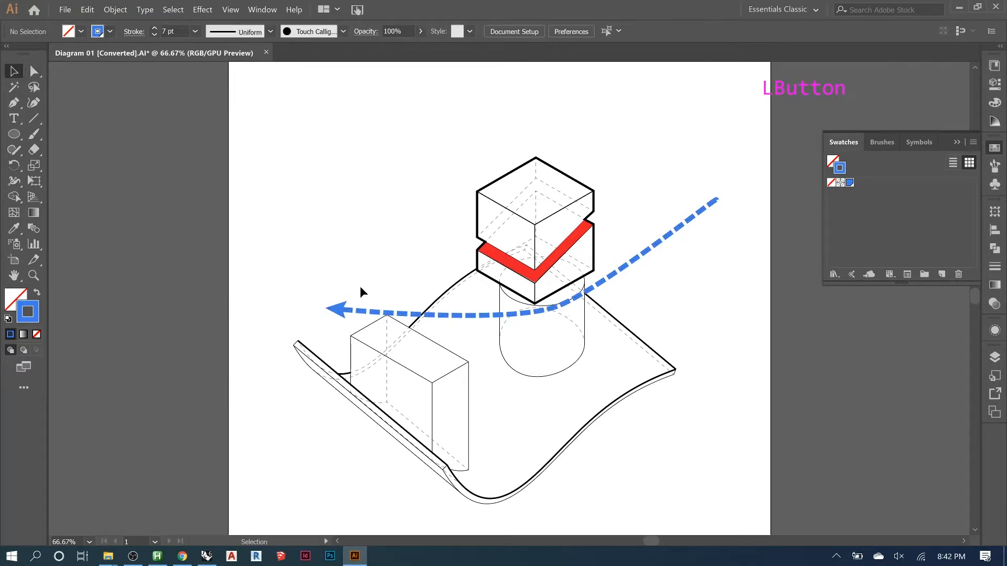
Move the dashed blue arrow so it crosses the cylinder below the box, centered at about X 5.71 in, Y 7.28 in
{"action": "left_click", "coordinate": [354, 309]}
{"action": "left_click_drag", "start_coordinate": [579, 303], "coordinate": [566, 248]}
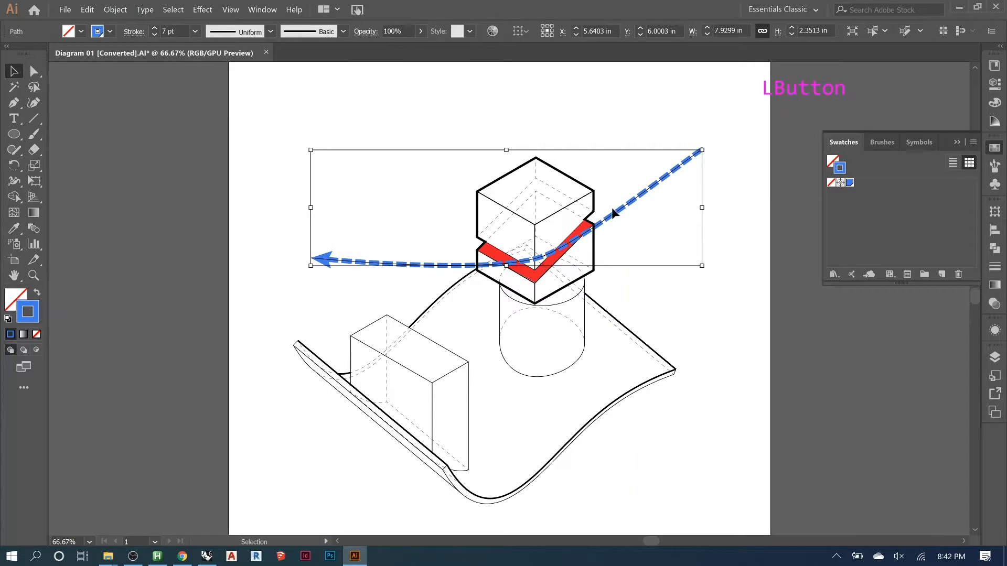
{"action": "left_click", "coordinate": [724, 241]}
{"action": "left_click_drag", "start_coordinate": [611, 220], "coordinate": [605, 289]}
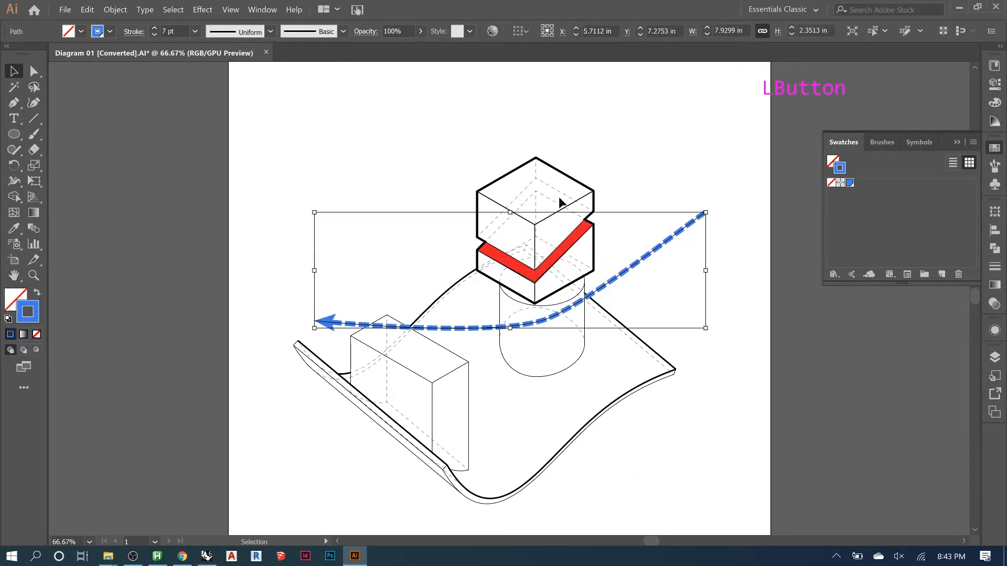
{"action": "left_click", "coordinate": [650, 156]}
Fill the red V-shaped band around the building with the blue swatch, leaving it without a stroke
{"action": "left_click", "coordinate": [587, 238]}
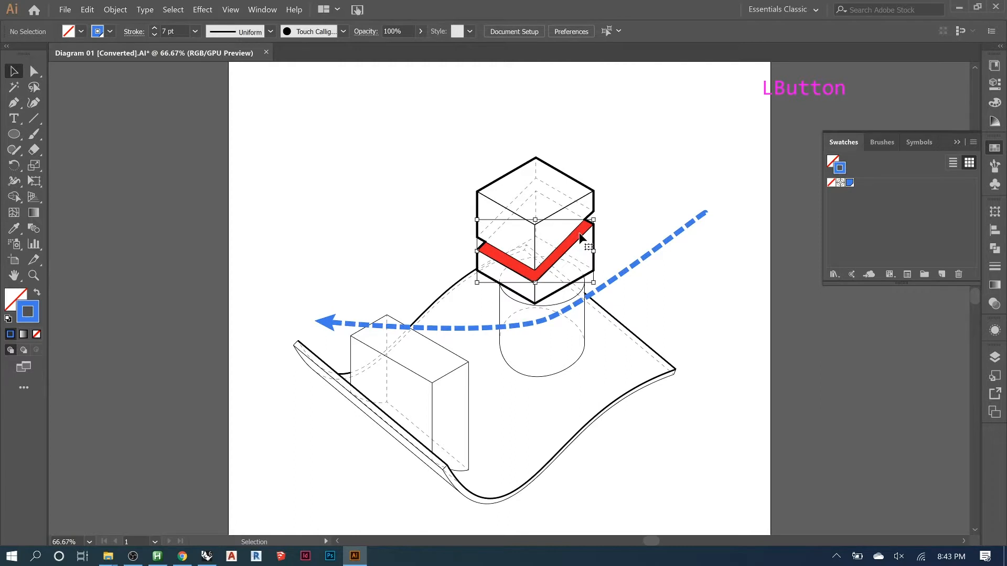
{"action": "left_click", "coordinate": [850, 183]}
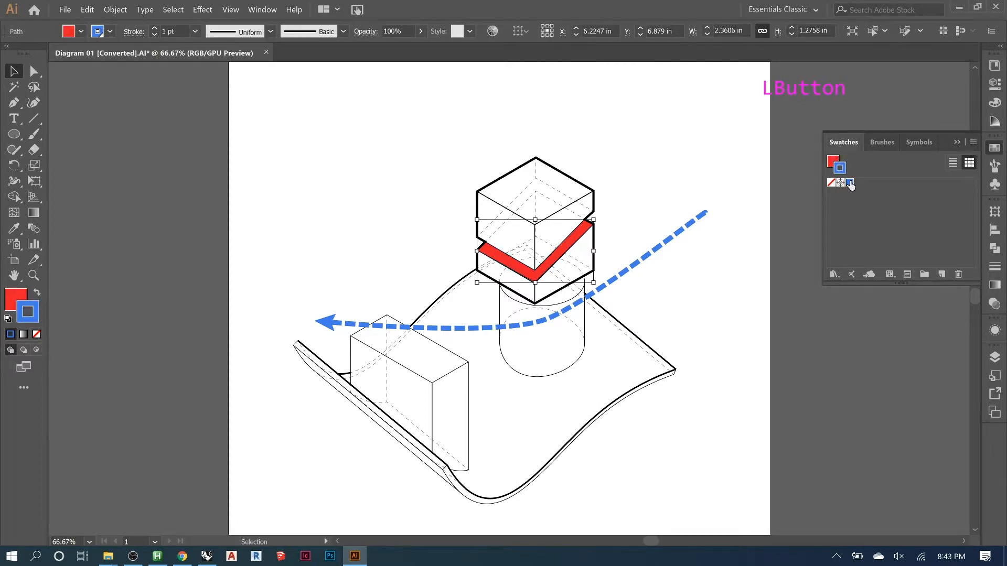
{"action": "key", "text": "ctrl+z"}
{"action": "double_click", "coordinate": [834, 162]}
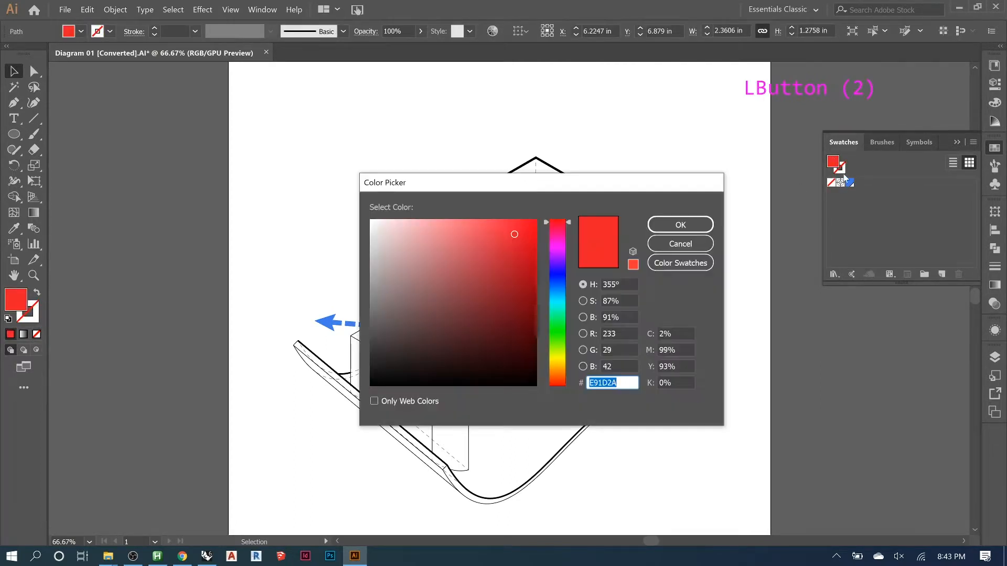
{"action": "key", "text": "Escape"}
{"action": "left_click", "coordinate": [850, 183]}
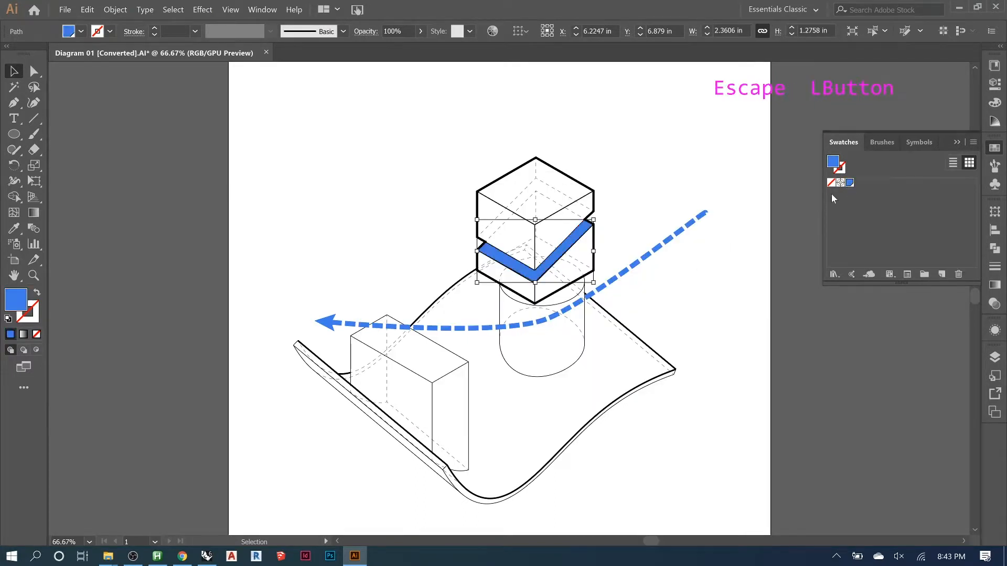
{"action": "left_click", "coordinate": [619, 274]}
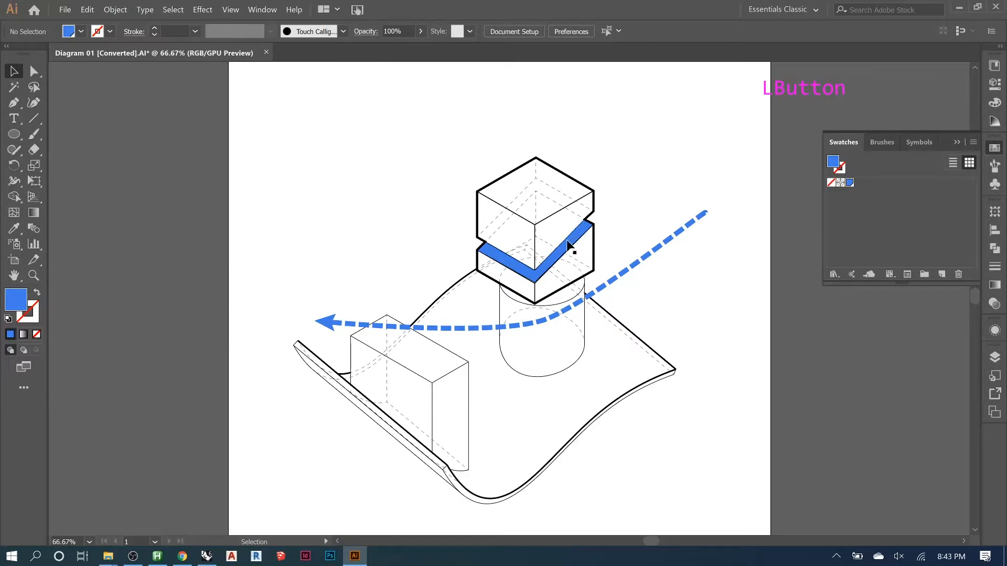
Move Layer 9 directly above the Make2D::Visible::Curves::Building layer, and hide the Make2D::Hidden::Curves::Site layer
{"action": "left_click", "coordinate": [562, 253]}
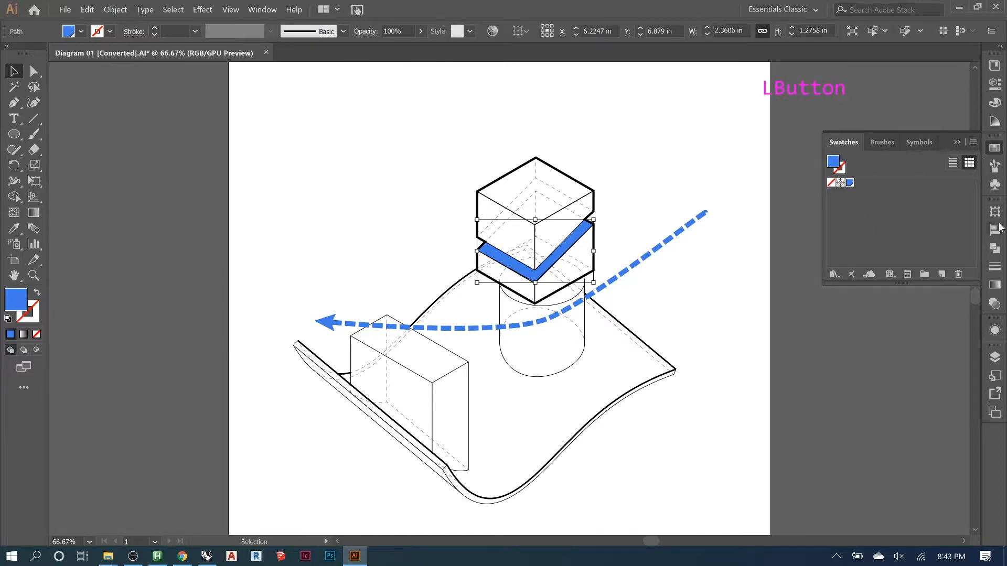
{"action": "left_click", "coordinate": [994, 360]}
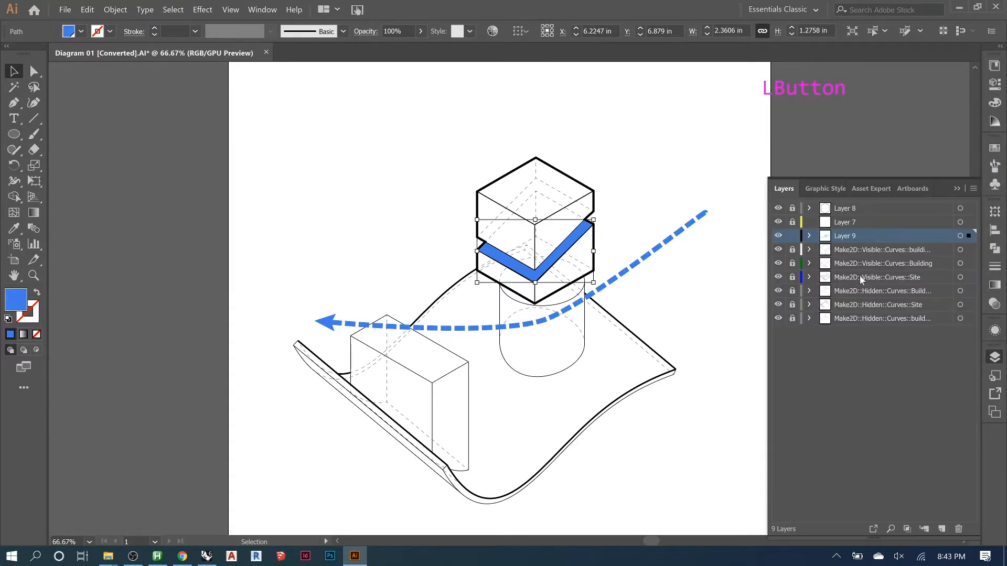
{"action": "left_click_drag", "start_coordinate": [889, 238], "coordinate": [892, 271]}
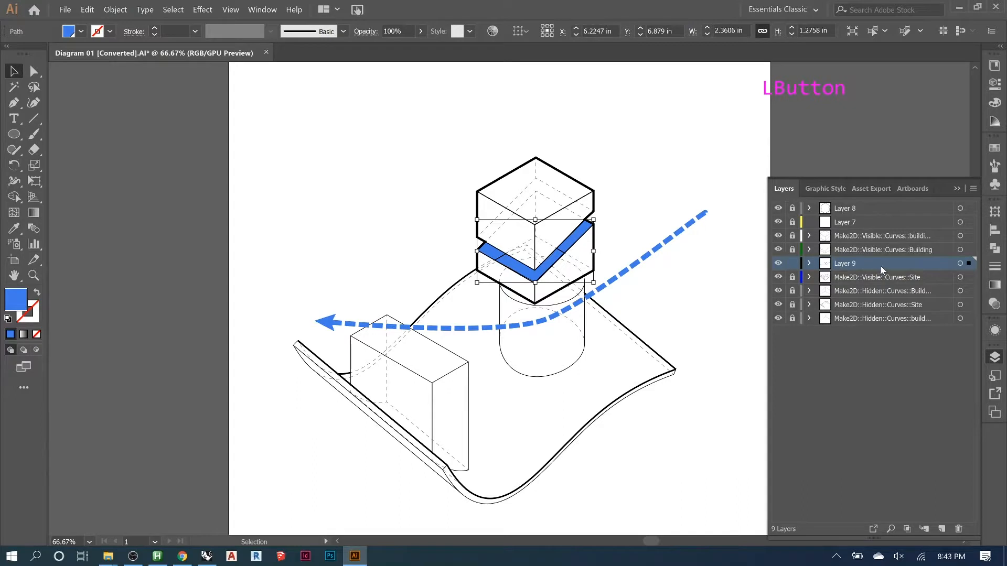
{"action": "left_click_drag", "start_coordinate": [880, 266], "coordinate": [880, 245]}
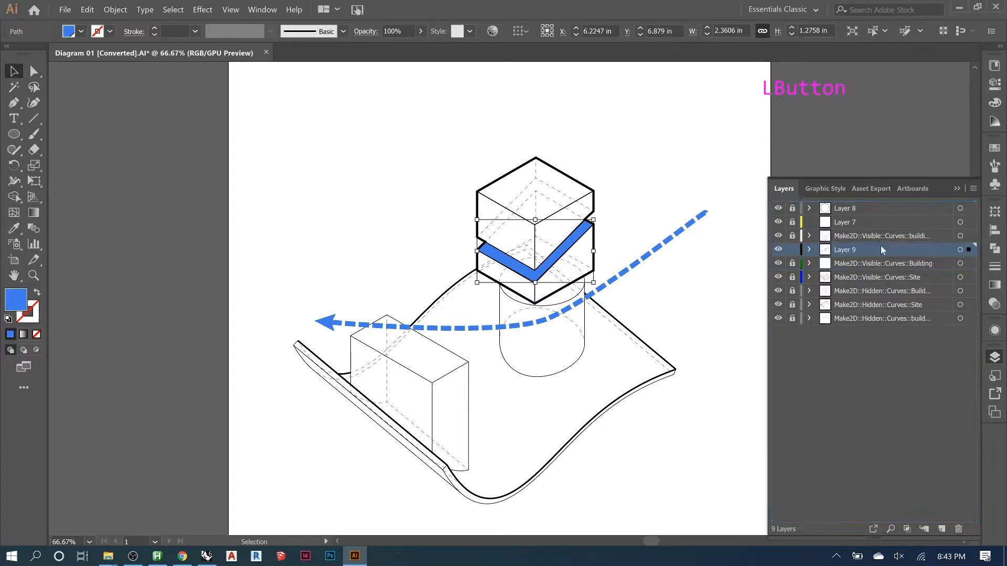
{"action": "left_click", "coordinate": [749, 168]}
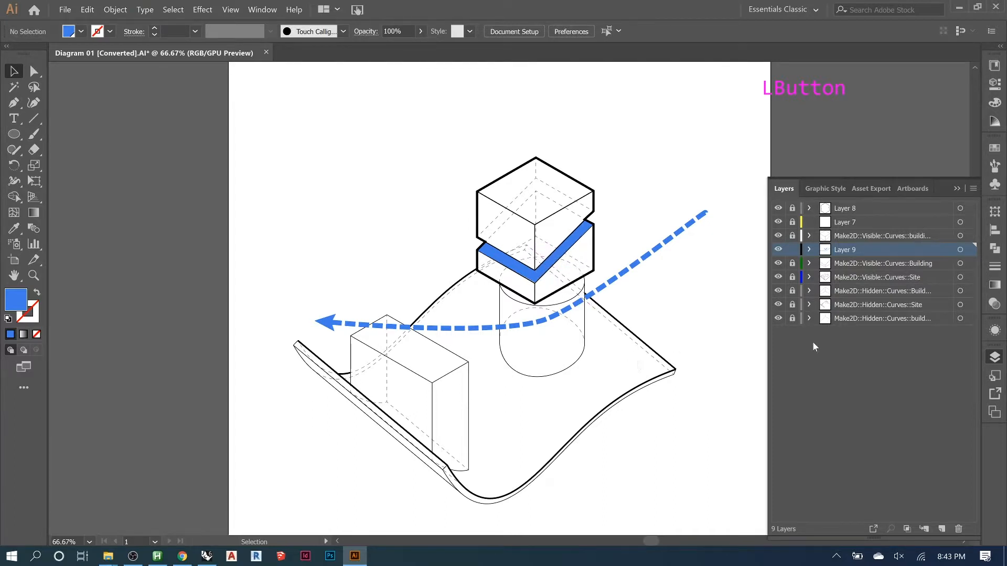
{"action": "left_click", "coordinate": [778, 305]}
Switch to Chrome, search Google Images for "wind icon png" in a new tab, and preview the first black Flaticon wind icon
{"action": "left_click", "coordinate": [183, 556]}
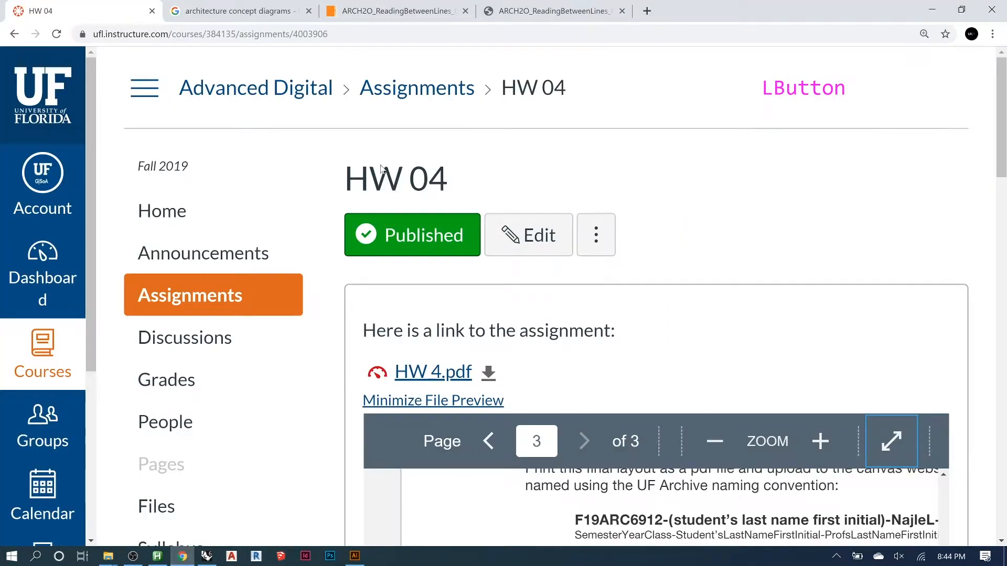
{"action": "left_click", "coordinate": [647, 10]}
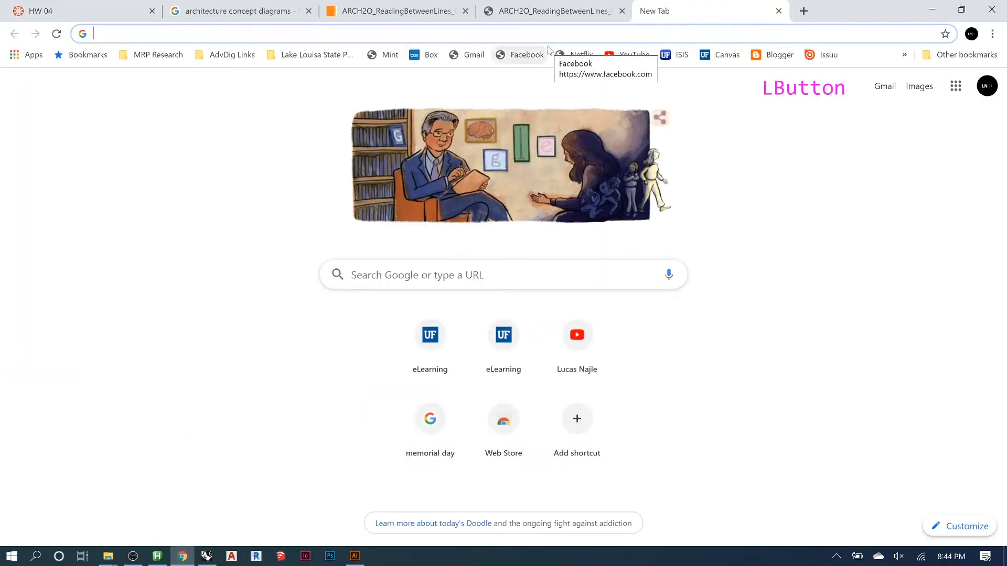
{"action": "type", "text": "wind "}
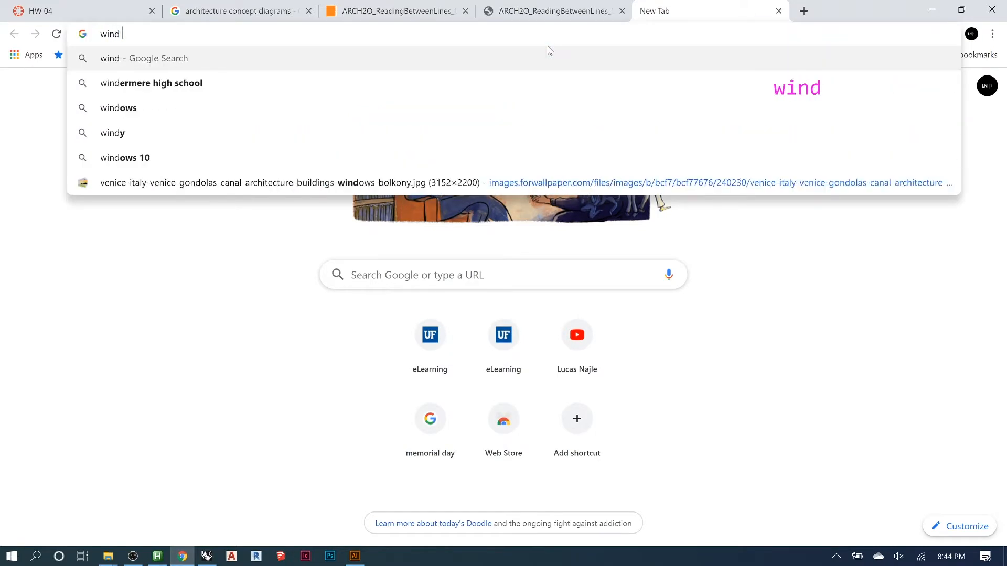
{"action": "type", "text": "icon png"}
{"action": "key", "text": "Return"}
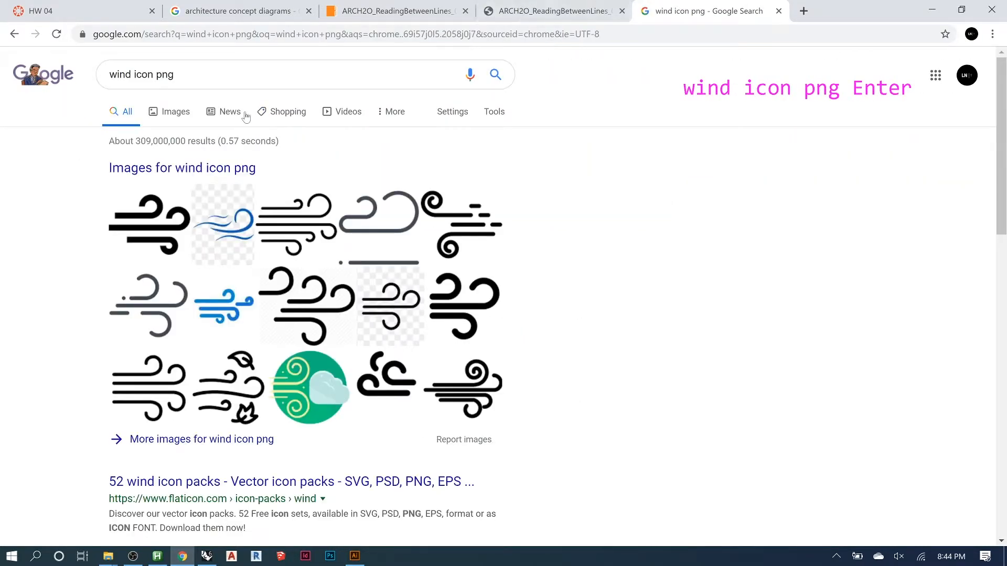
{"action": "left_click", "coordinate": [179, 112]}
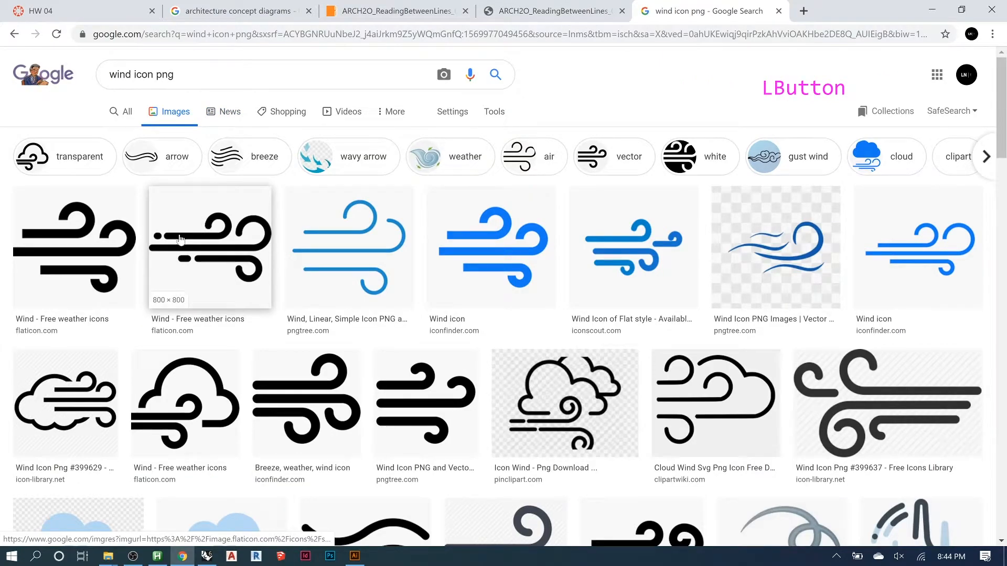
{"action": "left_click", "coordinate": [104, 255]}
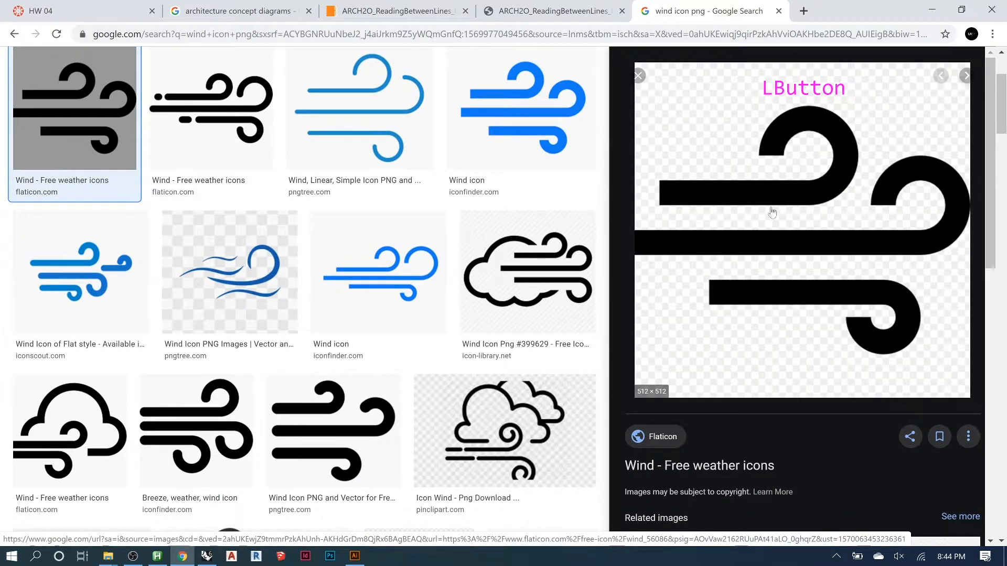
Try copying the wind icon image and pasting it into the Illustrator diagram, and delete the pasted image
{"action": "right_click", "coordinate": [773, 187]}
{"action": "left_click", "coordinate": [815, 339]}
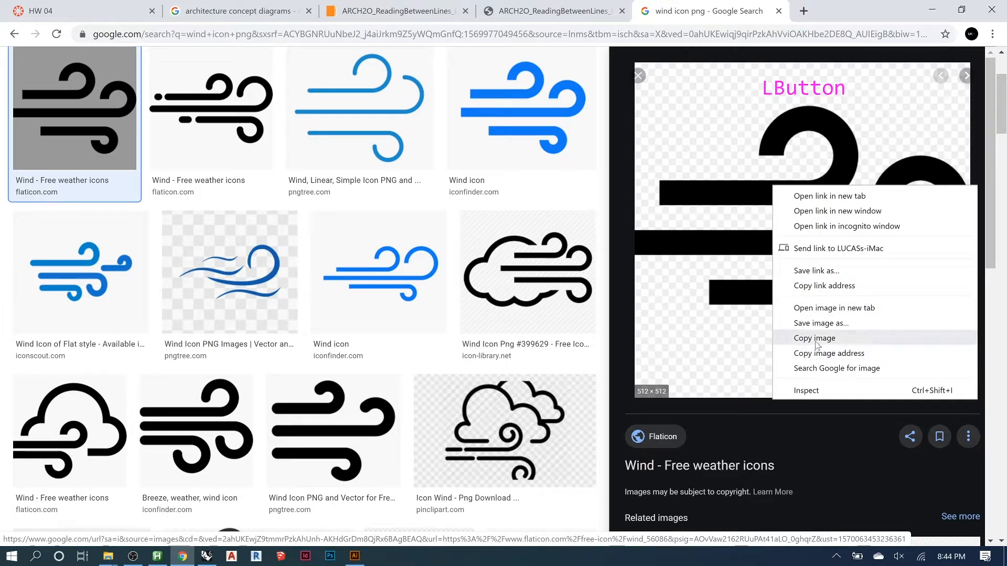
{"action": "left_click", "coordinate": [932, 12]}
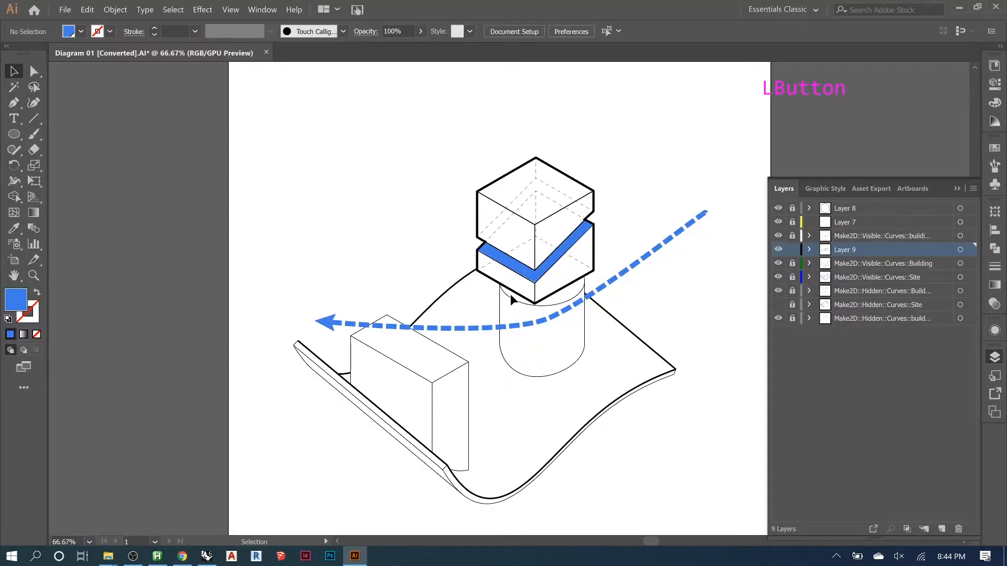
{"action": "key", "text": "ctrl+v"}
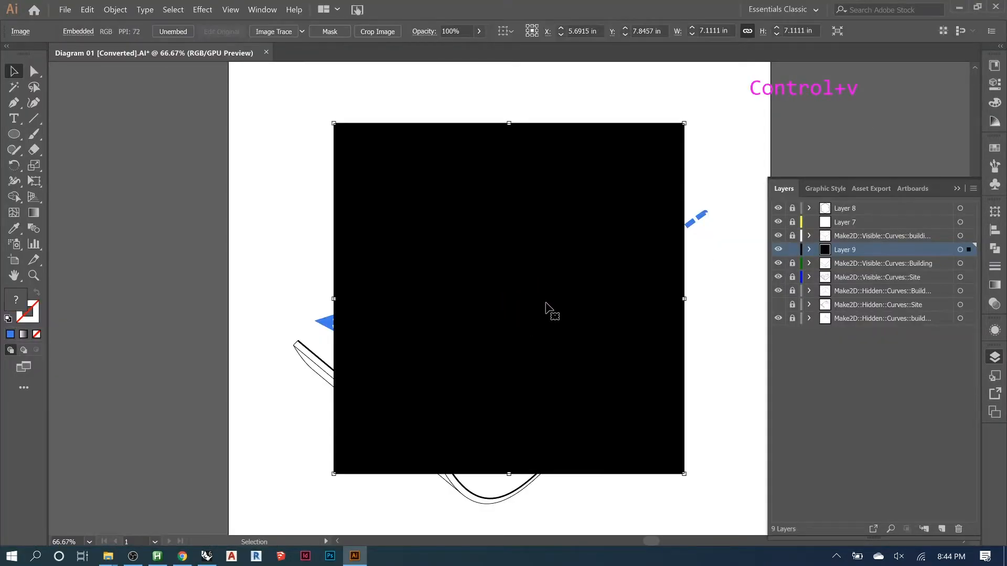
{"action": "key", "text": "Delete"}
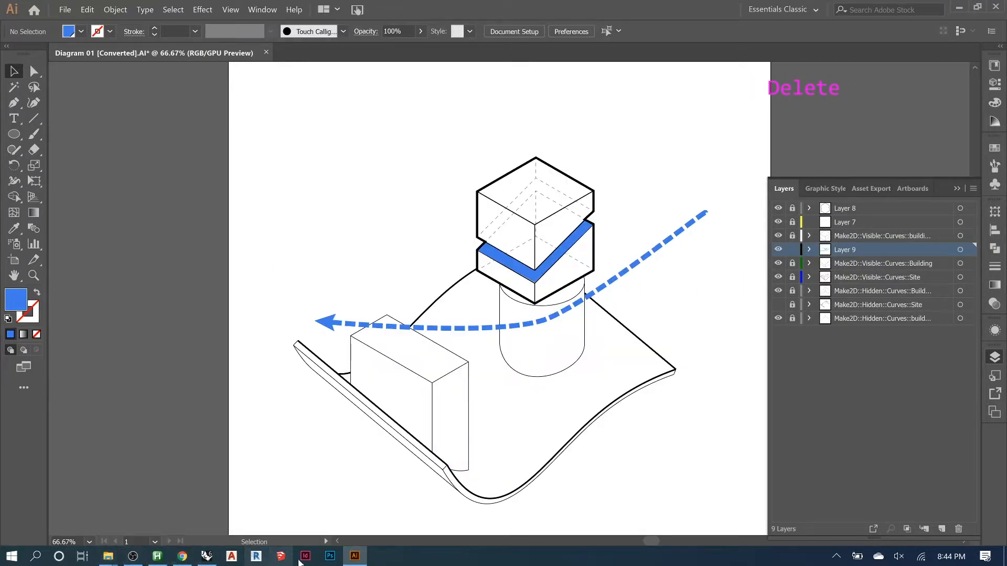
Return to Chrome and save the previewed wind icon to the Desktop as the PNG image 56086
{"action": "left_click", "coordinate": [183, 556]}
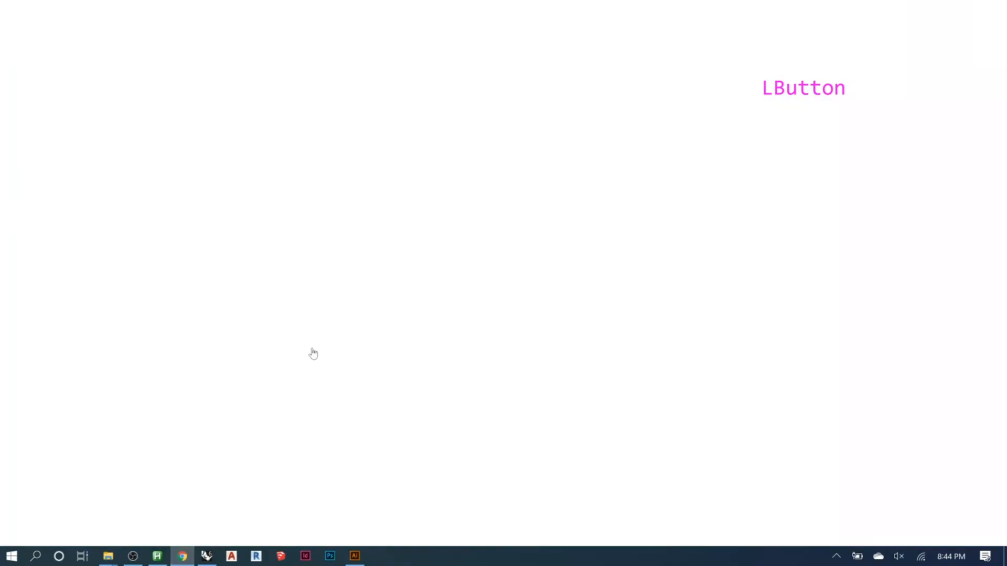
{"action": "right_click", "coordinate": [716, 212]}
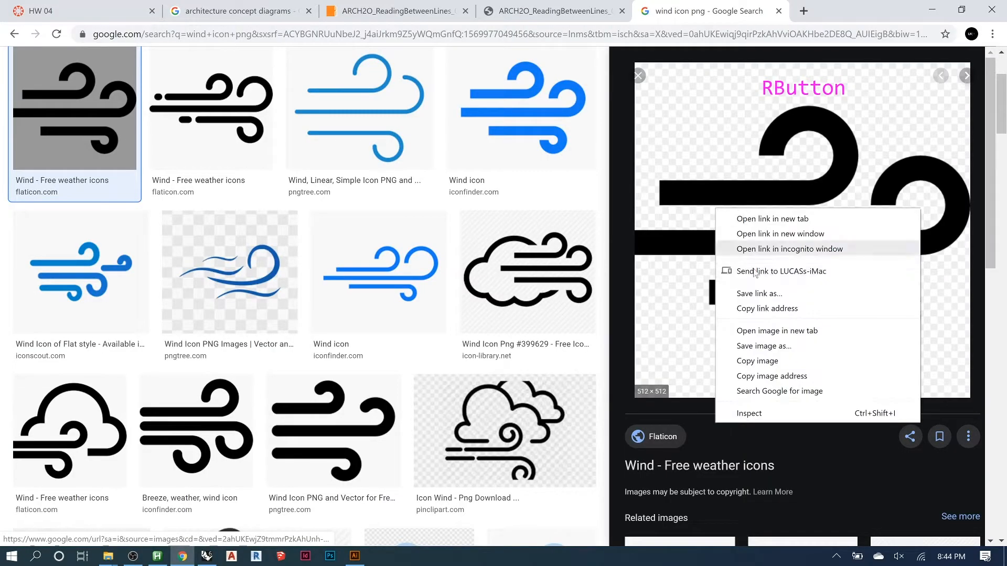
{"action": "left_click", "coordinate": [746, 346]}
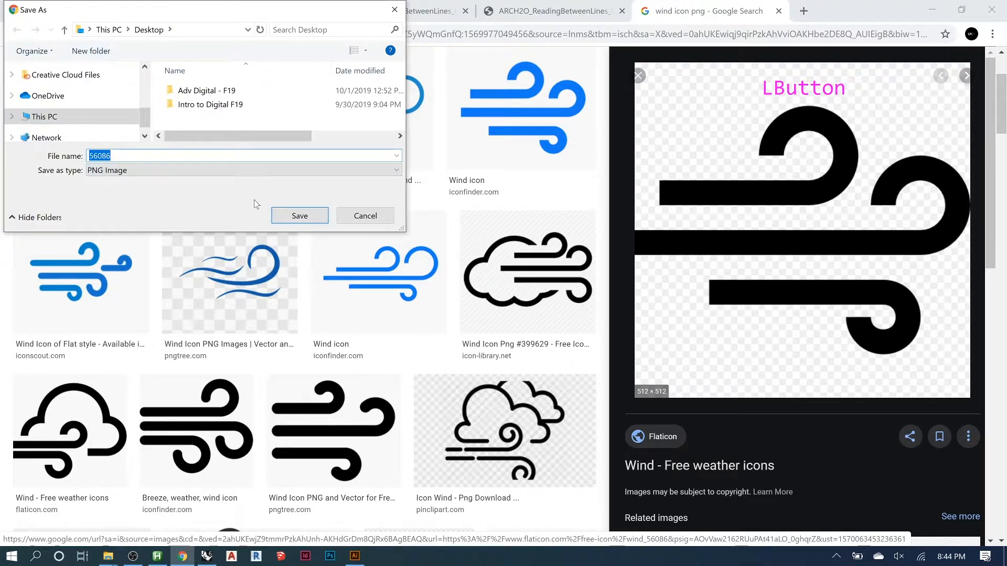
{"action": "left_click", "coordinate": [286, 216]}
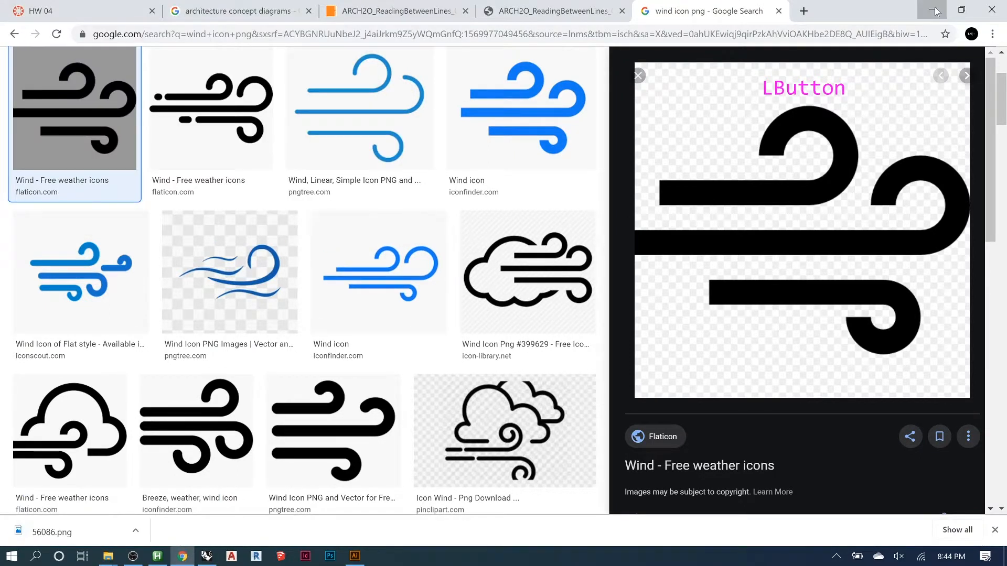
Switch to Illustrator and place the Desktop image 56086.png in the diagram at about 4.59 in square
{"action": "left_click", "coordinate": [355, 556]}
{"action": "left_click", "coordinate": [57, 11]}
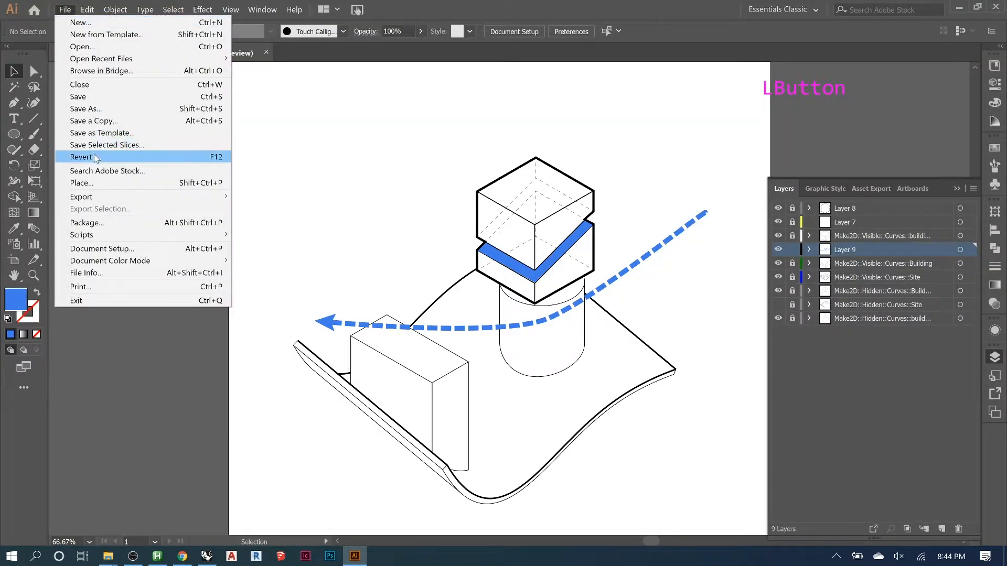
{"action": "left_click", "coordinate": [89, 181]}
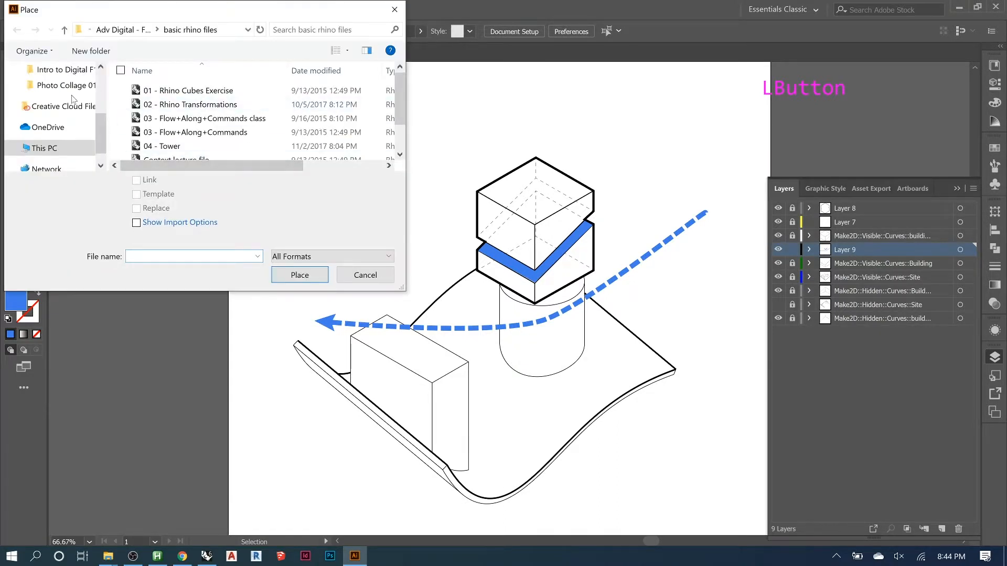
{"action": "scroll", "coordinate": [105, 143], "scroll_direction": "up", "scroll_amount": 4}
{"action": "left_click", "coordinate": [51, 111]}
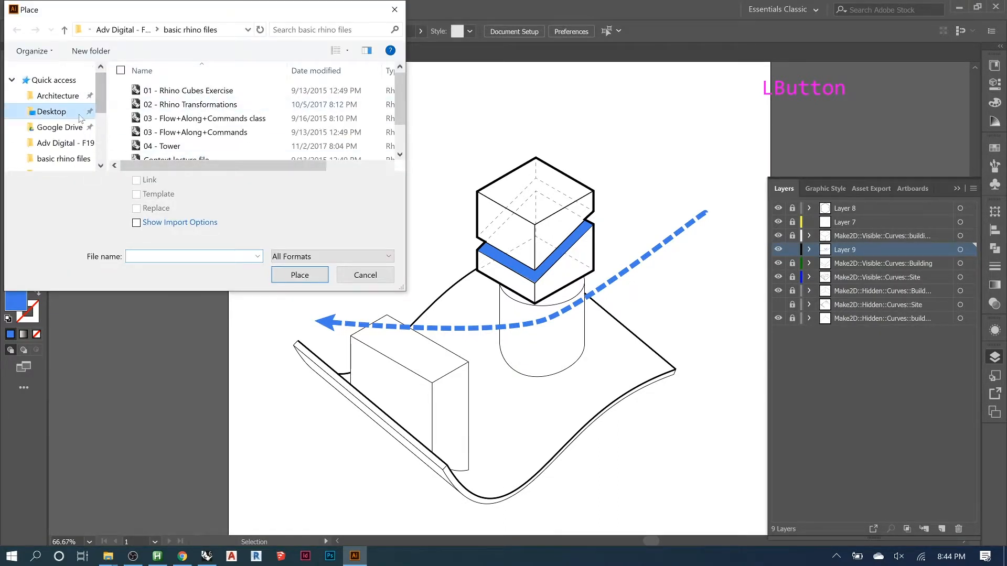
{"action": "left_click", "coordinate": [150, 117]}
{"action": "left_click", "coordinate": [296, 276]}
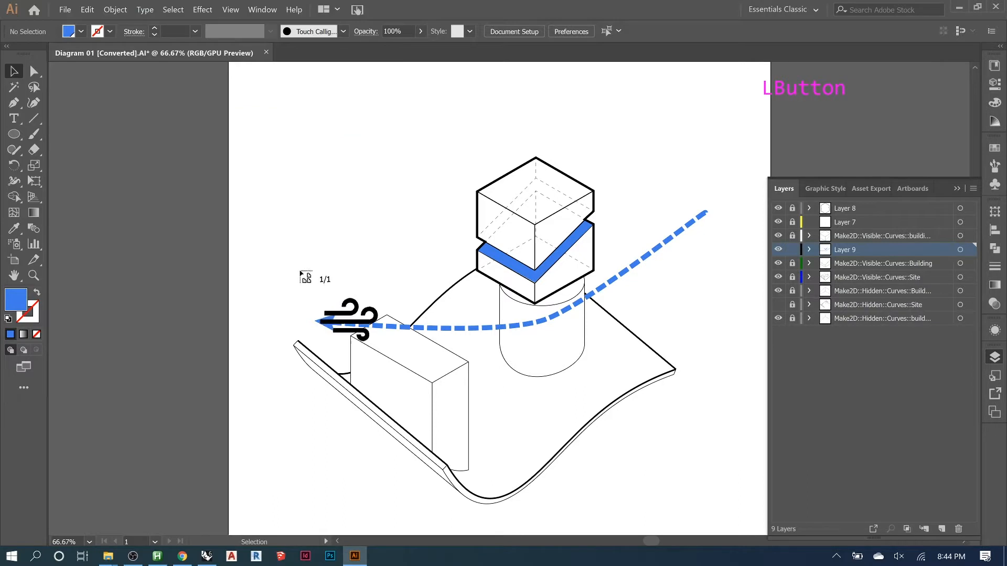
{"action": "left_click_drag", "start_coordinate": [342, 142], "coordinate": [634, 341]}
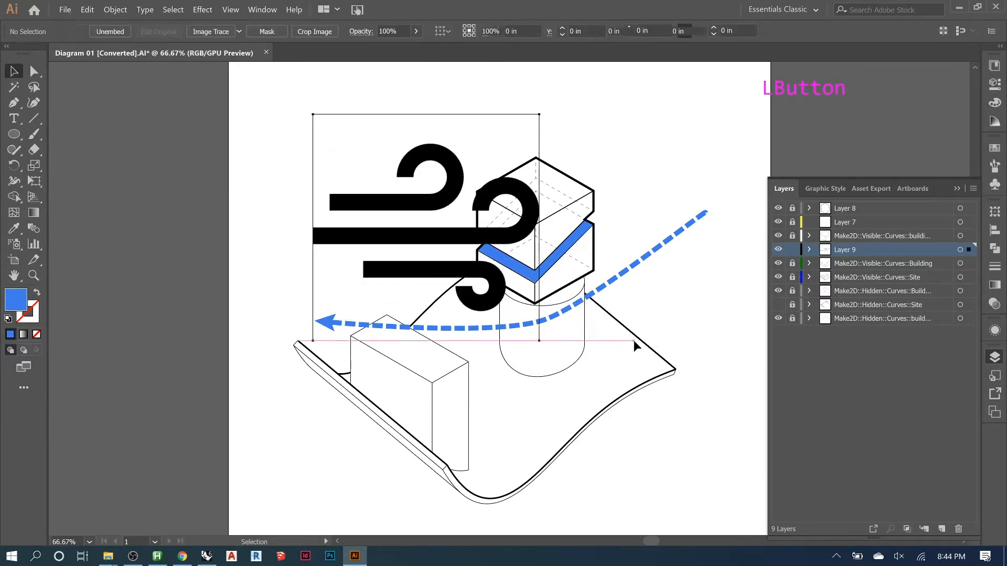
{"action": "left_click", "coordinate": [213, 148]}
Move the placed wind icon to the empty area up and left of the building, and inspect its edges up close
{"action": "left_click_drag", "start_coordinate": [445, 240], "coordinate": [591, 206]}
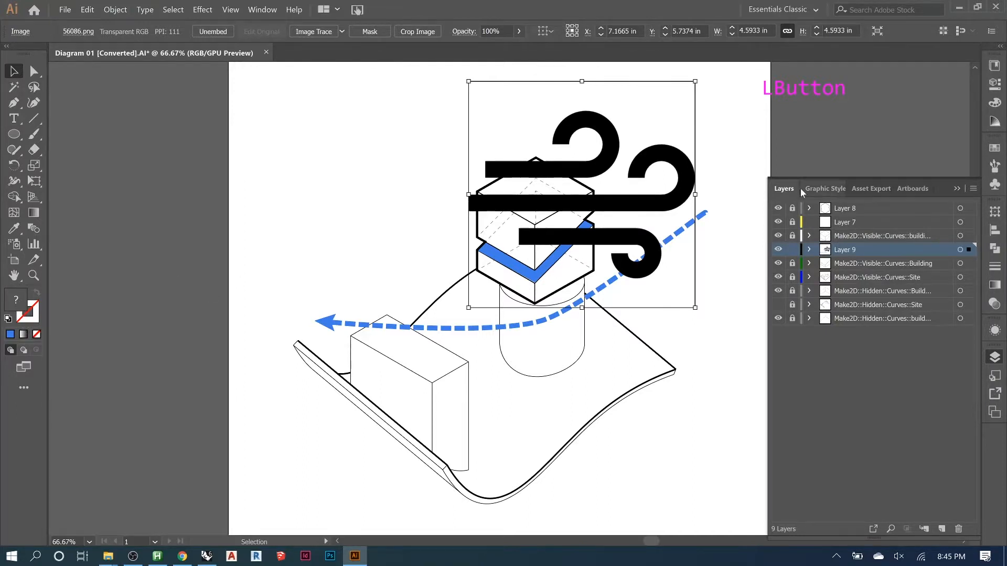
{"action": "left_click_drag", "start_coordinate": [670, 212], "coordinate": [404, 200]}
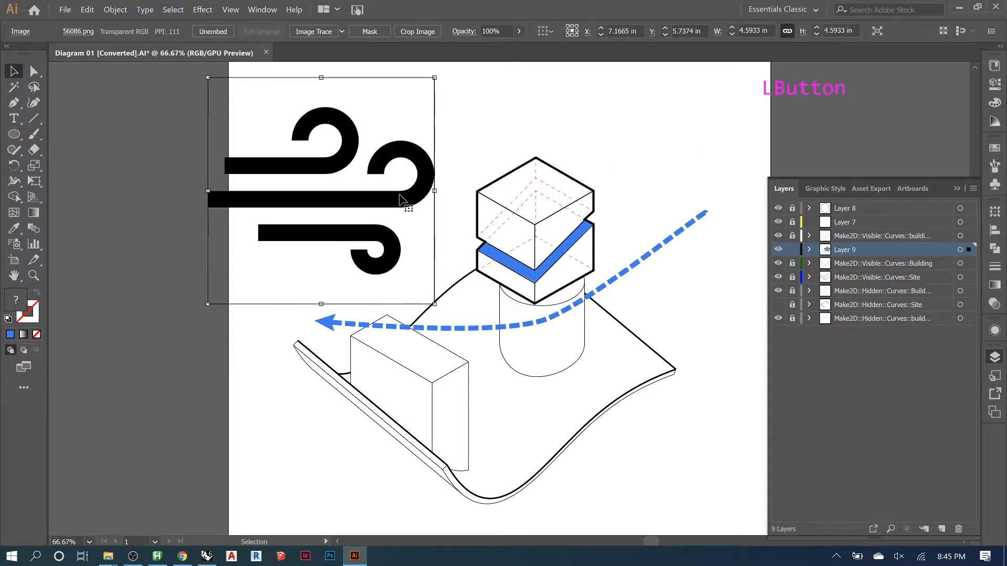
{"action": "scroll", "coordinate": [404, 198], "scroll_direction": "down", "scroll_amount": 1, "text": "alt"}
{"action": "scroll", "coordinate": [406, 186], "scroll_direction": "up", "scroll_amount": 8, "text": "alt"}
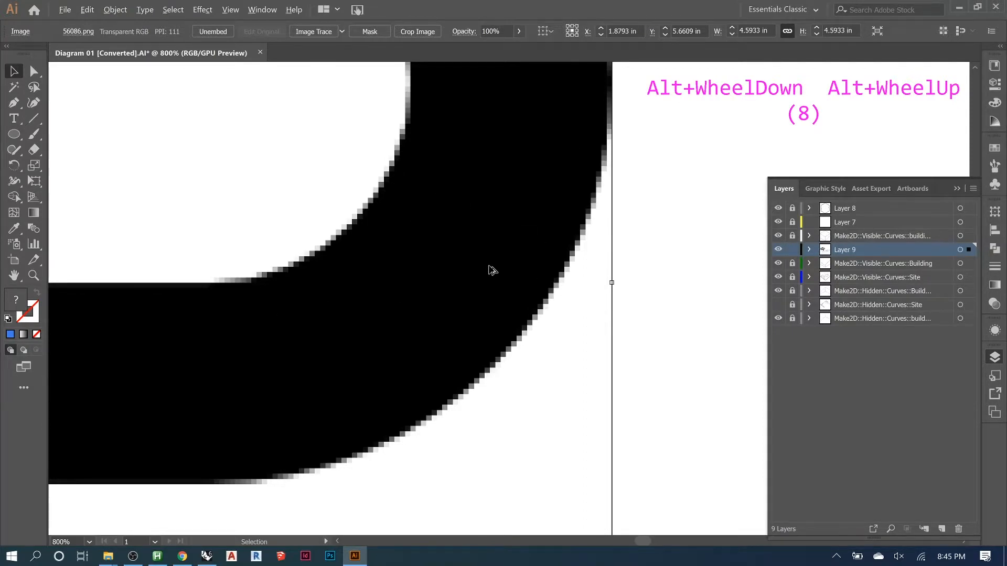
{"action": "scroll", "coordinate": [489, 272], "scroll_direction": "down", "scroll_amount": 2, "text": "alt"}
{"action": "scroll", "coordinate": [435, 236], "scroll_direction": "down", "scroll_amount": 4, "text": "alt"}
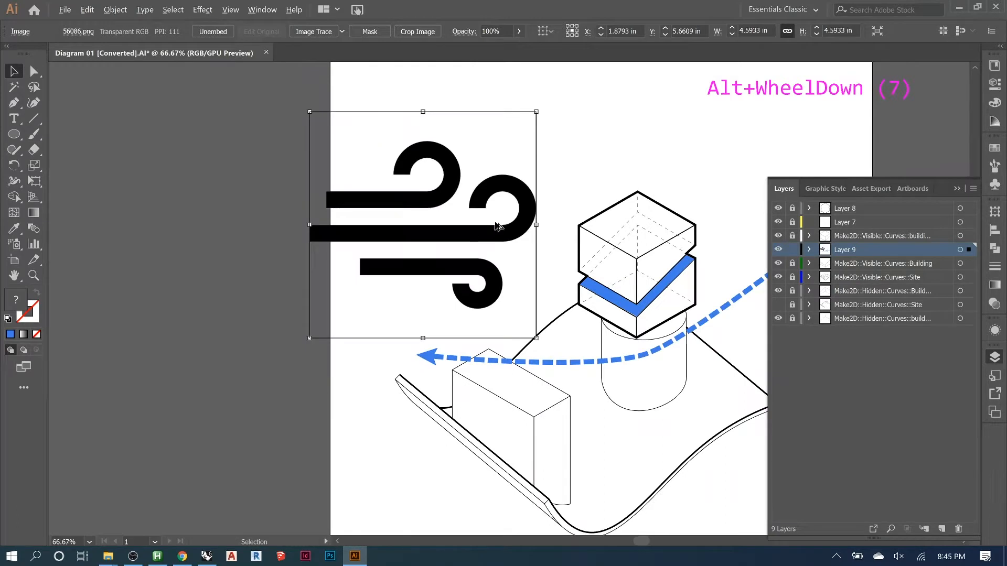
{"action": "left_click_drag", "start_coordinate": [517, 224], "coordinate": [587, 198]}
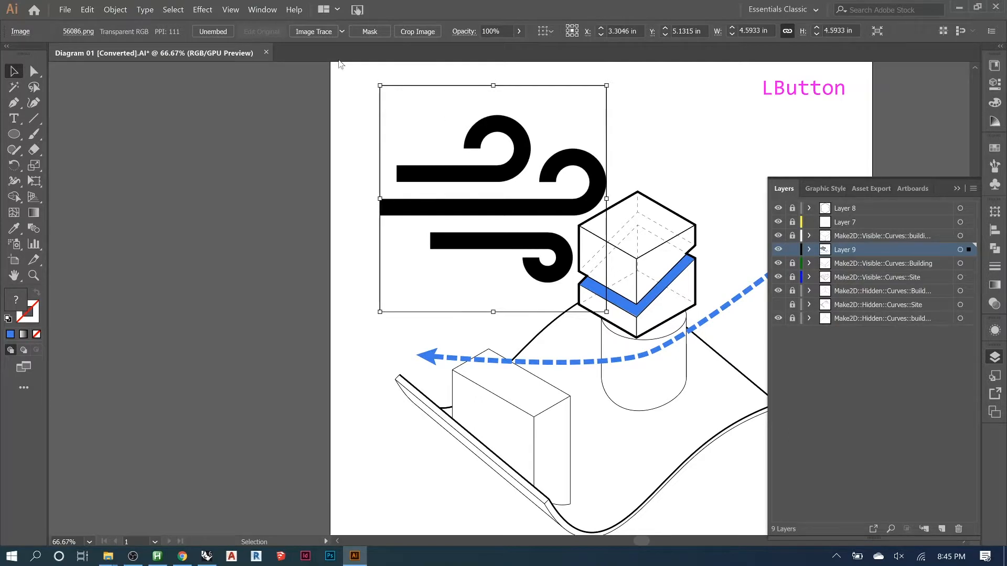
Run Image Trace on the wind icon with the default preset and inspect the traced curves up close
{"action": "left_click", "coordinate": [313, 32]}
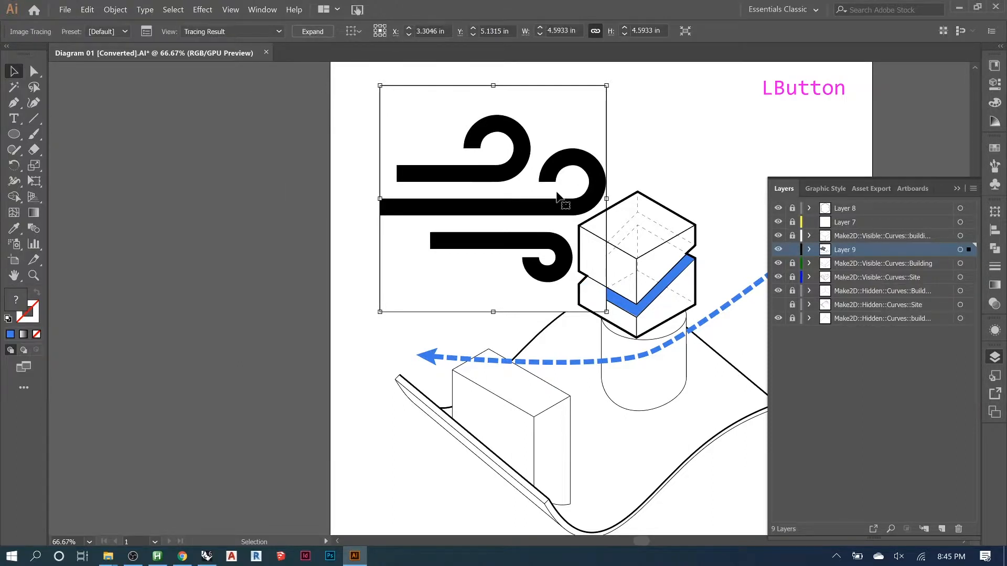
{"action": "scroll", "coordinate": [588, 182], "scroll_direction": "up", "scroll_amount": 4}
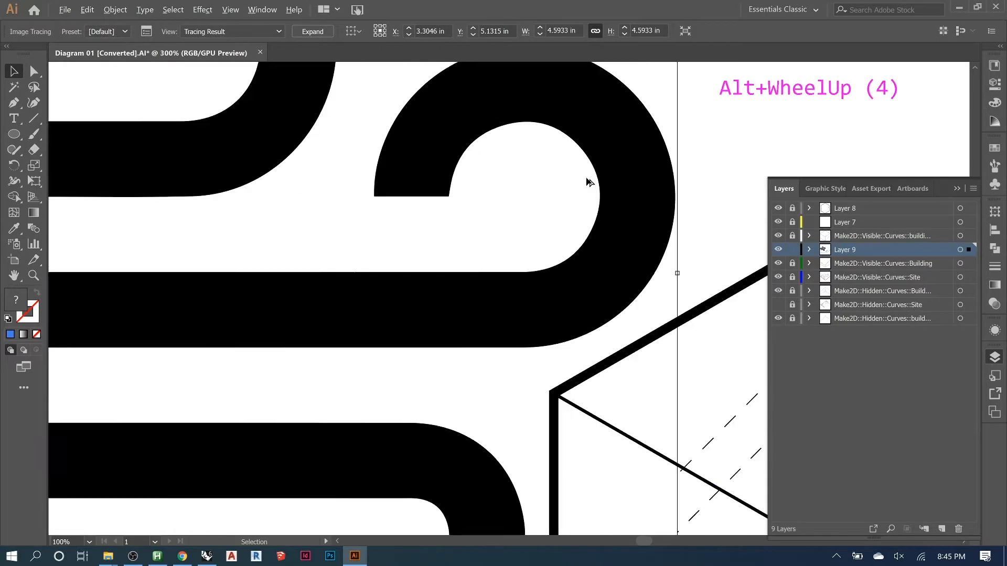
{"action": "scroll", "coordinate": [590, 184], "scroll_direction": "up", "scroll_amount": 4}
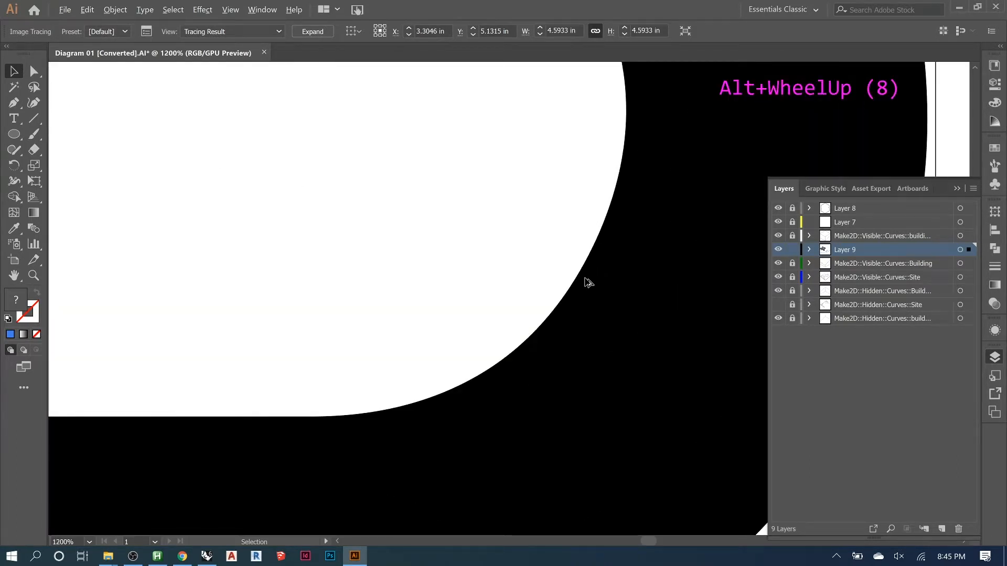
{"action": "scroll", "coordinate": [578, 282], "scroll_direction": "down", "scroll_amount": 6}
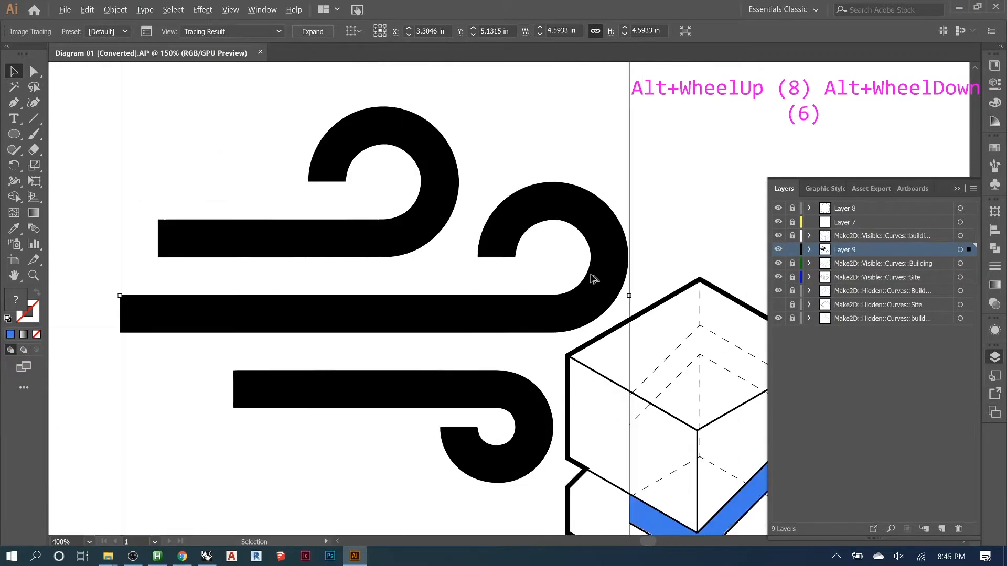
{"action": "scroll", "coordinate": [594, 278], "scroll_direction": "down", "scroll_amount": 2}
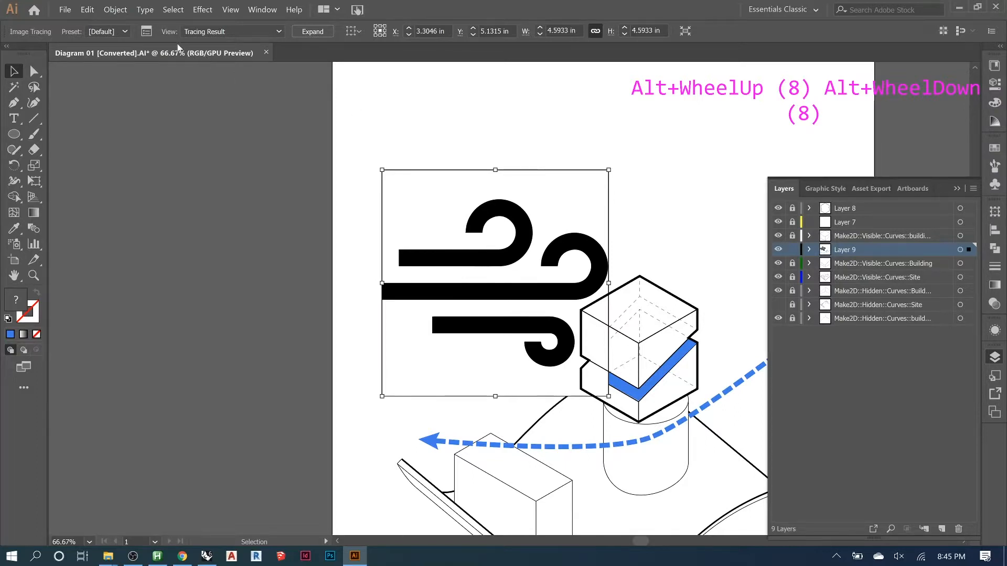
Review the Image Trace settings for the wind icon, including the color modes and advanced options, without changing them
{"action": "left_click", "coordinate": [146, 33]}
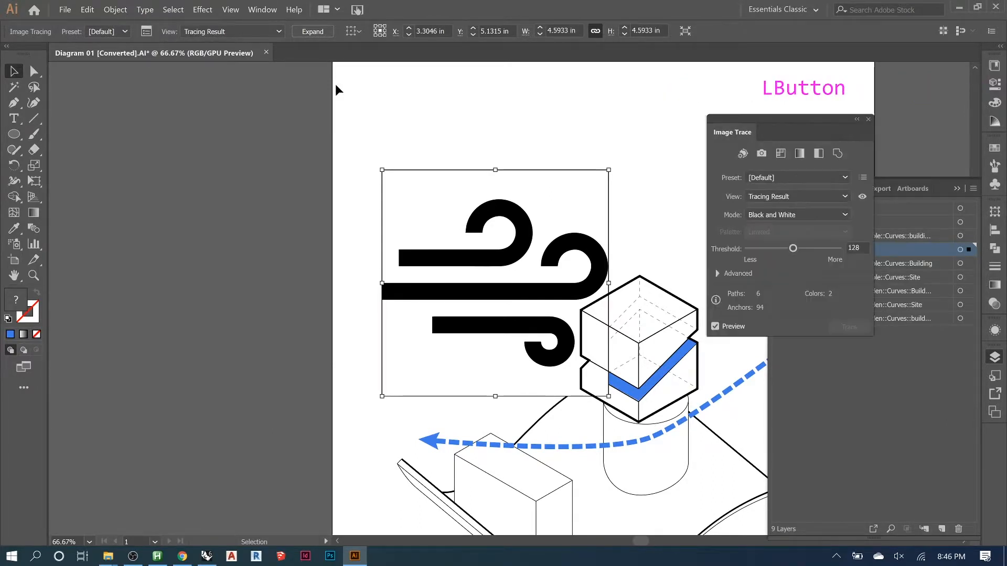
{"action": "mouse_move", "coordinate": [729, 131]}
{"action": "left_mouse_down"}
{"action": "mouse_move", "coordinate": [231, 138]}
{"action": "mouse_move", "coordinate": [173, 118]}
{"action": "left_mouse_up"}
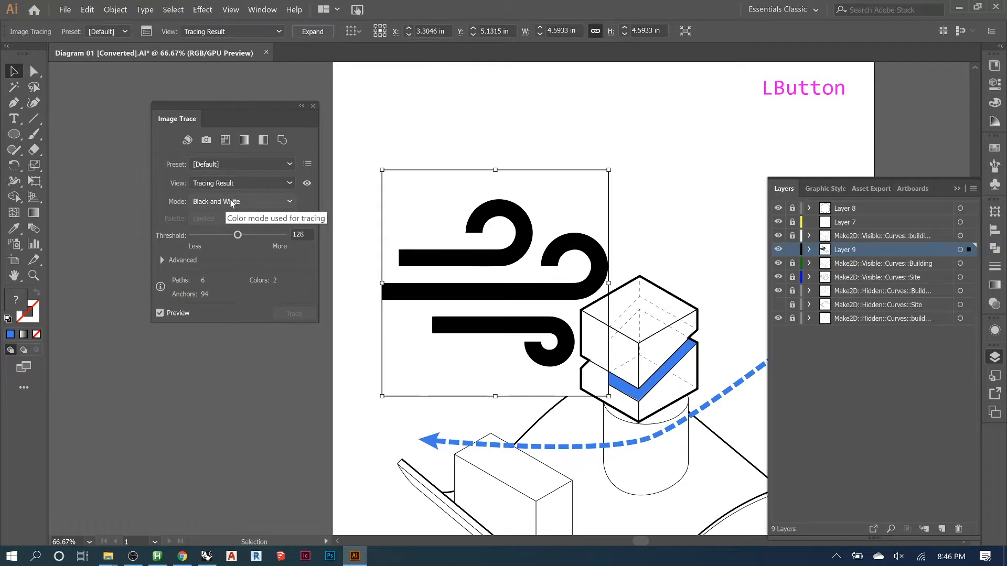
{"action": "left_click", "coordinate": [246, 205]}
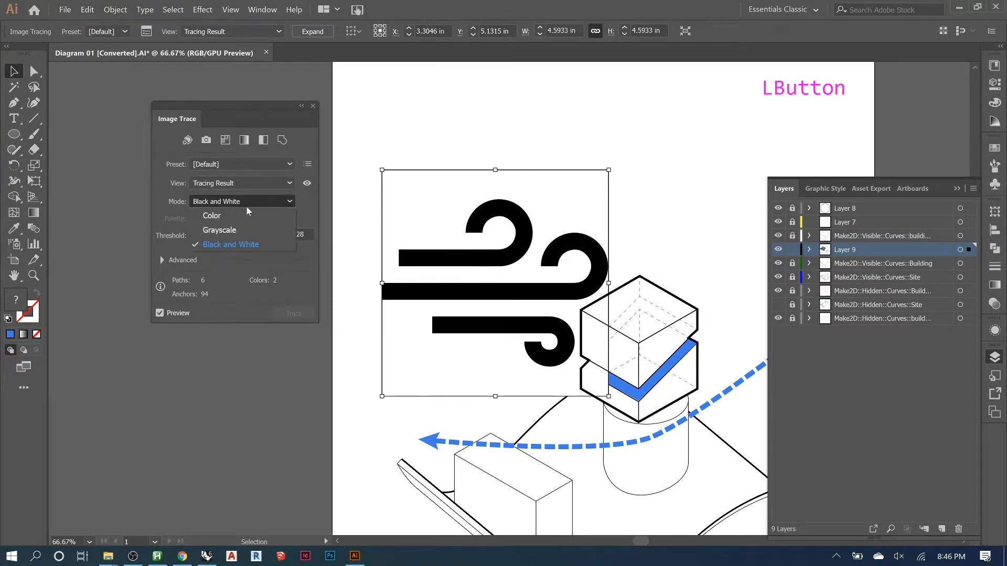
{"action": "left_click", "coordinate": [247, 206]}
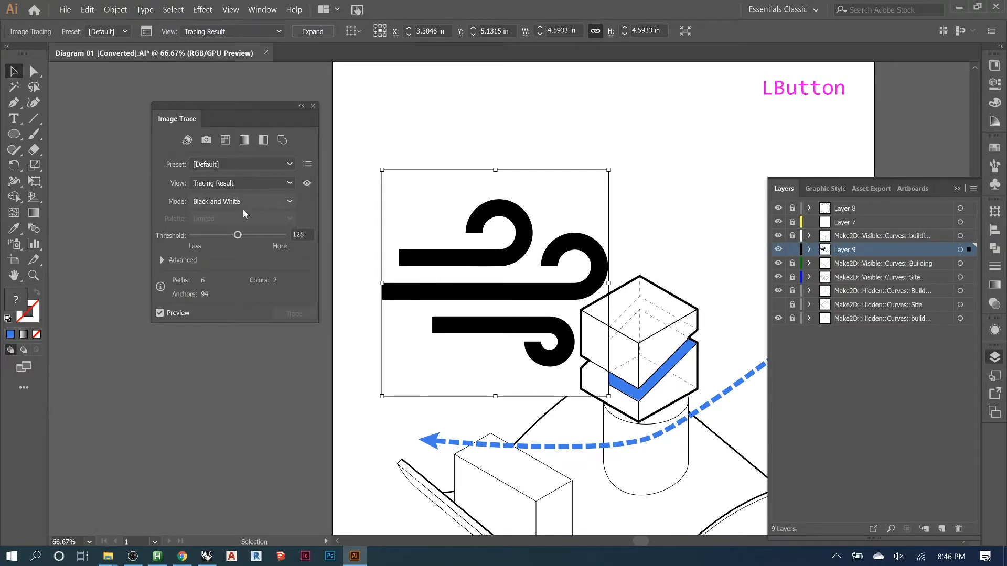
{"action": "left_click", "coordinate": [163, 261]}
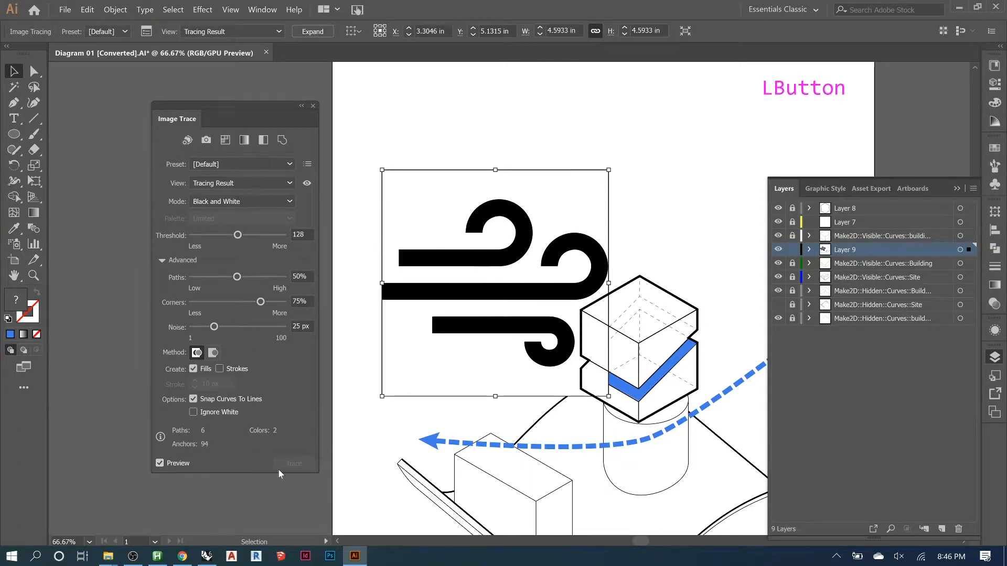
{"action": "left_click", "coordinate": [313, 106]}
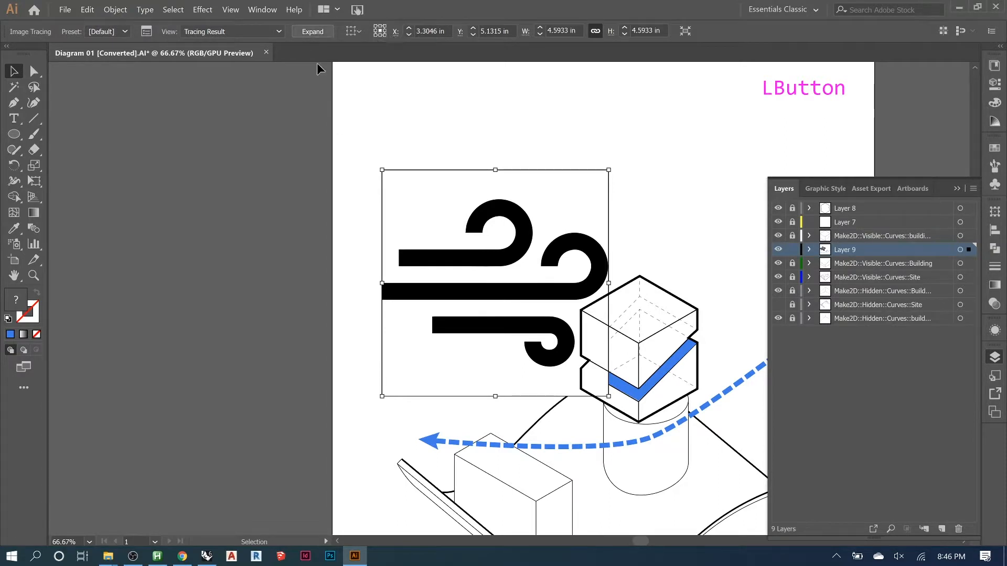
Expand the traced wind icon into paths, and delete its white background shape inside the group
{"action": "left_click_drag", "start_coordinate": [520, 242], "coordinate": [504, 215]}
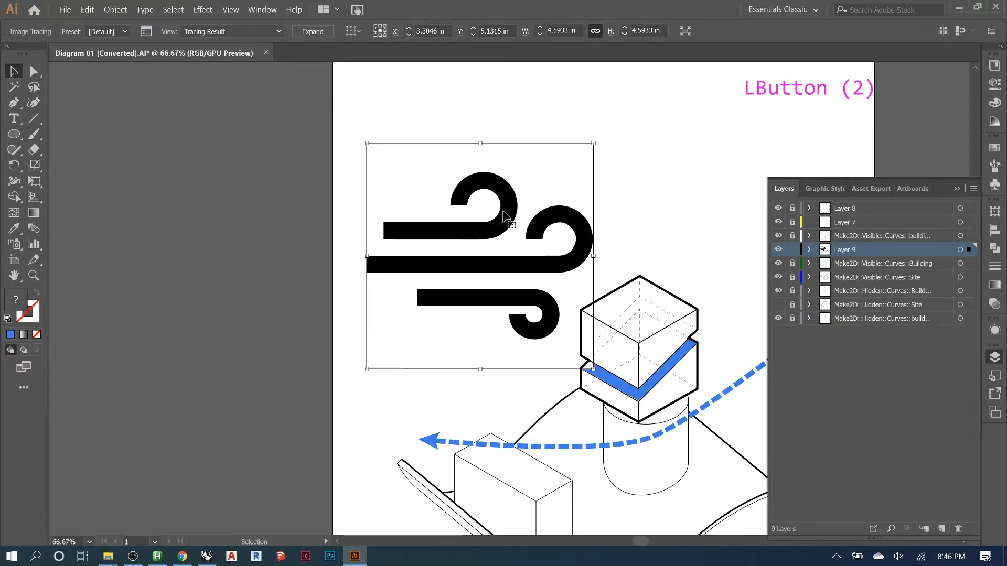
{"action": "left_click", "coordinate": [310, 31]}
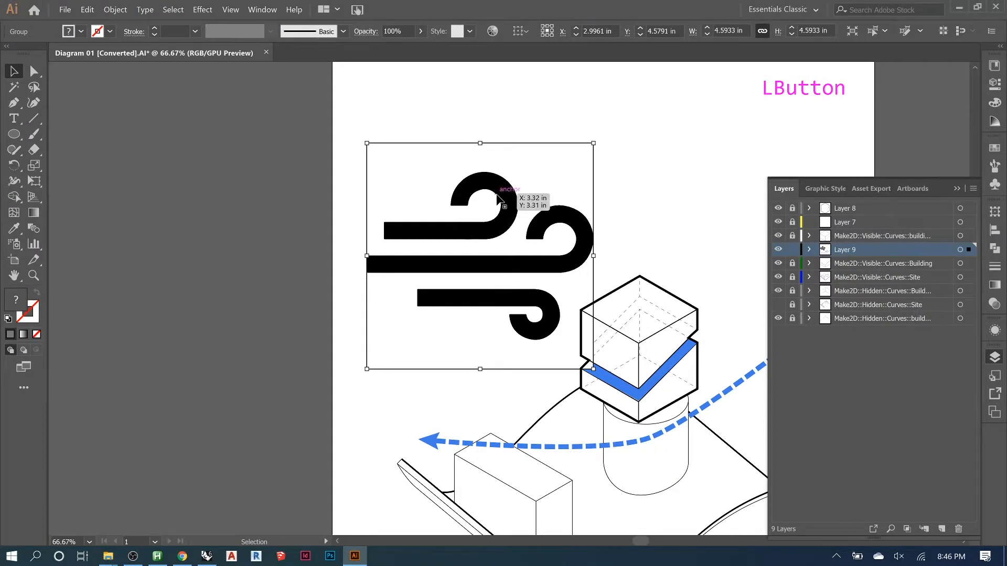
{"action": "double_click", "coordinate": [507, 220]}
{"action": "left_click", "coordinate": [508, 219]}
{"action": "left_click", "coordinate": [581, 361]}
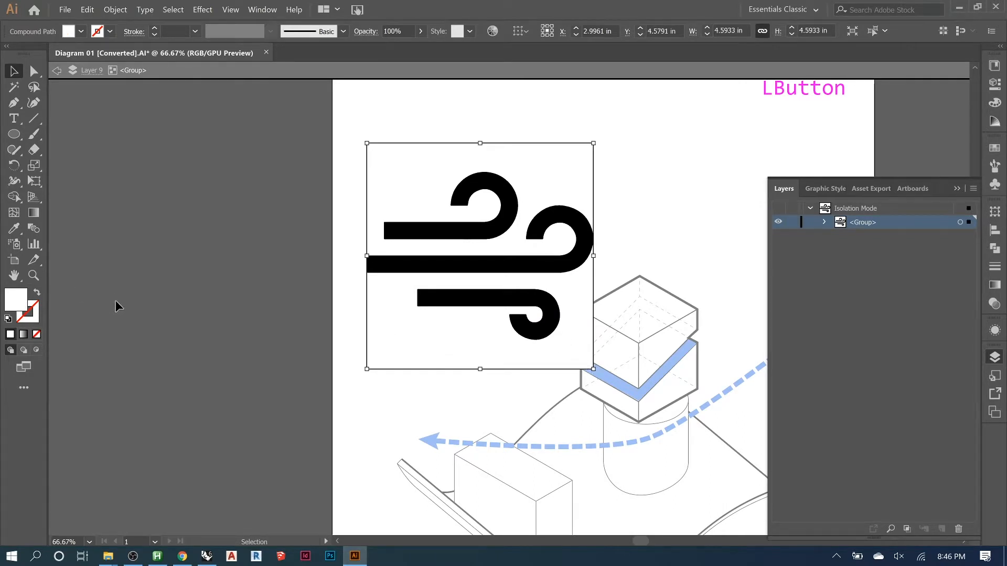
{"action": "key", "text": "Delete"}
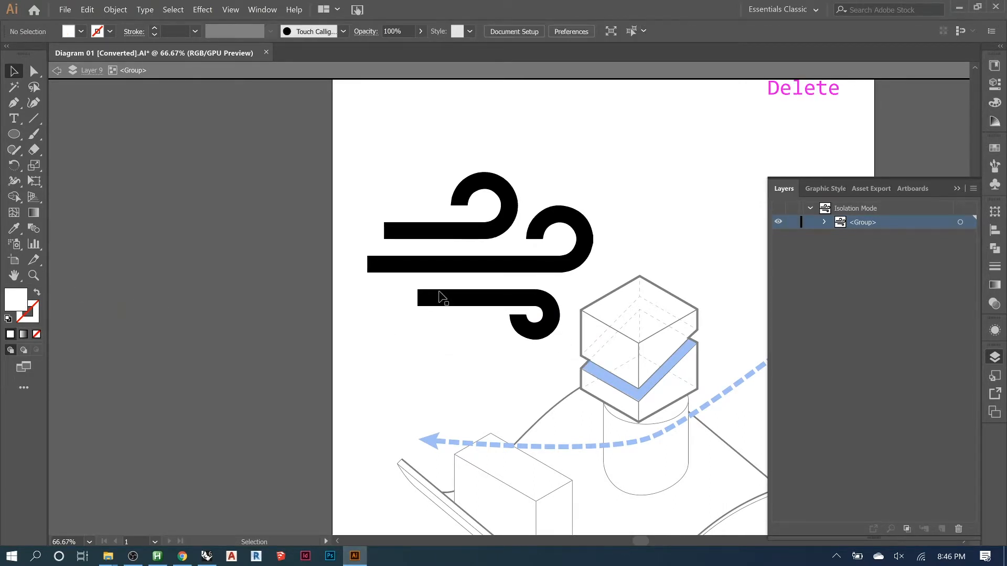
Fill all three wind icon strokes with the blue swatch and exit the group's isolation mode
{"action": "left_click", "coordinate": [441, 297]}
{"action": "left_click", "coordinate": [473, 265]}
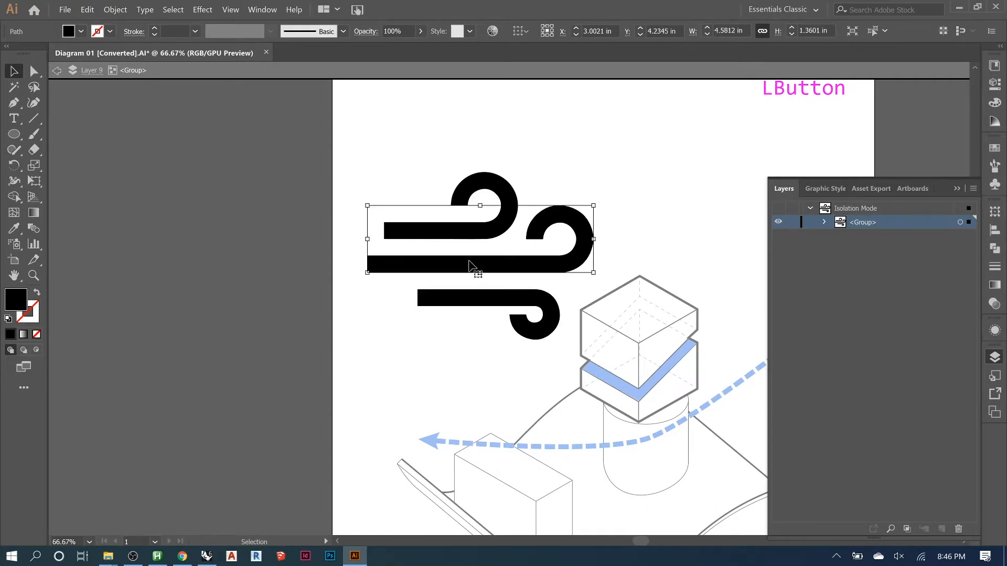
{"action": "left_click", "coordinate": [468, 199]}
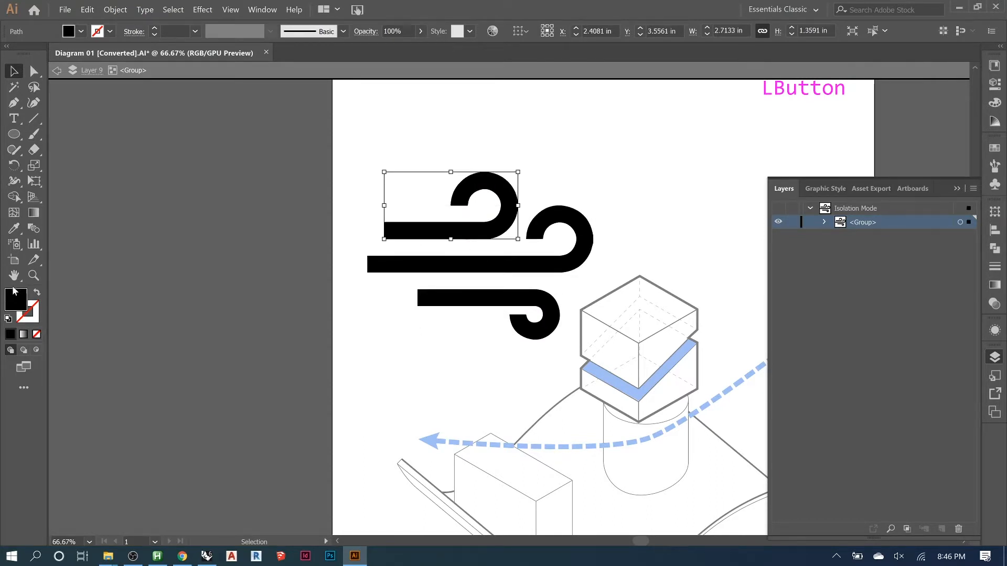
{"action": "left_click", "coordinate": [570, 227], "text": "shift"}
{"action": "left_click", "coordinate": [532, 299], "text": "shift"}
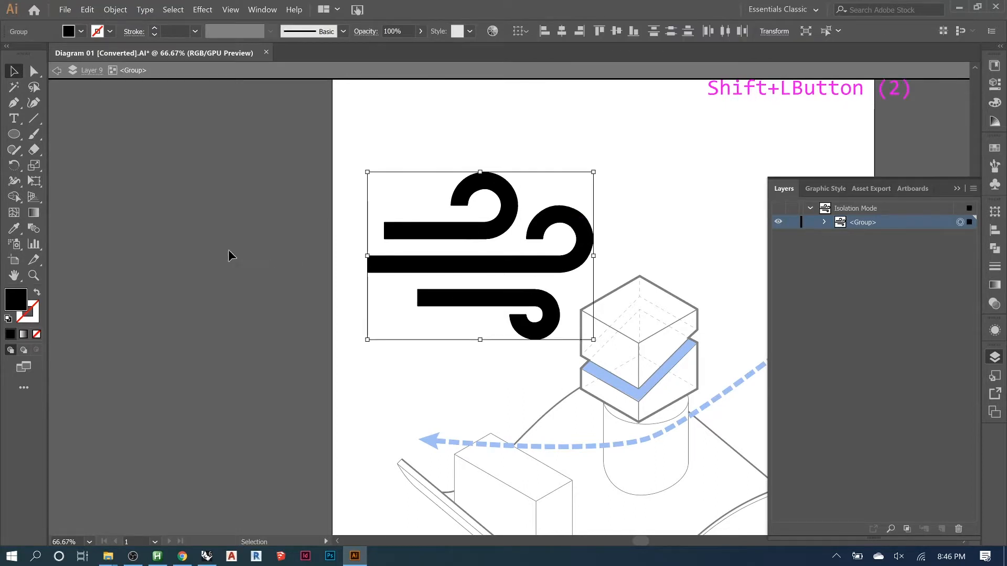
{"action": "double_click", "coordinate": [24, 300]}
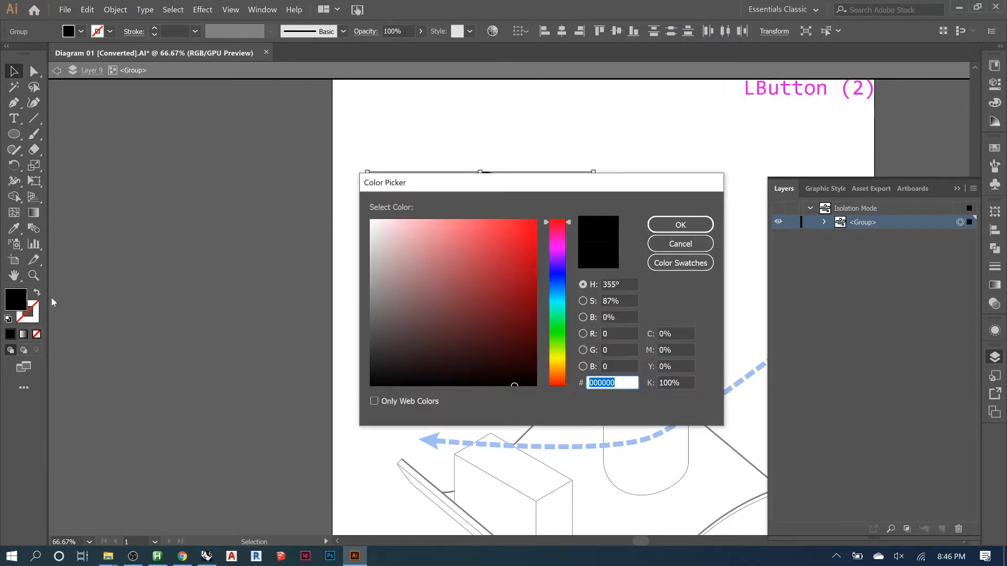
{"action": "left_click", "coordinate": [680, 244]}
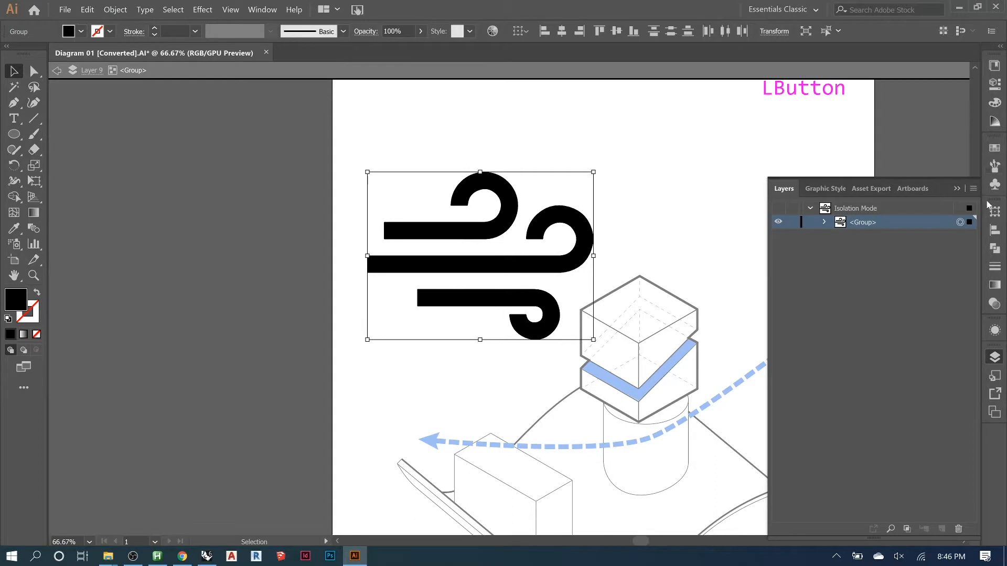
{"action": "left_click", "coordinate": [999, 150]}
{"action": "left_click", "coordinate": [850, 182]}
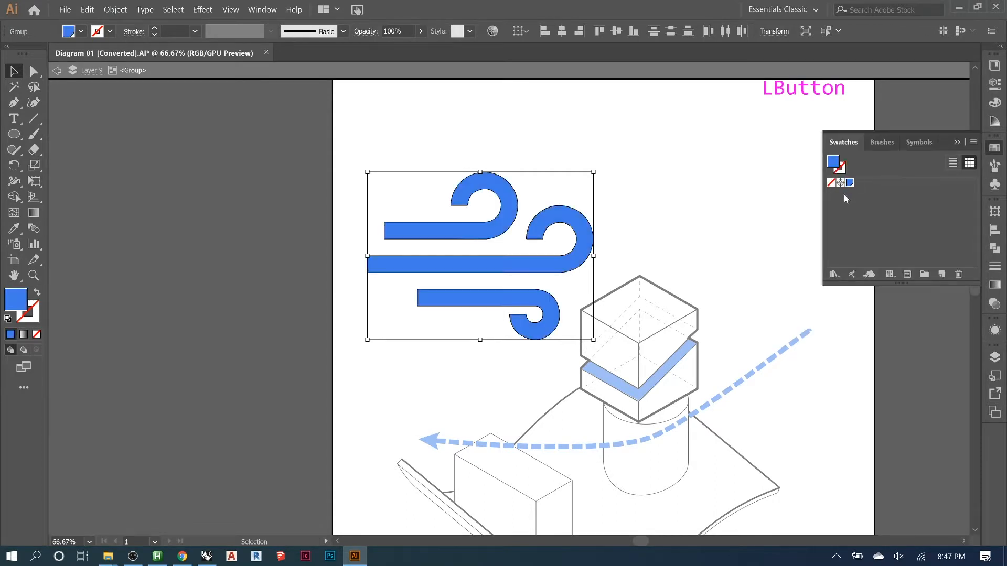
{"action": "left_click", "coordinate": [553, 141]}
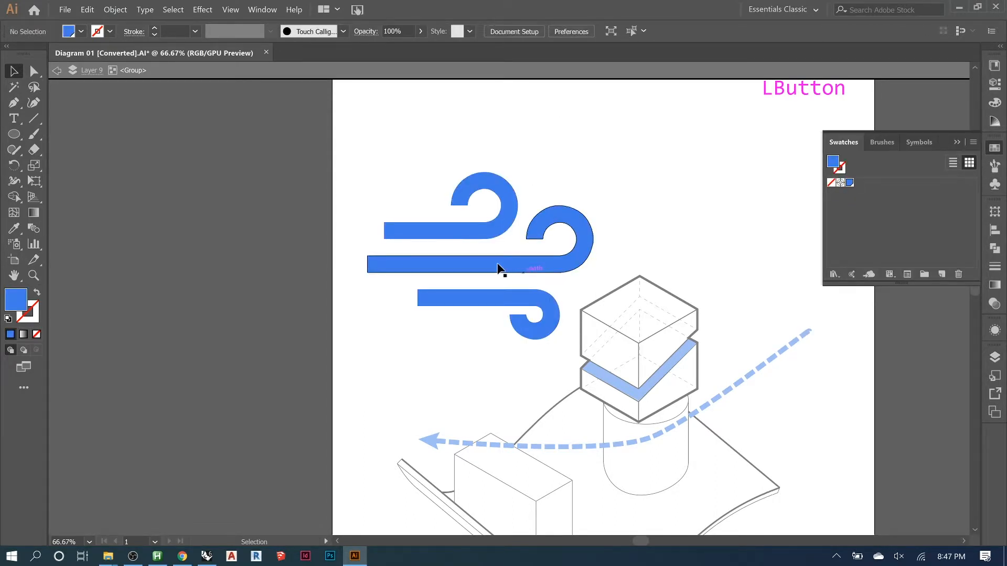
{"action": "double_click", "coordinate": [255, 139]}
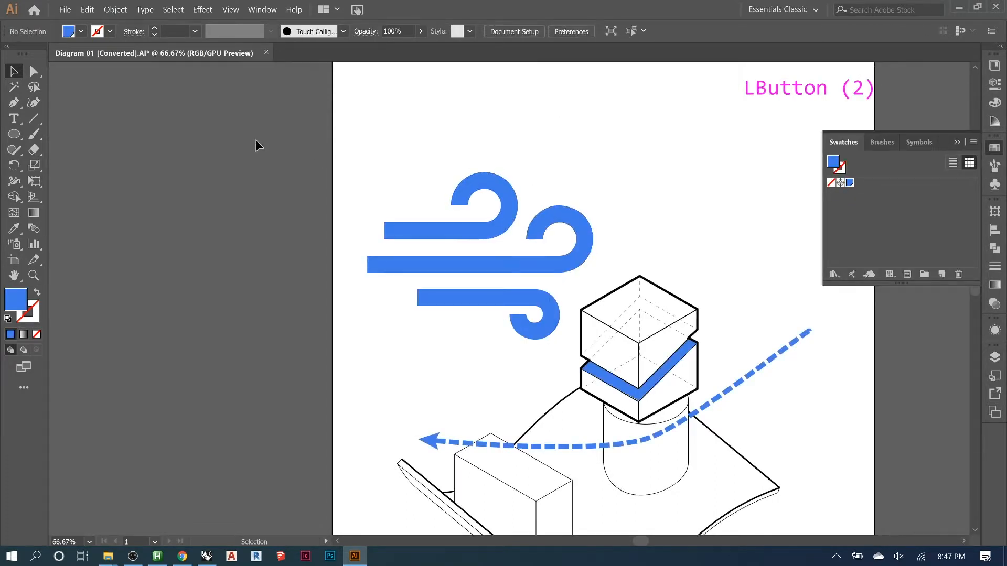
Scale the blue wind icon down, turn it so its curls face left, and position it just above the dashed arrow's tail
{"action": "left_click", "coordinate": [506, 292]}
{"action": "left_click_drag", "start_coordinate": [596, 339], "coordinate": [775, 302]}
{"action": "left_click_drag", "start_coordinate": [720, 260], "coordinate": [802, 332]}
{"action": "left_click", "coordinate": [764, 282]}
{"action": "left_click_drag", "start_coordinate": [764, 283], "coordinate": [797, 311]}
{"action": "left_click", "coordinate": [427, 195]}
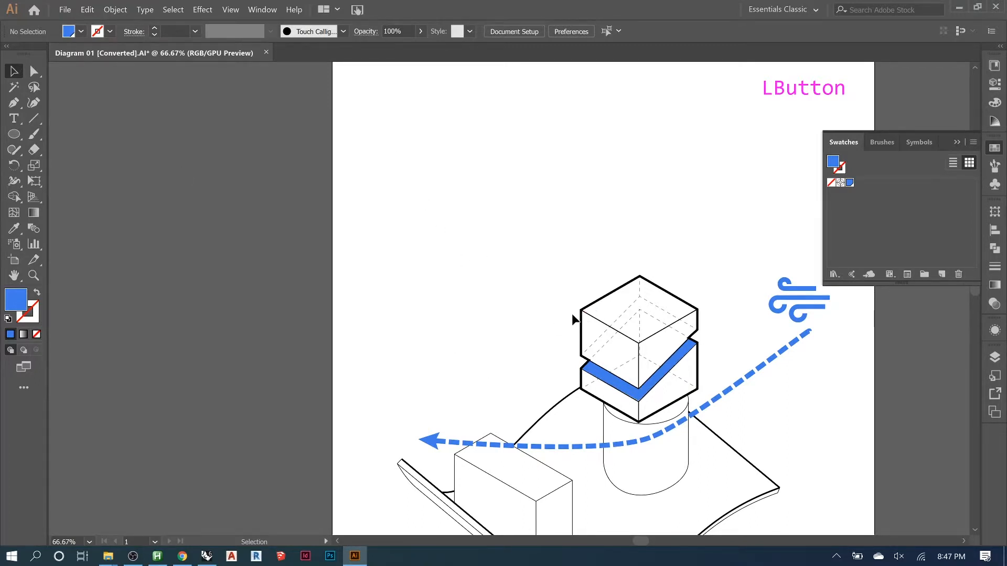
{"action": "scroll", "coordinate": [392, 256], "scroll_direction": "down", "scroll_amount": 1}
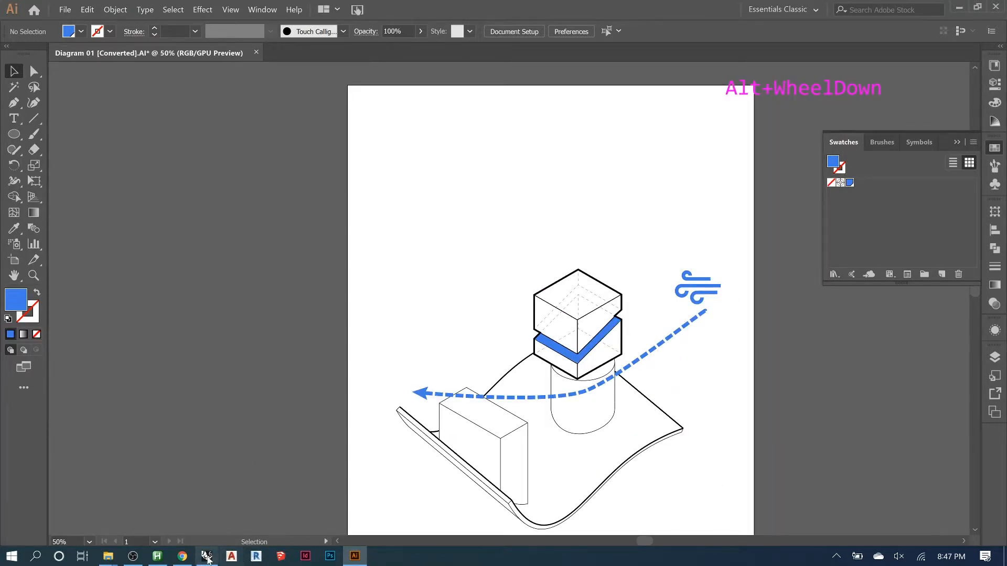
Switch to Chrome and search Google Images for "sun icon png"
{"action": "left_click", "coordinate": [167, 524]}
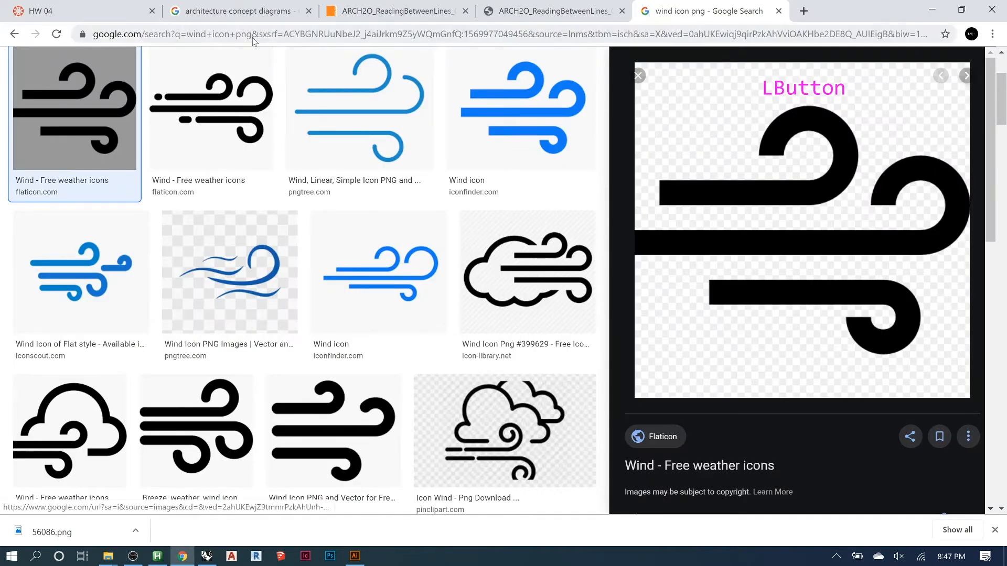
{"action": "left_click", "coordinate": [254, 38]}
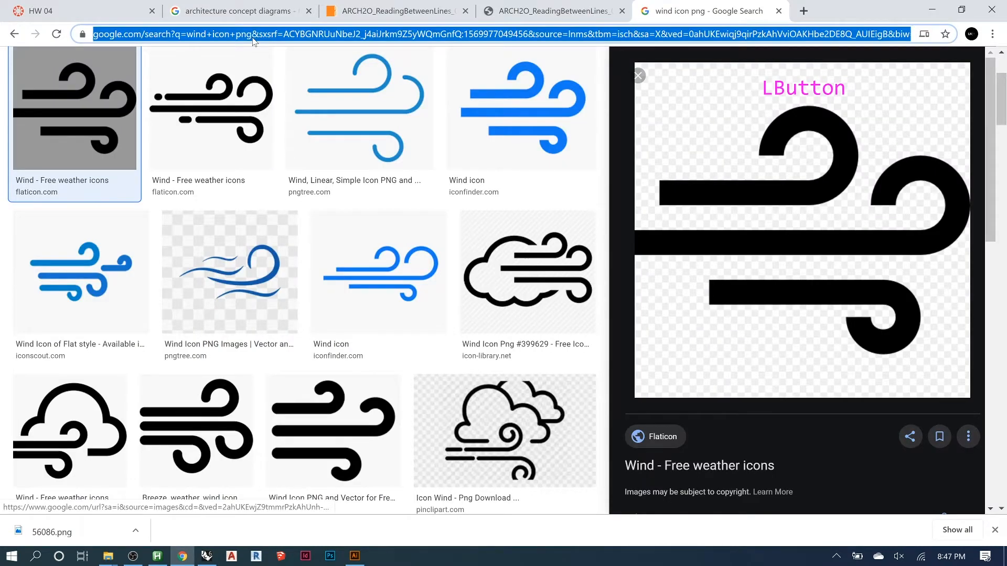
{"action": "type", "text": "sun icon pn"}
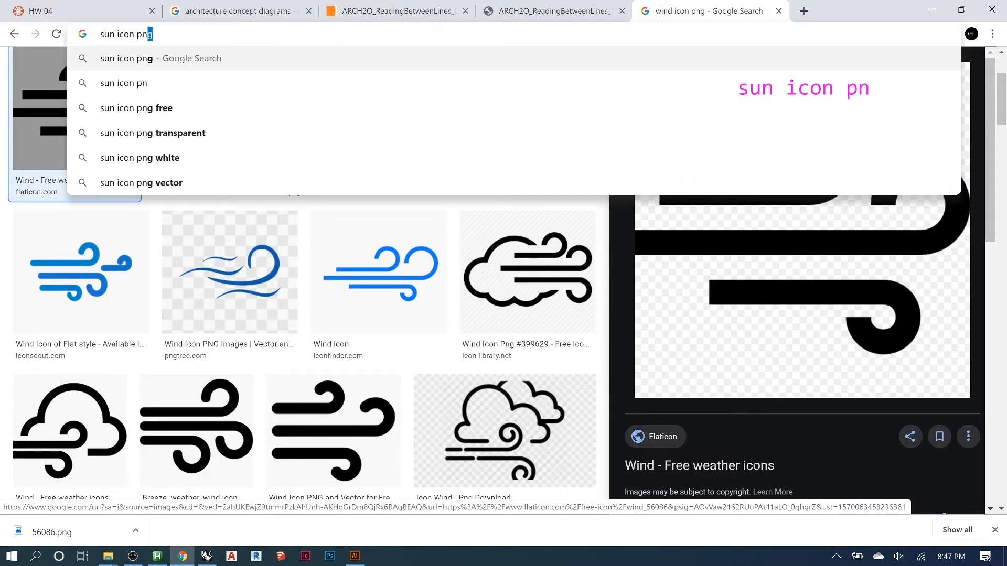
{"action": "type", "text": "g"}
{"action": "key", "text": "Return"}
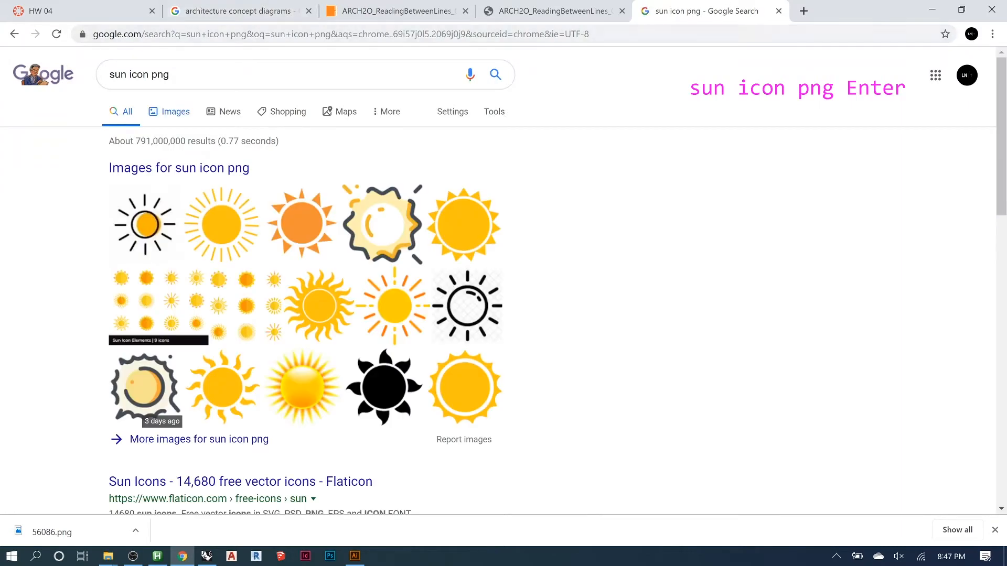
{"action": "left_click", "coordinate": [181, 113]}
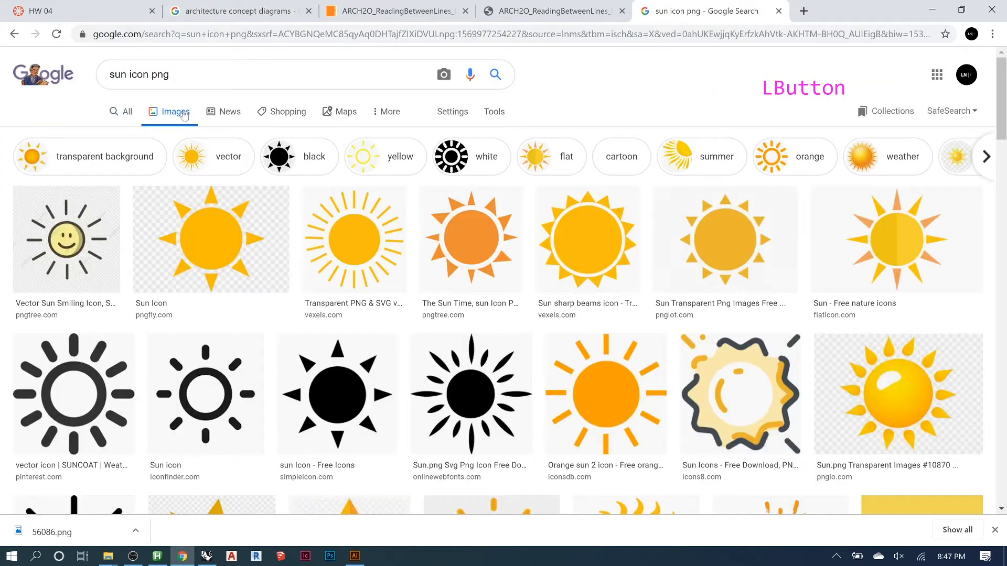
Copy the orange IconsDB sun image, switch back to Illustrator, and paste it into the diagram at the upper block's upper-left corner
{"action": "scroll", "coordinate": [315, 142], "scroll_direction": "down", "scroll_amount": 1}
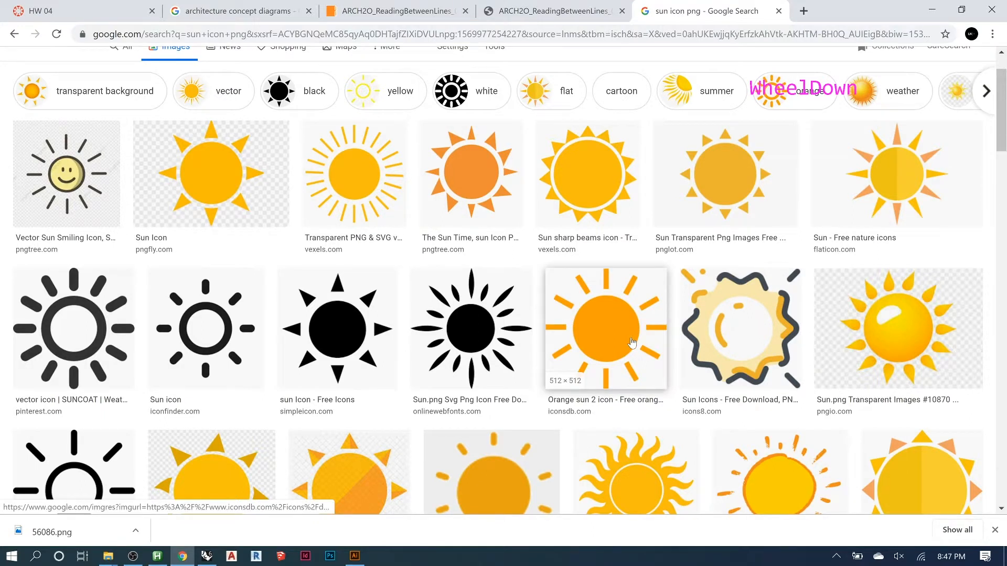
{"action": "left_click", "coordinate": [632, 343]}
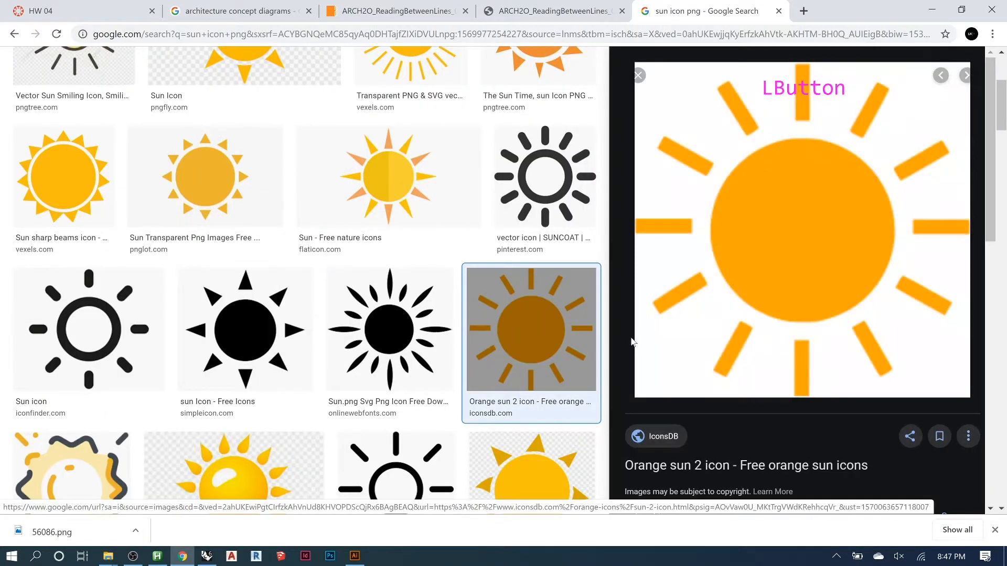
{"action": "right_click", "coordinate": [792, 261]}
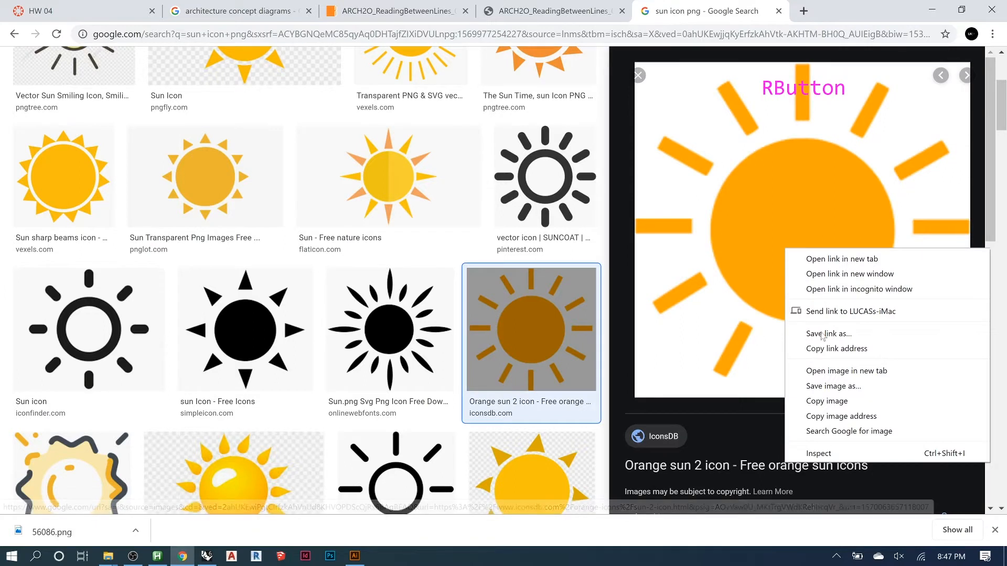
{"action": "left_click", "coordinate": [834, 403]}
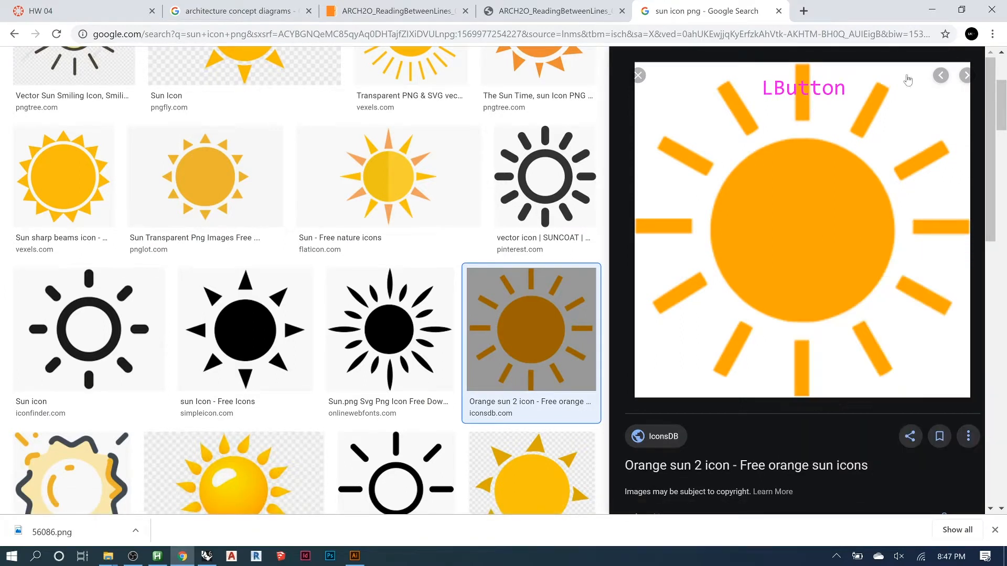
{"action": "left_click", "coordinate": [932, 10]}
{"action": "key", "text": "ctrl+v"}
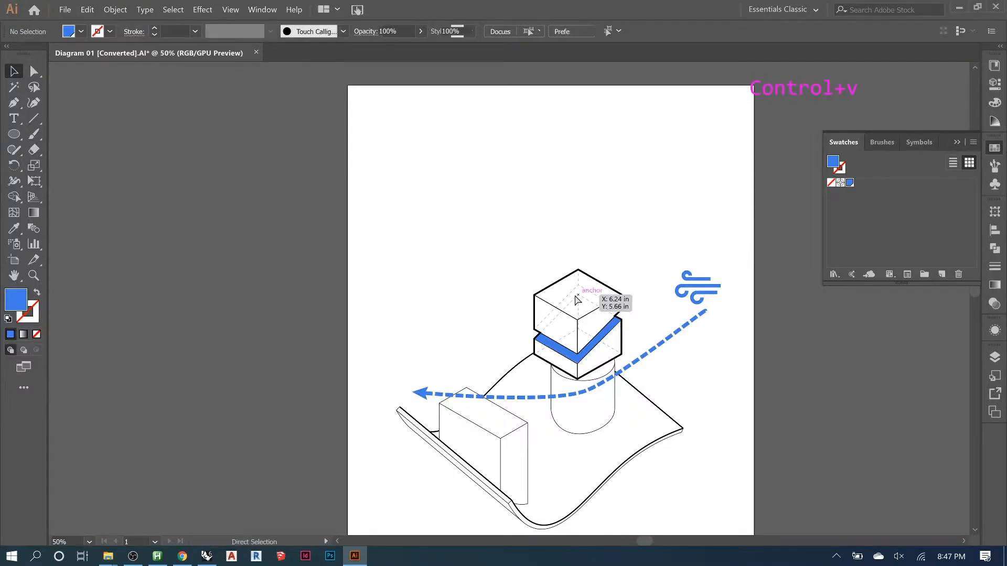
{"action": "left_click_drag", "start_coordinate": [520, 294], "coordinate": [546, 274]}
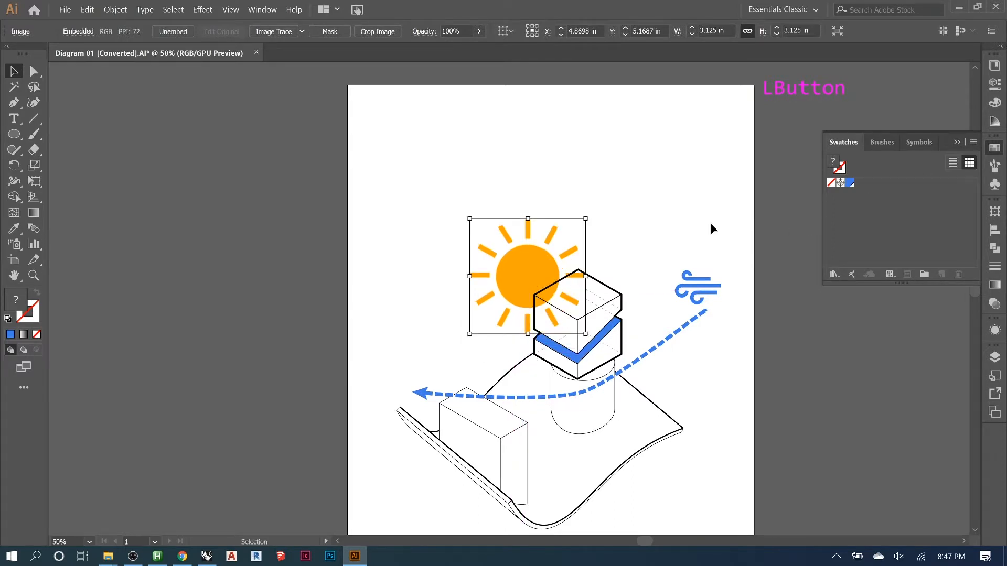
Create a new layer at the top of the layer stack and move the sun image onto it
{"action": "left_click", "coordinate": [957, 142]}
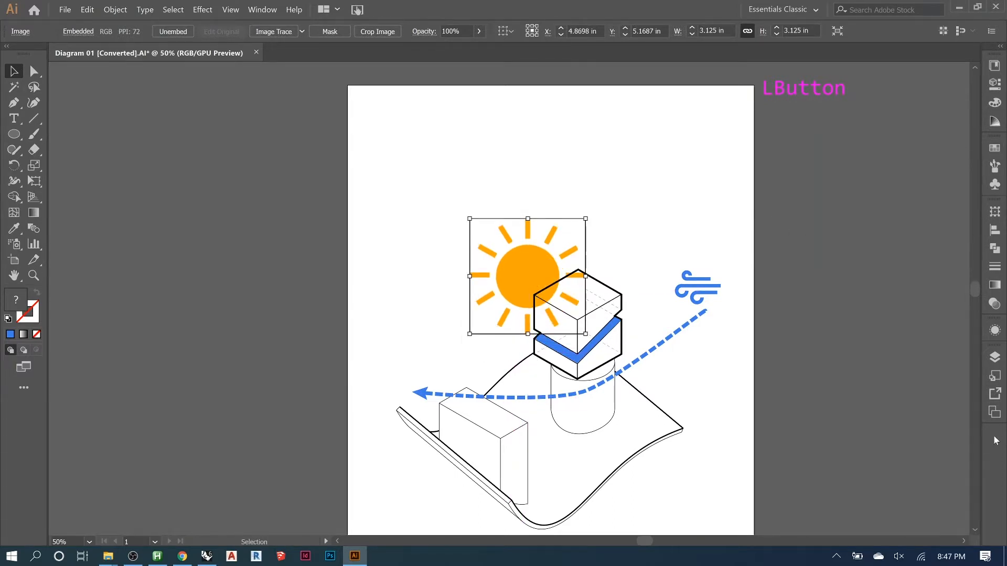
{"action": "left_click", "coordinate": [995, 357]}
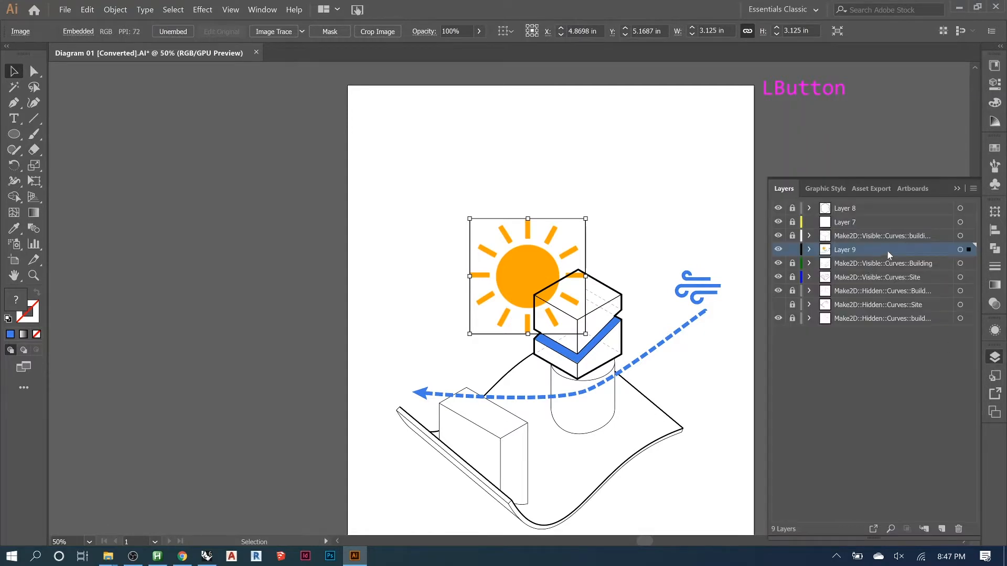
{"action": "left_click", "coordinate": [943, 526]}
{"action": "left_click_drag", "start_coordinate": [869, 250], "coordinate": [865, 210]}
{"action": "left_click", "coordinate": [848, 262]}
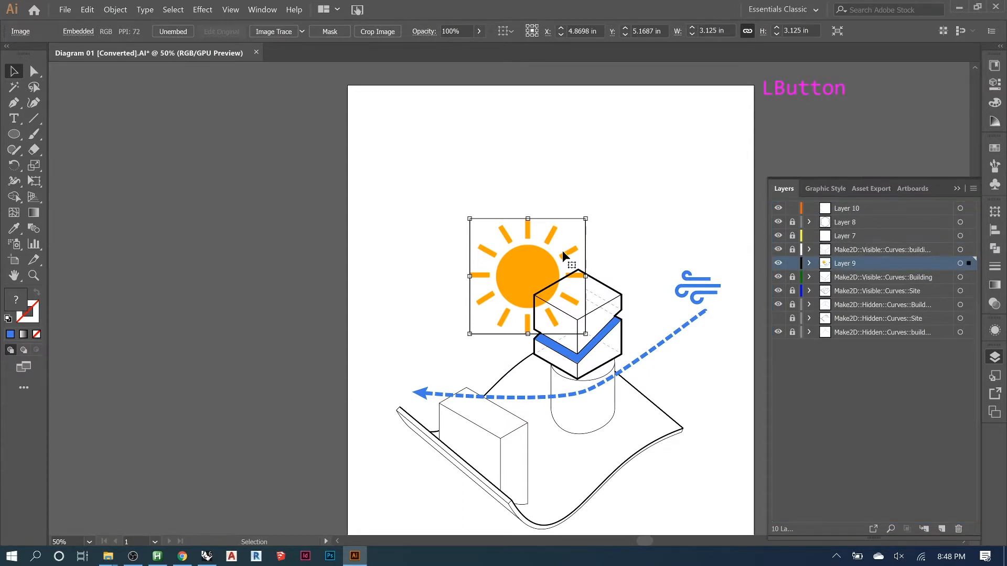
{"action": "left_click_drag", "start_coordinate": [969, 264], "coordinate": [970, 209]}
Shift the sun image slightly down and right so it overlaps the upper building block, and deselect it
{"action": "left_click", "coordinate": [533, 283]}
{"action": "left_click_drag", "start_coordinate": [524, 272], "coordinate": [538, 293]}
{"action": "left_click", "coordinate": [602, 230]}
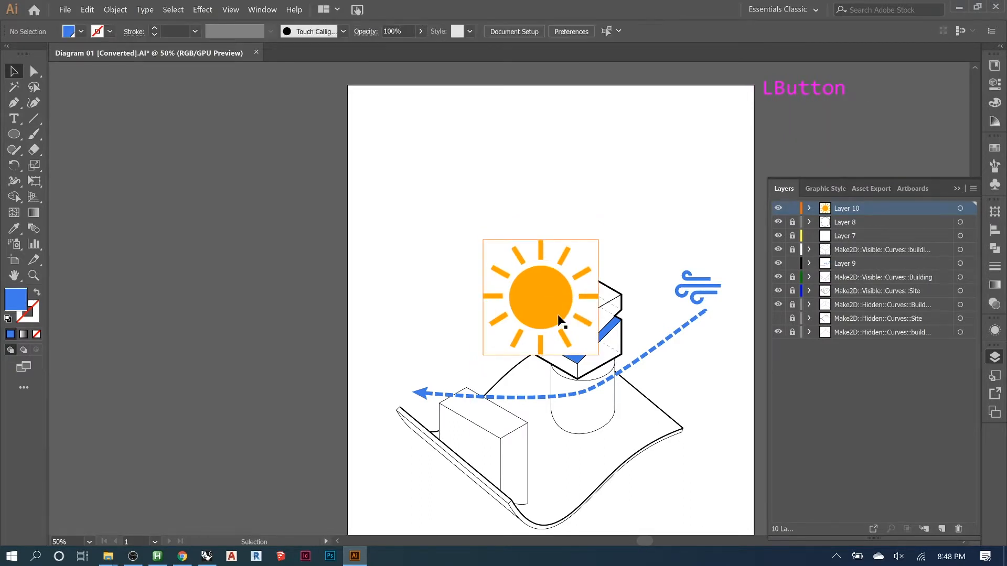
Apply Image Trace to the sun image, using Color mode with the Limited palette and Ignore White enabled
{"action": "scroll", "coordinate": [581, 332], "scroll_direction": "up", "scroll_amount": 1, "text": "alt"}
{"action": "scroll", "coordinate": [582, 332], "scroll_direction": "up", "scroll_amount": 2, "text": "alt"}
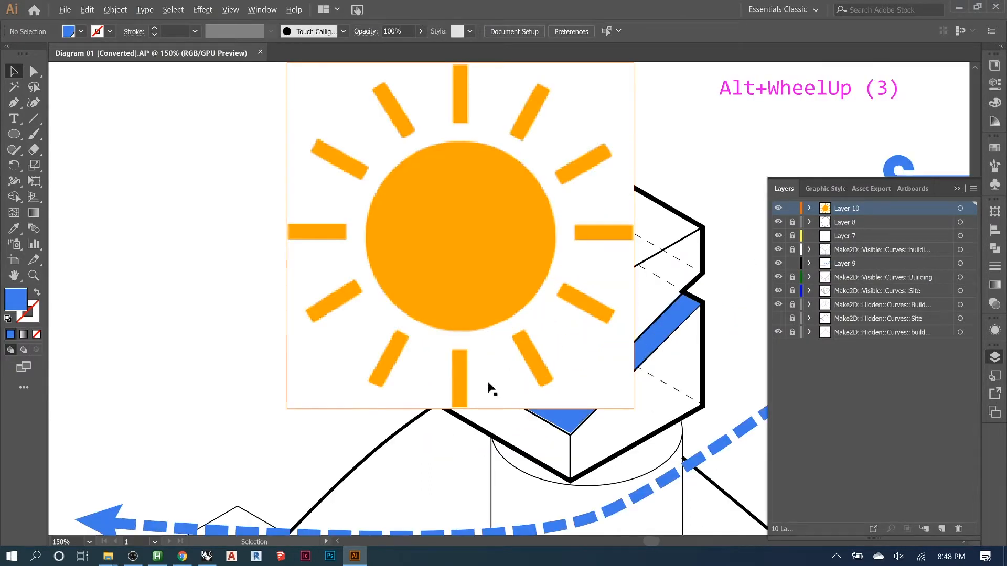
{"action": "scroll", "coordinate": [491, 386], "scroll_direction": "down", "scroll_amount": 1, "text": "alt"}
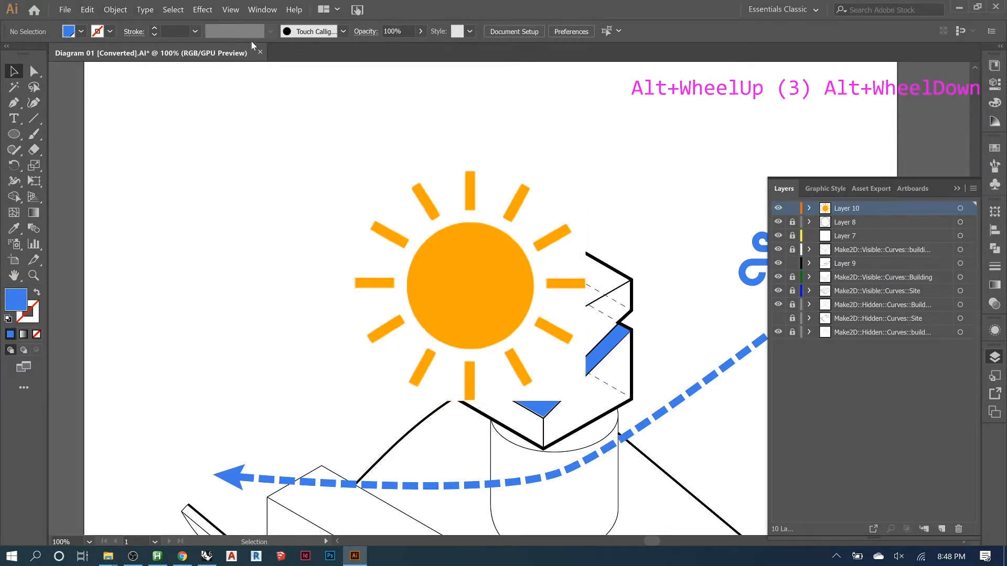
{"action": "left_click", "coordinate": [480, 314]}
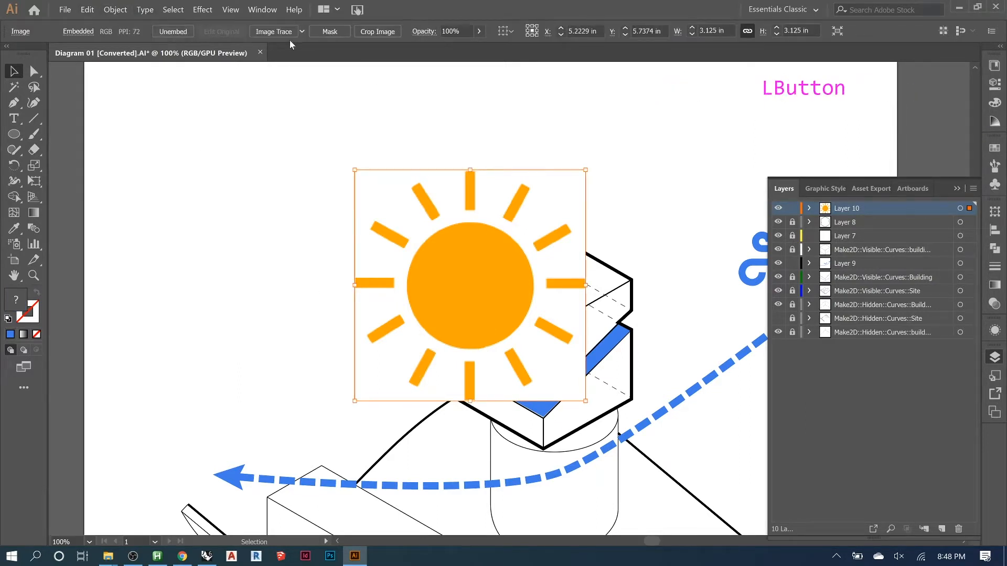
{"action": "left_click", "coordinate": [280, 35]}
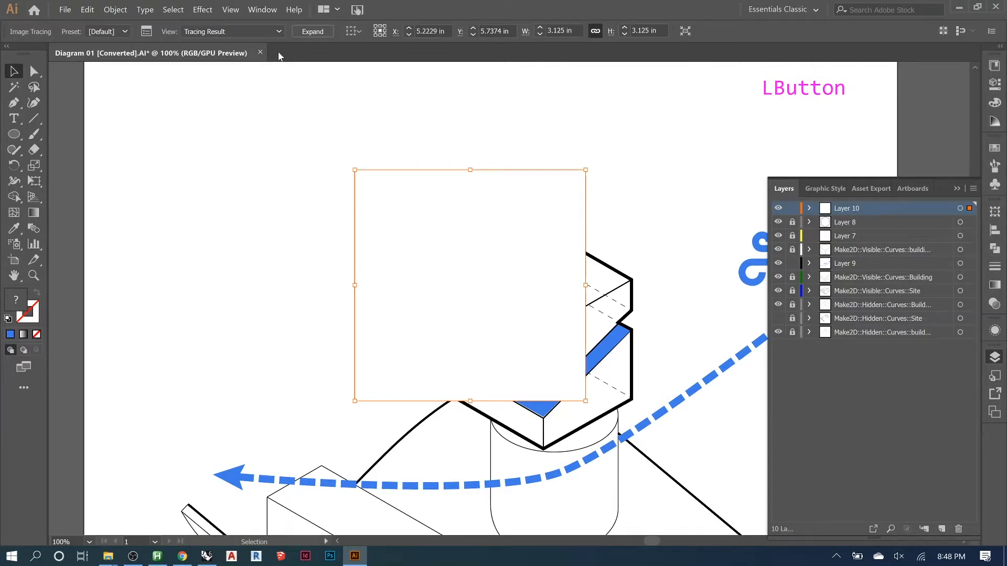
{"action": "left_click", "coordinate": [147, 32]}
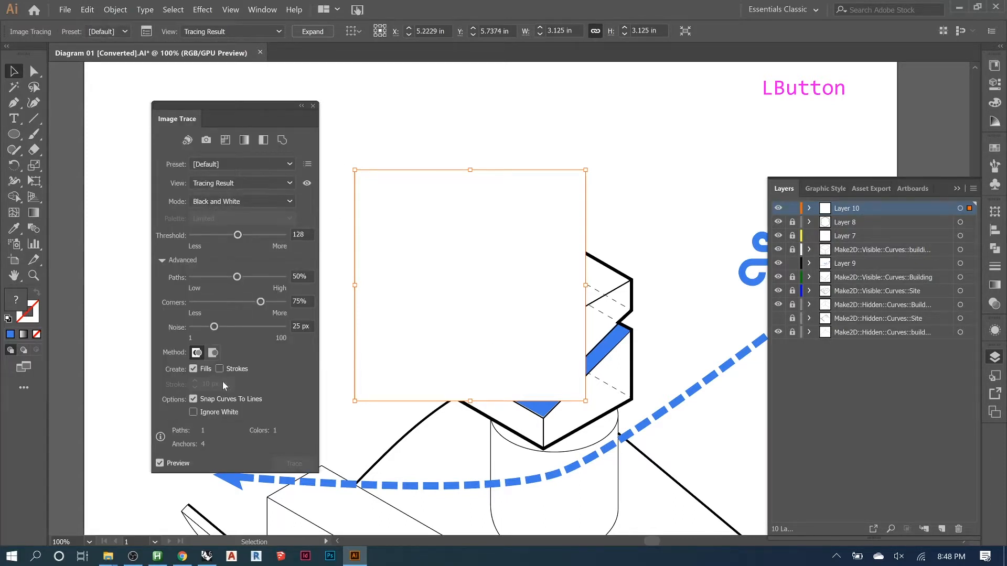
{"action": "left_click", "coordinate": [217, 204]}
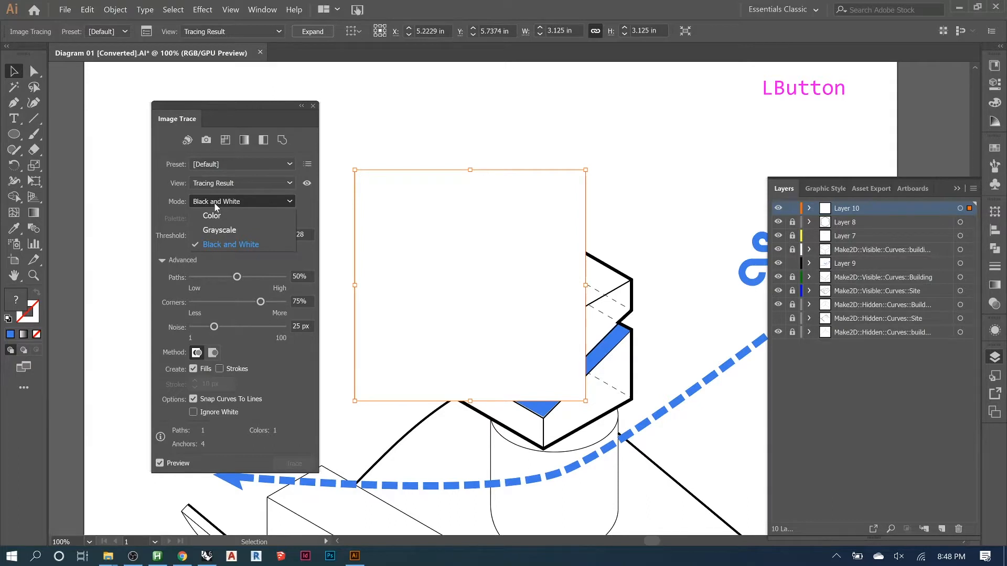
{"action": "left_click", "coordinate": [215, 202]}
{"action": "left_click", "coordinate": [213, 215]}
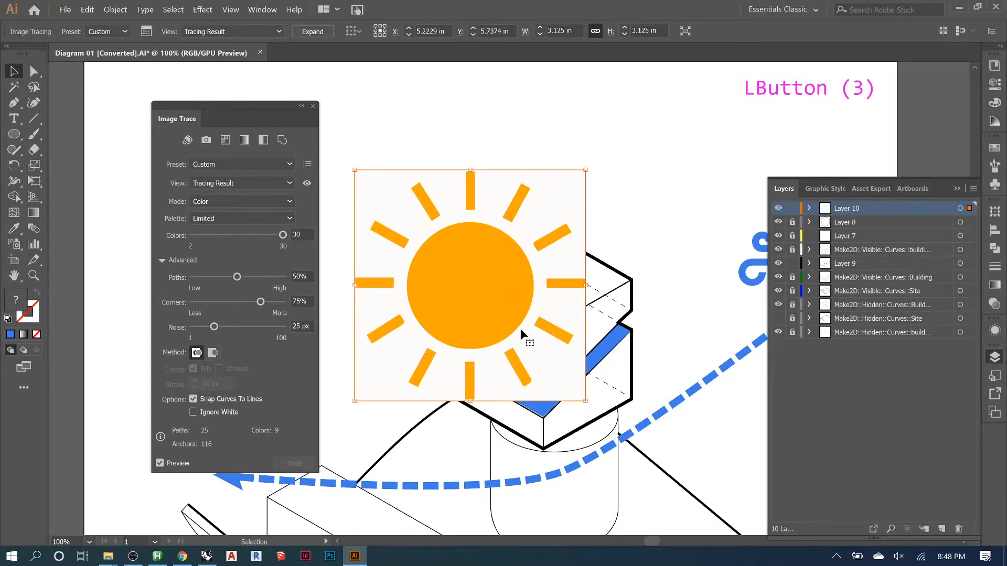
{"action": "left_click", "coordinate": [193, 413]}
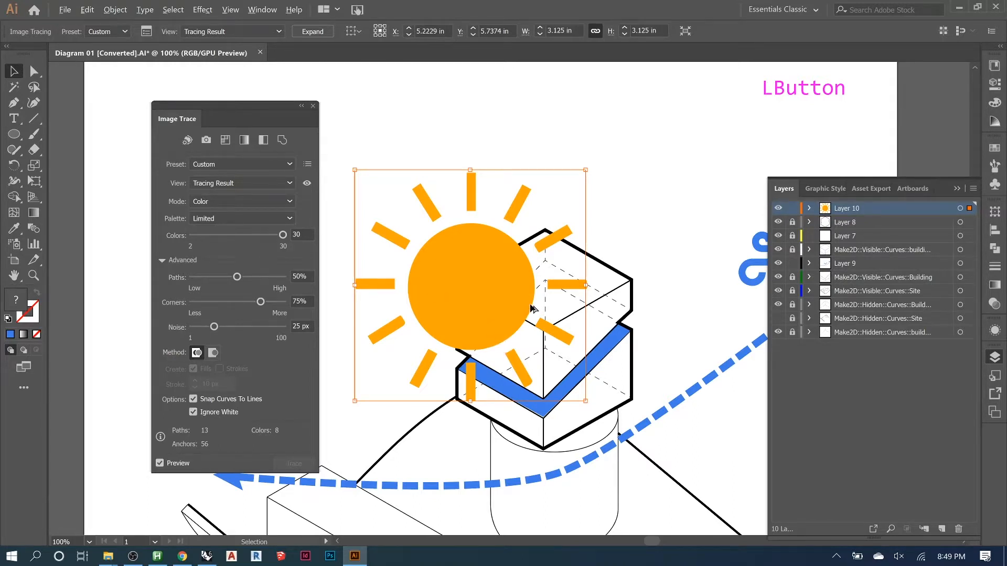
Refine the sun trace with 6 colors, 67% paths, 89% corners and 29 px noise, keeping Ignore White enabled
{"action": "scroll", "coordinate": [534, 308], "scroll_direction": "down", "scroll_amount": 1}
{"action": "scroll", "coordinate": [528, 279], "scroll_direction": "up", "scroll_amount": 6}
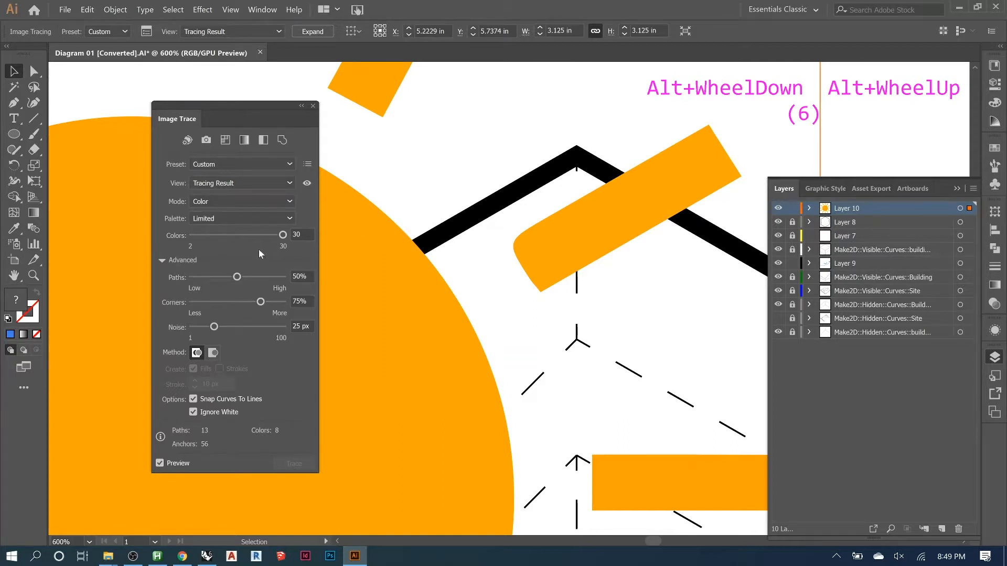
{"action": "mouse_move", "coordinate": [284, 239]}
{"action": "left_mouse_down"}
{"action": "mouse_move", "coordinate": [195, 237]}
{"action": "mouse_move", "coordinate": [208, 238]}
{"action": "left_mouse_up"}
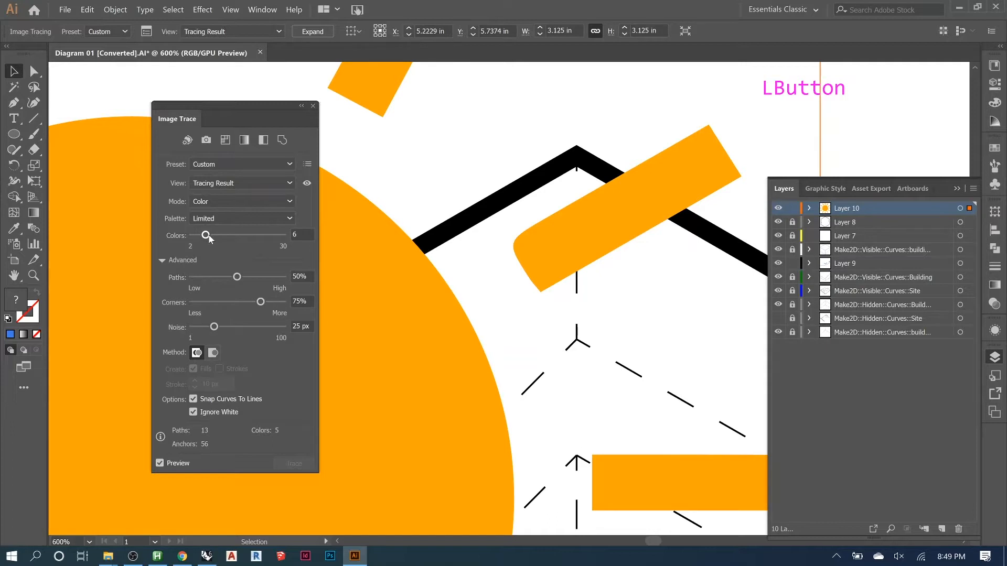
{"action": "left_click_drag", "start_coordinate": [237, 277], "coordinate": [205, 282]}
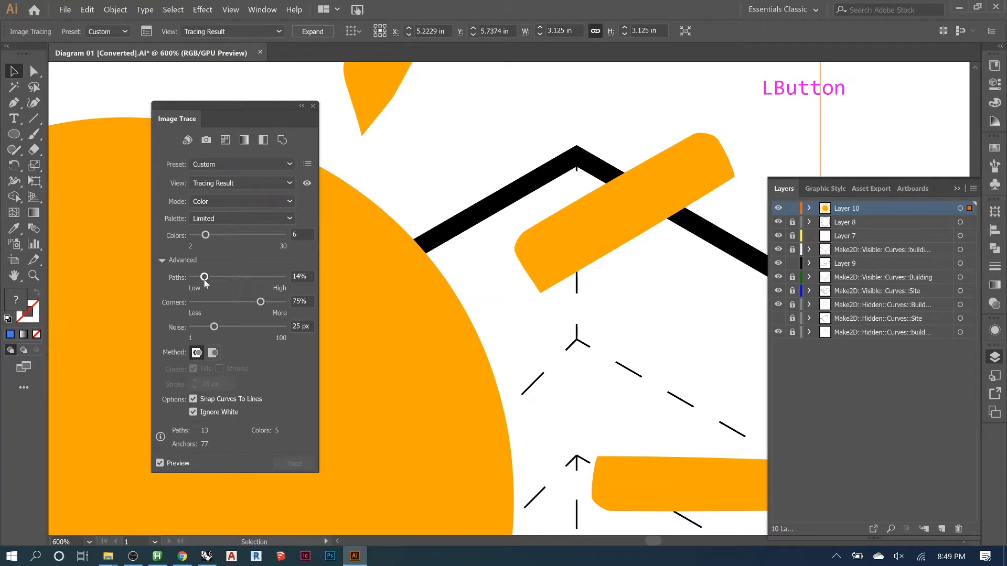
{"action": "left_click_drag", "start_coordinate": [204, 278], "coordinate": [278, 278]}
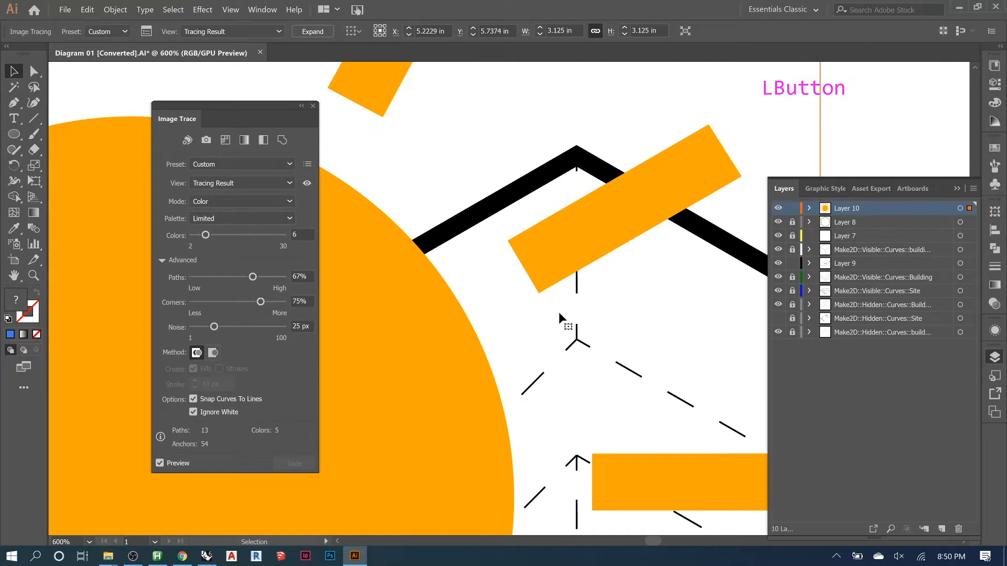
{"action": "mouse_move", "coordinate": [260, 303]}
{"action": "left_mouse_down"}
{"action": "mouse_move", "coordinate": [200, 307]}
{"action": "mouse_move", "coordinate": [282, 304]}
{"action": "mouse_move", "coordinate": [274, 303]}
{"action": "left_mouse_up"}
{"action": "mouse_move", "coordinate": [217, 330]}
{"action": "left_mouse_down"}
{"action": "mouse_move", "coordinate": [261, 329]}
{"action": "mouse_move", "coordinate": [219, 330]}
{"action": "left_mouse_up"}
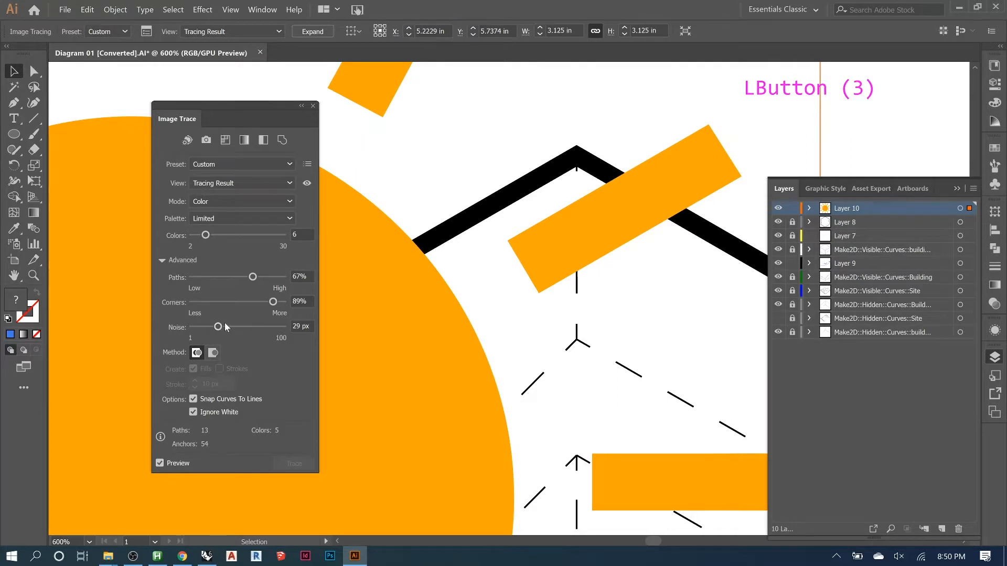
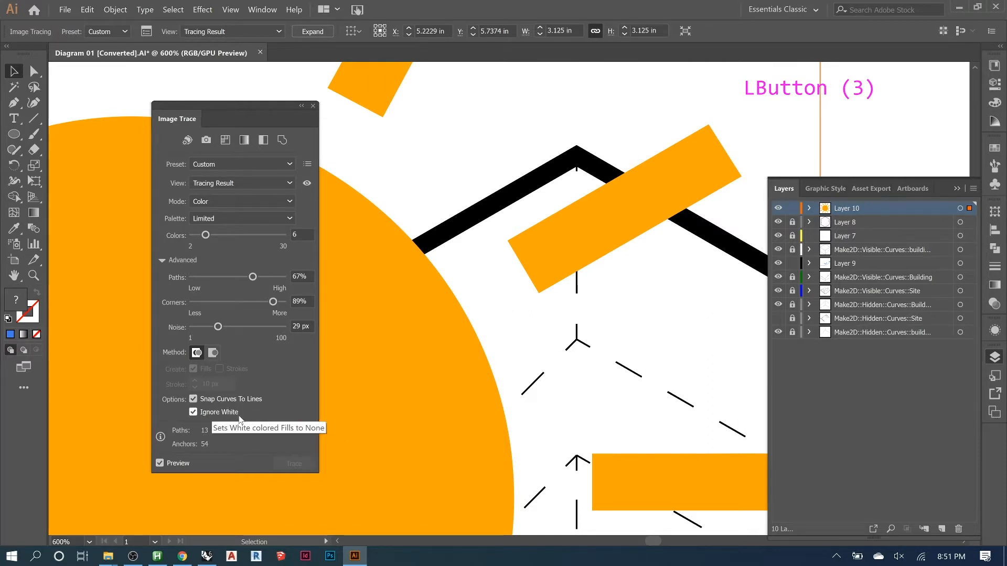
{"action": "left_click", "coordinate": [205, 411]}
{"action": "left_click", "coordinate": [205, 411]}
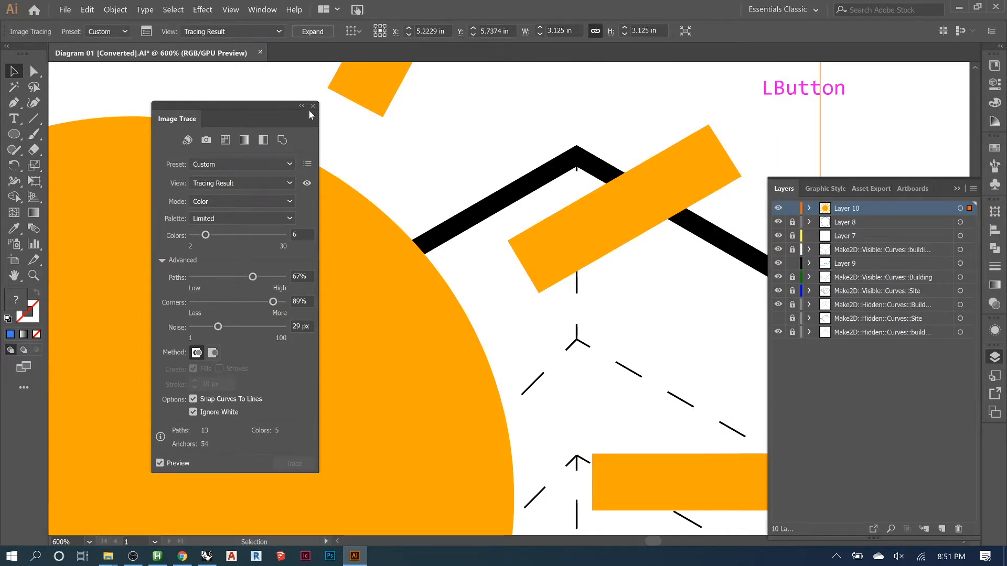
Expand the sun tracing into paths, close the trace settings, and move the sun to the upper left of the building
{"action": "left_click", "coordinate": [313, 33]}
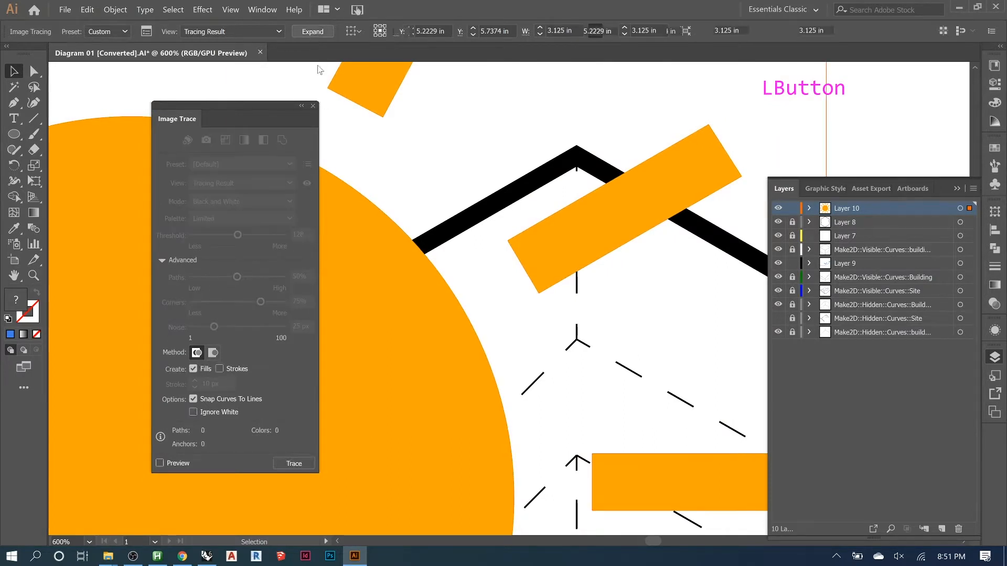
{"action": "left_click", "coordinate": [313, 106]}
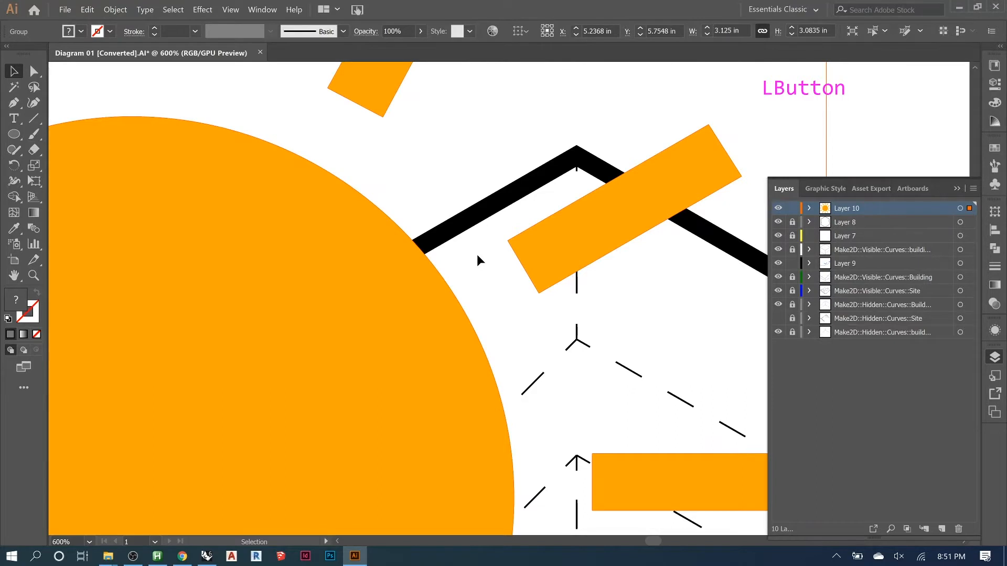
{"action": "scroll", "coordinate": [477, 254], "scroll_direction": "down", "scroll_amount": 4, "text": "alt"}
{"action": "left_click_drag", "start_coordinate": [418, 351], "coordinate": [282, 272]}
{"action": "left_click", "coordinate": [524, 175]}
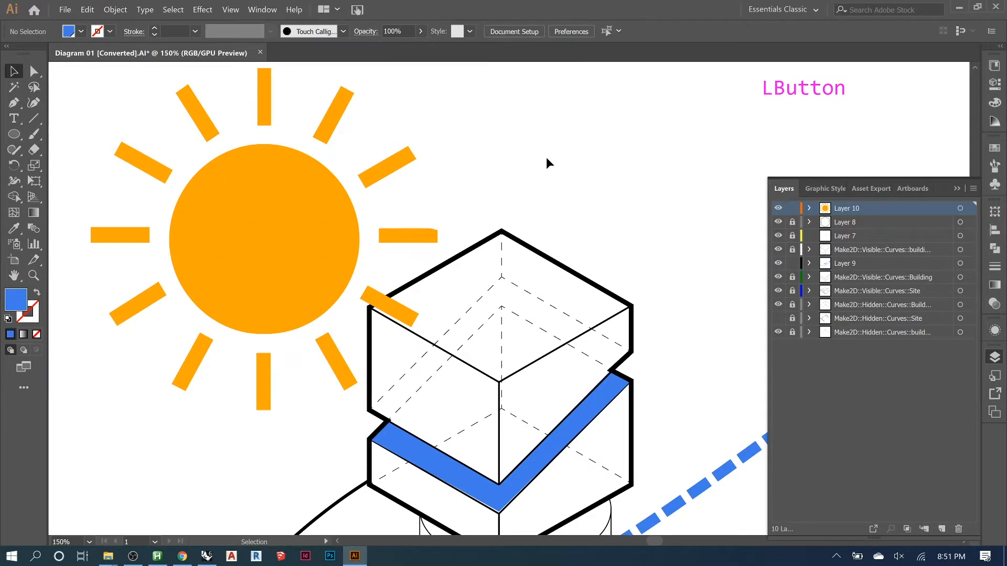
{"action": "left_click", "coordinate": [229, 237]}
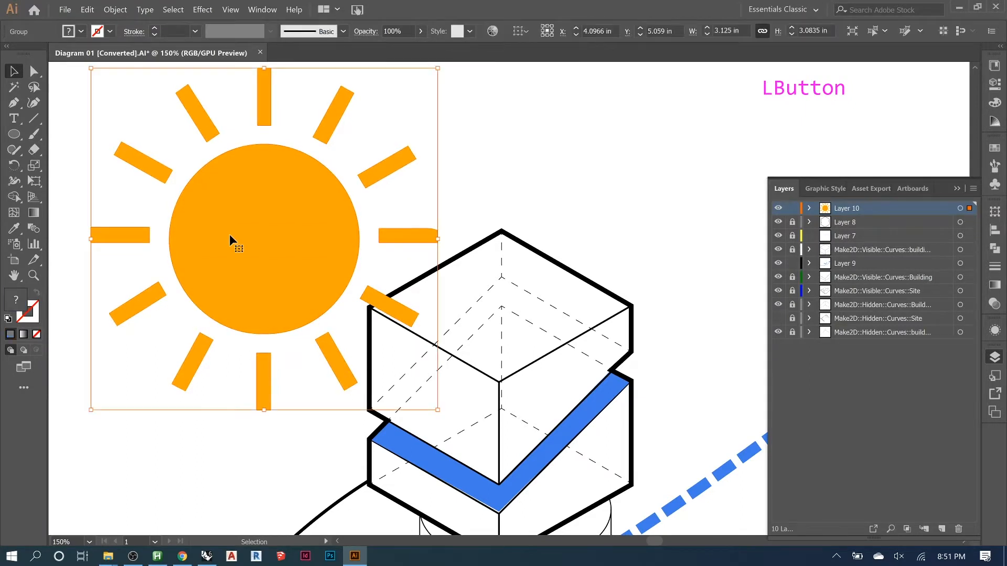
{"action": "scroll", "coordinate": [279, 227], "scroll_direction": "down", "scroll_amount": 2, "text": "alt"}
{"action": "left_click", "coordinate": [275, 230]}
{"action": "left_click", "coordinate": [275, 227]}
{"action": "left_click", "coordinate": [275, 226]}
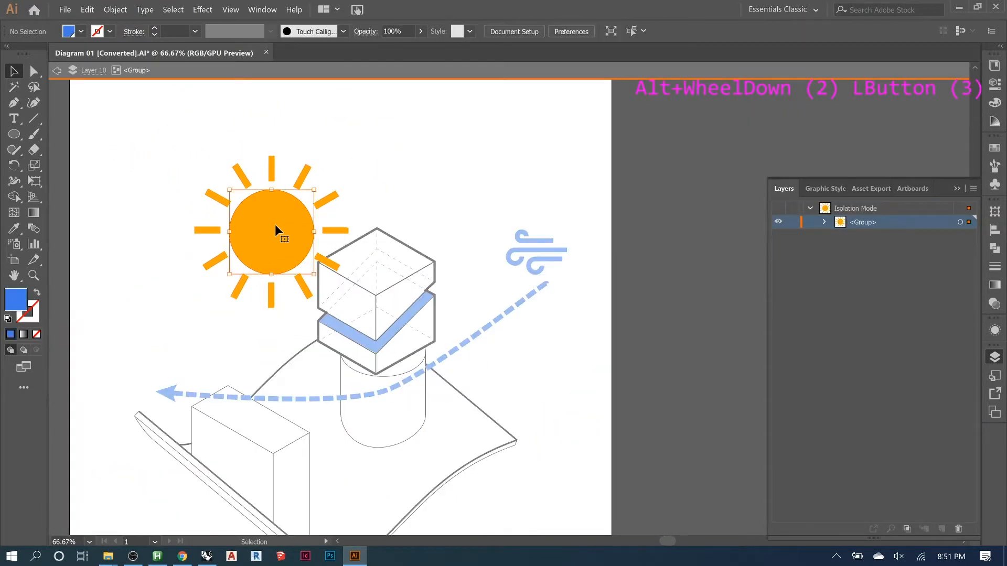
{"action": "left_click_drag", "start_coordinate": [157, 125], "coordinate": [427, 341]}
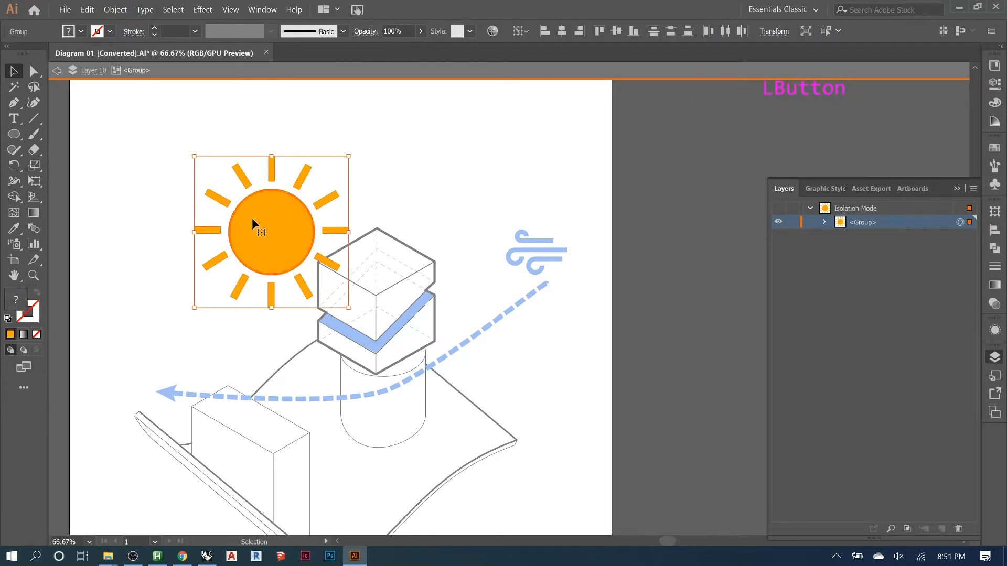
{"action": "key", "text": "Escape"}
Isolate the sun's central disc, save its orange fill as a new swatch, and exit isolation
{"action": "left_click", "coordinate": [263, 229]}
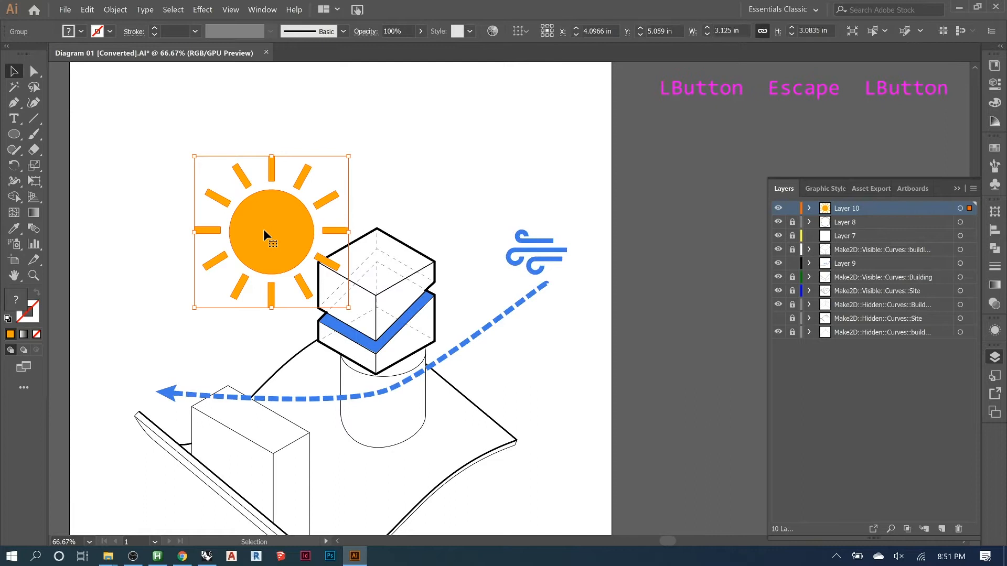
{"action": "left_click", "coordinate": [265, 225]}
{"action": "left_click", "coordinate": [267, 221]}
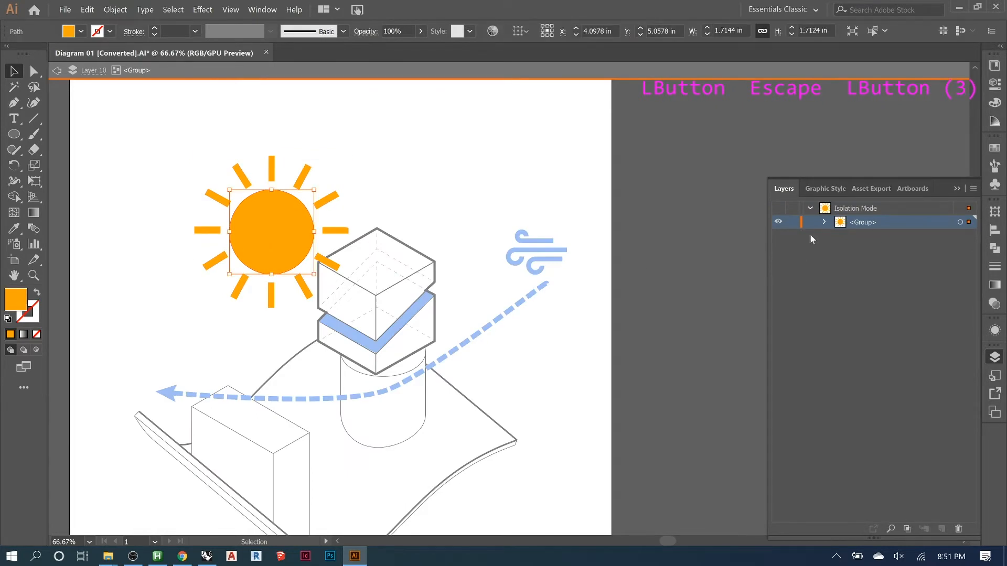
{"action": "left_click", "coordinate": [995, 148]}
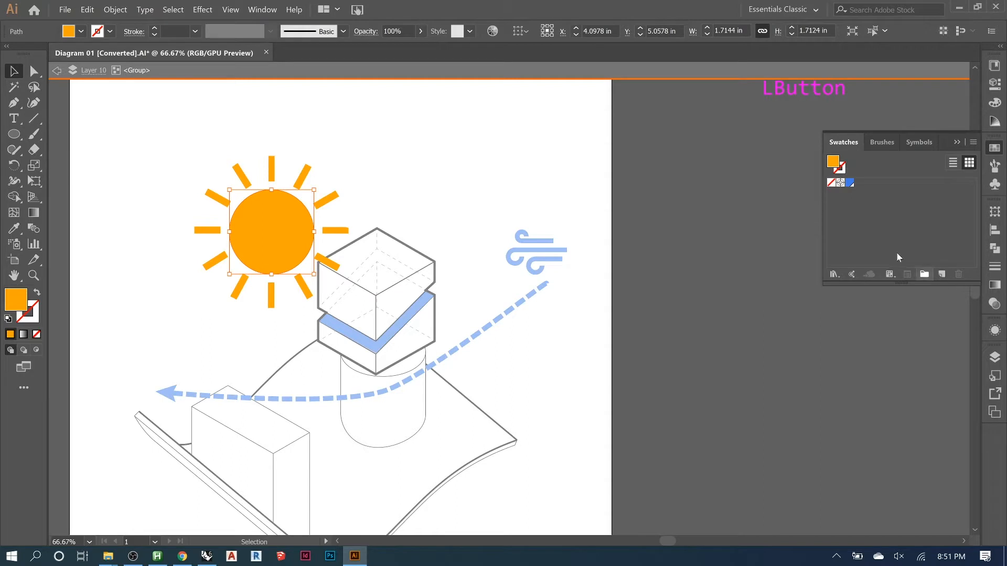
{"action": "left_click_drag", "start_coordinate": [835, 166], "coordinate": [894, 211]}
{"action": "key", "text": "Escape"}
{"action": "key", "text": "Escape"}
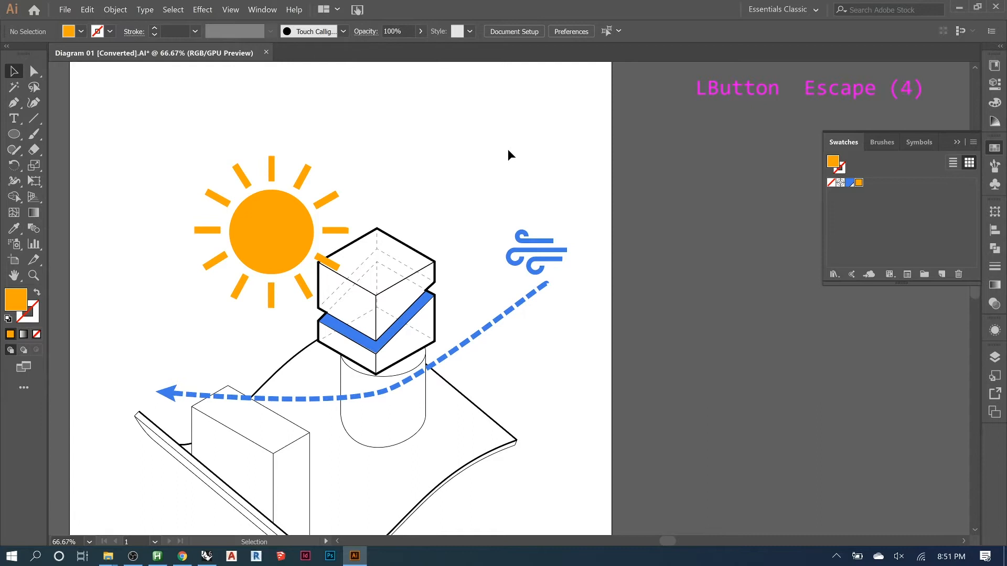
Move the whole sun icon up and to the left, clear of the building, and deselect it
{"action": "left_click_drag", "start_coordinate": [269, 231], "coordinate": [240, 206]}
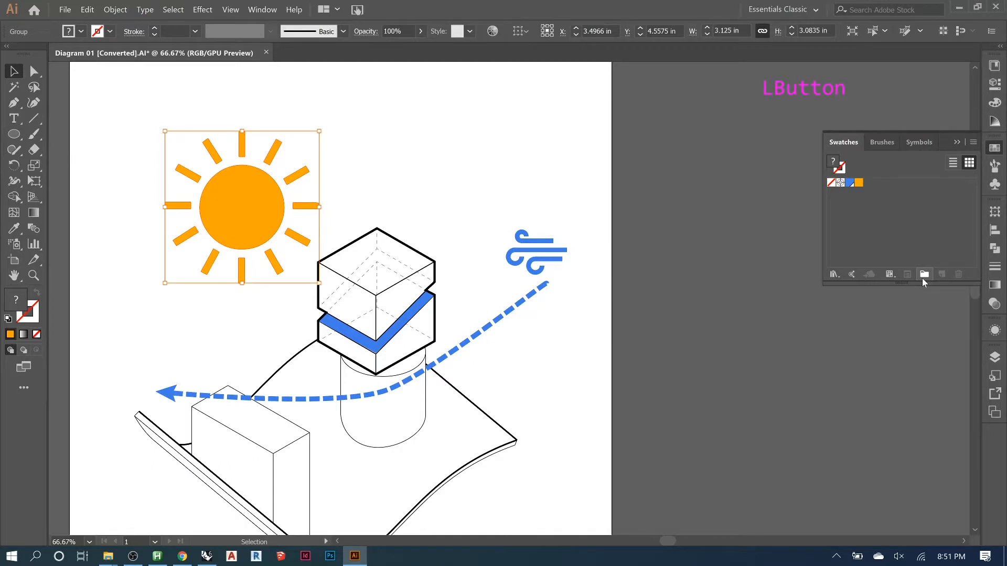
{"action": "left_click", "coordinate": [135, 118]}
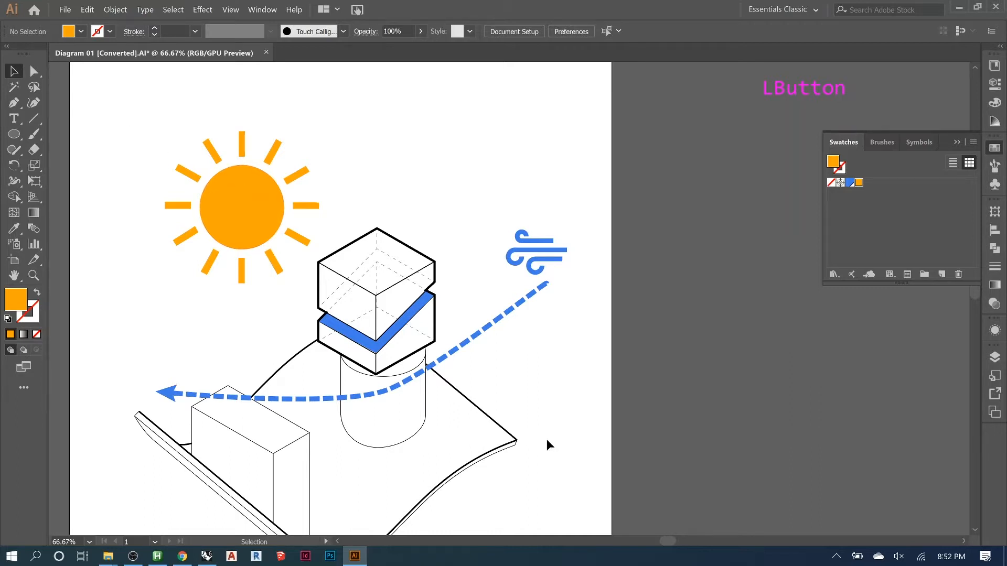
{"action": "left_click", "coordinate": [940, 275]}
Switch to Chrome, run a Google image search for "color pallette", and browse the palette images
{"action": "left_click", "coordinate": [178, 557]}
{"action": "left_click", "coordinate": [335, 34]}
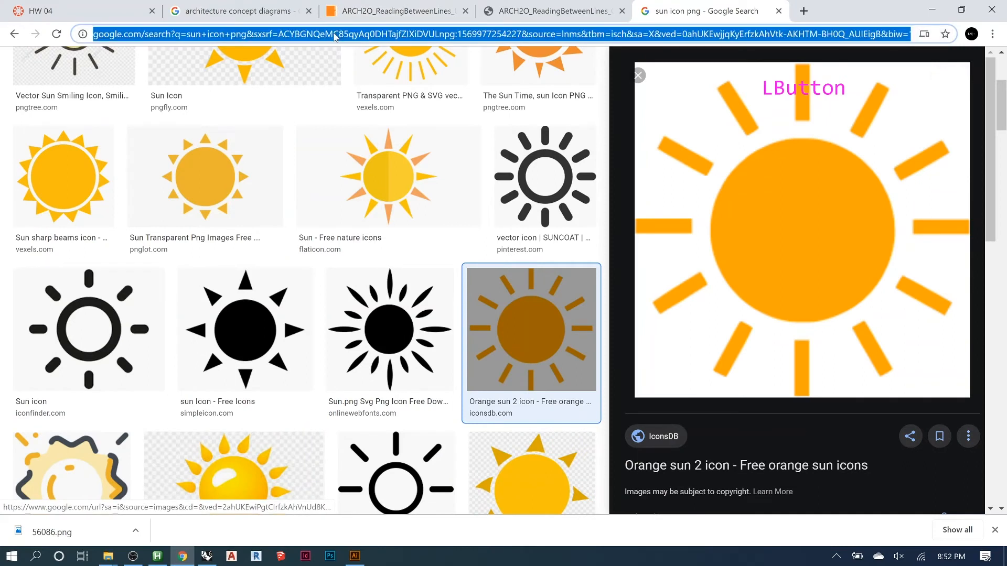
{"action": "type", "text": "color pallette"}
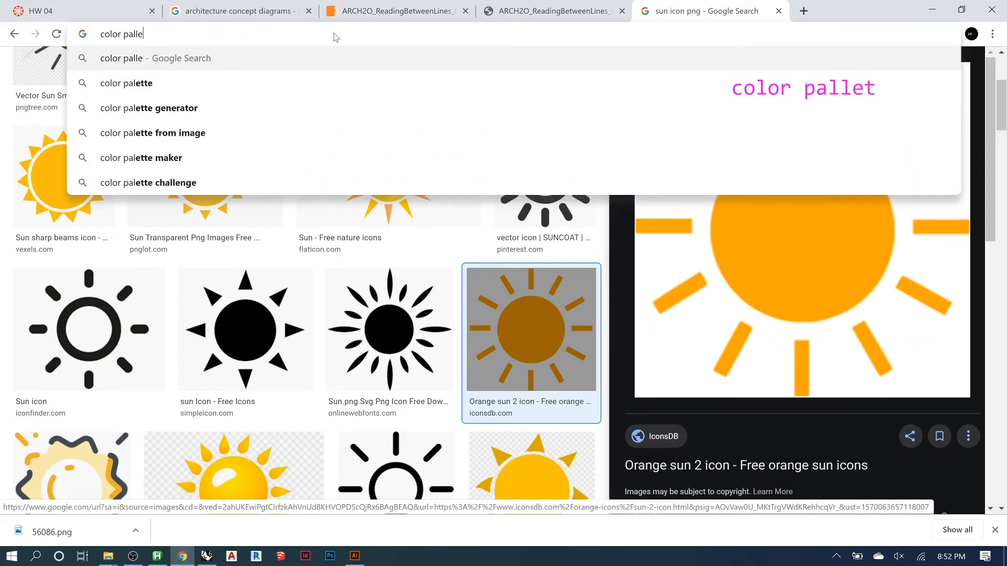
{"action": "key", "text": "Return"}
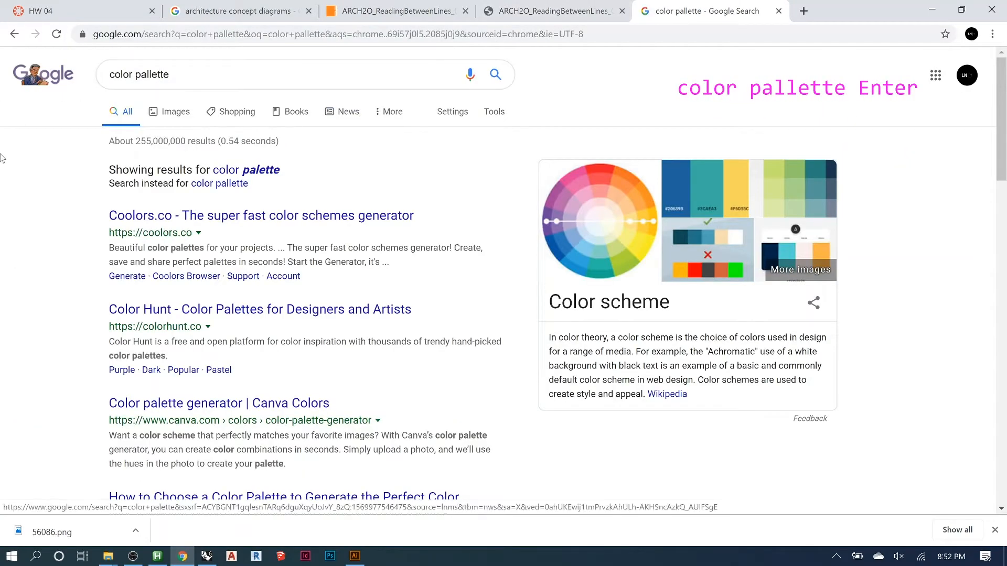
{"action": "left_click", "coordinate": [170, 112]}
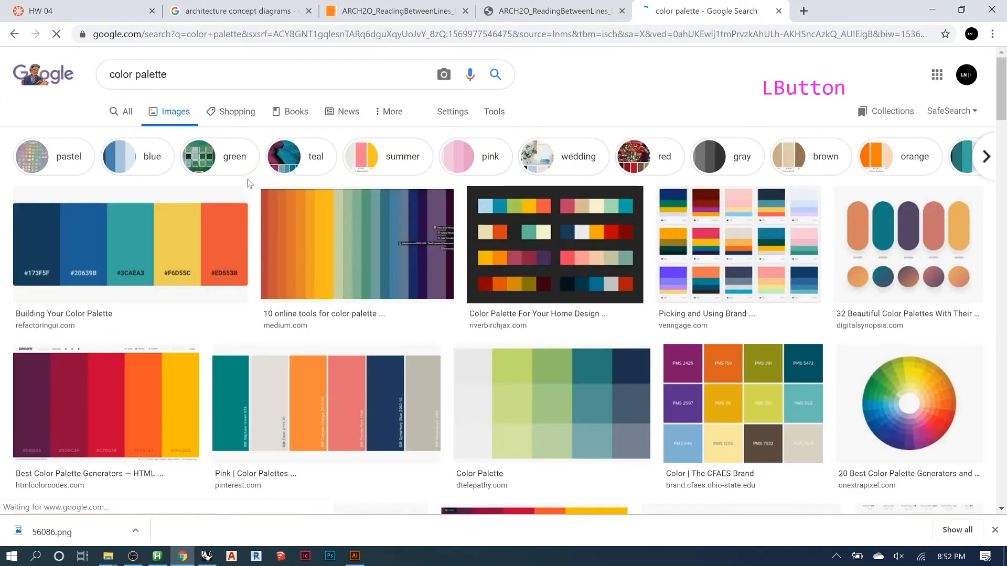
{"action": "scroll", "coordinate": [290, 194], "scroll_direction": "down", "scroll_amount": 4}
{"action": "scroll", "coordinate": [290, 194], "scroll_direction": "down", "scroll_amount": 5}
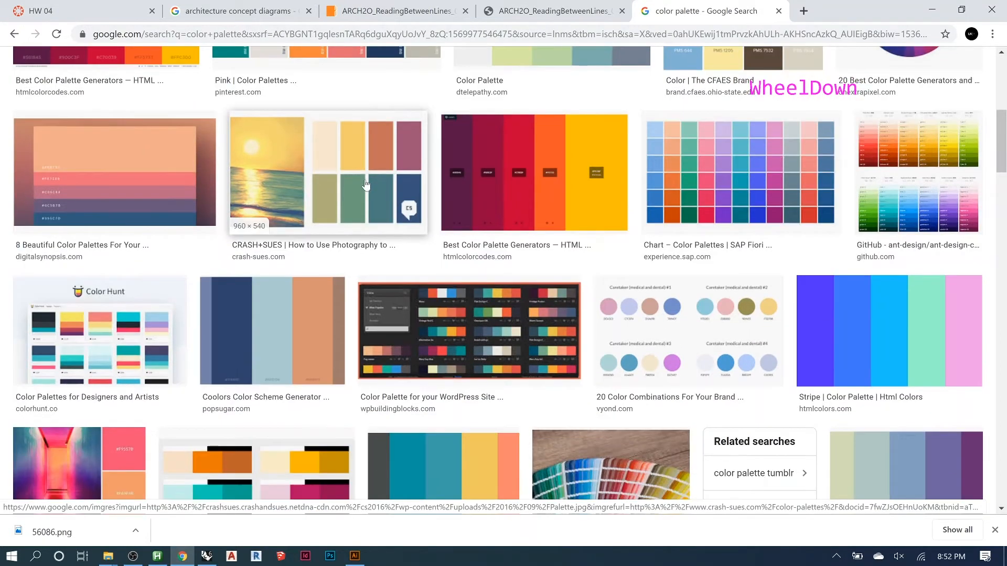
{"action": "scroll", "coordinate": [367, 183], "scroll_direction": "down", "scroll_amount": 1}
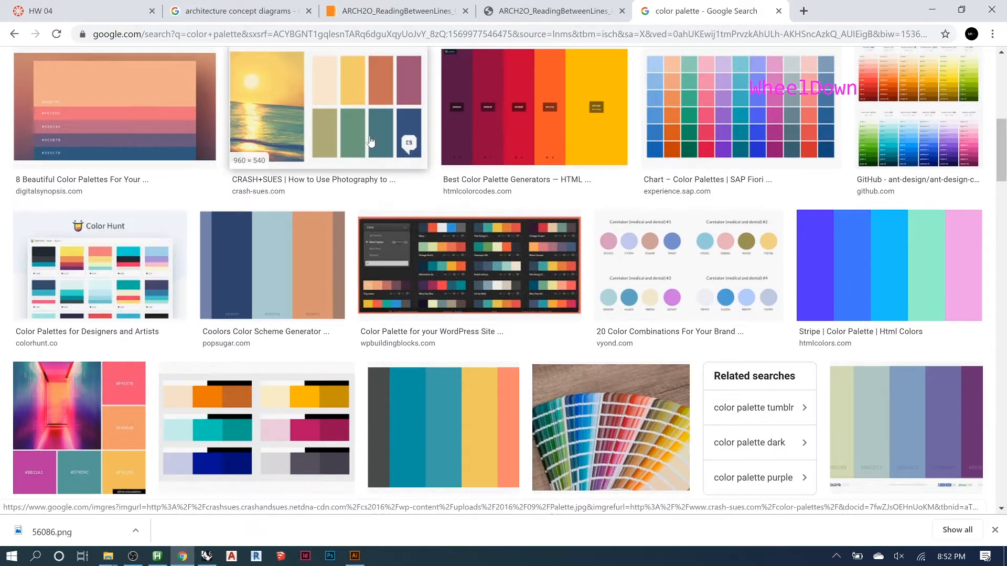
Copy the CRASH+SUES sunset palette image, paste it into the Illustrator diagram, and move it over the drawing
{"action": "left_click", "coordinate": [370, 142]}
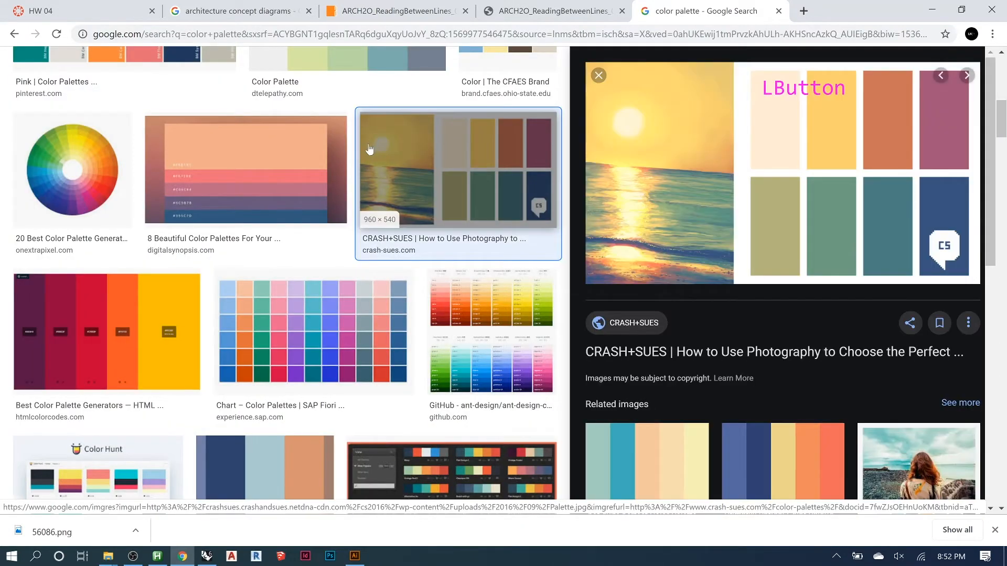
{"action": "right_click", "coordinate": [792, 187]}
{"action": "left_click", "coordinate": [831, 337]}
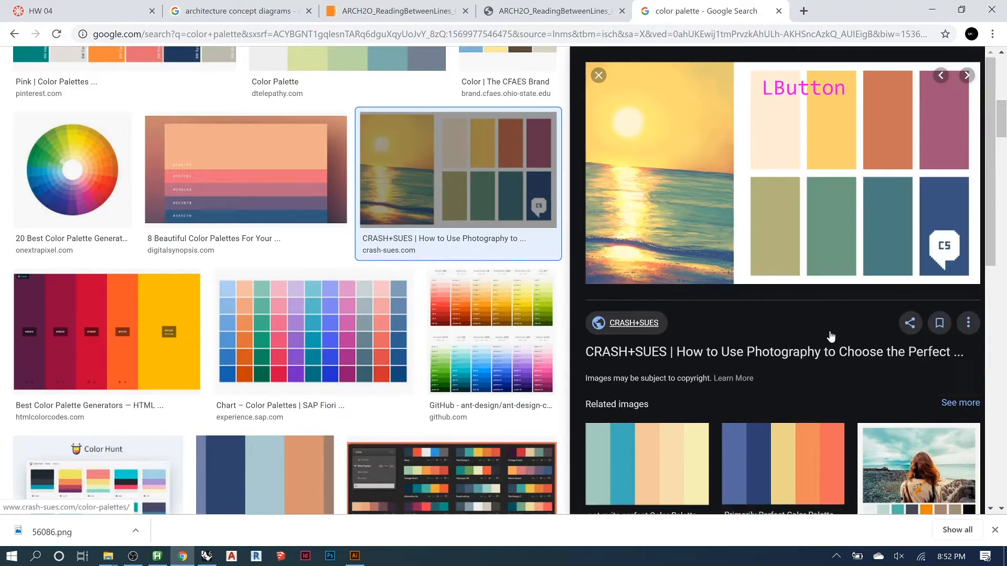
{"action": "left_click", "coordinate": [354, 556]}
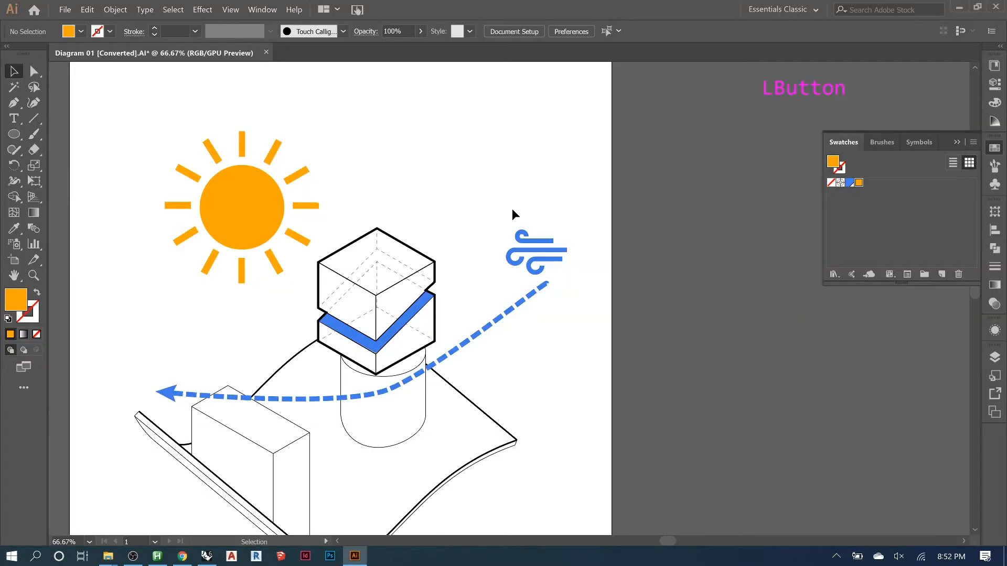
{"action": "key", "text": "ctrl+v"}
{"action": "left_click_drag", "start_coordinate": [542, 283], "coordinate": [233, 237]}
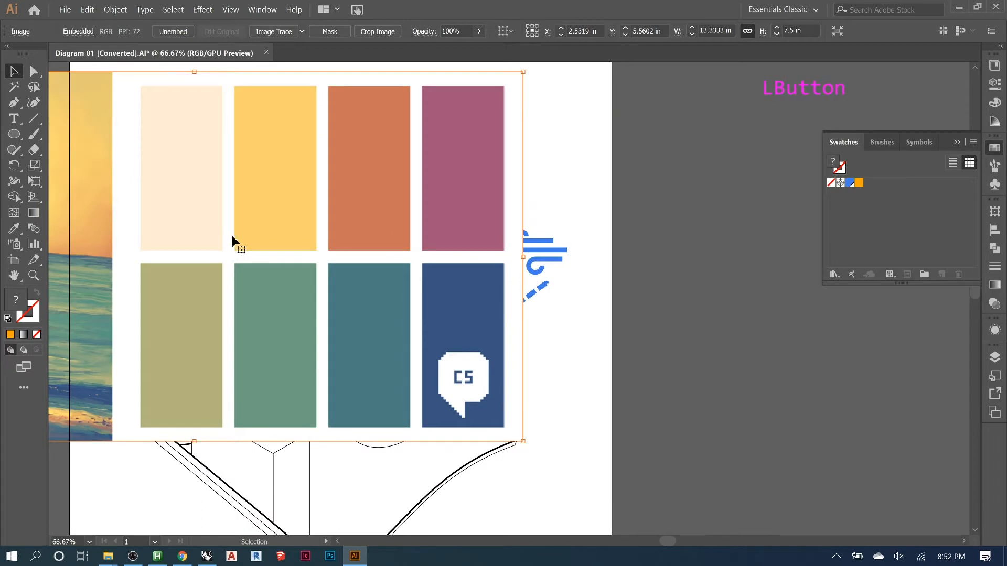
Apply Image Trace to the pasted palette image, using Color mode with the Limited palette
{"action": "left_click", "coordinate": [265, 32]}
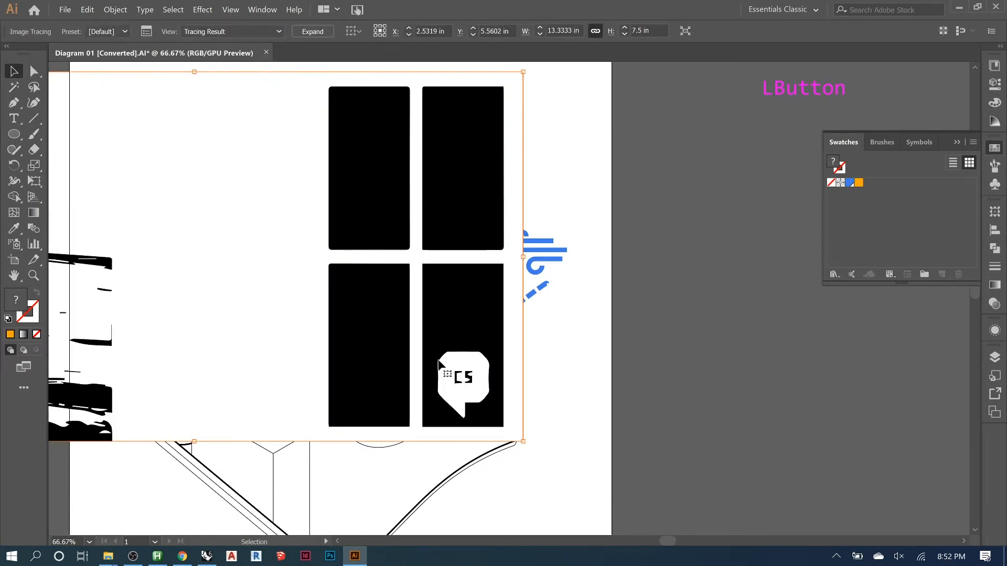
{"action": "left_click", "coordinate": [145, 32]}
{"action": "mouse_move", "coordinate": [228, 108]}
{"action": "left_mouse_down"}
{"action": "mouse_move", "coordinate": [540, 126]}
{"action": "mouse_move", "coordinate": [633, 118]}
{"action": "left_mouse_up"}
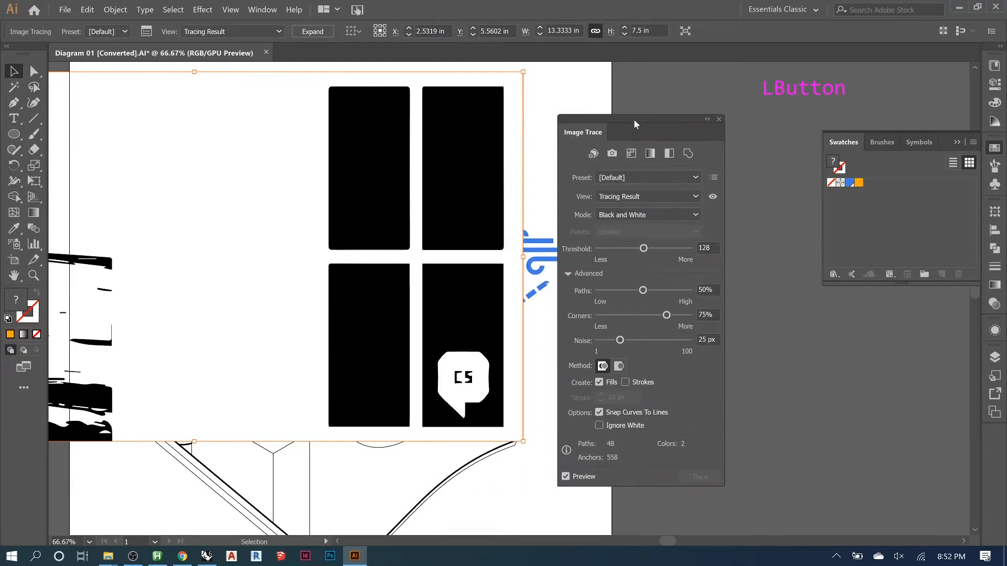
{"action": "left_click_drag", "start_coordinate": [294, 358], "coordinate": [392, 323]}
{"action": "mouse_move", "coordinate": [387, 268]}
{"action": "left_mouse_down"}
{"action": "mouse_move", "coordinate": [322, 310]}
{"action": "mouse_move", "coordinate": [303, 337]}
{"action": "left_mouse_up"}
{"action": "left_click", "coordinate": [654, 213]}
{"action": "left_click", "coordinate": [640, 234]}
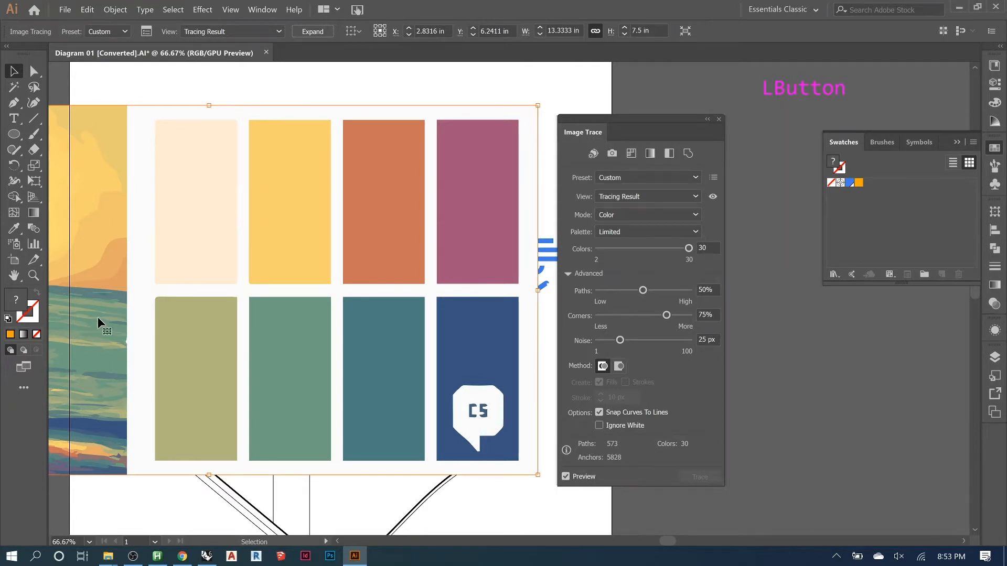
Set the palette trace to 14 colors with Ignore White enabled, and expand it into paths
{"action": "left_click", "coordinate": [673, 248]}
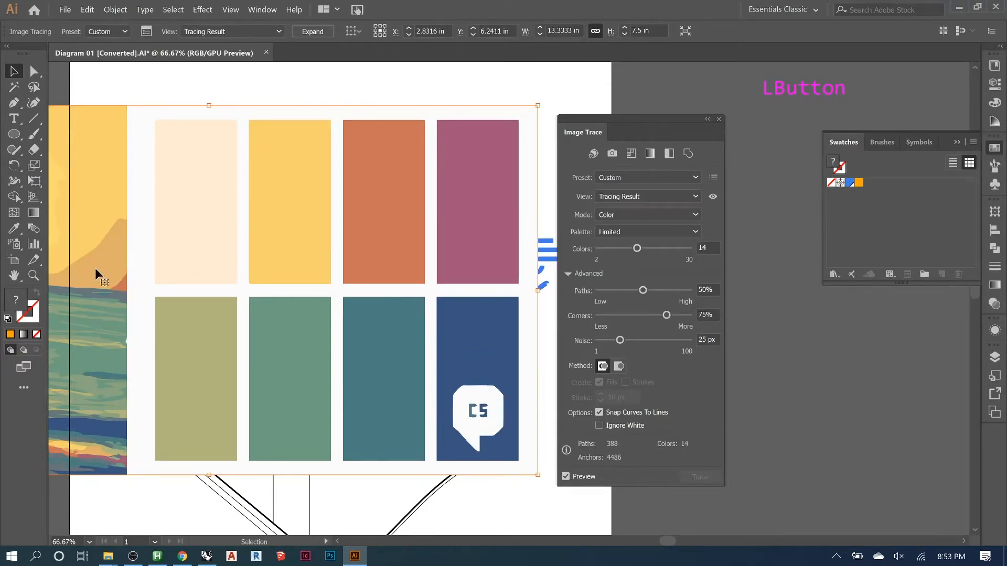
{"action": "left_click", "coordinate": [615, 425]}
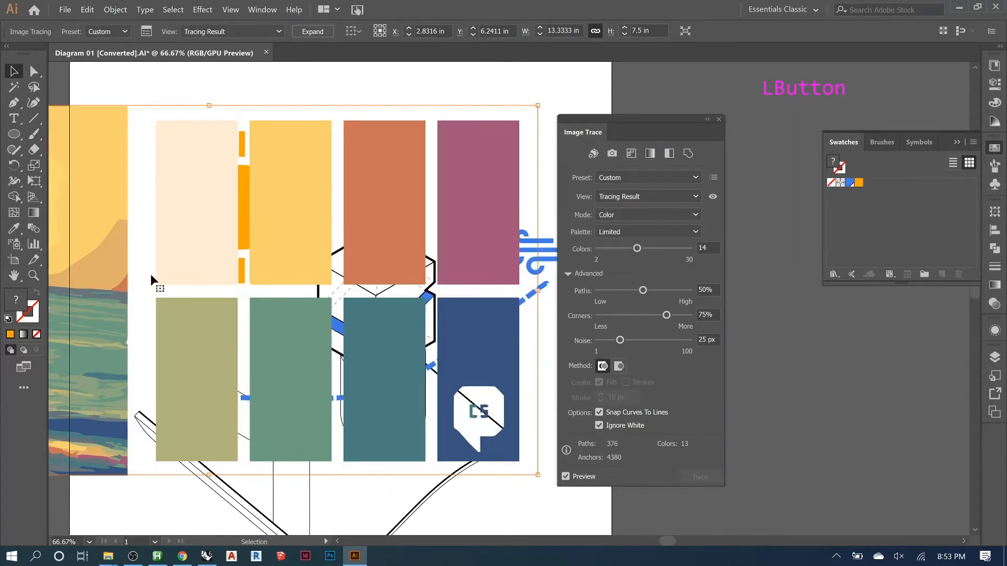
{"action": "left_click", "coordinate": [719, 120]}
{"action": "scroll", "coordinate": [736, 205], "scroll_direction": "down", "scroll_amount": 1}
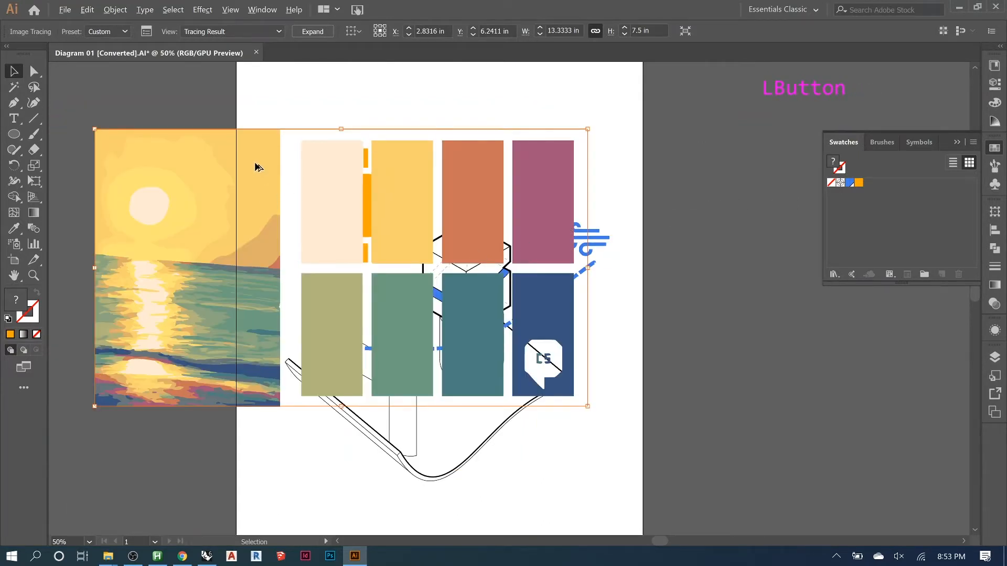
{"action": "mouse_move", "coordinate": [257, 167]}
{"action": "left_mouse_down"}
{"action": "mouse_move", "coordinate": [257, 198]}
{"action": "mouse_move", "coordinate": [274, 178]}
{"action": "left_mouse_up"}
{"action": "left_click", "coordinate": [312, 31]}
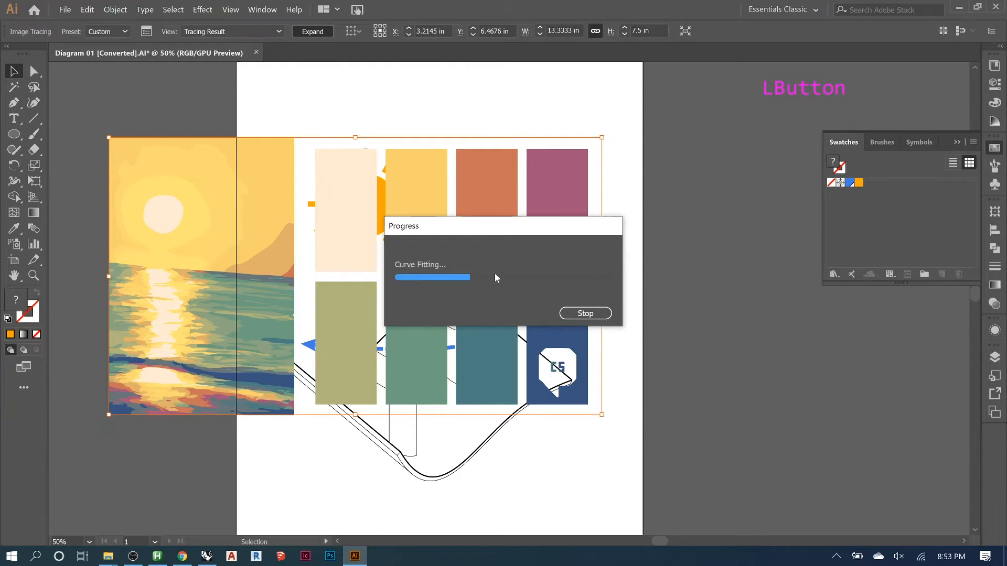
Isolate the traced group, select the eight color rectangles, and save them as a color group named "Pallette 01"
{"action": "double_click", "coordinate": [339, 240]}
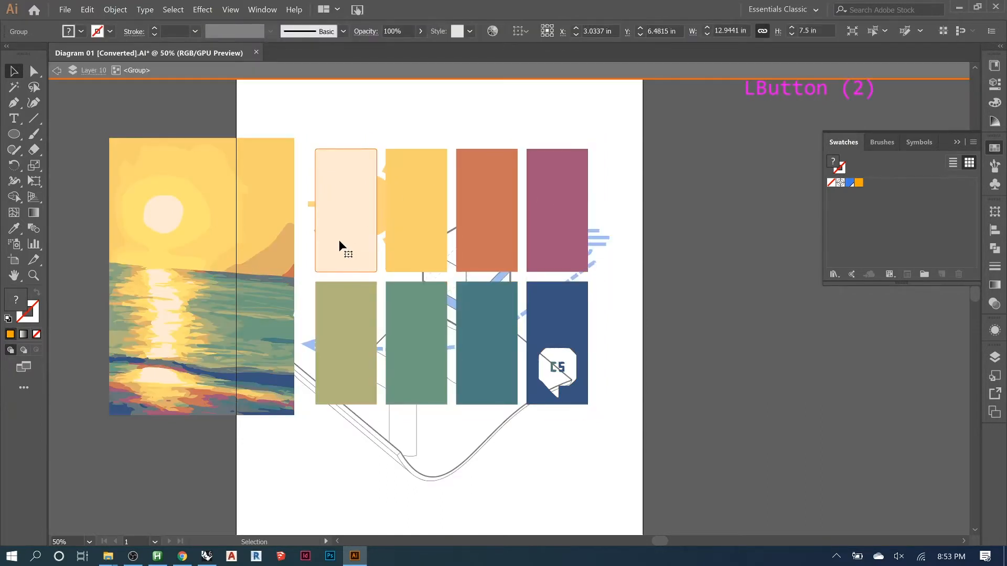
{"action": "left_click_drag", "start_coordinate": [308, 132], "coordinate": [609, 330]}
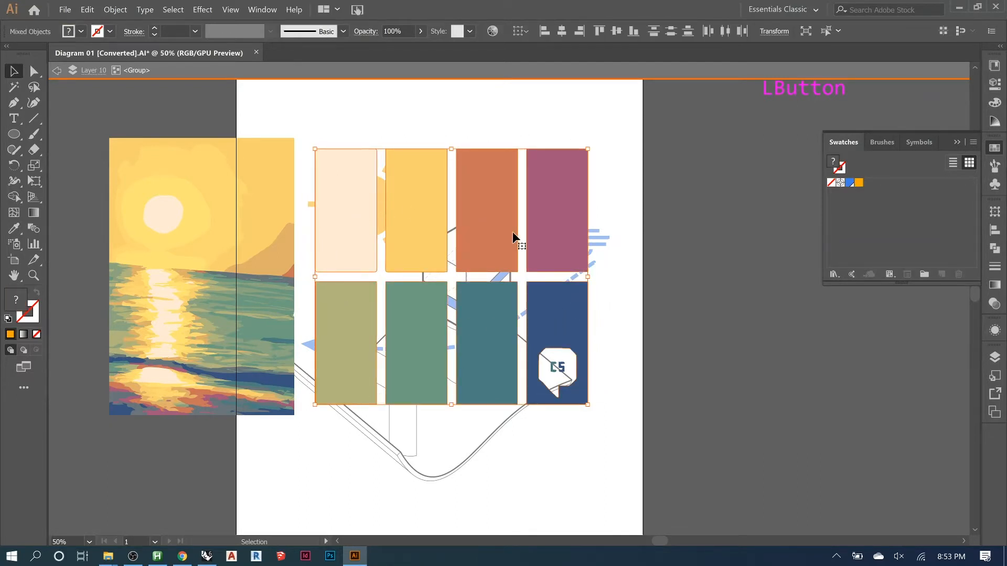
{"action": "left_click", "coordinate": [924, 274]}
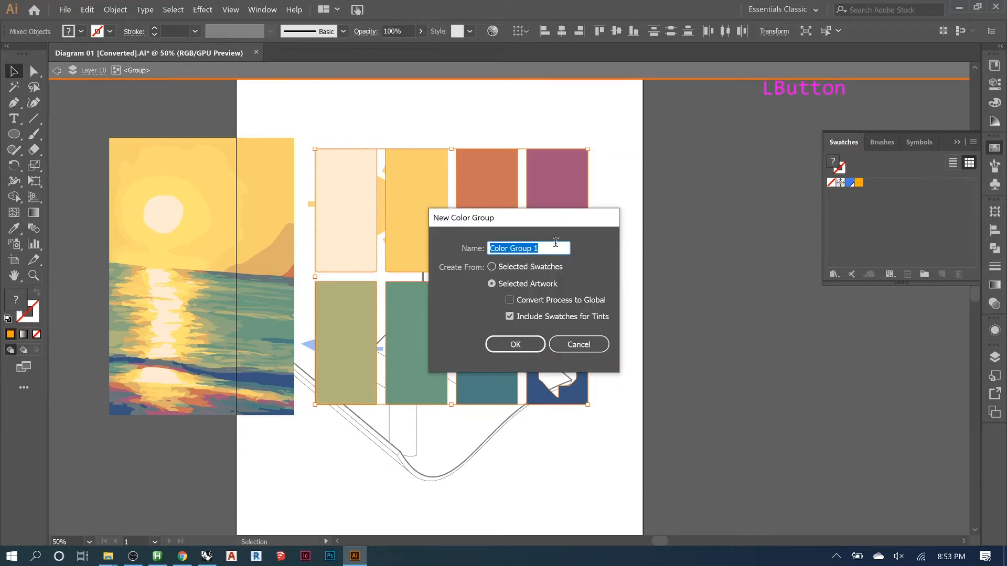
{"action": "type", "text": "Pallette 01"}
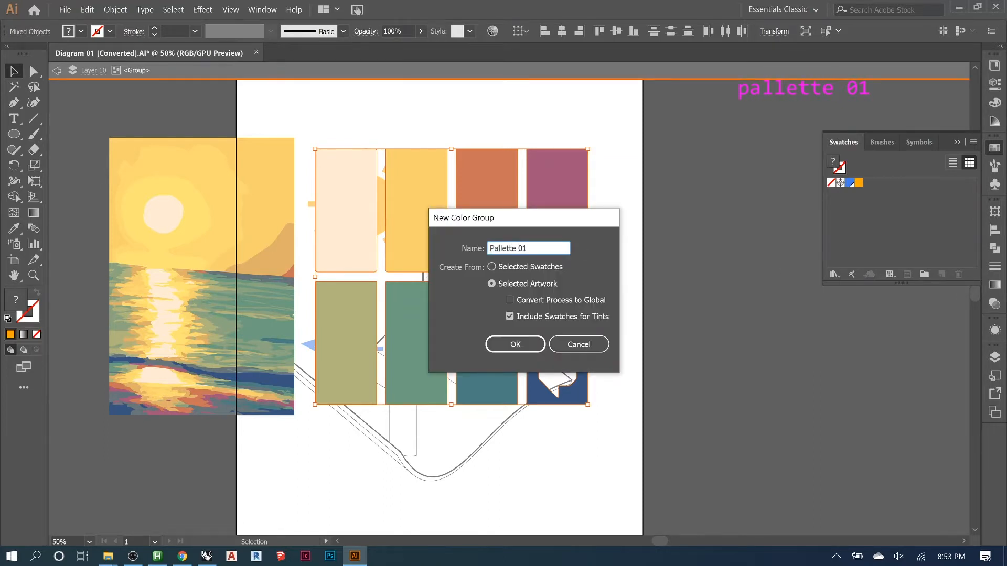
{"action": "key", "text": "Return"}
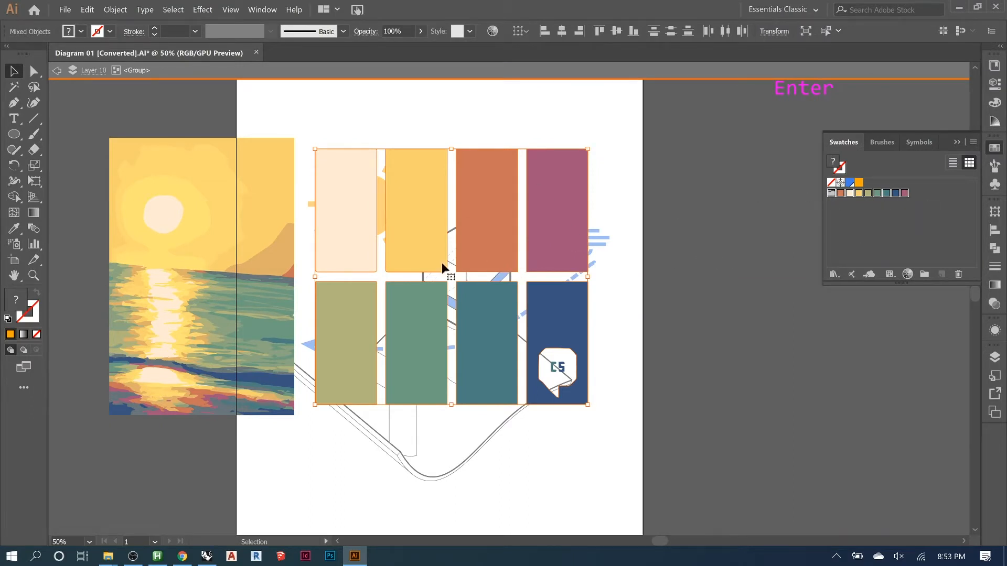
Exit isolation and delete the traced palette artwork from the diagram
{"action": "key", "text": "Escape"}
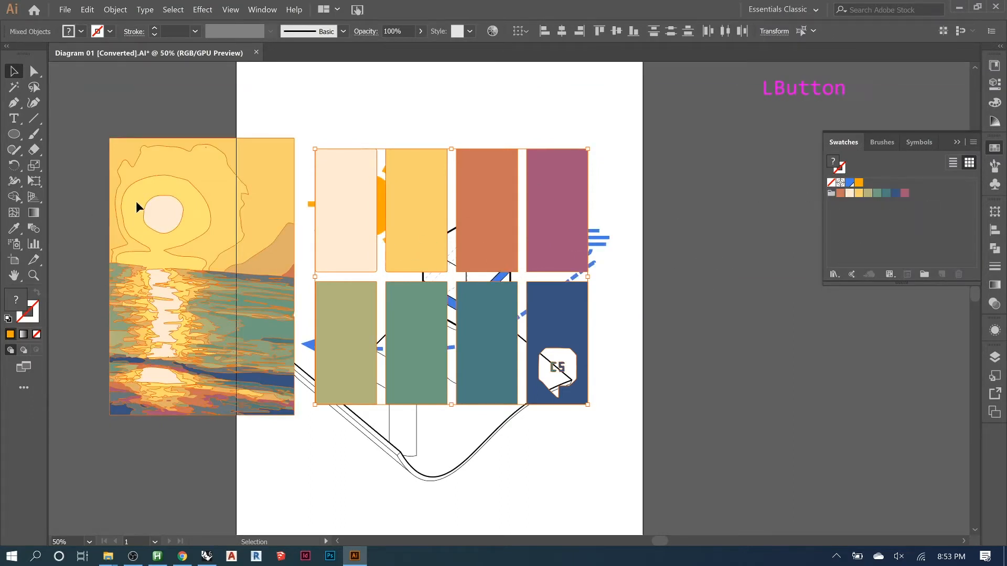
{"action": "left_click", "coordinate": [136, 202]}
{"action": "key", "text": "Delete"}
Recolor the sun icon's disc and rays with the light yellow swatch from the palette group, and exit isolation
{"action": "left_click", "coordinate": [370, 201]}
{"action": "left_click", "coordinate": [370, 199]}
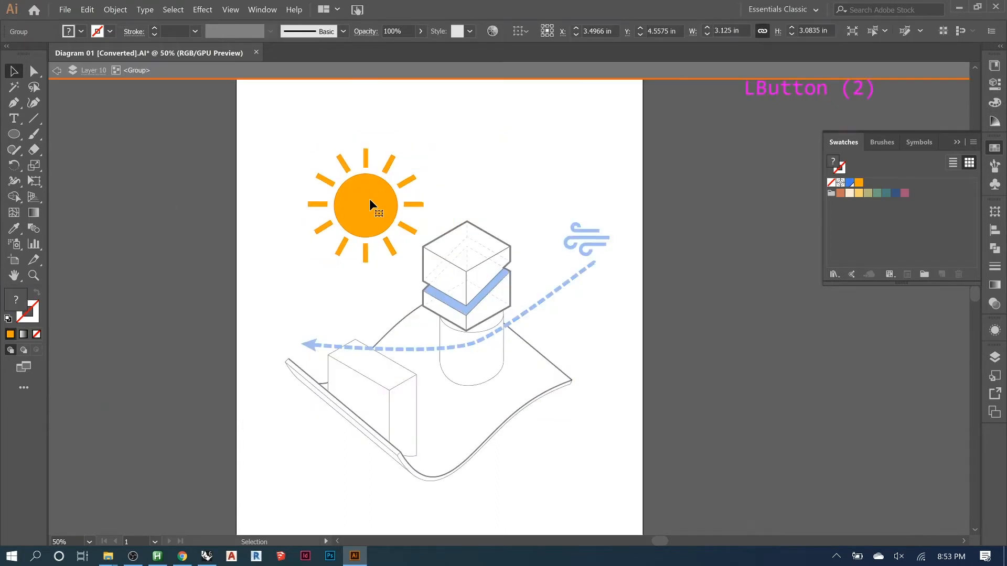
{"action": "left_click", "coordinate": [369, 200]}
{"action": "left_click", "coordinate": [859, 193]}
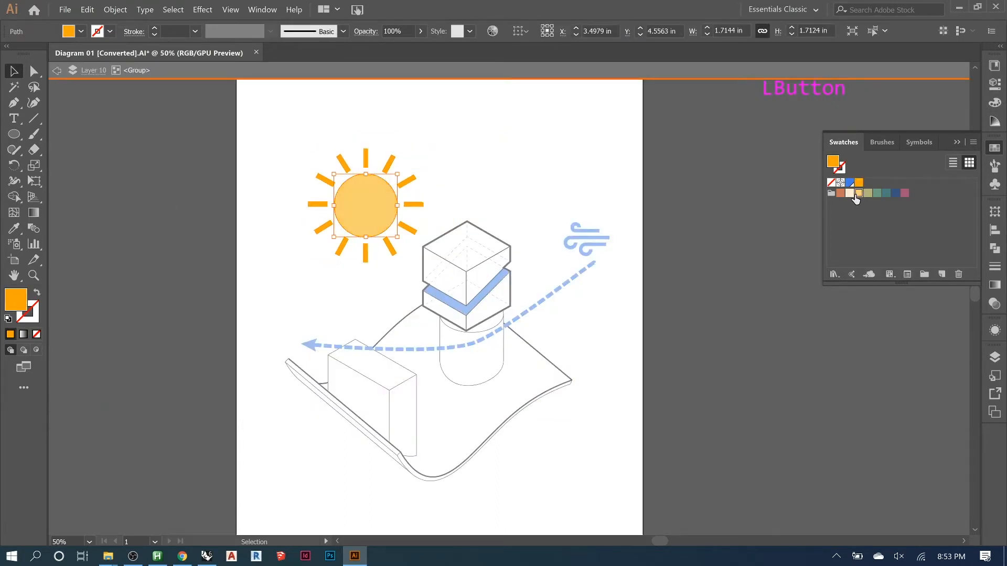
{"action": "left_click_drag", "start_coordinate": [299, 134], "coordinate": [420, 263]}
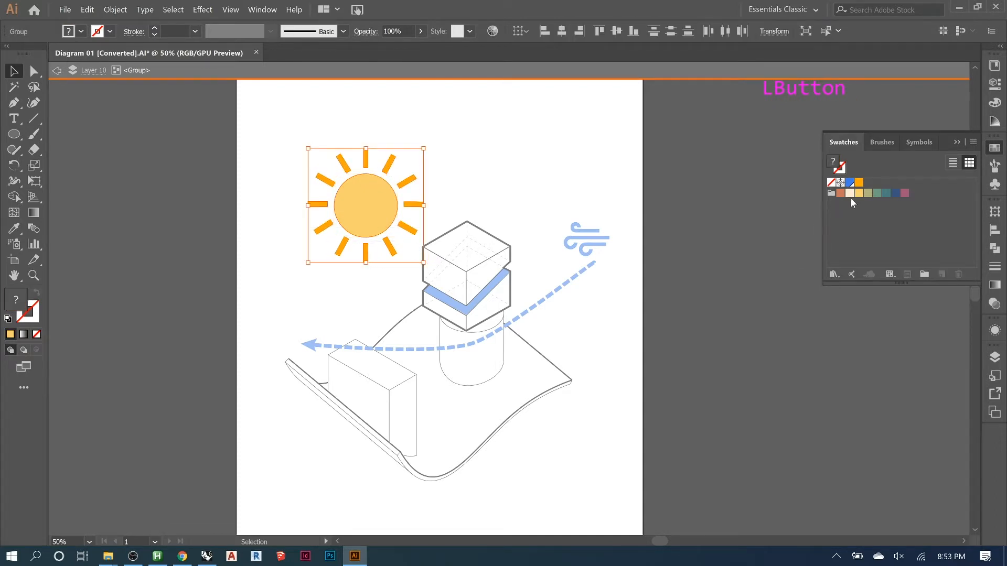
{"action": "left_click", "coordinate": [859, 193]}
{"action": "left_click", "coordinate": [521, 241]}
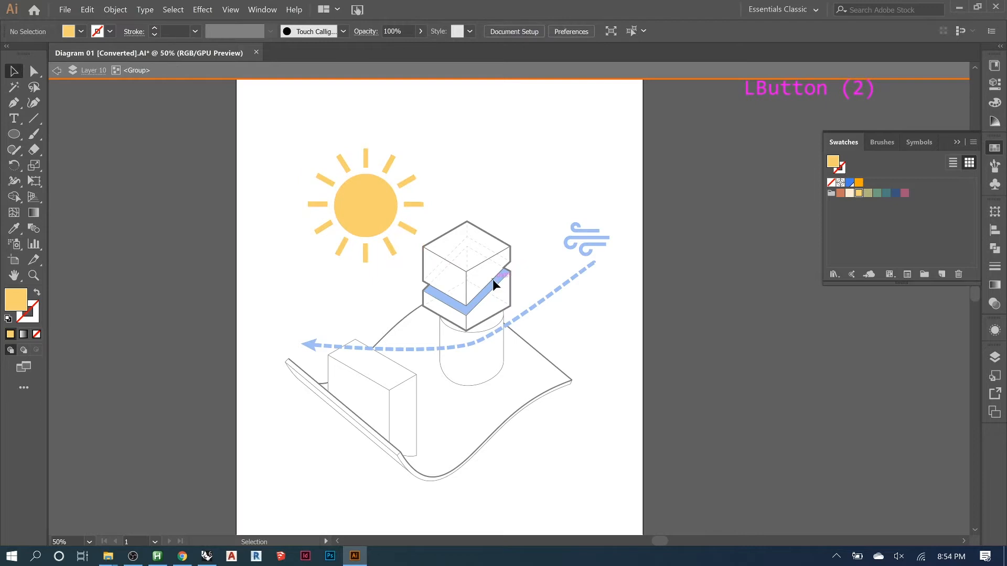
{"action": "key", "text": "Escape"}
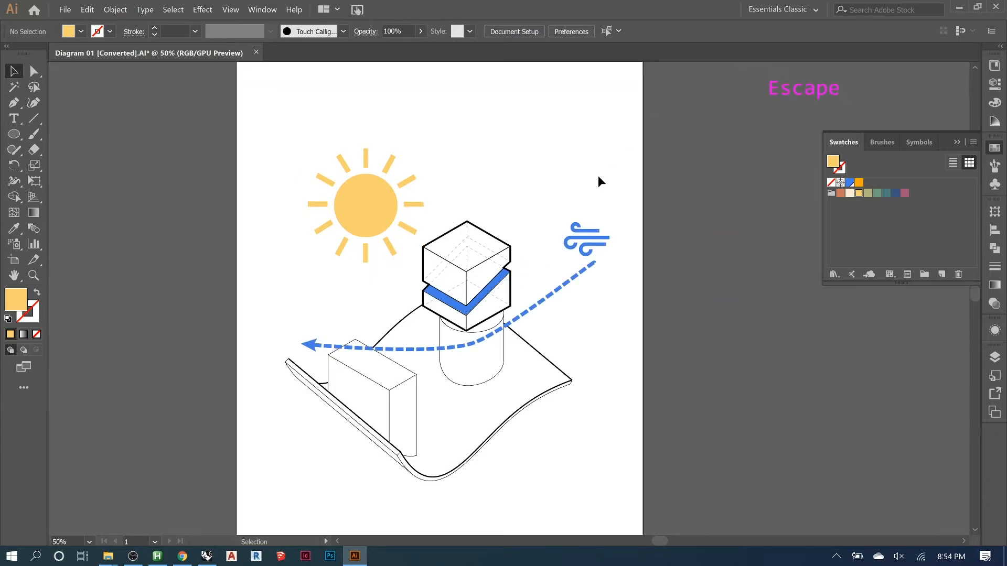
Recolor the building's accent band fill and the dashed wind arrow's stroke with the palette's dark blue swatch
{"action": "left_click", "coordinate": [476, 307]}
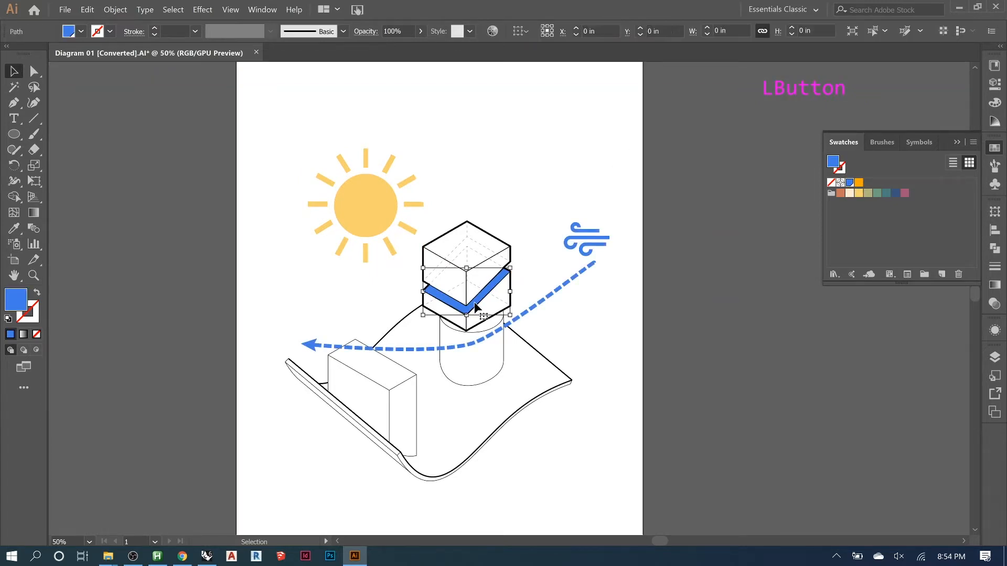
{"action": "left_click", "coordinate": [895, 193]}
{"action": "left_click", "coordinate": [650, 281]}
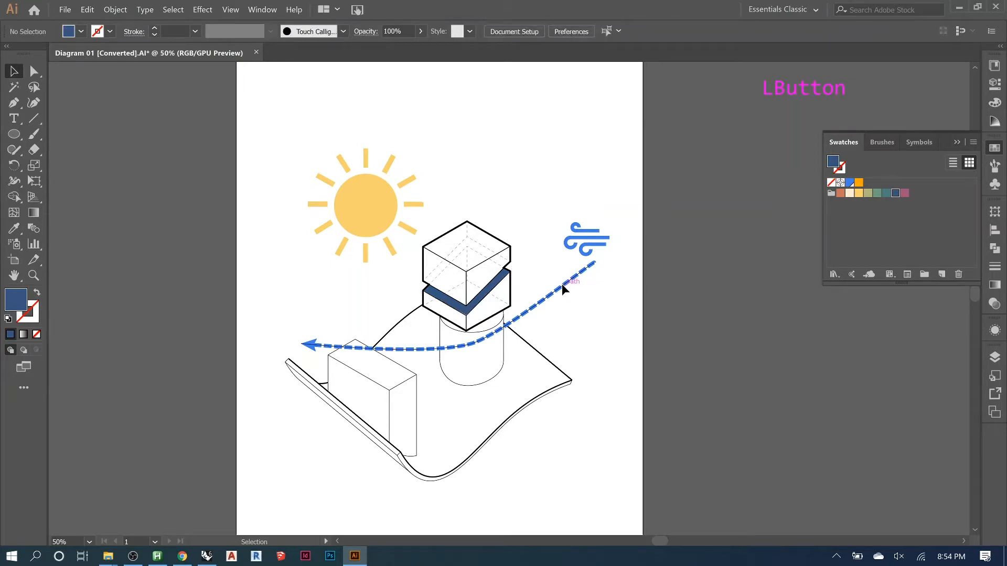
{"action": "left_click", "coordinate": [565, 284]}
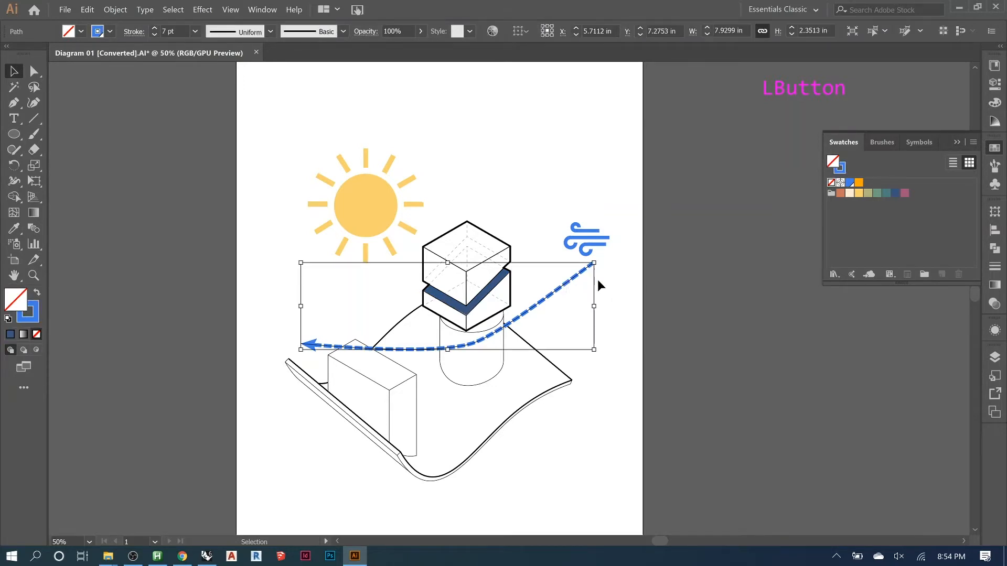
{"action": "left_click", "coordinate": [844, 168]}
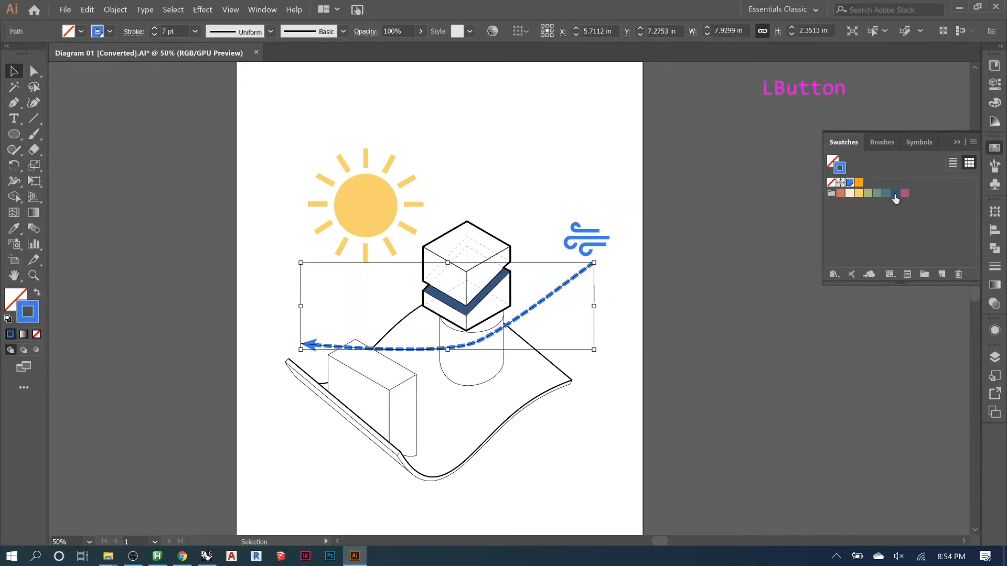
{"action": "left_click", "coordinate": [895, 194]}
{"action": "left_click", "coordinate": [690, 269]}
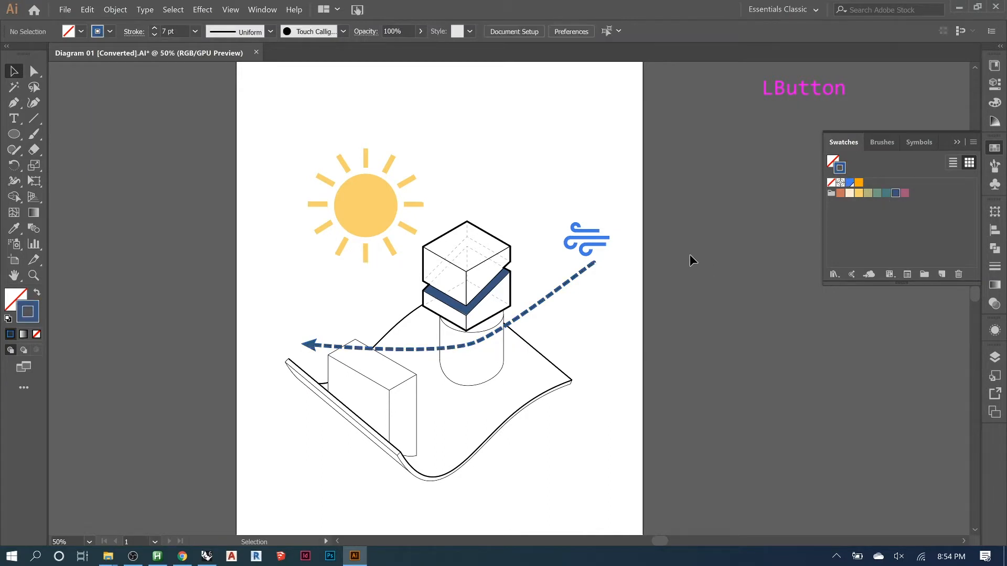
Isolate the wind icon group, fill all its paths with the palette's dark blue, and exit isolation
{"action": "left_click", "coordinate": [603, 249]}
{"action": "double_click", "coordinate": [601, 247]}
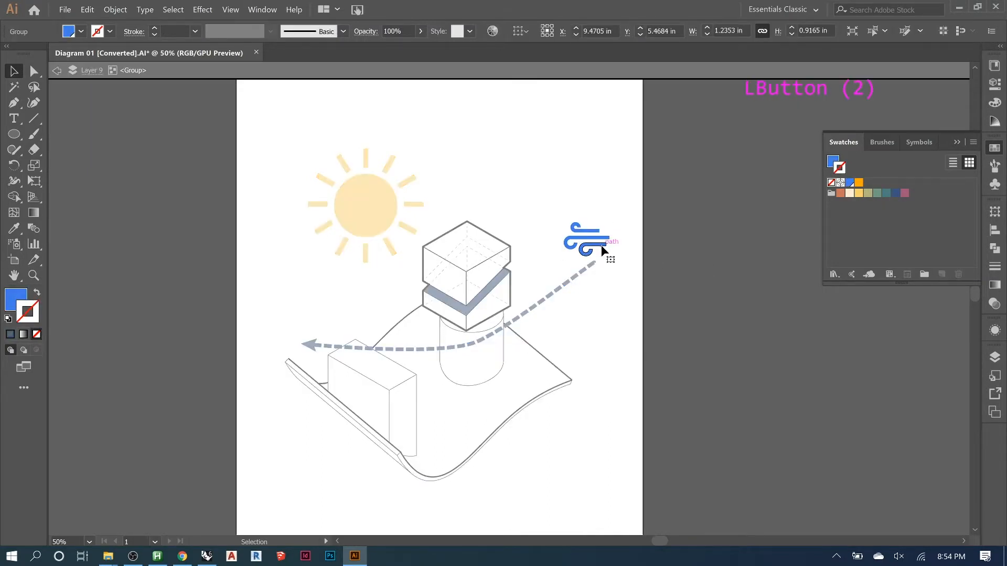
{"action": "left_click_drag", "start_coordinate": [561, 210], "coordinate": [663, 244]}
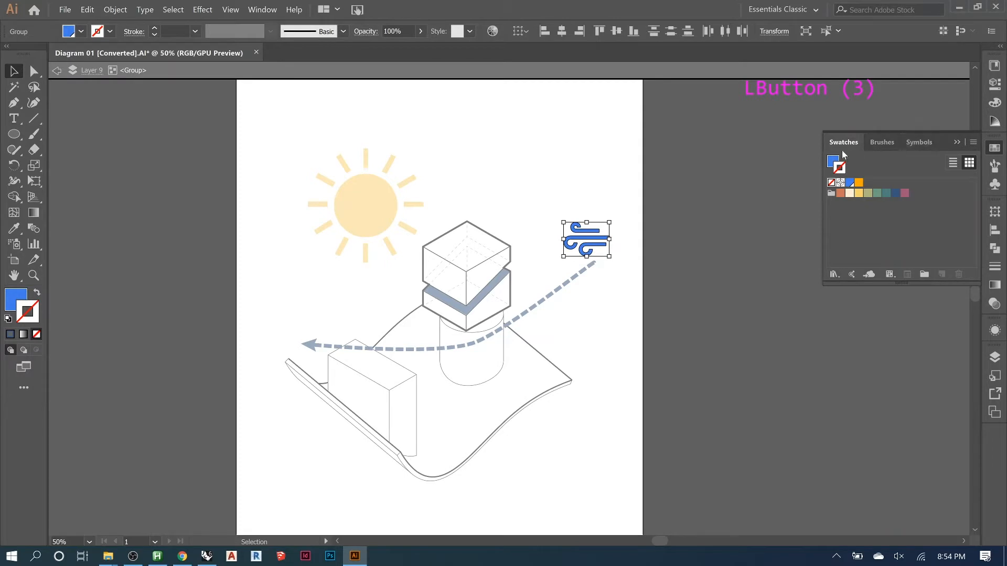
{"action": "left_click", "coordinate": [833, 161]}
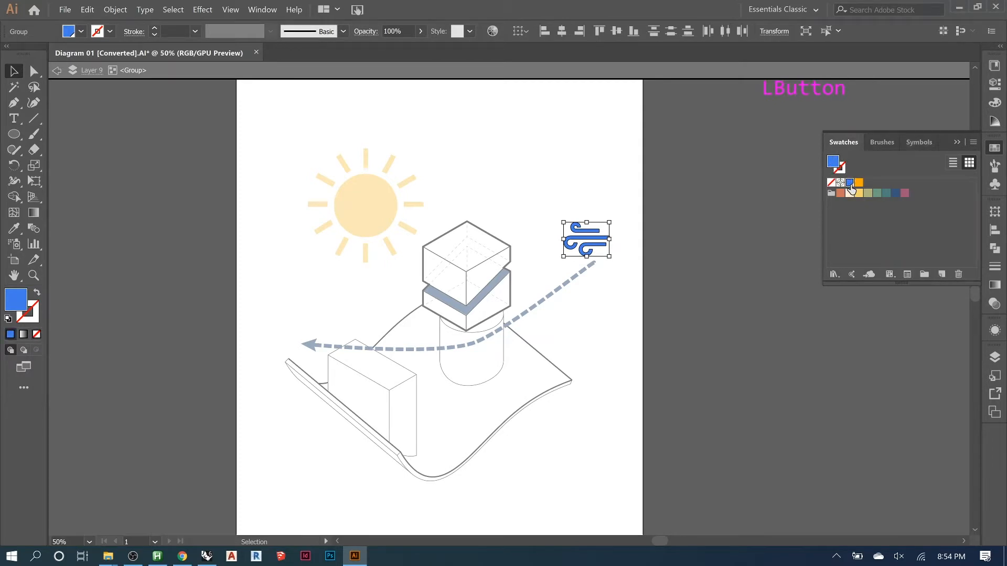
{"action": "left_click", "coordinate": [895, 193]}
{"action": "double_click", "coordinate": [704, 199]}
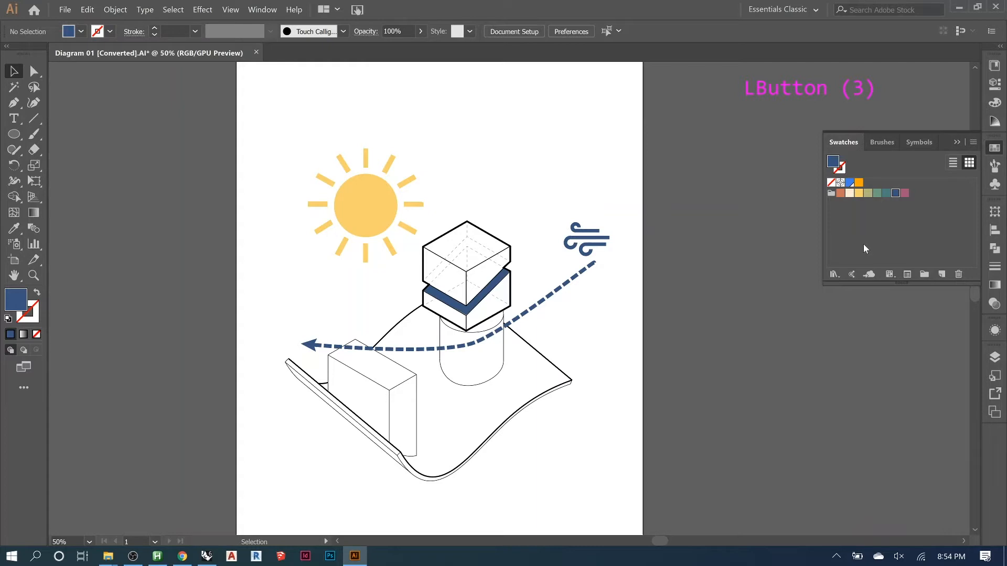
Look through the PANTONE+ Pastels & Neons Uncoated color book library and close it
{"action": "left_click", "coordinate": [833, 277]}
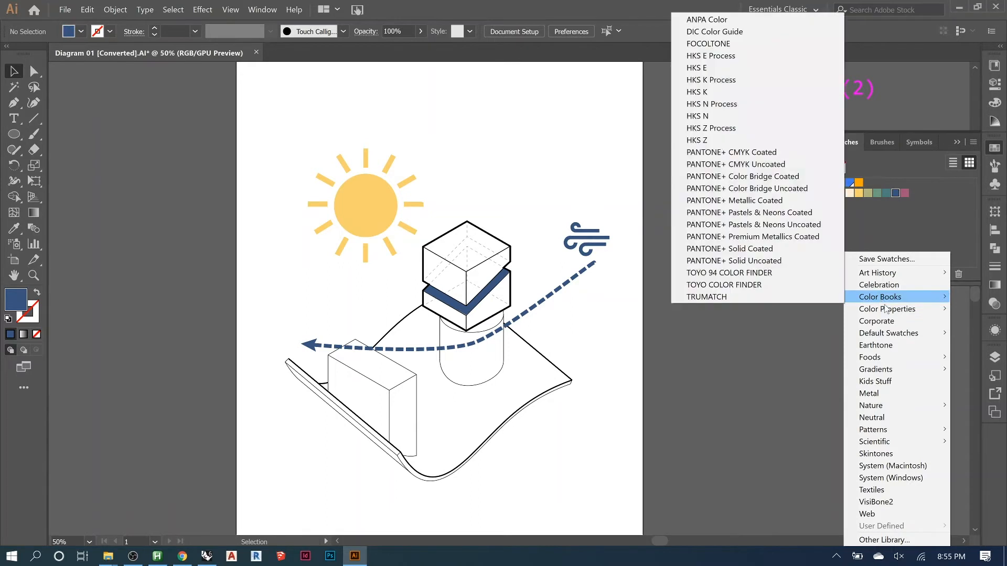
{"action": "mouse_move", "coordinate": [887, 313]}
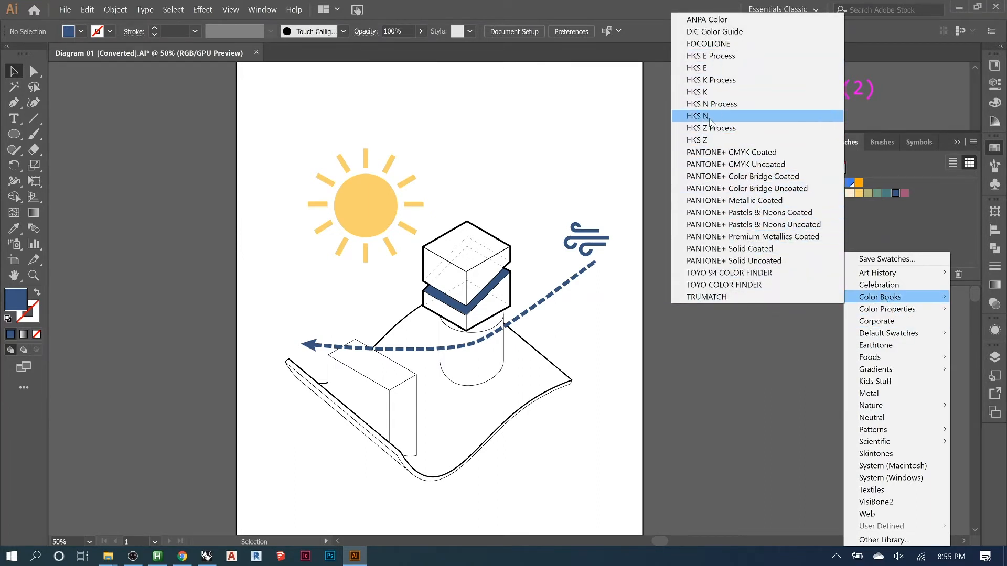
{"action": "left_click", "coordinate": [712, 225]}
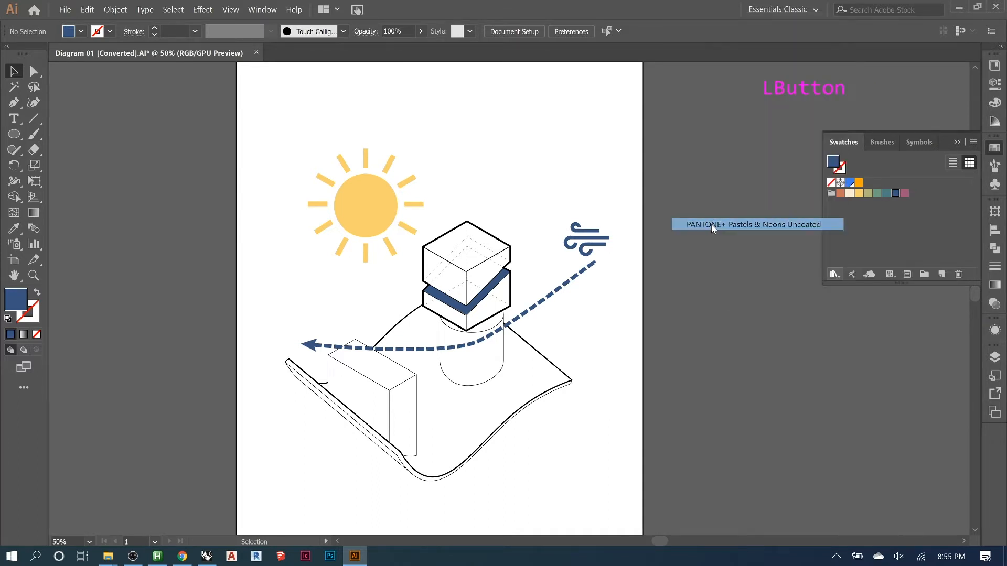
{"action": "left_click_drag", "start_coordinate": [539, 263], "coordinate": [445, 83]}
{"action": "left_click_drag", "start_coordinate": [526, 180], "coordinate": [529, 280]}
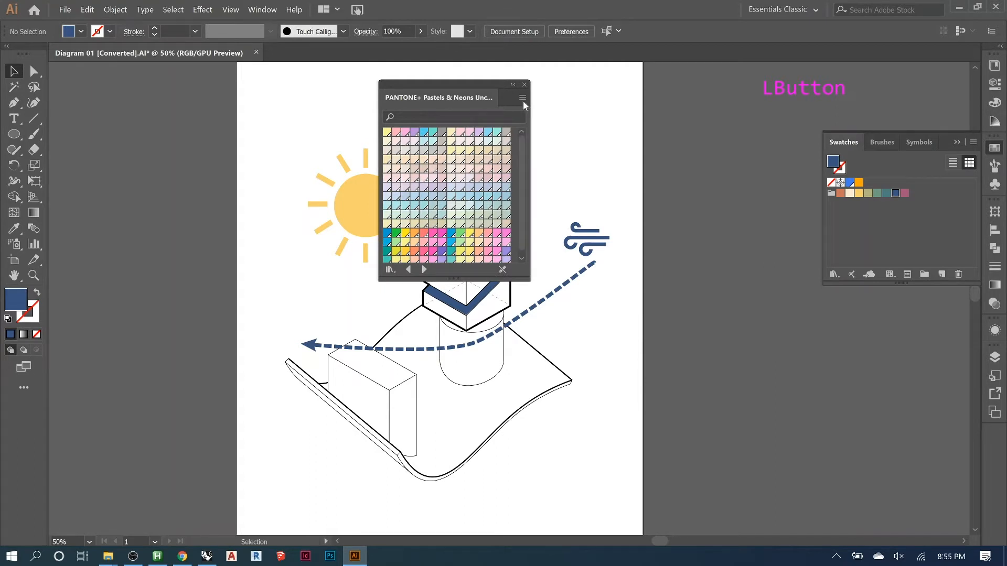
{"action": "left_click", "coordinate": [524, 84]}
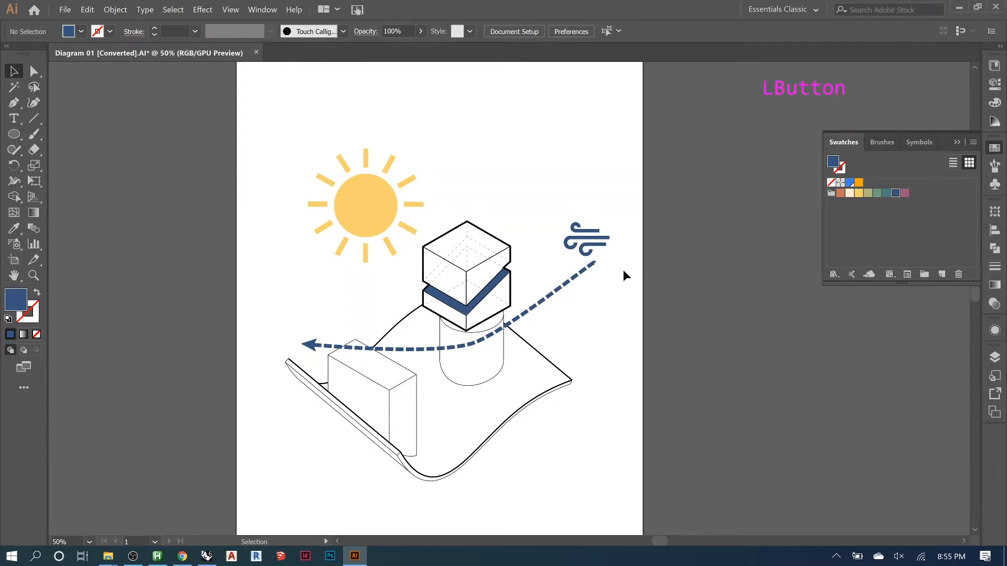
Hide Layer 10 with the sun icon and Layer 9 with the wind graphics and blue band
{"action": "left_click", "coordinate": [352, 217]}
{"action": "left_click", "coordinate": [958, 142]}
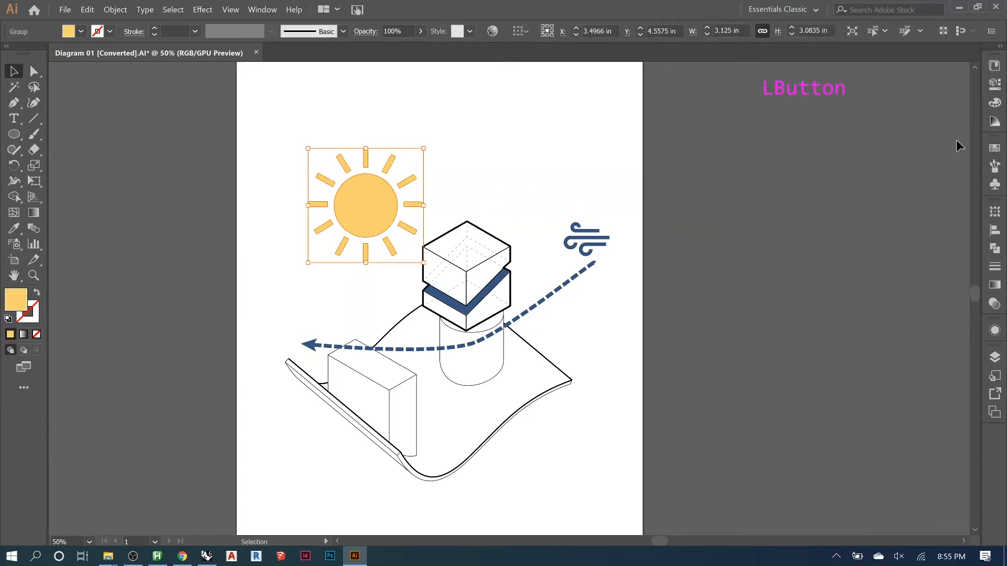
{"action": "left_click", "coordinate": [995, 357]}
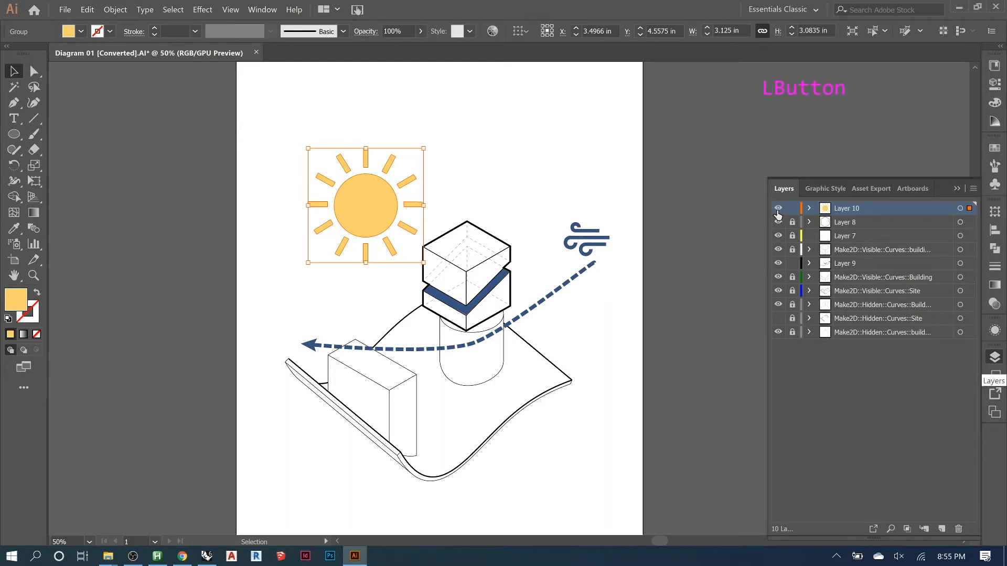
{"action": "left_click", "coordinate": [779, 209]}
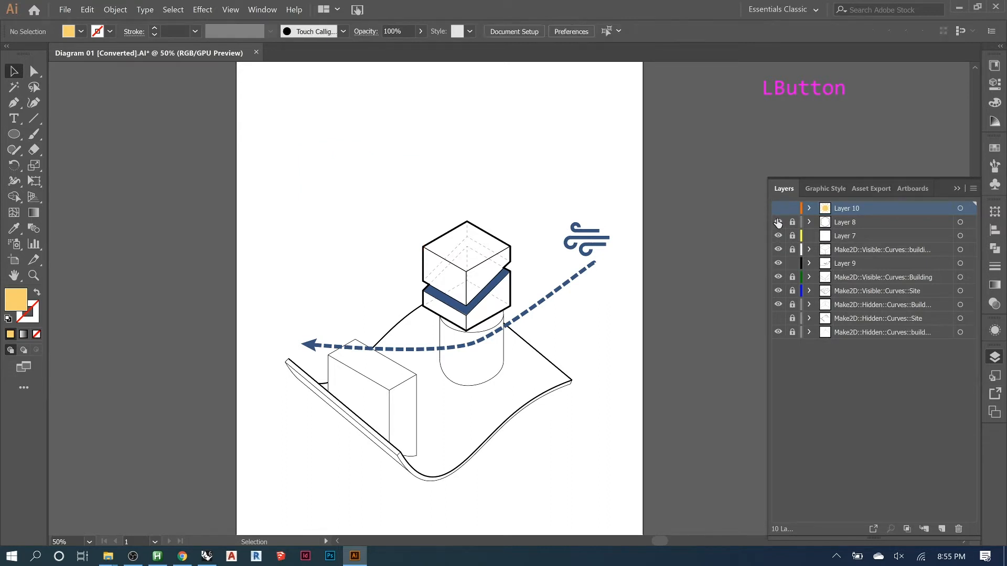
{"action": "left_click", "coordinate": [779, 264]}
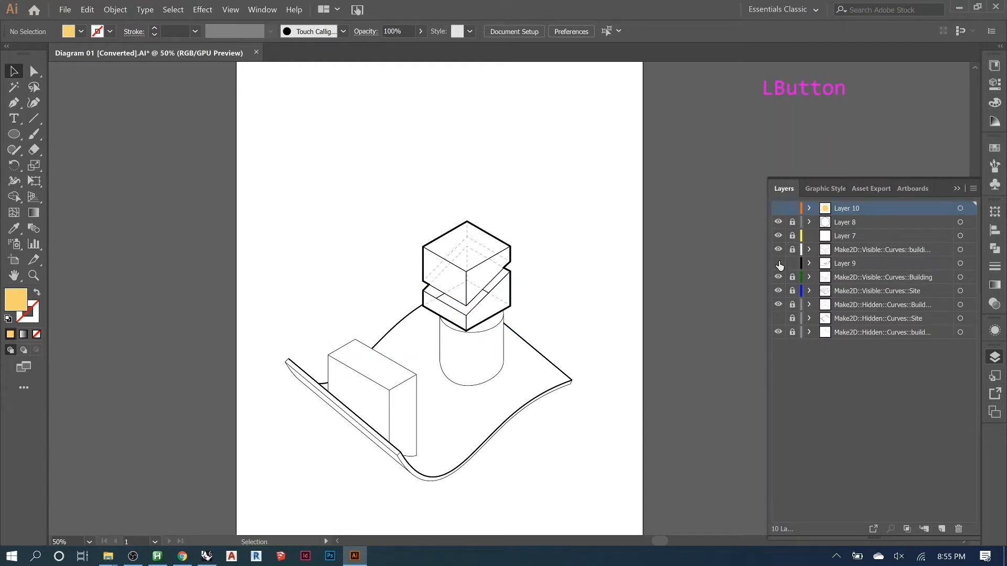
Show Layer 10, move the sun icon about 0.4 in up and to the left, and hide the layer again
{"action": "left_click", "coordinate": [778, 208]}
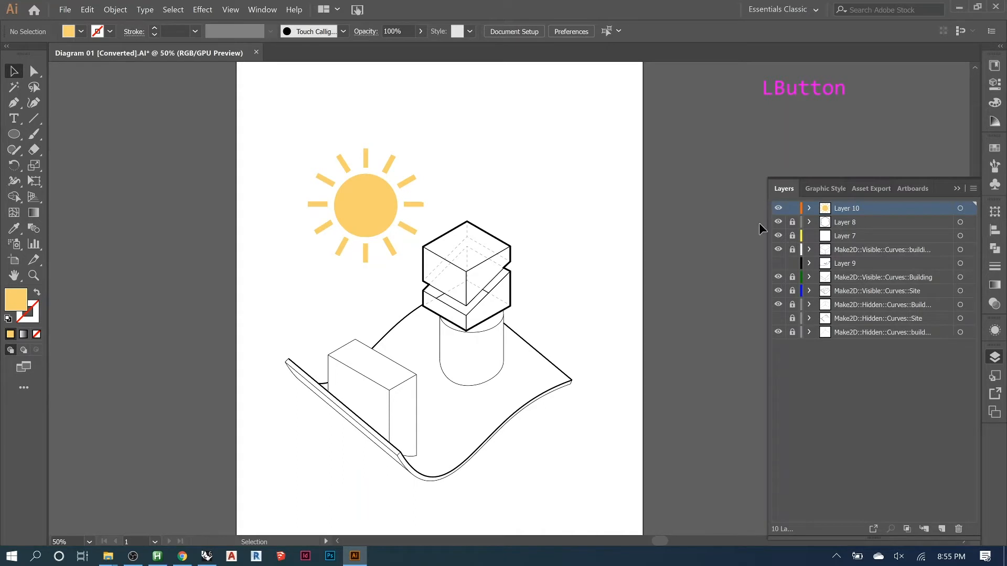
{"action": "left_click_drag", "start_coordinate": [373, 220], "coordinate": [358, 208]}
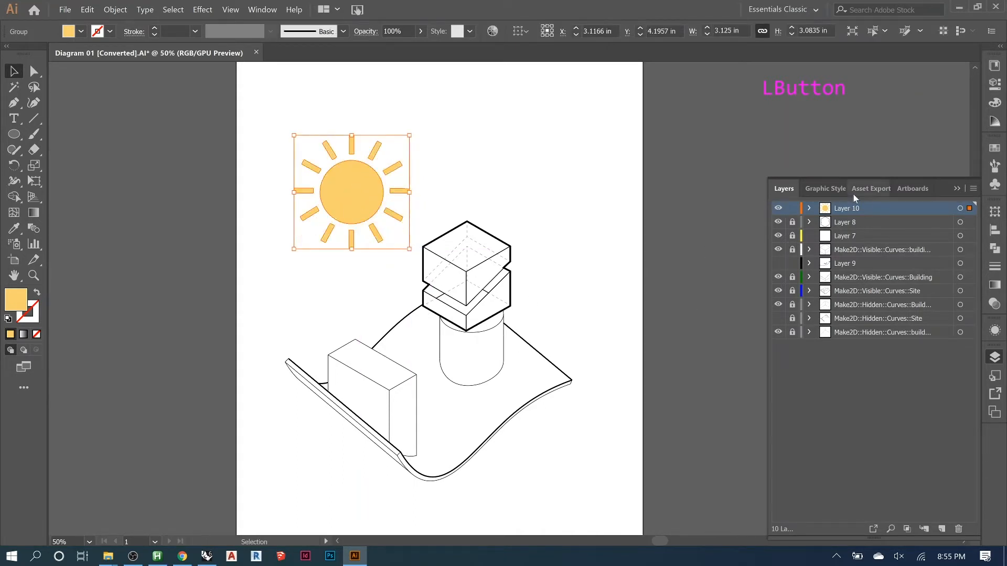
{"action": "left_click", "coordinate": [778, 208]}
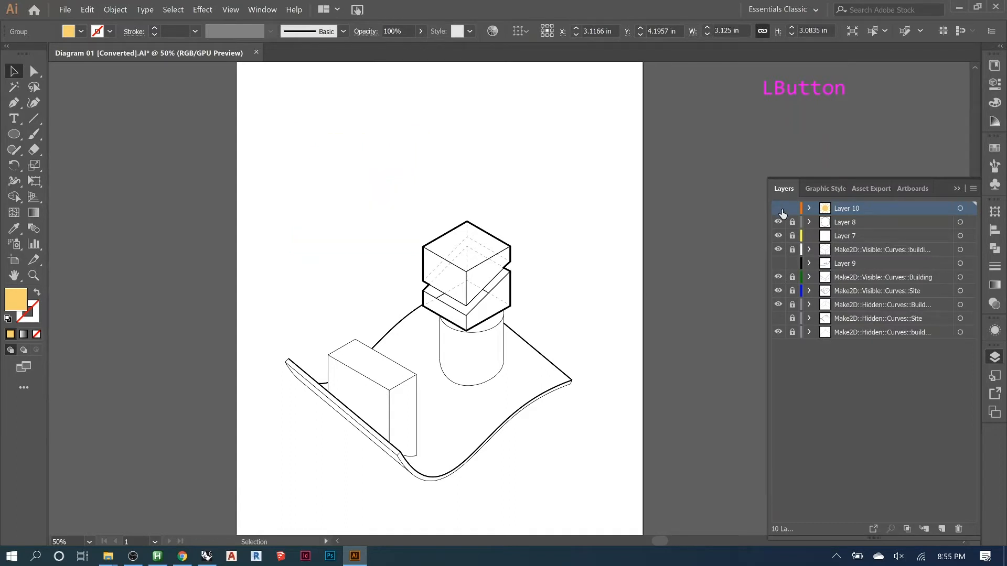
Add a new layer and draw a straight Pen line from the stacked building's lower block diagonally past the site's left edge, spanning about 4.85 × 2.59 in
{"action": "left_click", "coordinate": [941, 529]}
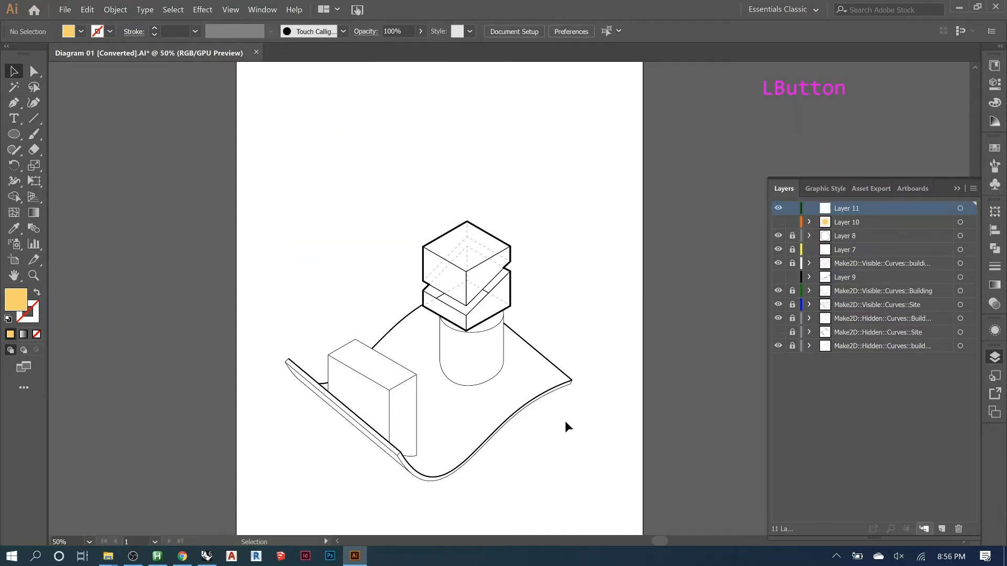
{"action": "key", "text": "p"}
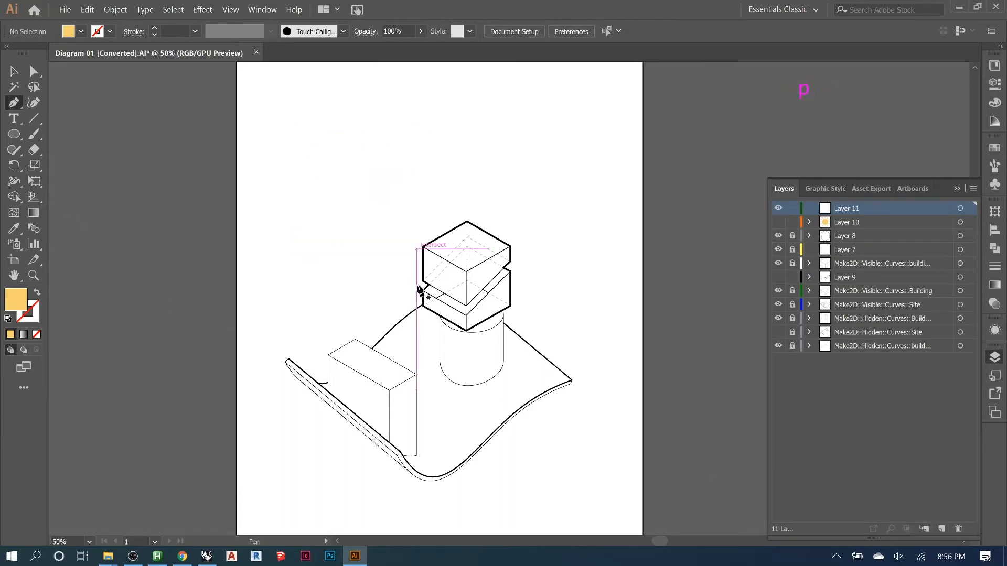
{"action": "left_click", "coordinate": [444, 296]}
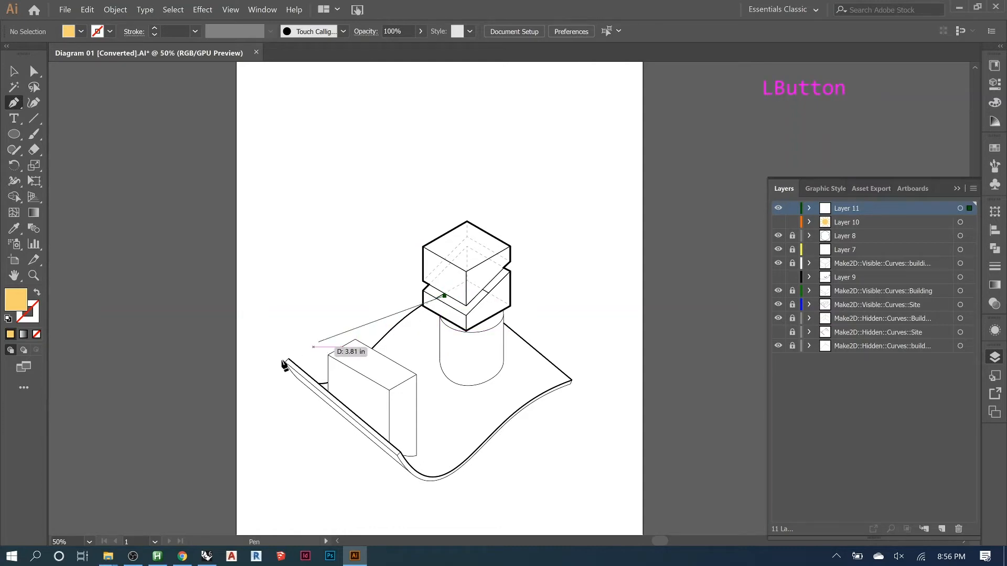
{"action": "left_click", "coordinate": [265, 391]}
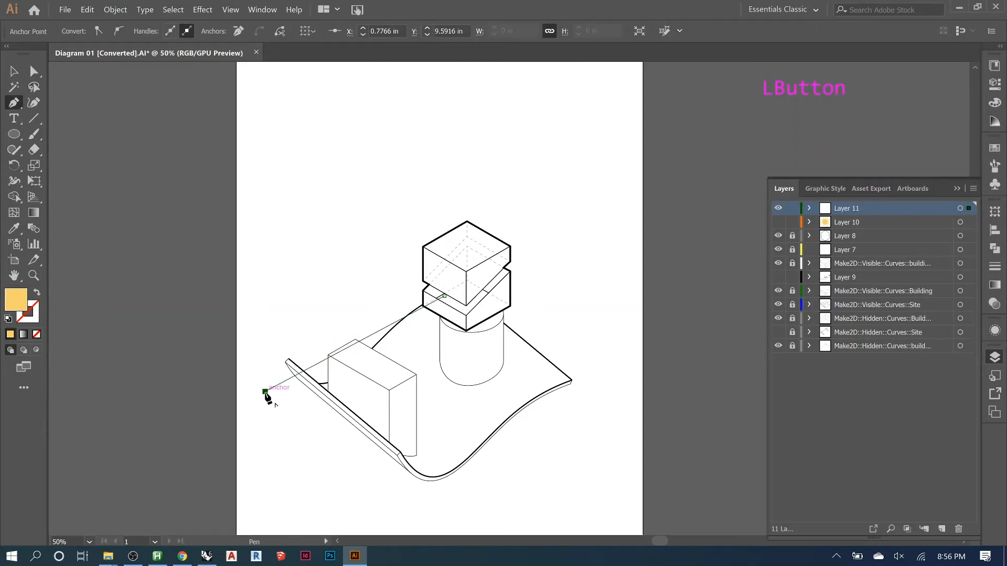
{"action": "key", "text": "Return"}
{"action": "left_click", "coordinate": [14, 71]}
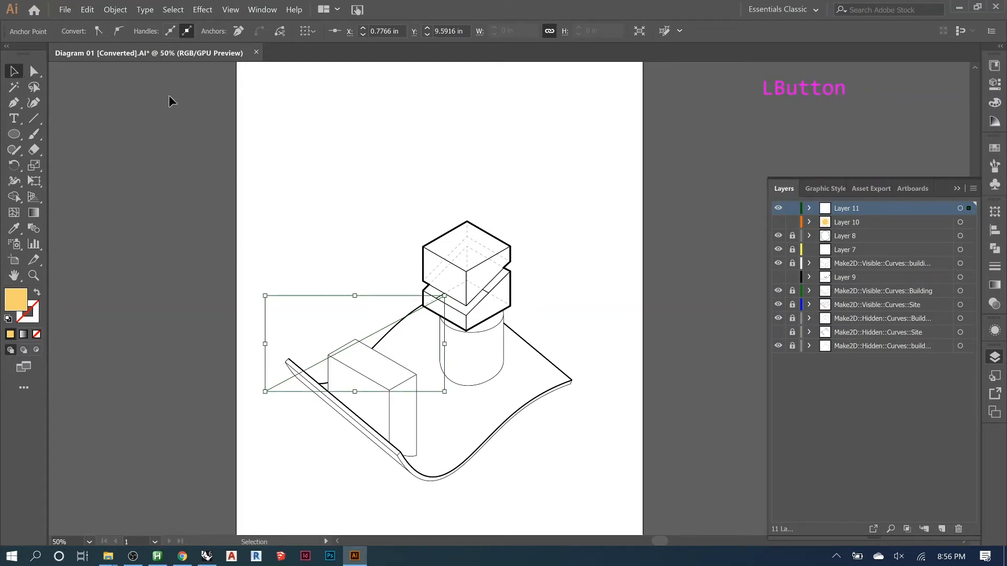
Set the diagonal line's stroke weight to 11 pt
{"action": "left_click", "coordinate": [388, 326]}
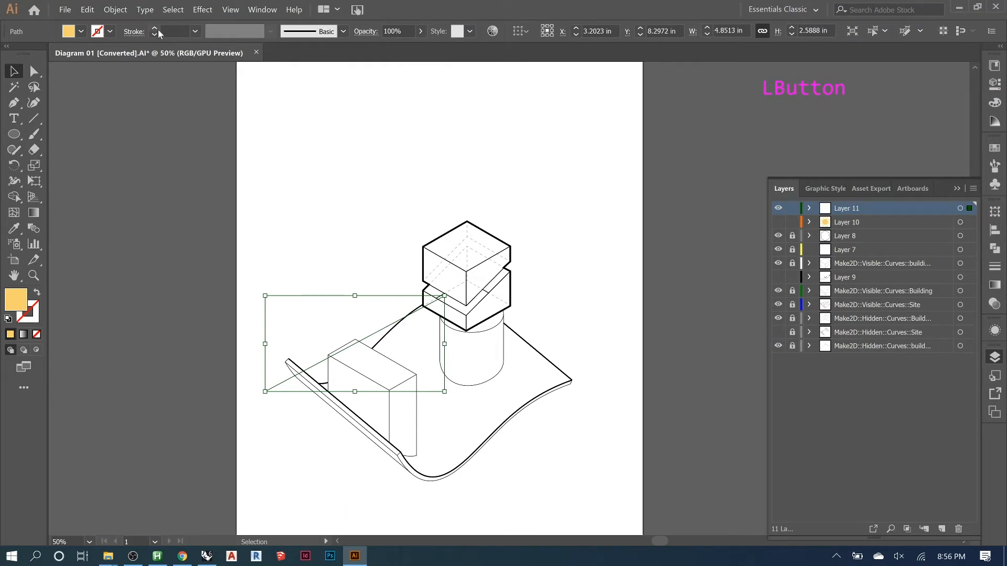
{"action": "left_click", "coordinate": [158, 34]}
{"action": "left_click", "coordinate": [158, 33]}
{"action": "left_click", "coordinate": [155, 29]}
{"action": "left_click", "coordinate": [156, 29]}
{"action": "left_click", "coordinate": [155, 29]}
{"action": "left_click", "coordinate": [155, 29]}
{"action": "left_click", "coordinate": [156, 29]}
{"action": "left_click", "coordinate": [156, 29]}
{"action": "left_click", "coordinate": [156, 29]}
{"action": "left_click", "coordinate": [156, 29]}
{"action": "left_click", "coordinate": [155, 29]}
{"action": "left_click", "coordinate": [156, 29]}
{"action": "left_click", "coordinate": [156, 29]}
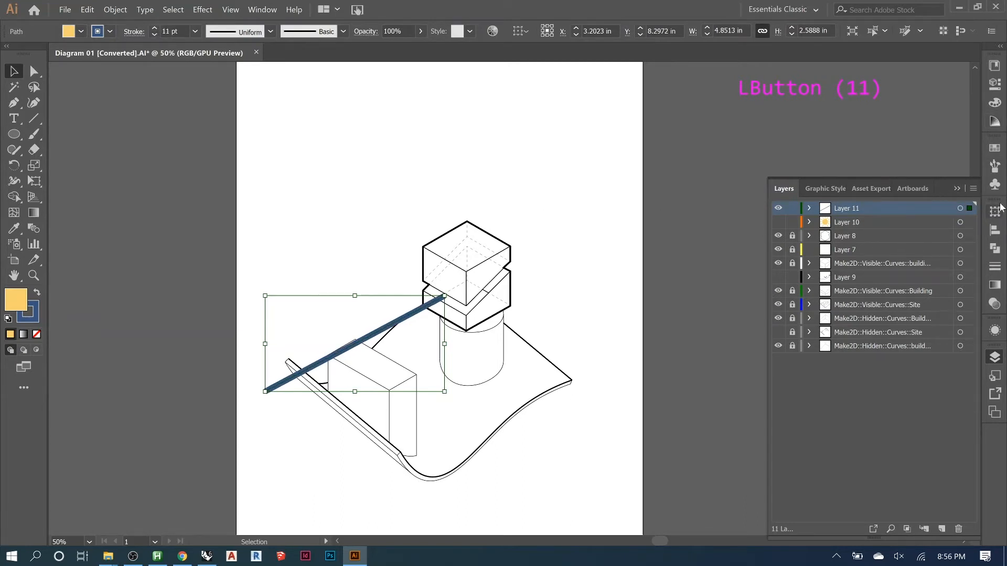
Recolor both the fill and the stroke of the diagonal line with the green swatch R=110 G=156 B=128
{"action": "left_click", "coordinate": [994, 149]}
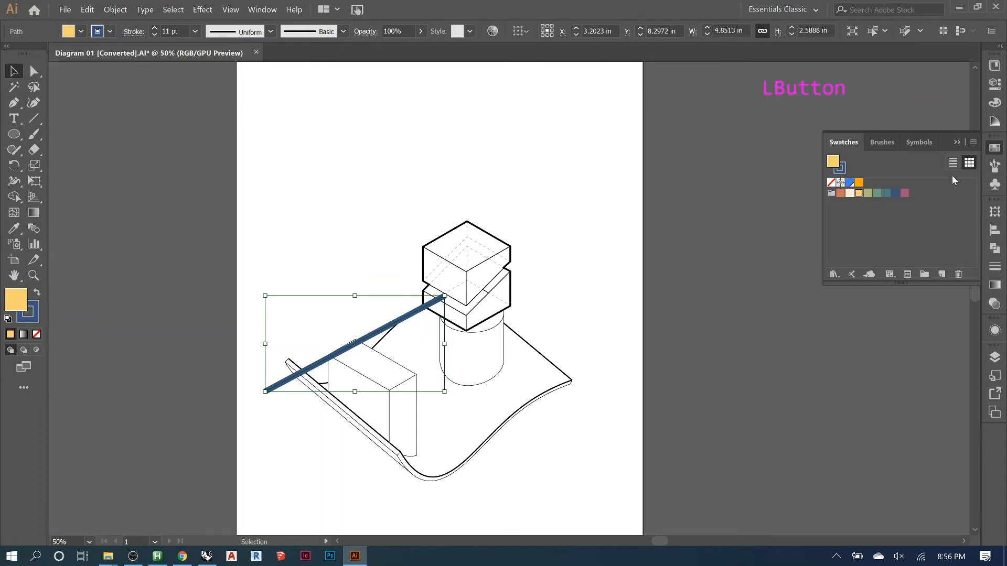
{"action": "left_click", "coordinate": [877, 194]}
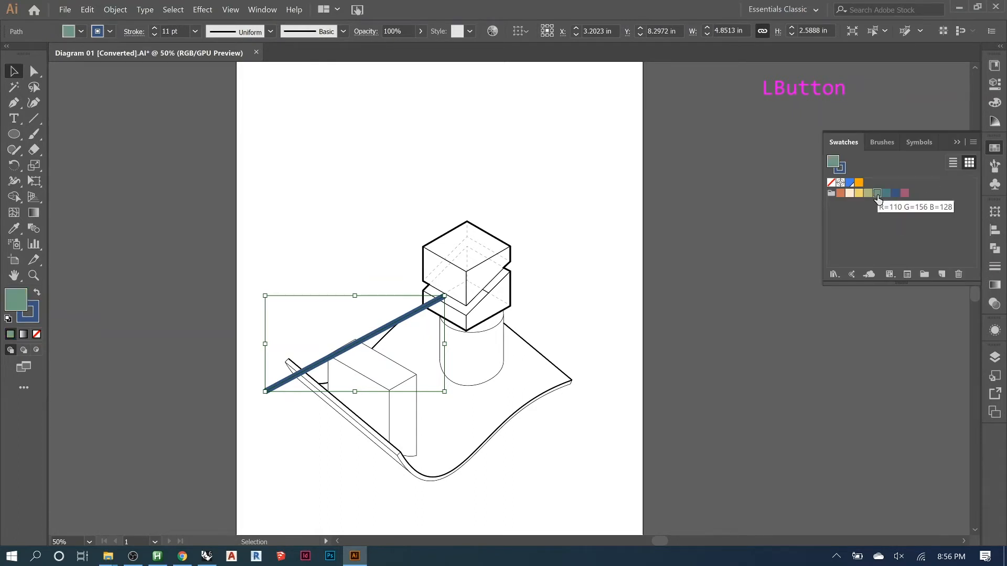
{"action": "left_click", "coordinate": [840, 168]}
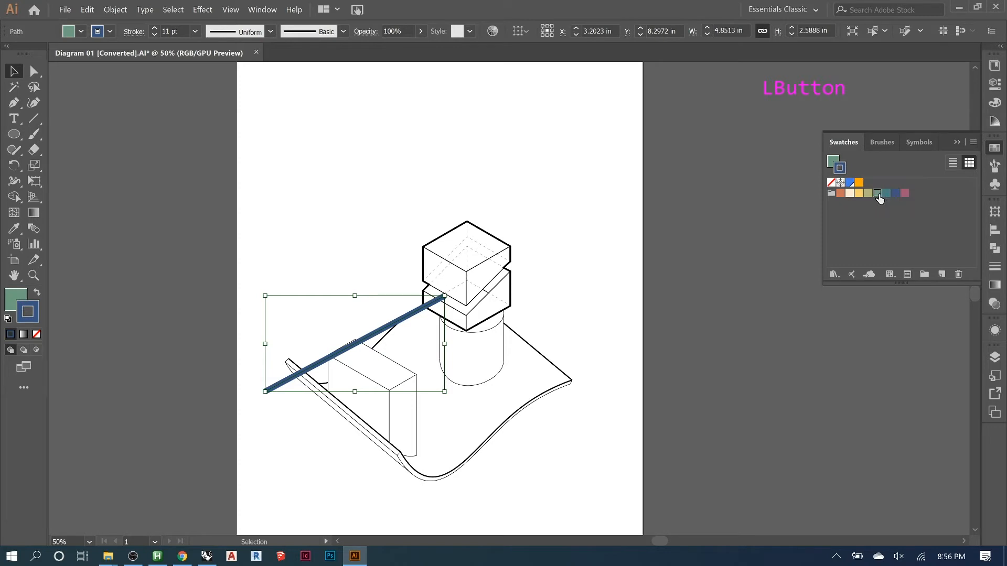
{"action": "left_click", "coordinate": [879, 195]}
{"action": "left_click", "coordinate": [652, 251]}
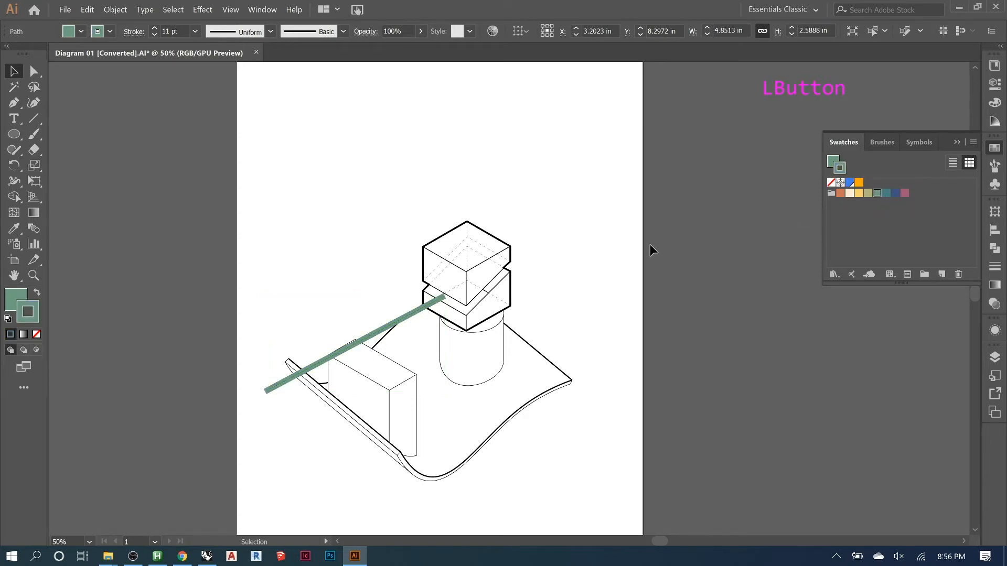
Add a solid arrowhead to the diagonal line's end beyond the site's left edge and scale it to 60%
{"action": "left_click", "coordinate": [417, 311]}
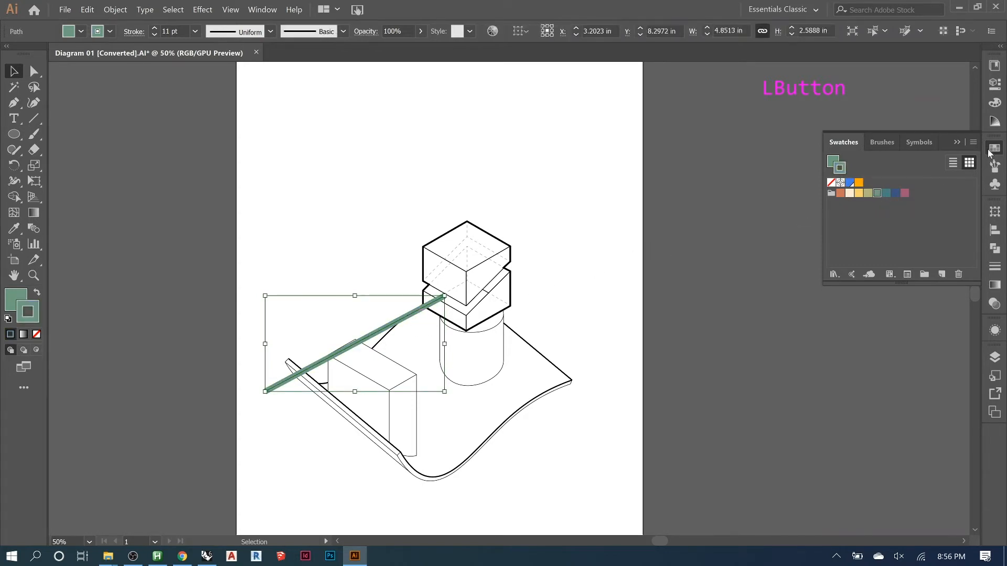
{"action": "left_click", "coordinate": [957, 142]}
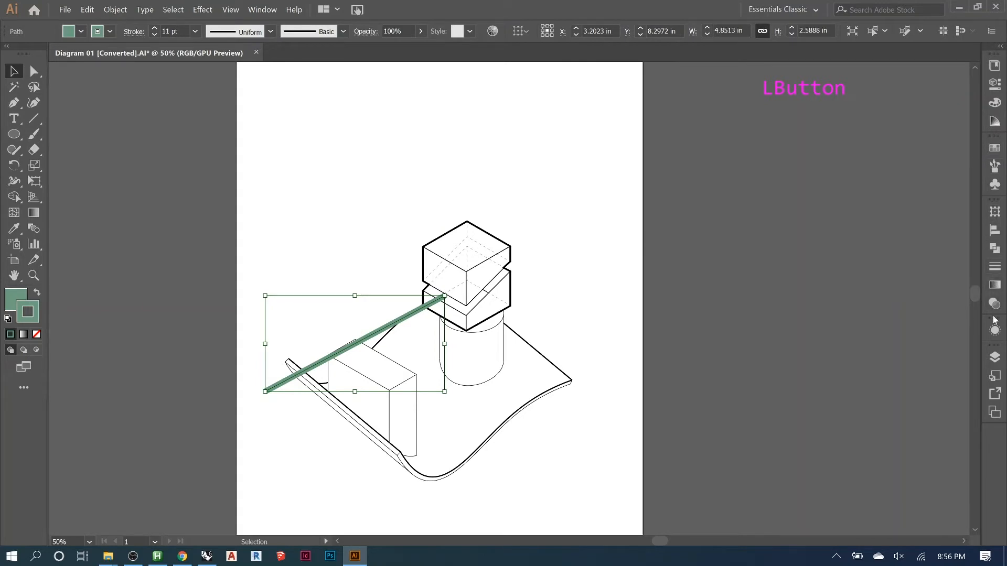
{"action": "left_click", "coordinate": [994, 267]}
{"action": "left_click", "coordinate": [890, 348]}
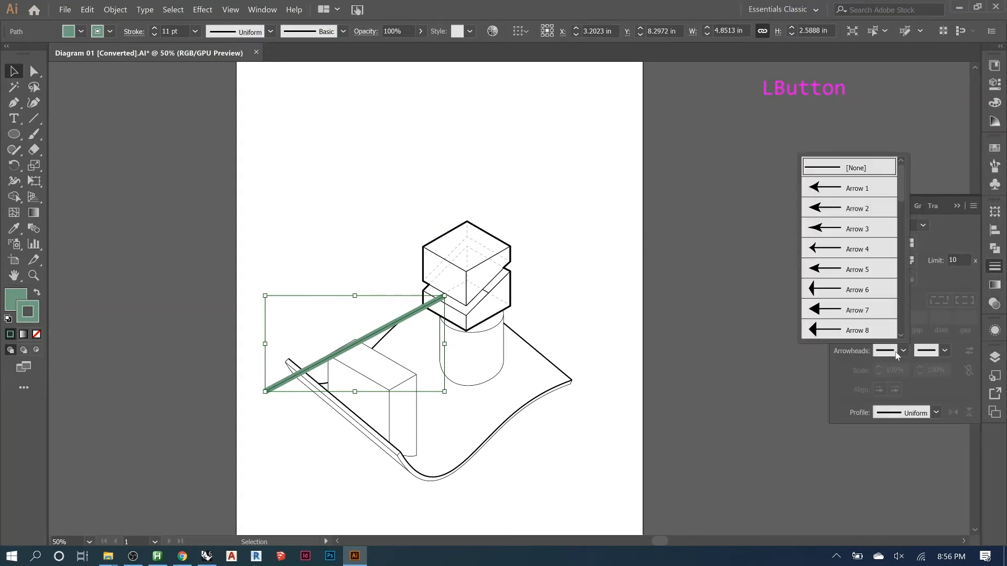
{"action": "left_click", "coordinate": [832, 279]}
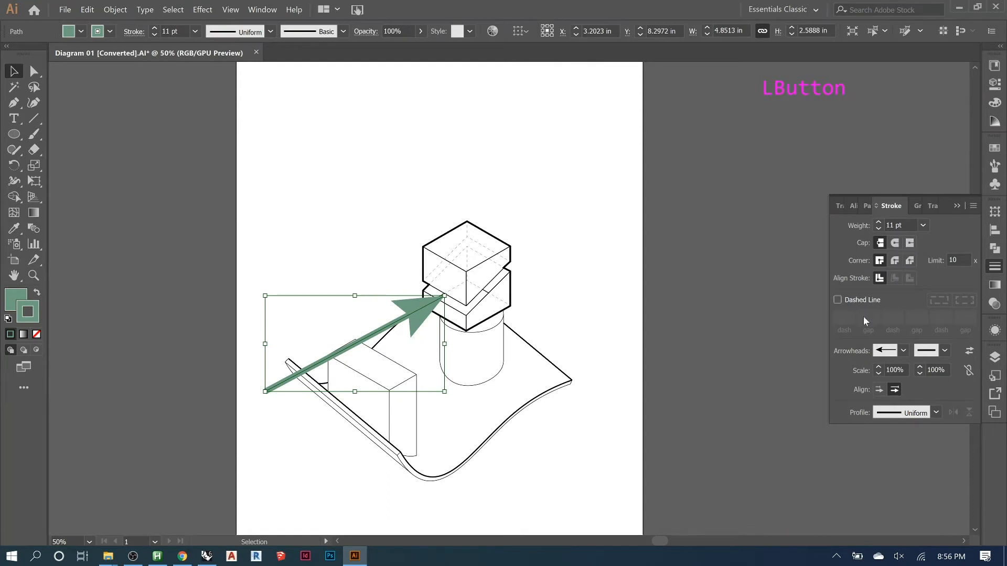
{"action": "left_click", "coordinate": [969, 350]}
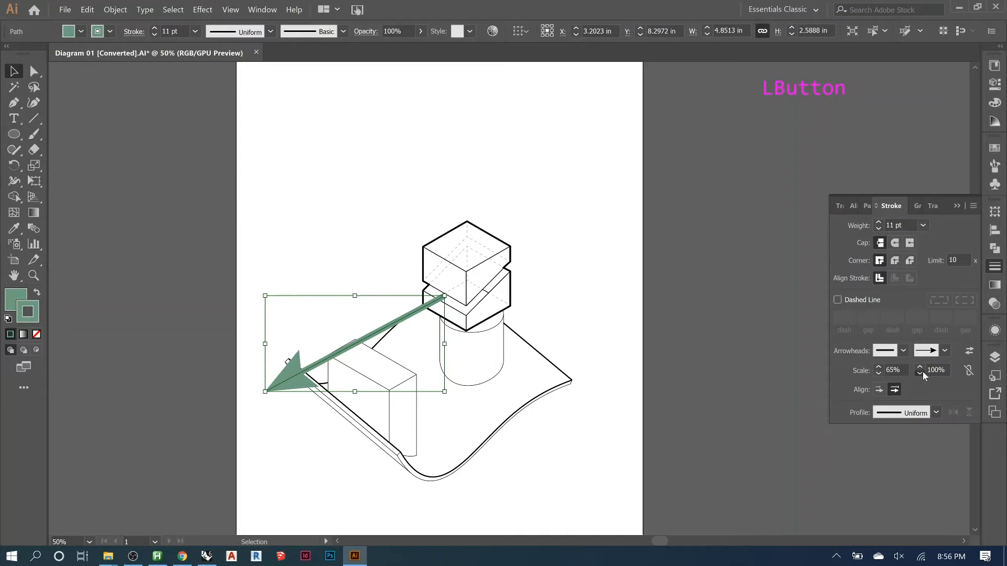
{"action": "left_click_drag", "start_coordinate": [923, 371], "coordinate": [923, 371]}
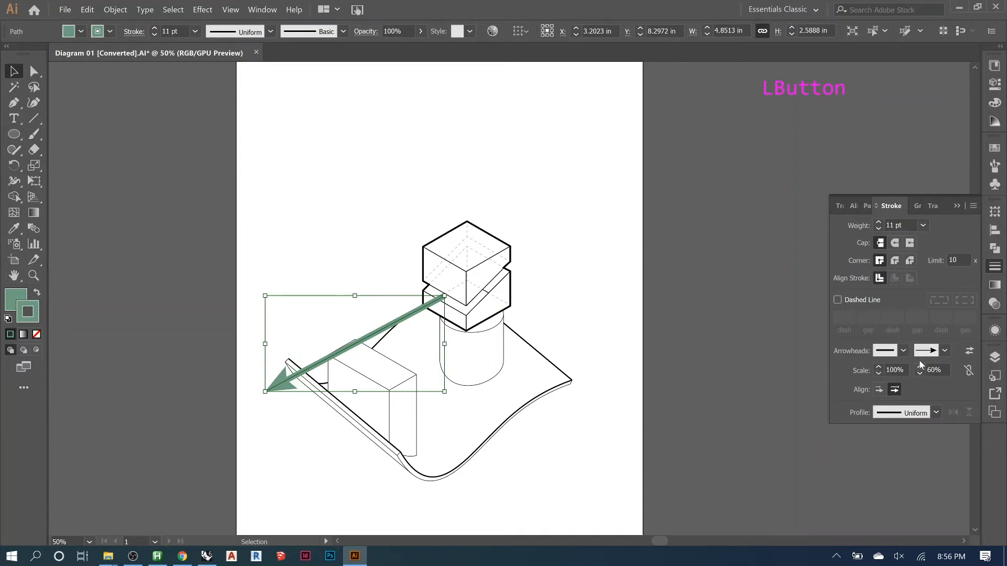
Make the arrow's stroke dashed with a 30 pt dash and a 20 pt gap
{"action": "left_click", "coordinate": [837, 300]}
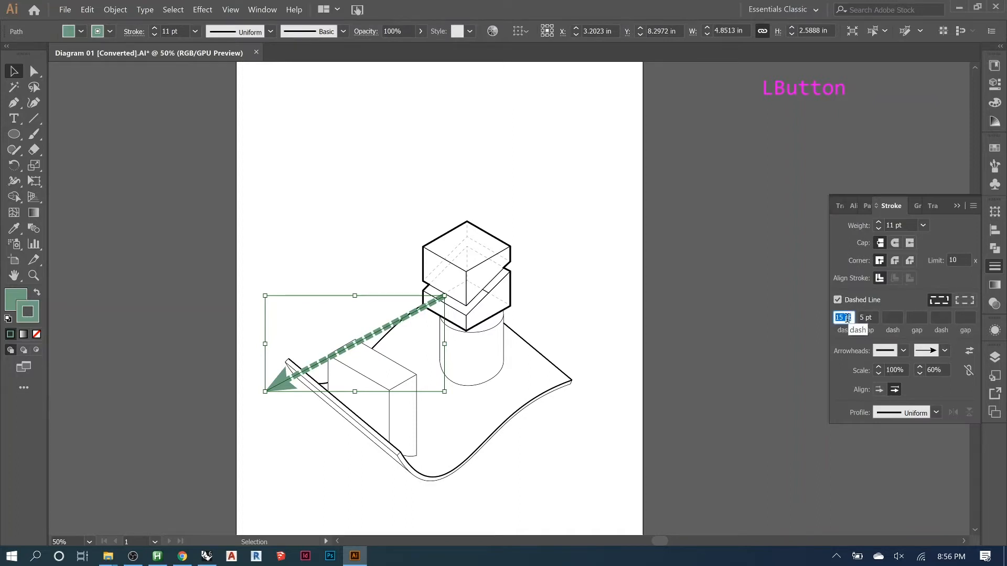
{"action": "left_click", "coordinate": [861, 318]}
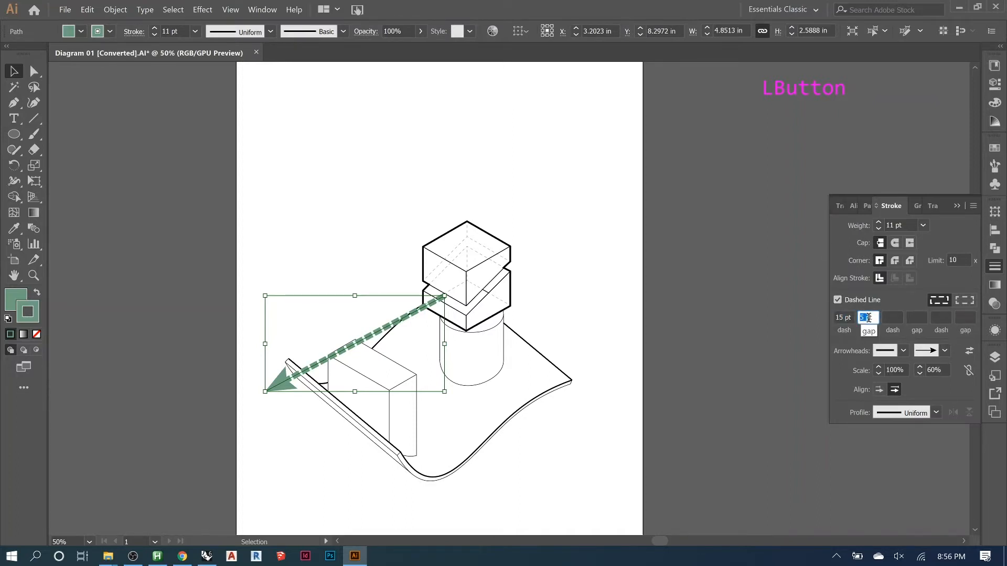
{"action": "type", "text": "20"}
{"action": "key", "text": "Return"}
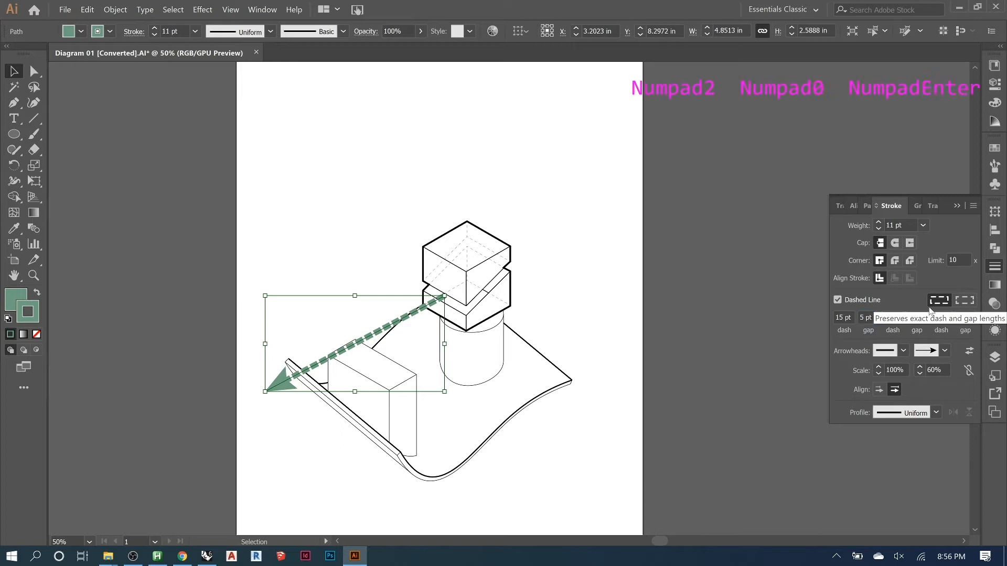
{"action": "left_click", "coordinate": [862, 318]}
{"action": "type", "text": "20"}
{"action": "key", "text": "KP_Enter"}
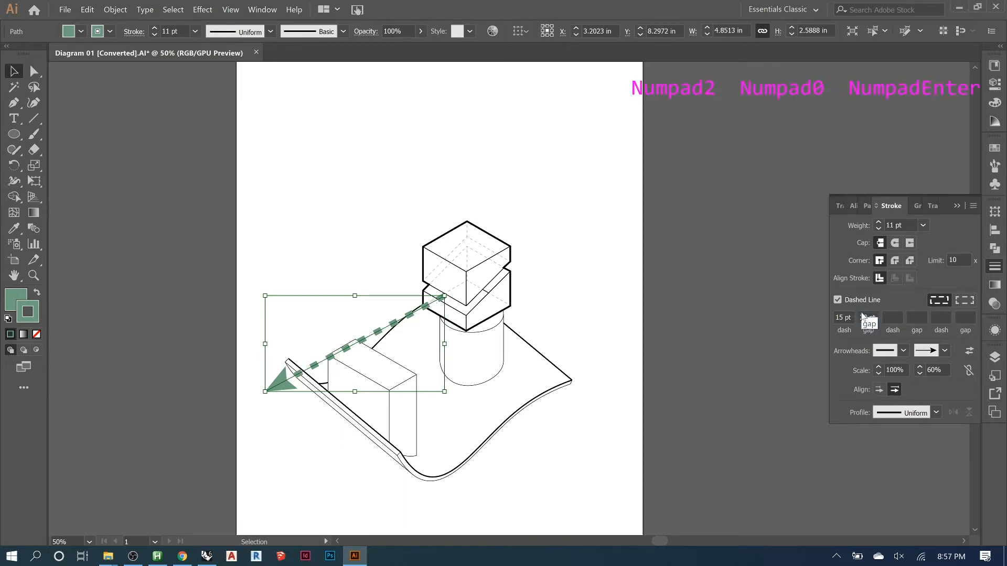
{"action": "left_click", "coordinate": [844, 318]}
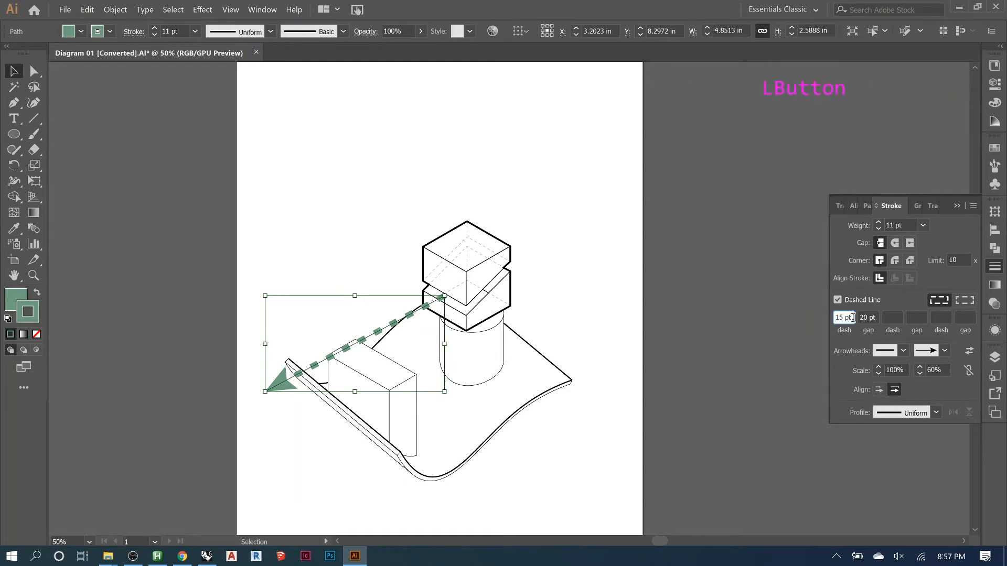
{"action": "type", "text": "30"}
{"action": "key", "text": "KP_Enter"}
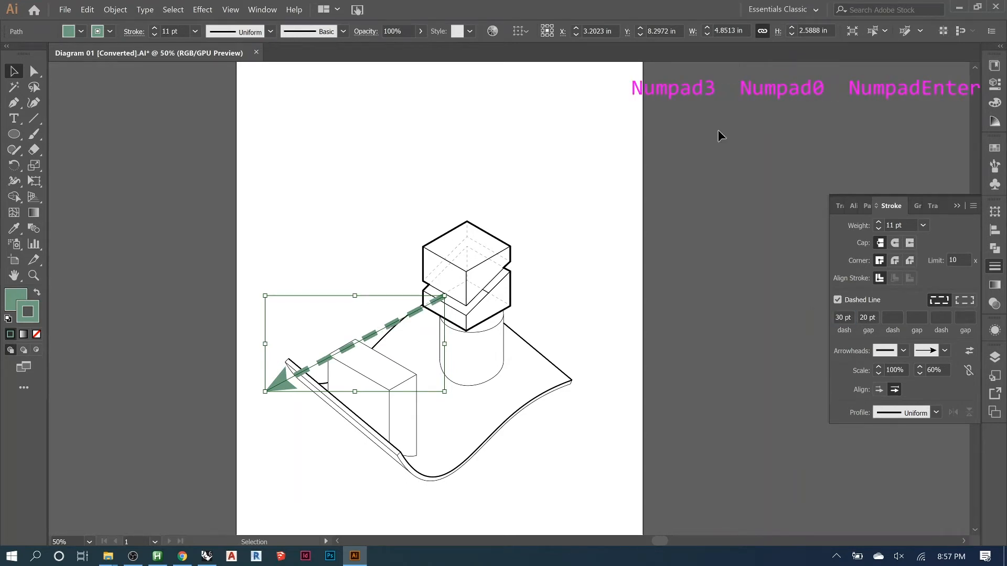
{"action": "left_click", "coordinate": [733, 227]}
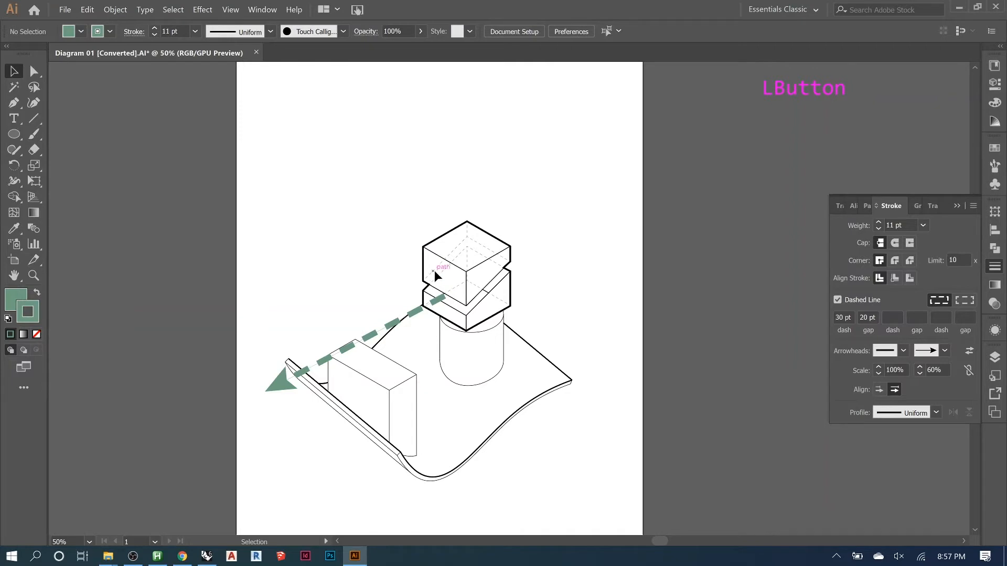
Trace the upper block's left face corner to corner as a closed, green-filled Pen shape
{"action": "key", "text": "p"}
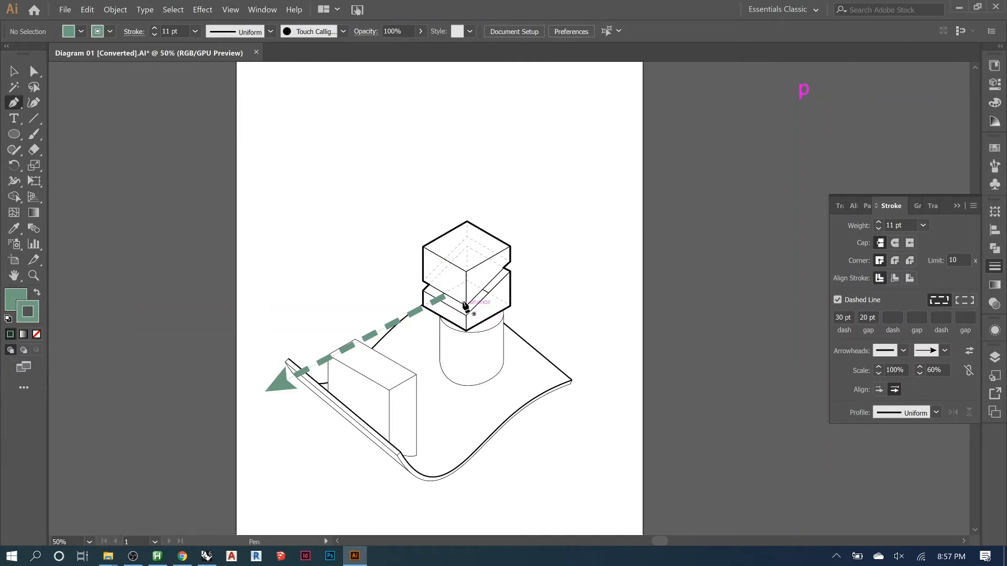
{"action": "scroll", "coordinate": [467, 308], "scroll_direction": "down", "scroll_amount": 2}
{"action": "scroll", "coordinate": [468, 303], "scroll_direction": "up", "scroll_amount": 6}
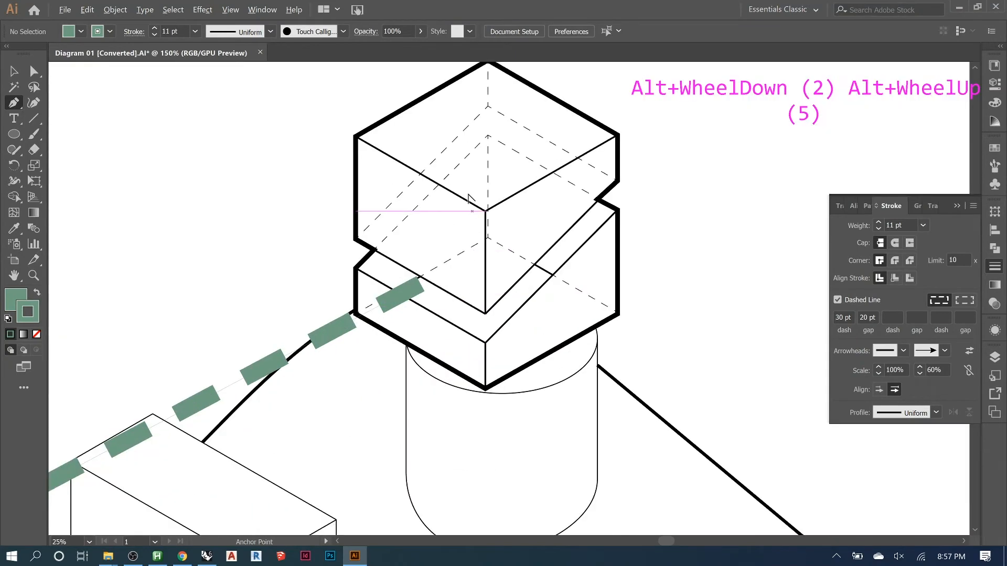
{"action": "left_click", "coordinate": [492, 220]}
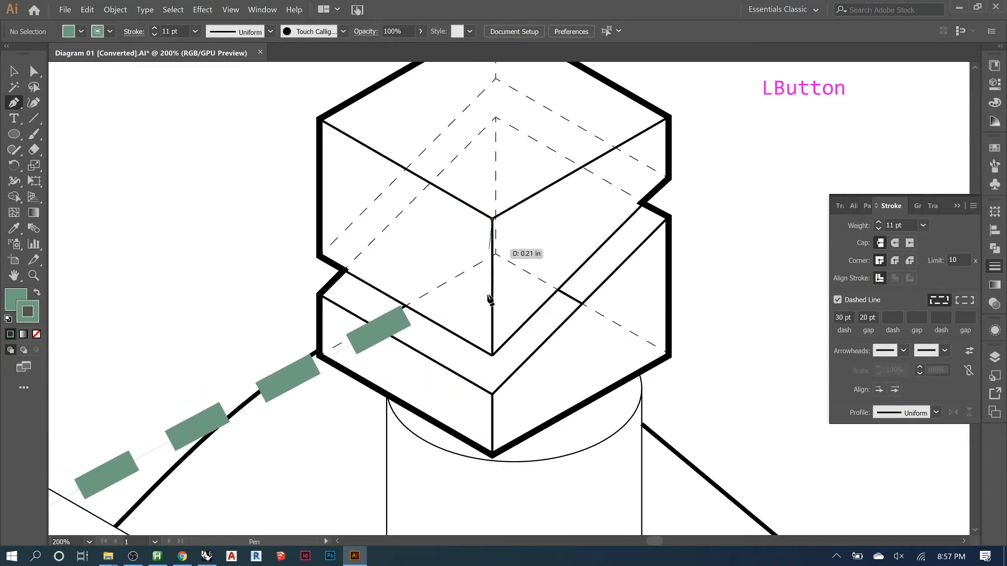
{"action": "left_click", "coordinate": [492, 354]}
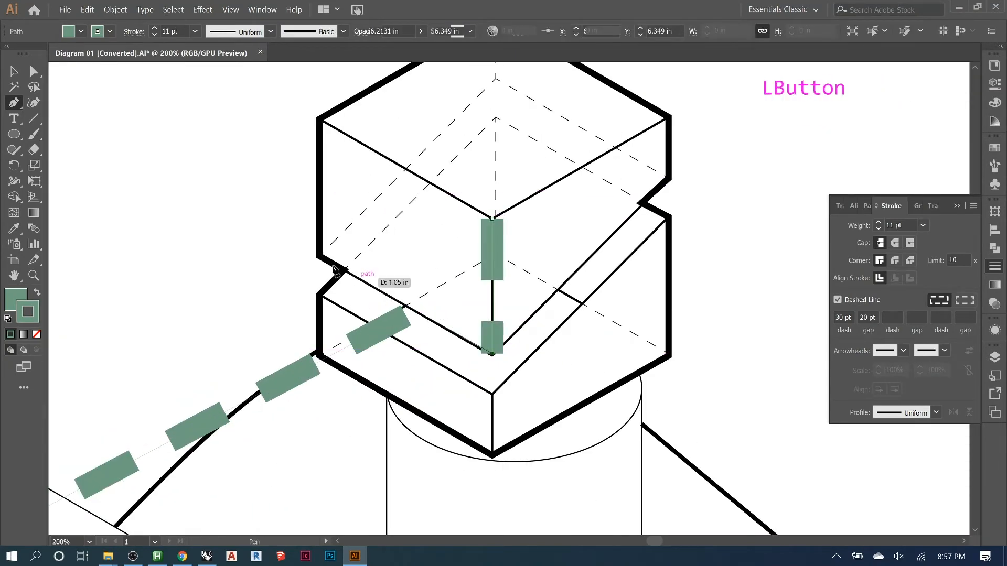
{"action": "left_click", "coordinate": [319, 256]}
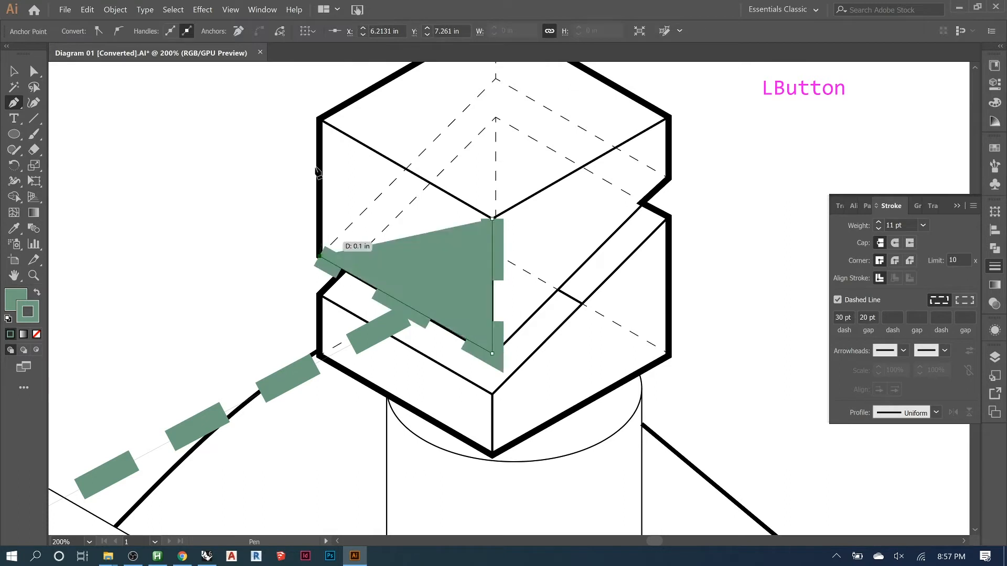
{"action": "left_click", "coordinate": [319, 120]}
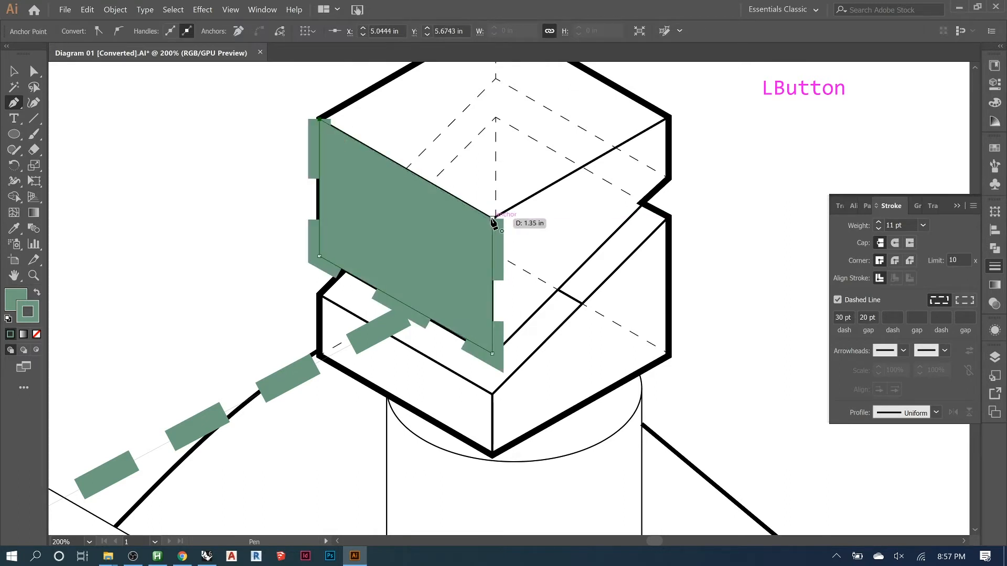
{"action": "left_click", "coordinate": [492, 219]}
{"action": "key", "text": "v"}
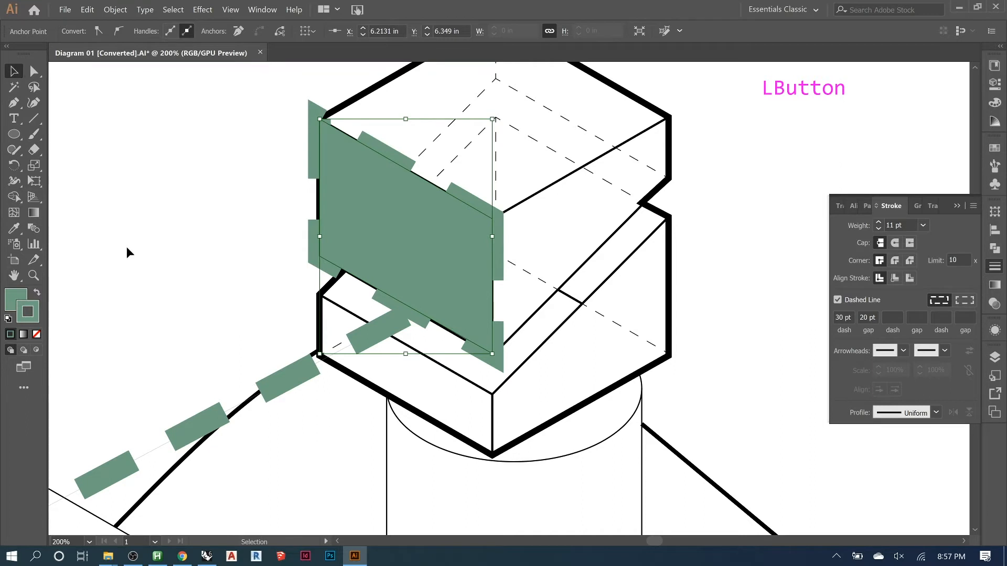
Set the green face shape's stroke weight to 0 so that only its fill remains
{"action": "double_click", "coordinate": [36, 311]}
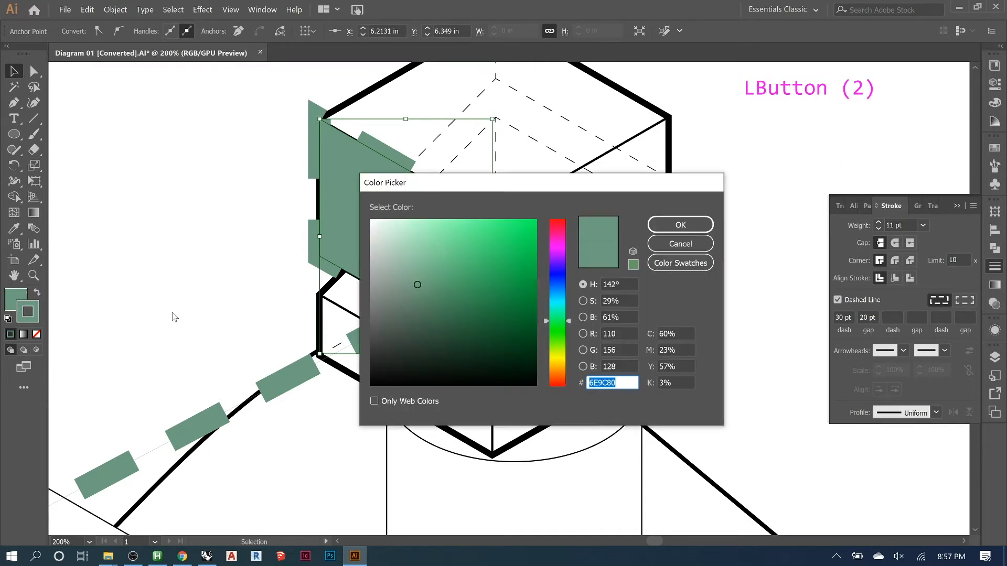
{"action": "left_click", "coordinate": [663, 250]}
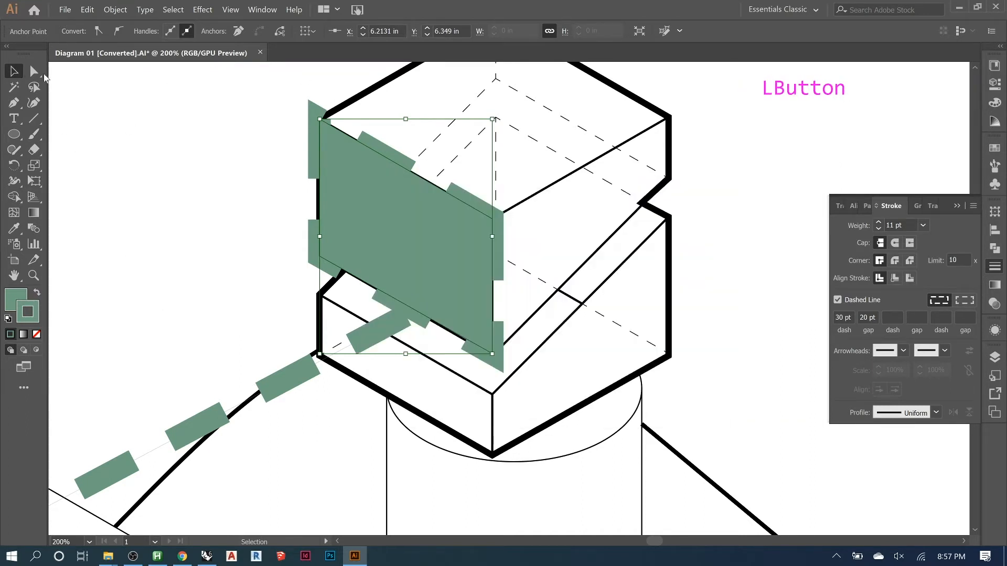
{"action": "double_click", "coordinate": [256, 157]}
{"action": "left_click", "coordinate": [364, 152]}
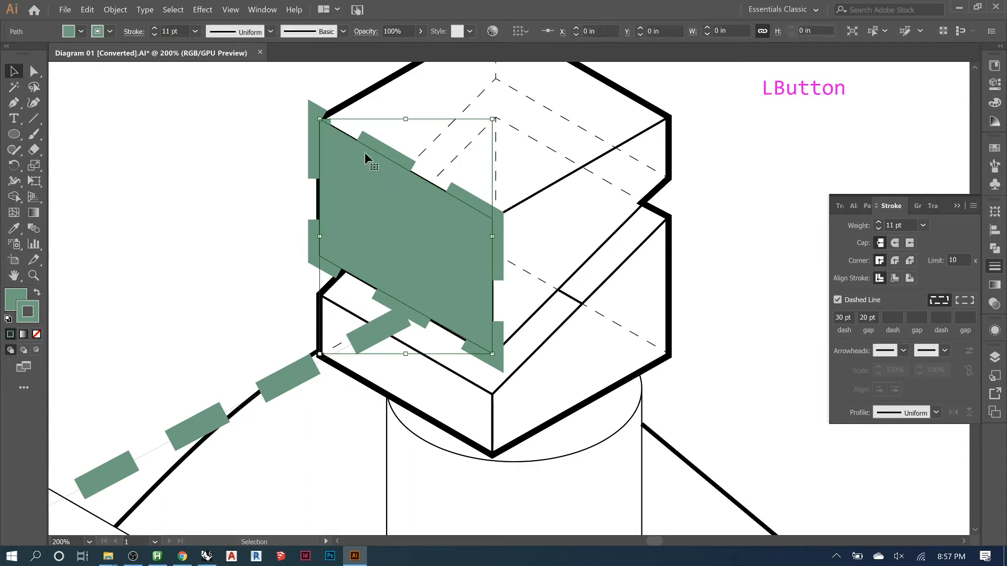
{"action": "left_click", "coordinate": [195, 31]}
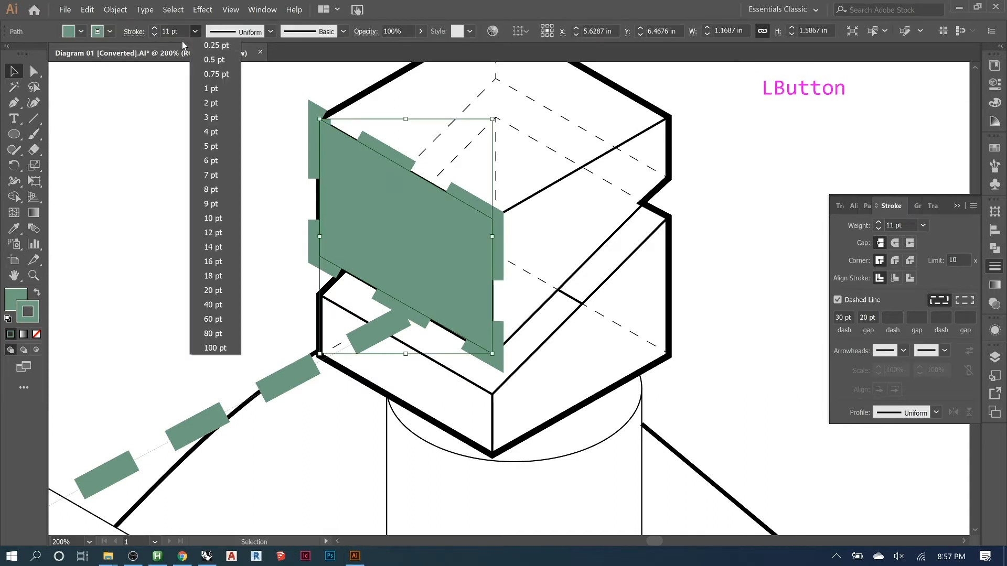
{"action": "left_click", "coordinate": [150, 37]}
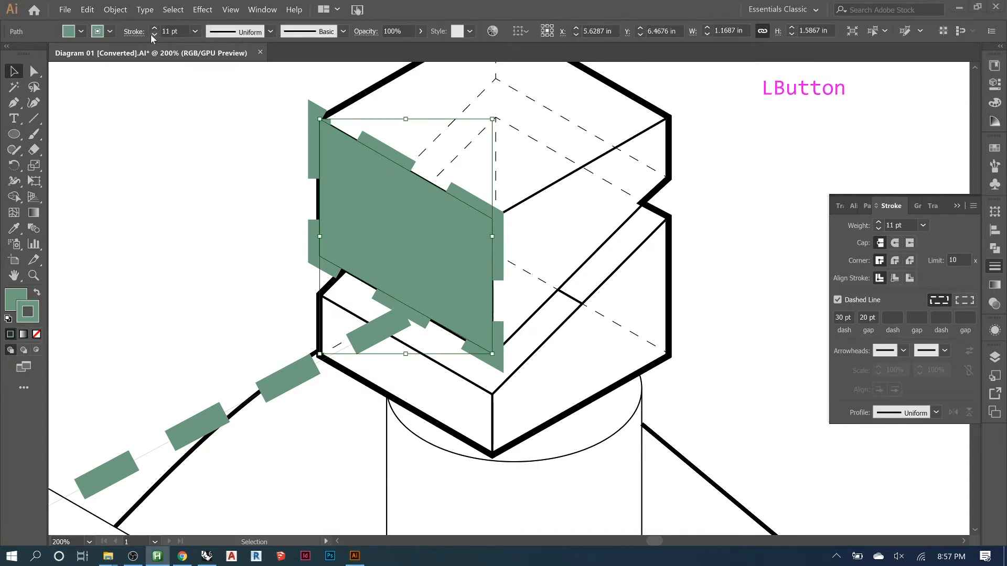
{"action": "left_click", "coordinate": [180, 33]}
{"action": "type", "text": "0"}
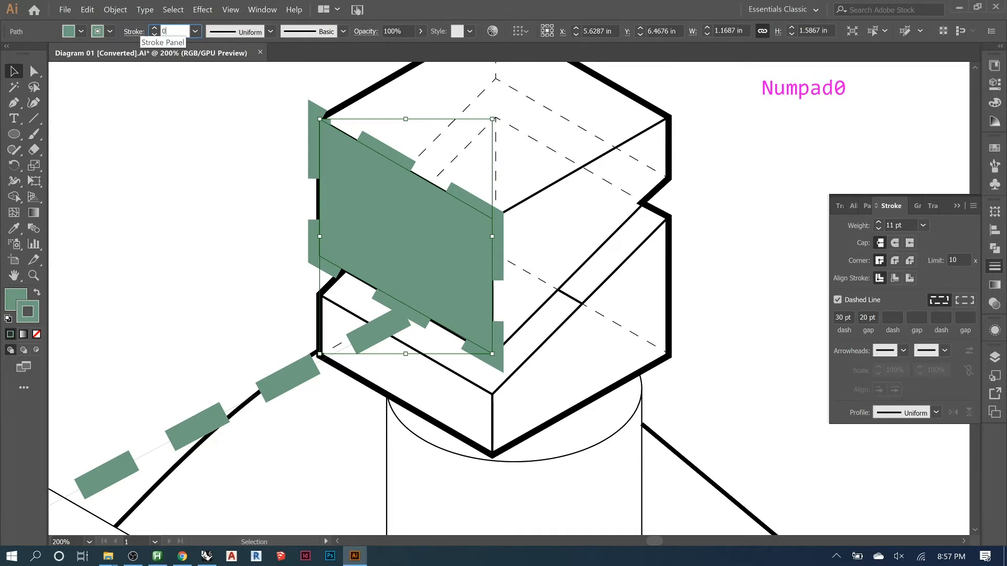
{"action": "key", "text": "Return"}
{"action": "left_click", "coordinate": [196, 153]}
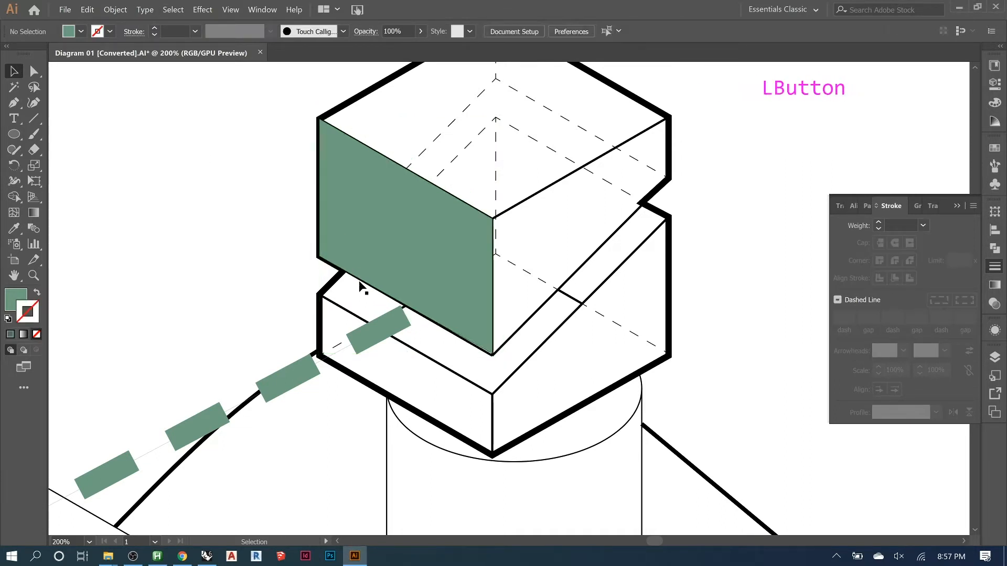
Move the dashed arrow up and to the left so its tail starts at the lower left edge of the green face
{"action": "mouse_move", "coordinate": [377, 334]}
{"action": "left_mouse_down"}
{"action": "mouse_move", "coordinate": [330, 232]}
{"action": "mouse_move", "coordinate": [349, 238]}
{"action": "mouse_move", "coordinate": [351, 226]}
{"action": "left_mouse_up"}
{"action": "scroll", "coordinate": [485, 270], "scroll_direction": "down", "scroll_amount": 2}
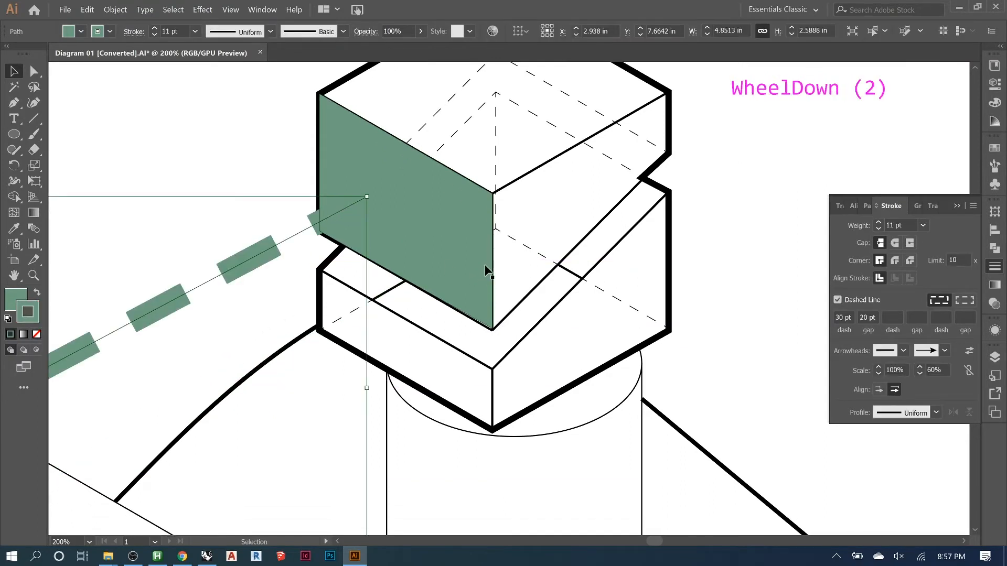
{"action": "scroll", "coordinate": [487, 270], "scroll_direction": "down", "scroll_amount": 3, "text": "alt"}
{"action": "left_click_drag", "start_coordinate": [402, 275], "coordinate": [413, 272]}
{"action": "left_click", "coordinate": [396, 231]}
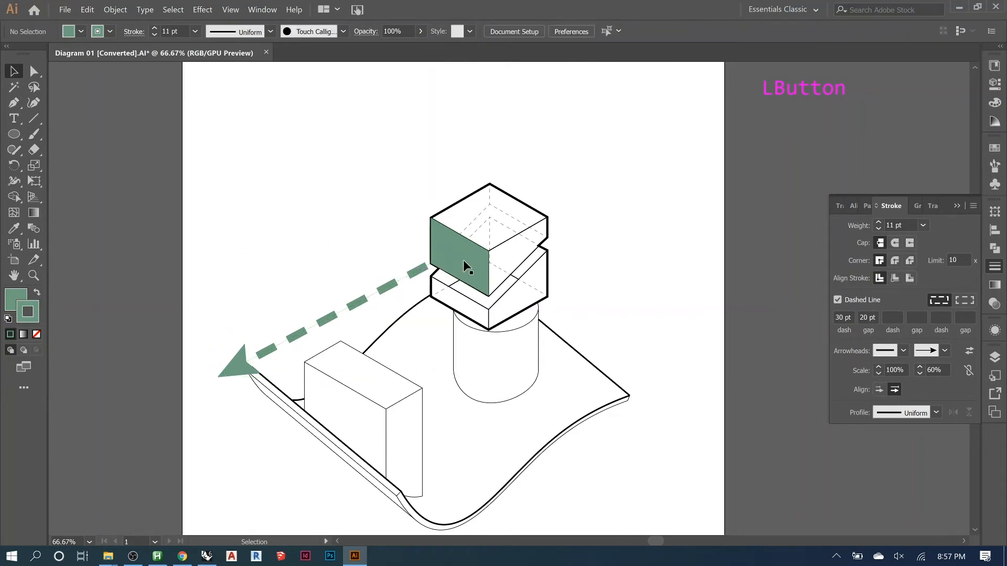
{"action": "left_click", "coordinate": [739, 259]}
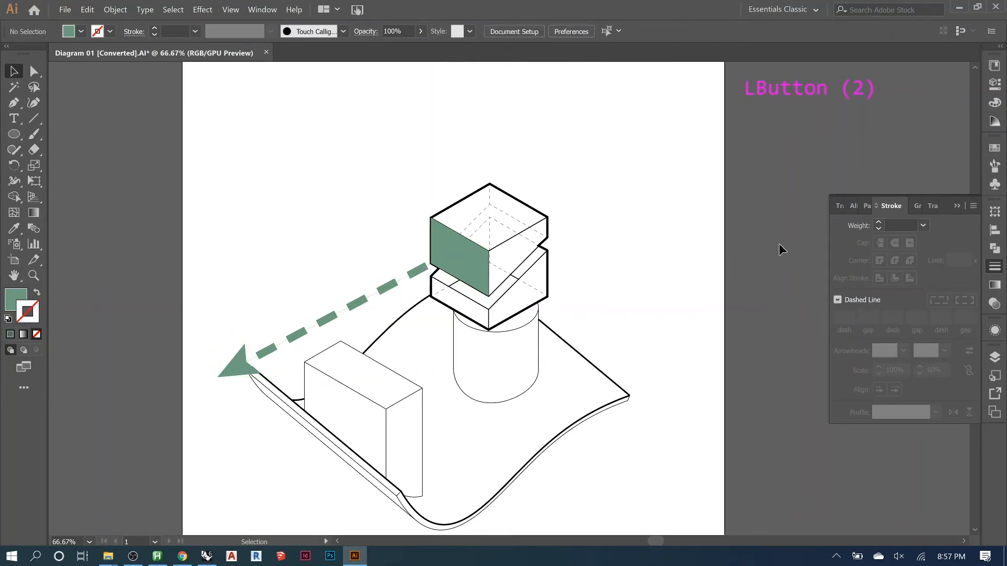
{"action": "left_click", "coordinate": [420, 276]}
{"action": "left_click_drag", "start_coordinate": [421, 277], "coordinate": [430, 279]}
{"action": "left_click", "coordinate": [811, 221]}
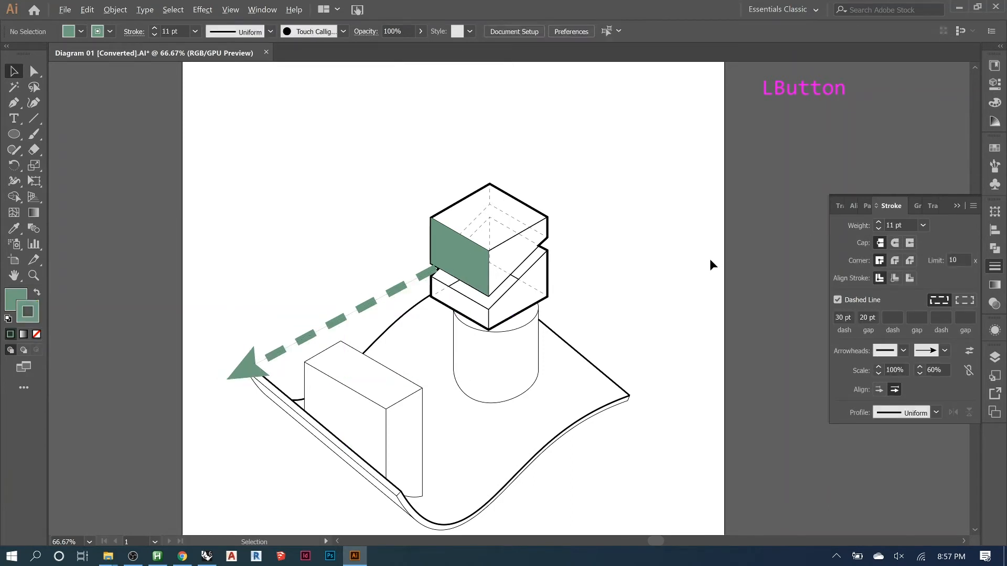
Trace the top face of the low rectangular block corner to corner as a closed, green-filled Pen shape
{"action": "scroll", "coordinate": [709, 259], "scroll_direction": "down", "scroll_amount": 1, "text": "alt"}
{"action": "scroll", "coordinate": [390, 256], "scroll_direction": "down", "scroll_amount": 1, "text": "alt"}
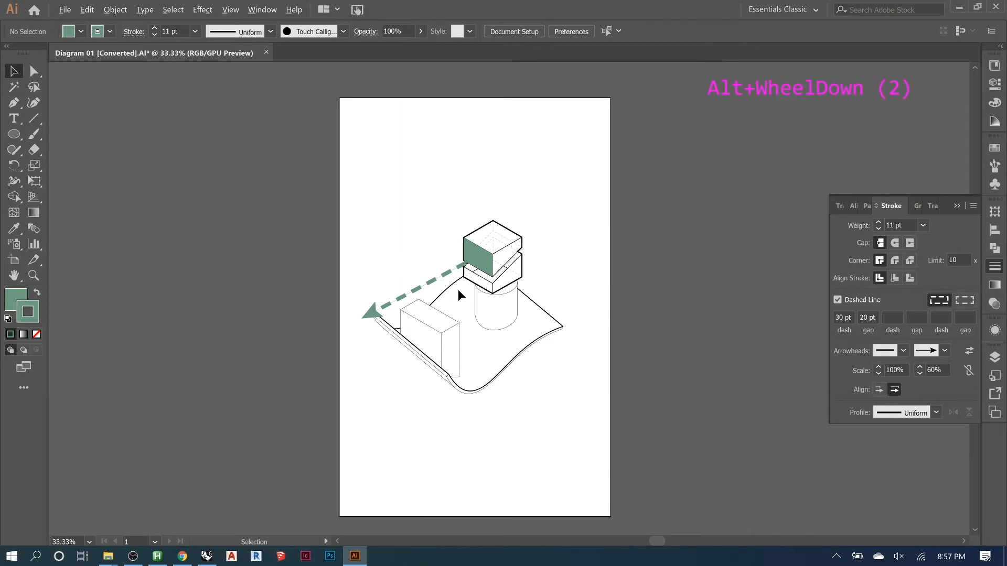
{"action": "left_click", "coordinate": [955, 207]}
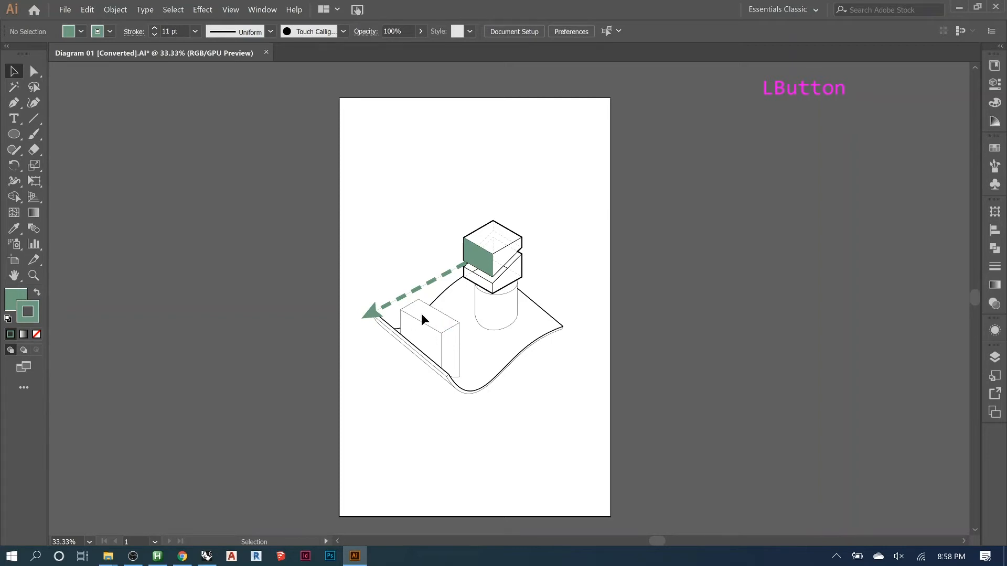
{"action": "key", "text": "z"}
{"action": "left_click_drag", "start_coordinate": [376, 267], "coordinate": [540, 353]}
{"action": "key", "text": "p"}
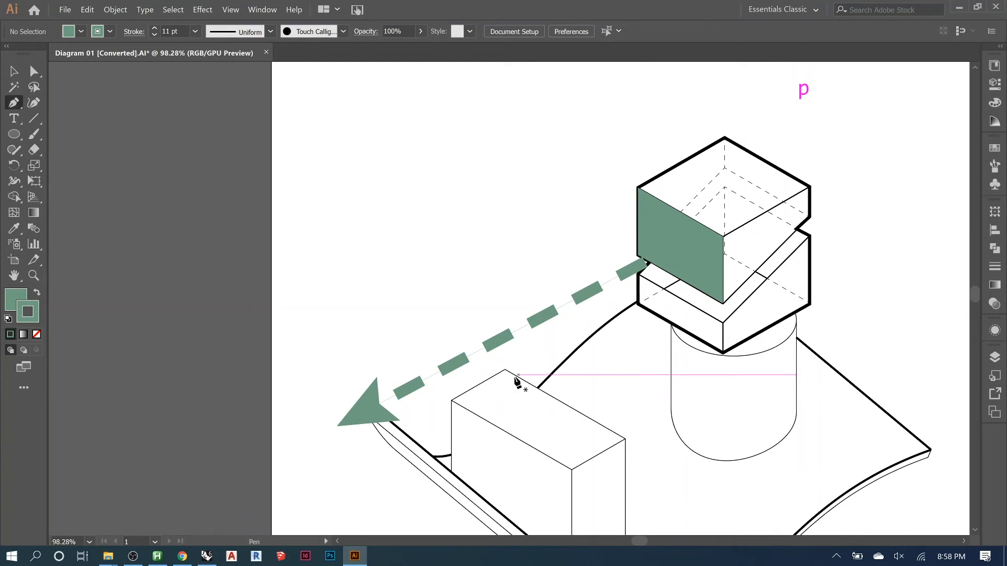
{"action": "left_click", "coordinate": [504, 369]}
{"action": "left_click", "coordinate": [451, 401]}
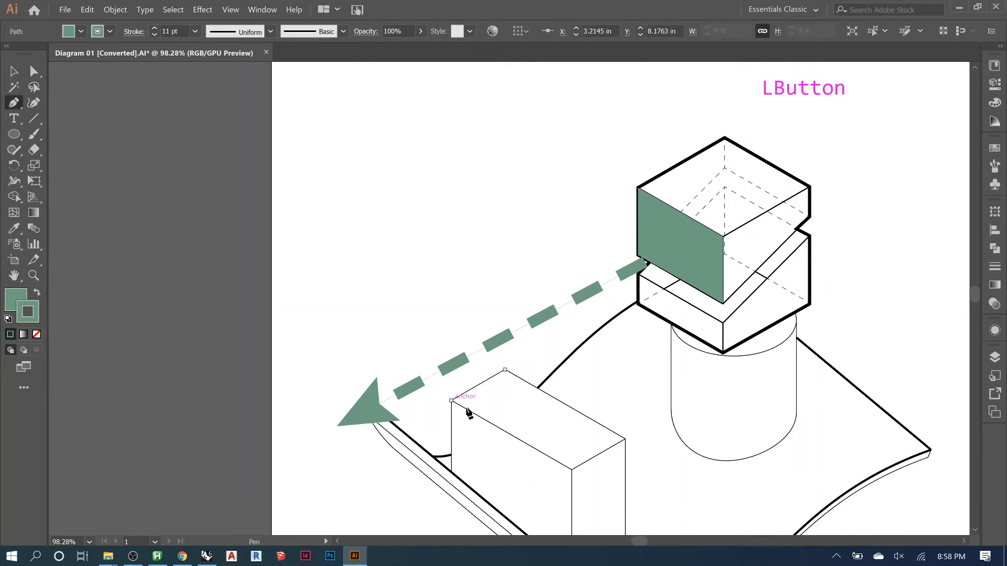
{"action": "left_click", "coordinate": [572, 470]}
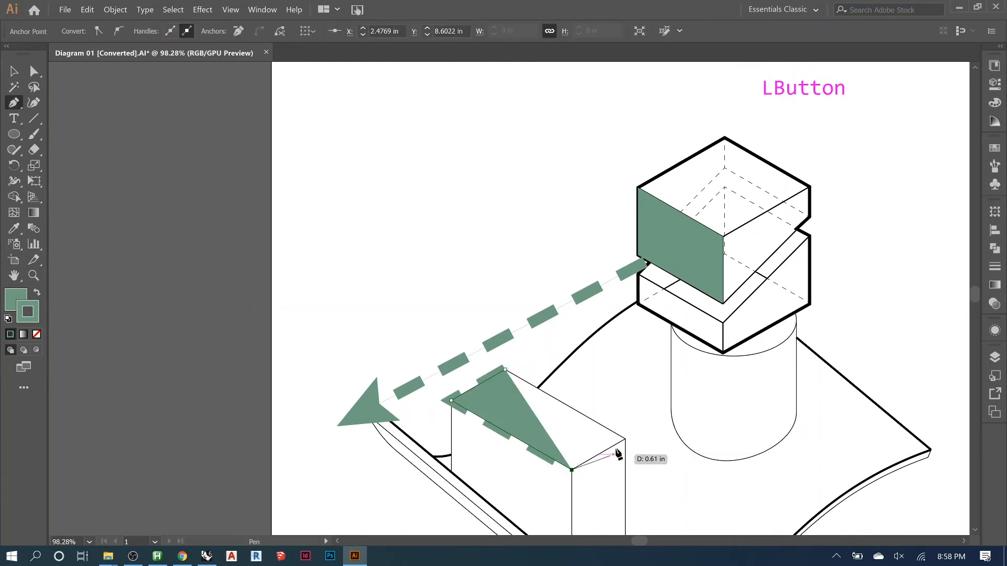
{"action": "left_click", "coordinate": [624, 438]}
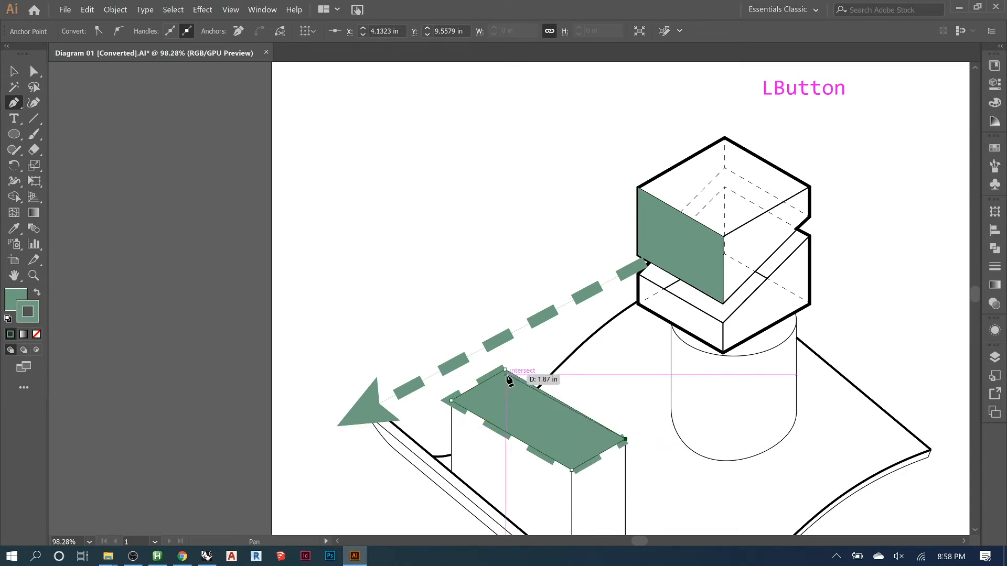
{"action": "left_click", "coordinate": [505, 369]}
Set the stroke weight of the low block's green roof shape to 0 so that only its fill remains
{"action": "left_click", "coordinate": [15, 74]}
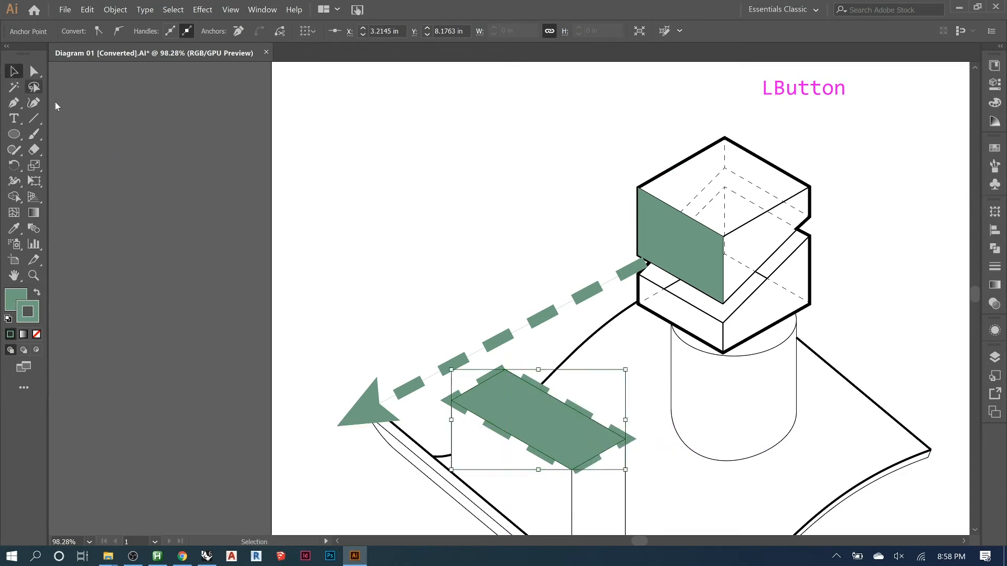
{"action": "left_click", "coordinate": [514, 370]}
{"action": "left_click", "coordinate": [520, 387]}
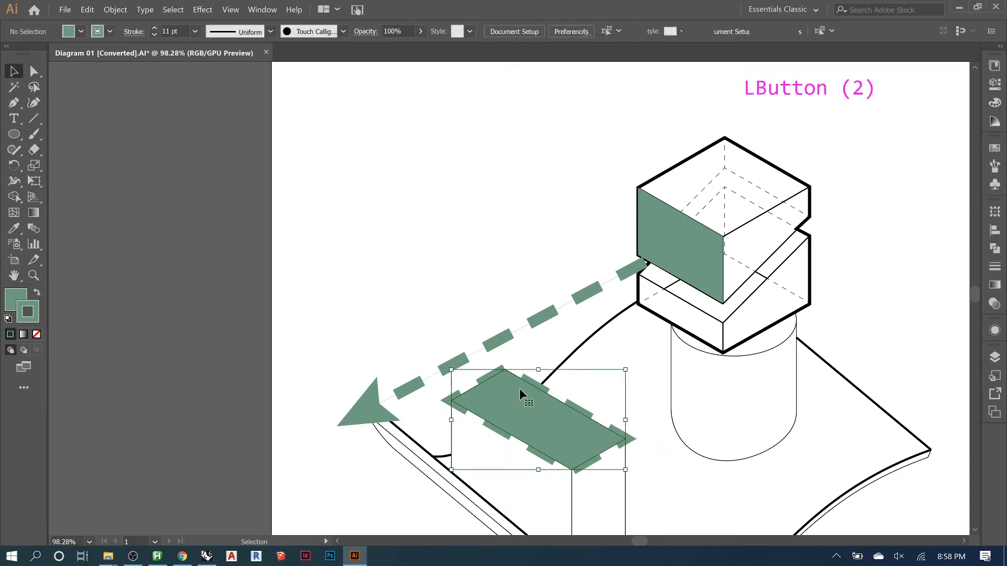
{"action": "left_click_drag", "start_coordinate": [187, 31], "coordinate": [127, 30]}
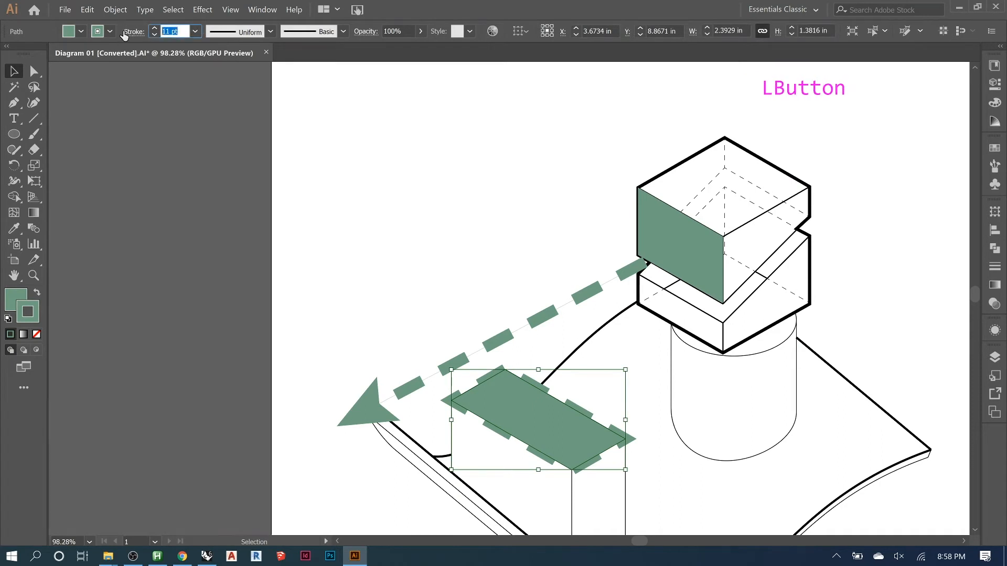
{"action": "type", "text": "0"}
{"action": "key", "text": "Return"}
{"action": "left_click", "coordinate": [290, 210]}
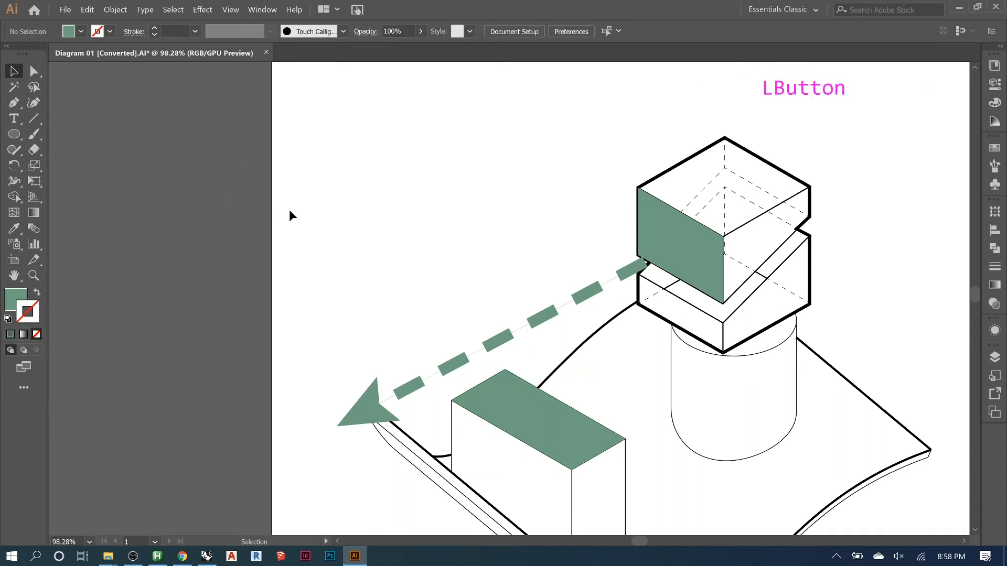
Duplicate the dashed arrow, flip it horizontally and place it running from the low block's green roof down to the right across the site
{"action": "scroll", "coordinate": [241, 225], "scroll_direction": "down", "scroll_amount": 3, "text": "alt"}
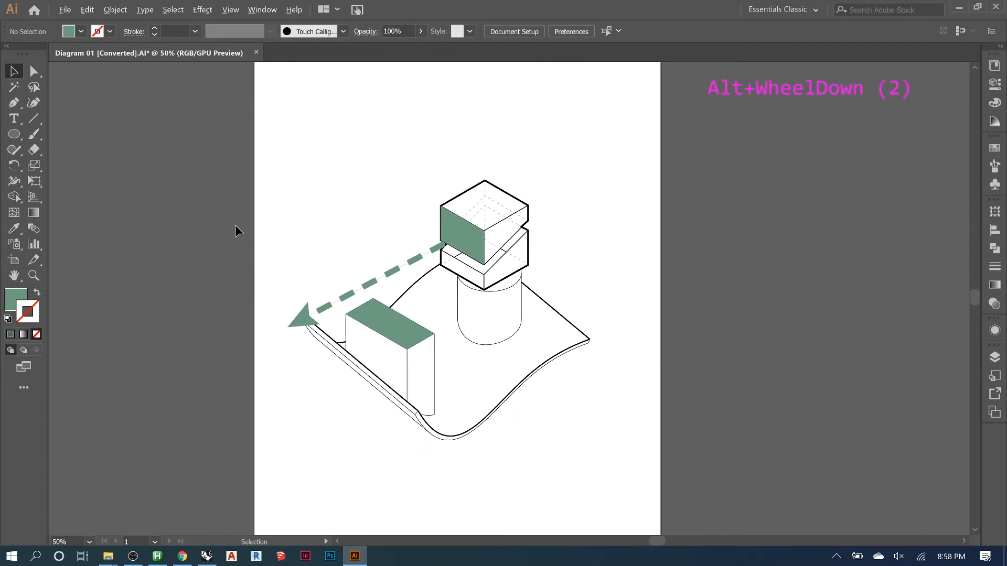
{"action": "left_click", "coordinate": [310, 273]}
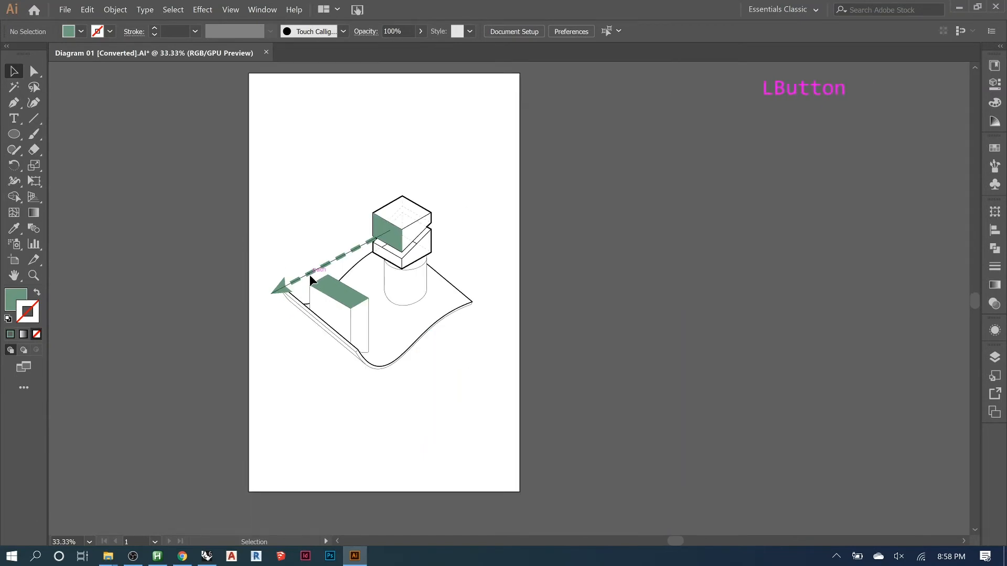
{"action": "left_click_drag", "start_coordinate": [311, 273], "coordinate": [338, 314], "text": "alt"}
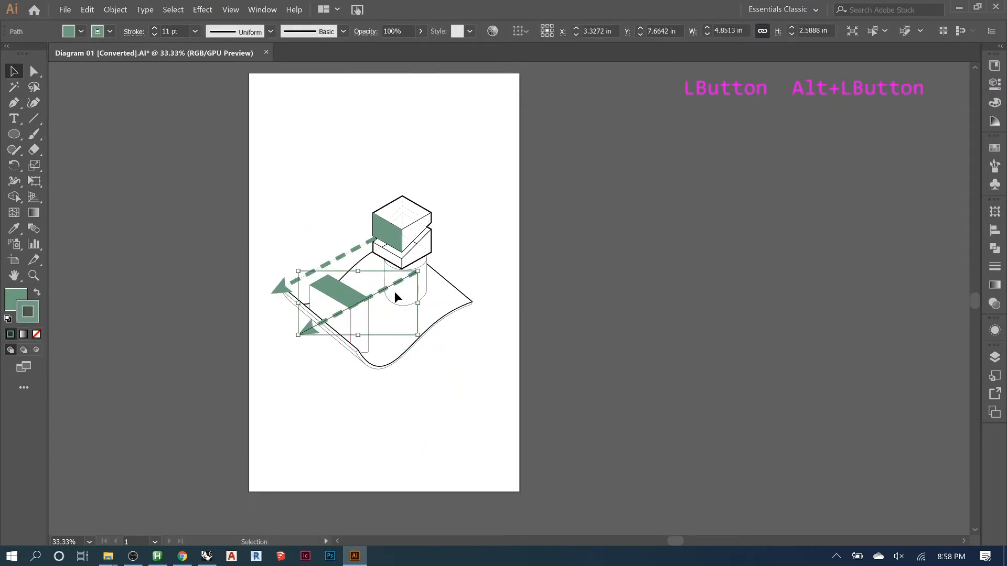
{"action": "left_click_drag", "start_coordinate": [416, 264], "coordinate": [259, 268]}
{"action": "left_click_drag", "start_coordinate": [371, 315], "coordinate": [459, 331]}
{"action": "left_click", "coordinate": [612, 229]}
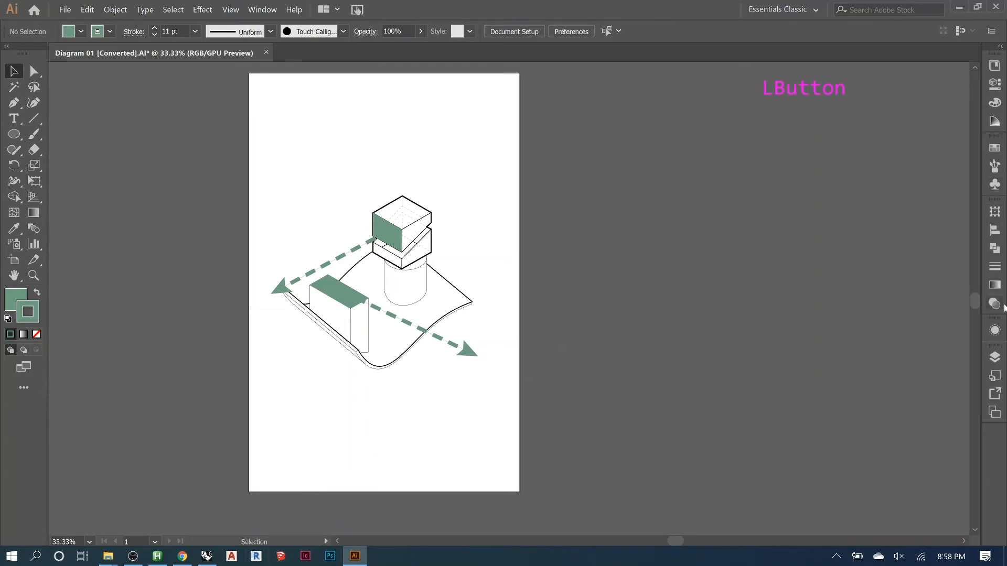
Switch to Chrome and search Google Images for "silhouette people"
{"action": "left_click", "coordinate": [994, 357]}
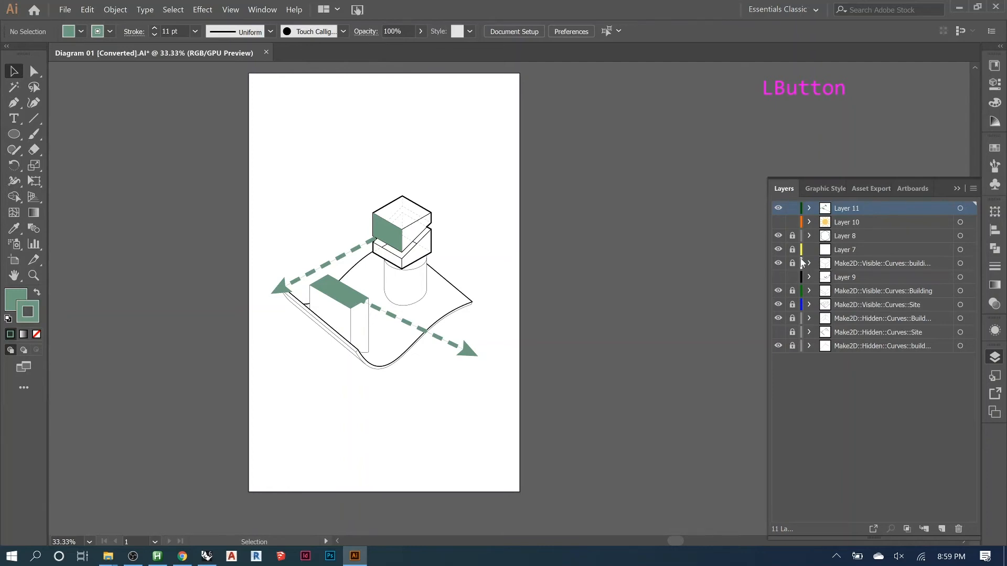
{"action": "mouse_move", "coordinate": [212, 562]}
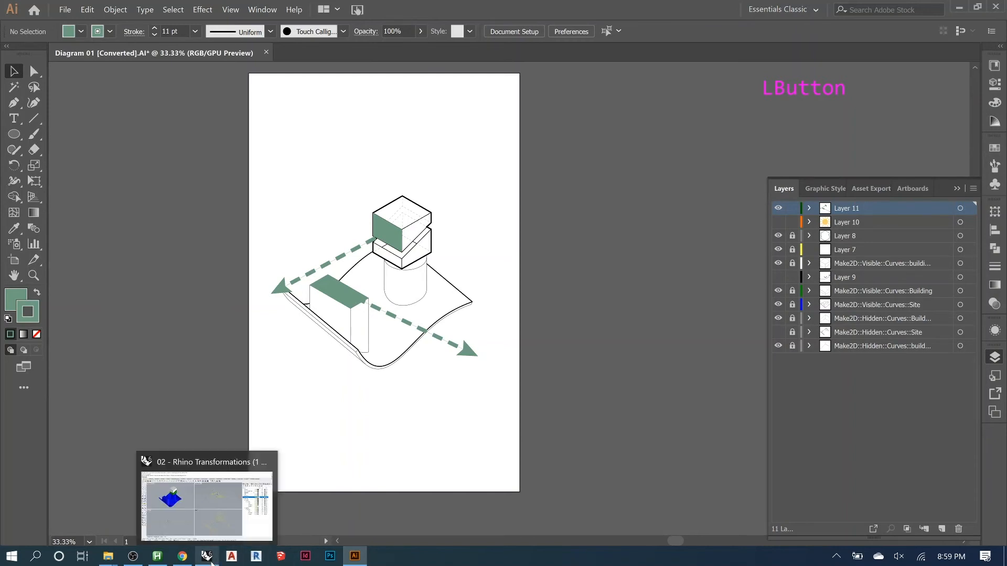
{"action": "left_click", "coordinate": [180, 526]}
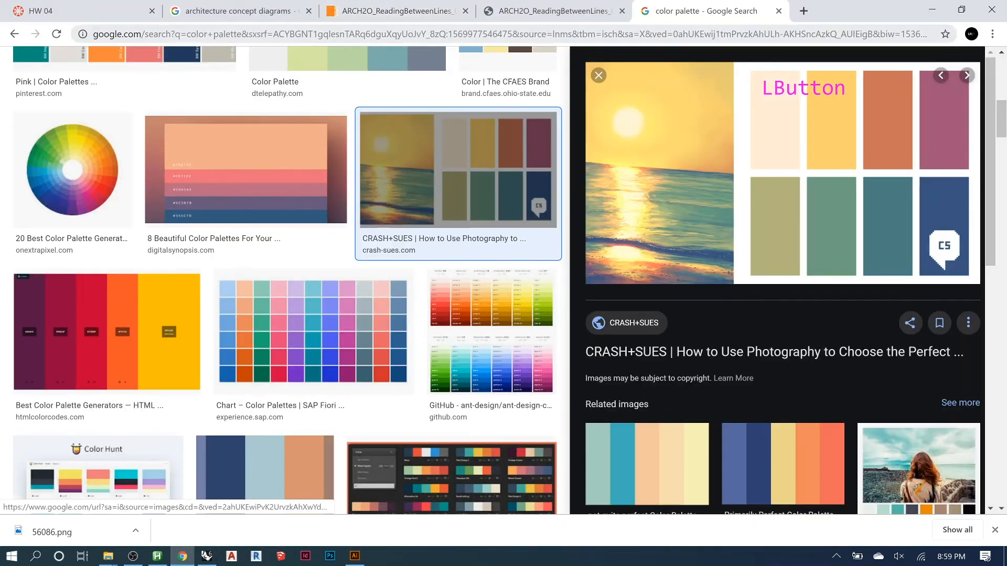
{"action": "left_click", "coordinate": [381, 37]}
{"action": "type", "text": "silhou"}
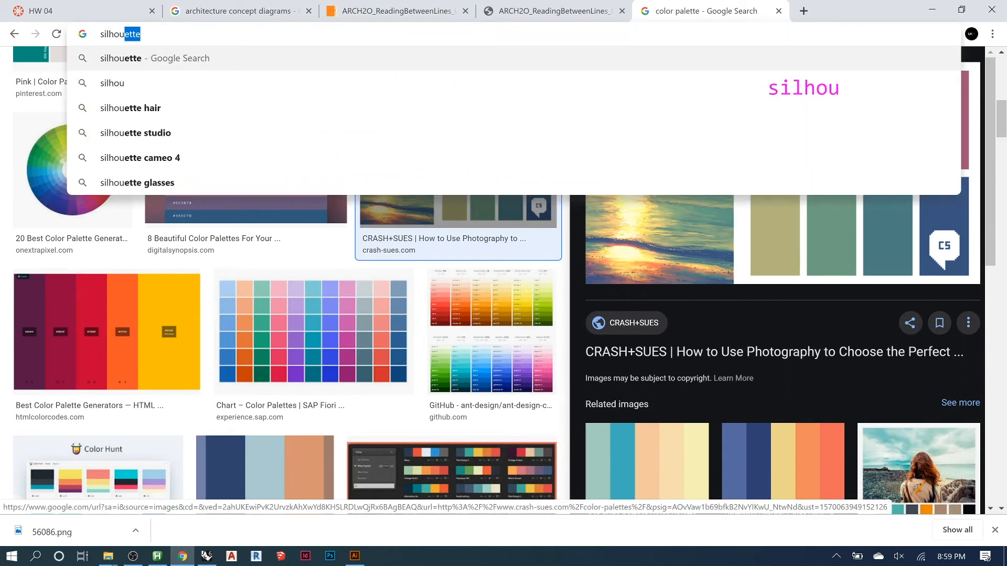
{"action": "type", "text": "ette"}
{"action": "key", "text": "Return"}
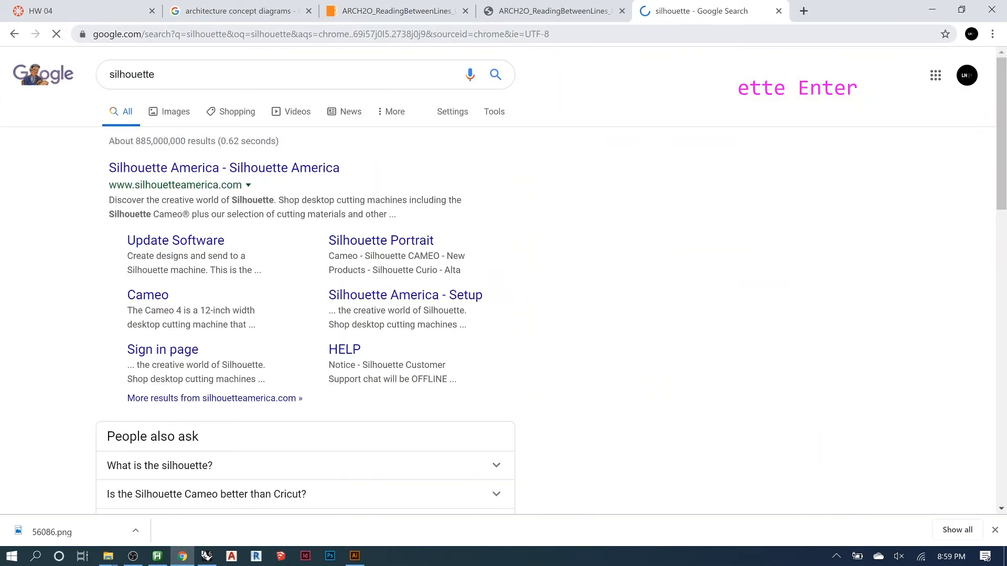
{"action": "left_click", "coordinate": [192, 75]}
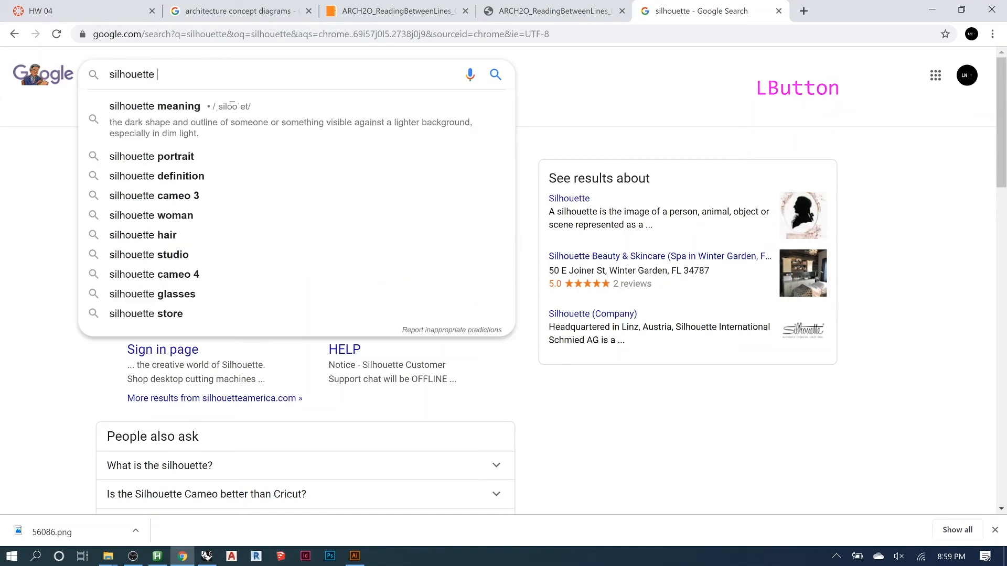
{"action": "type", "text": "people"}
{"action": "key", "text": "Return"}
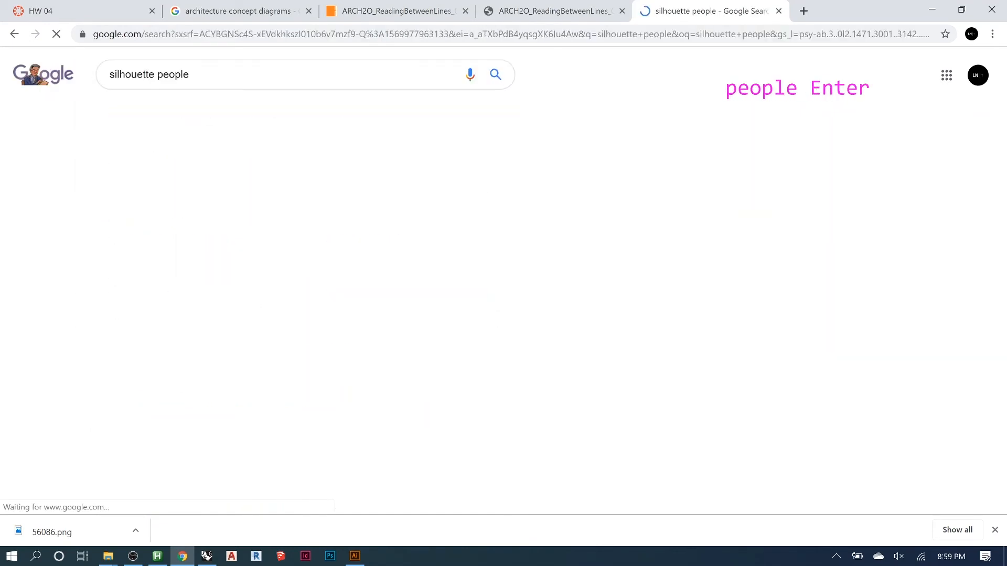
{"action": "left_click", "coordinate": [176, 112]}
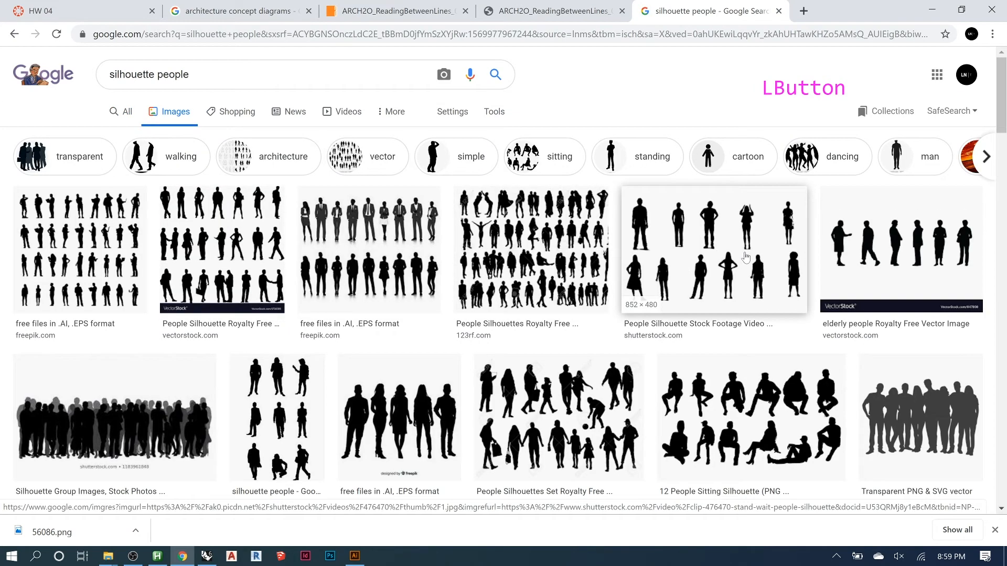
Copy the VectorStock image of elderly people silhouettes and paste it over the diagram in Illustrator
{"action": "left_click", "coordinate": [846, 248]}
{"action": "right_click", "coordinate": [738, 220]}
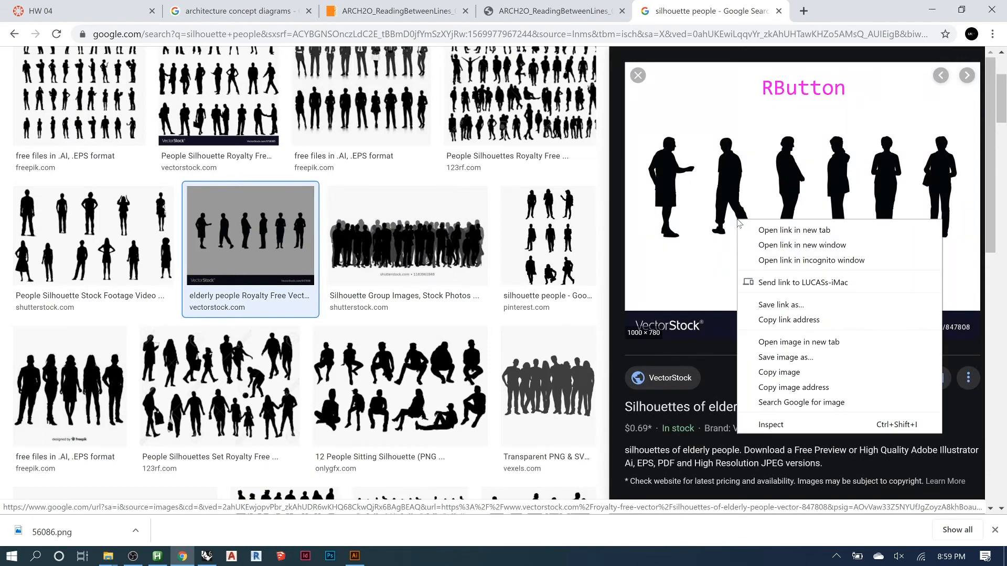
{"action": "left_click", "coordinate": [773, 373]}
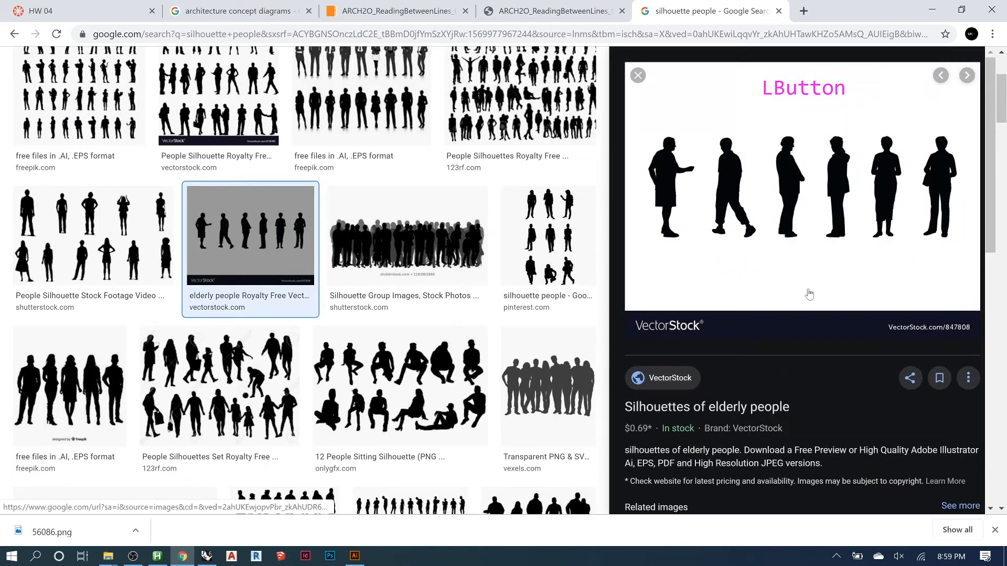
{"action": "left_click", "coordinate": [354, 556]}
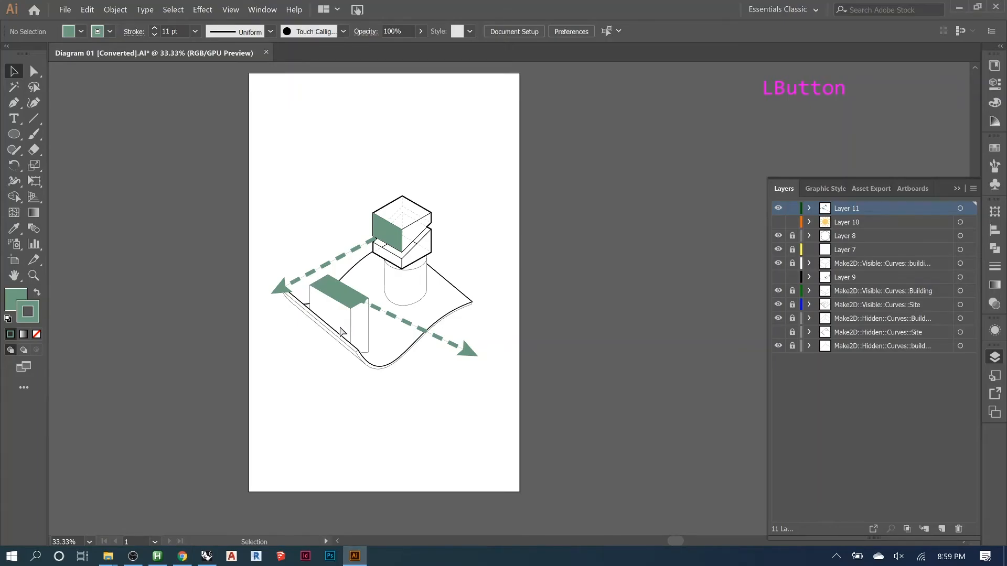
{"action": "key", "text": "ctrl+v"}
{"action": "mouse_move", "coordinate": [459, 272]}
{"action": "left_mouse_down"}
{"action": "mouse_move", "coordinate": [377, 206]}
{"action": "mouse_move", "coordinate": [355, 207]}
{"action": "left_mouse_up"}
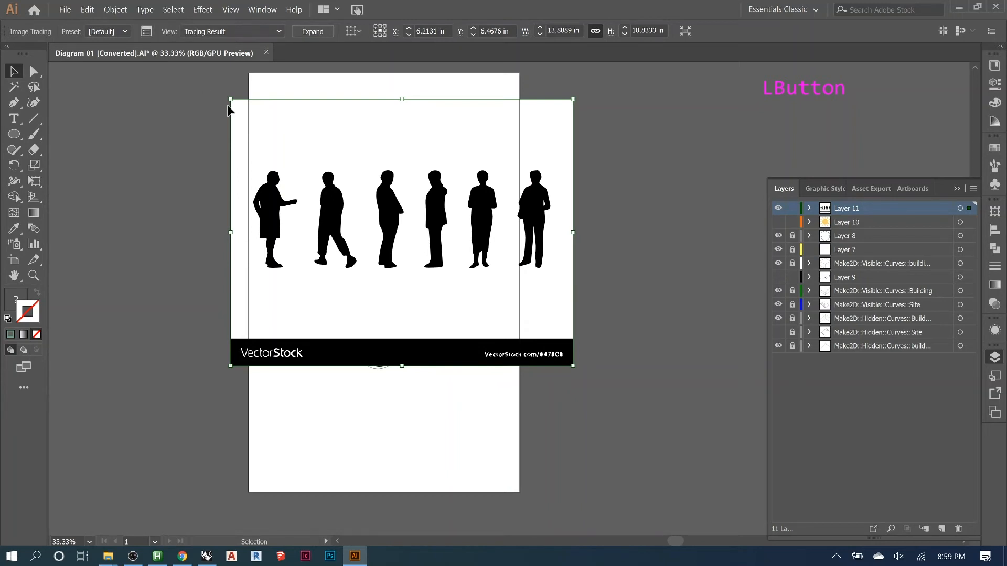
Image-trace the pasted silhouettes in black and white with Ignore White on to remove the white background
{"action": "left_click", "coordinate": [146, 32]}
{"action": "left_click", "coordinate": [611, 429]}
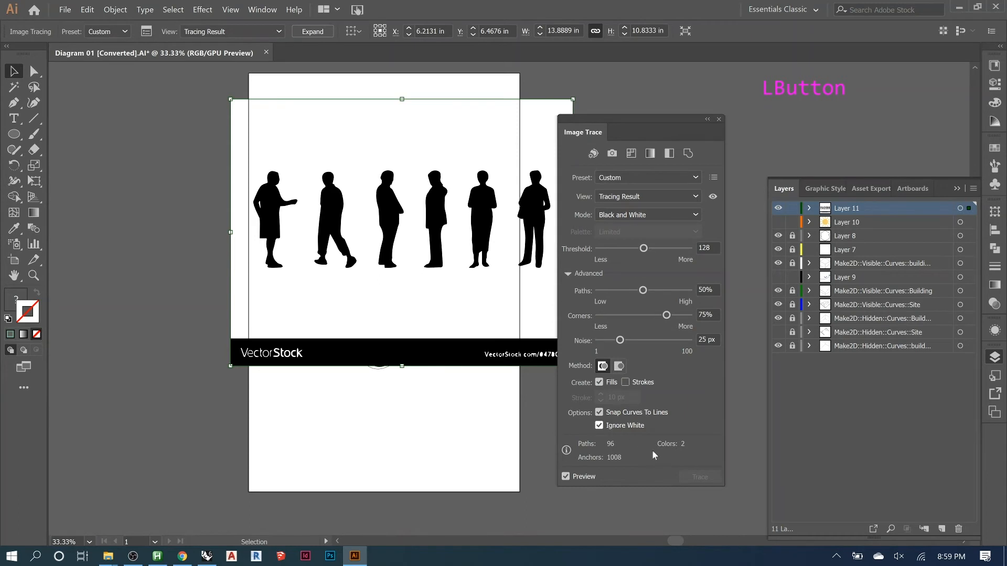
{"action": "left_click", "coordinate": [720, 120]}
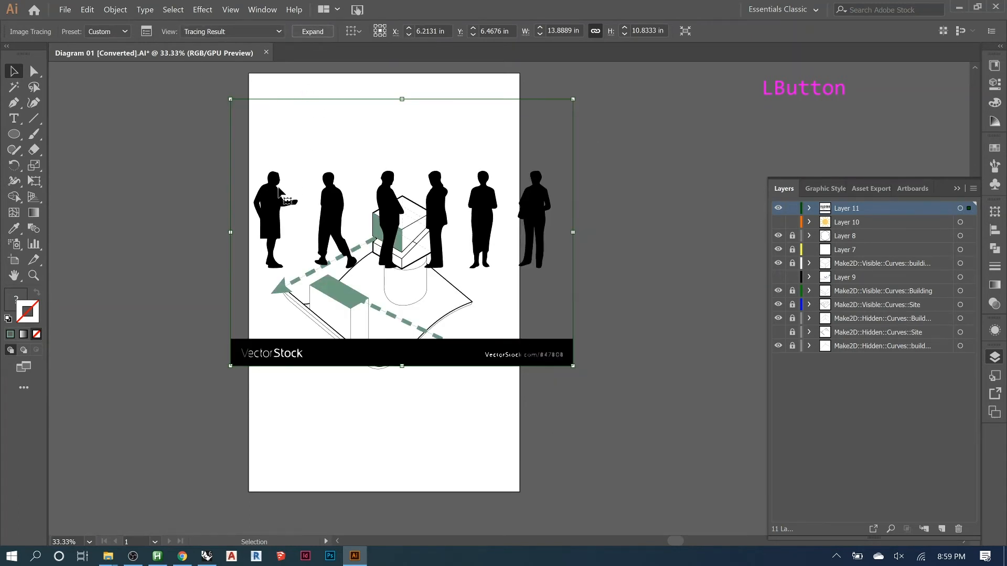
Refine the silhouettes' image trace with a threshold of 201, paths 80%, corners 76% and noise 61 px
{"action": "left_click", "coordinate": [144, 31]}
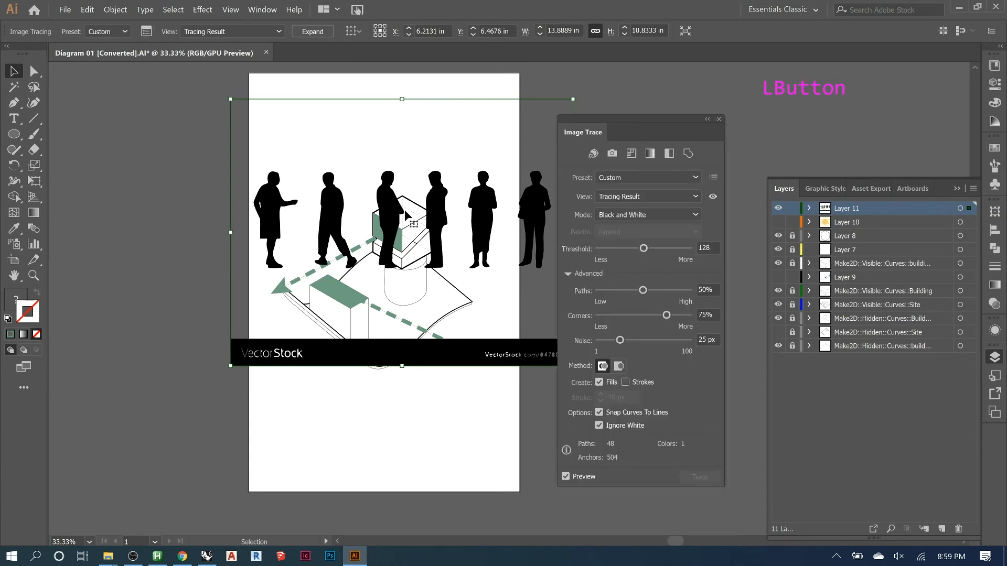
{"action": "scroll", "coordinate": [300, 209], "scroll_direction": "down", "scroll_amount": 1}
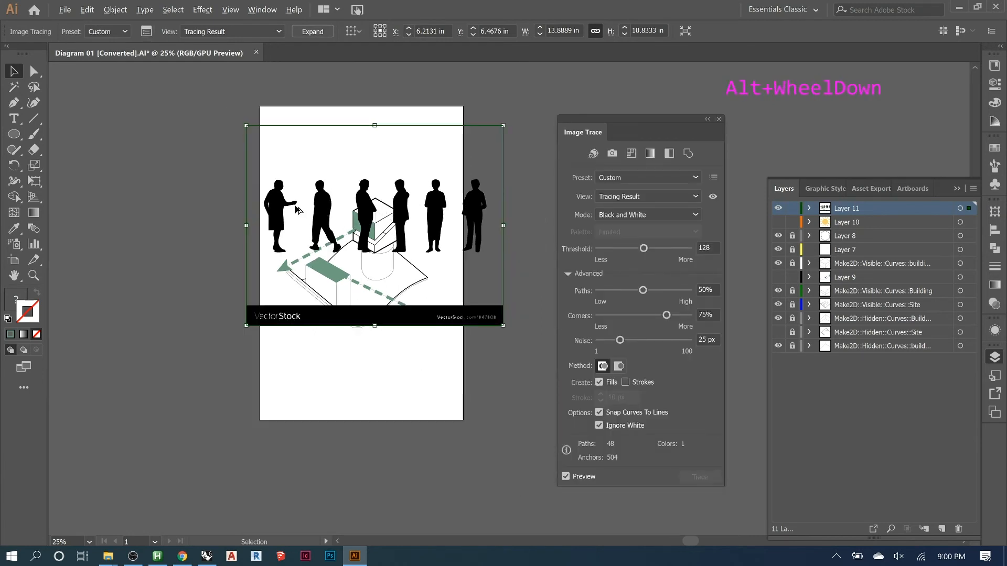
{"action": "scroll", "coordinate": [300, 210], "scroll_direction": "up", "scroll_amount": 2}
{"action": "scroll", "coordinate": [328, 212], "scroll_direction": "up", "scroll_amount": 2}
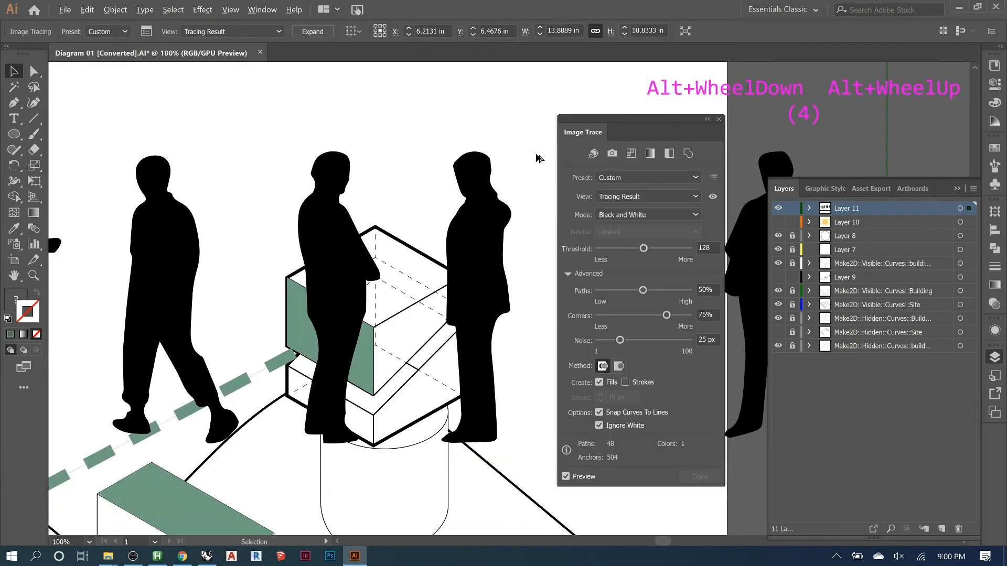
{"action": "mouse_move", "coordinate": [622, 121]}
{"action": "left_mouse_down"}
{"action": "mouse_move", "coordinate": [760, 149]}
{"action": "mouse_move", "coordinate": [850, 142]}
{"action": "mouse_move", "coordinate": [853, 119]}
{"action": "left_mouse_up"}
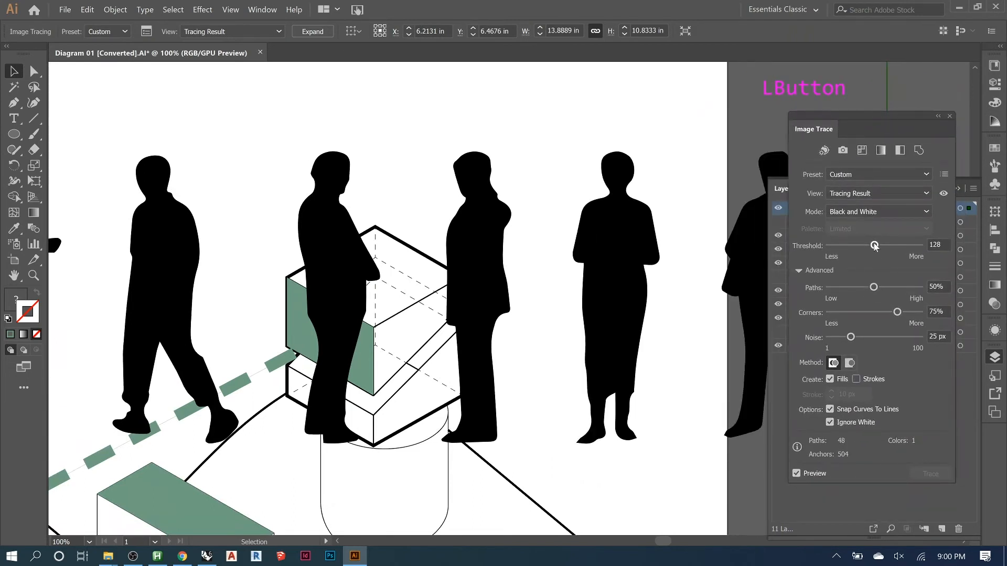
{"action": "left_click_drag", "start_coordinate": [873, 247], "coordinate": [835, 249]}
{"action": "left_click_drag", "start_coordinate": [834, 247], "coordinate": [901, 250]}
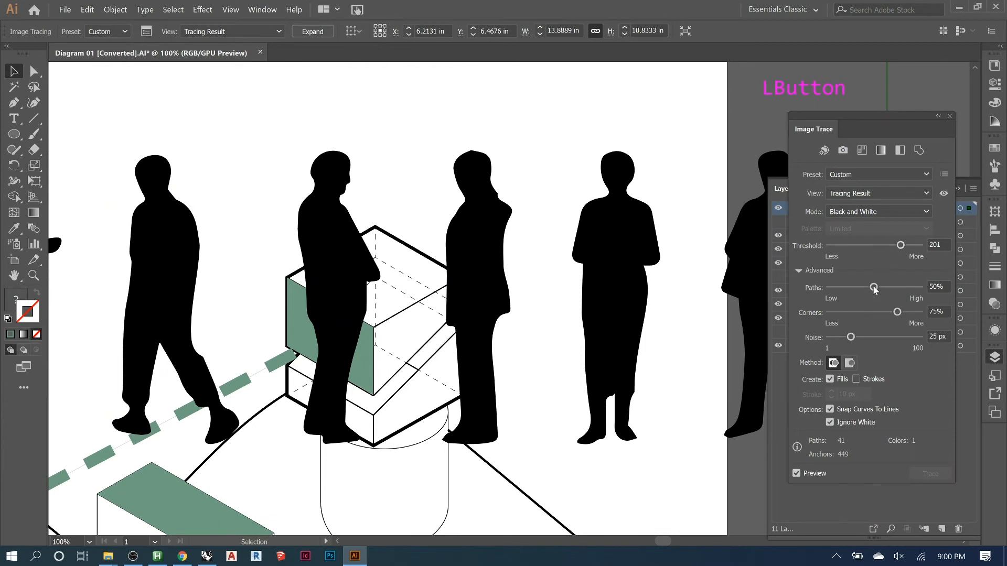
{"action": "mouse_move", "coordinate": [872, 292]}
{"action": "left_mouse_down"}
{"action": "mouse_move", "coordinate": [846, 295]}
{"action": "mouse_move", "coordinate": [902, 295]}
{"action": "left_mouse_up"}
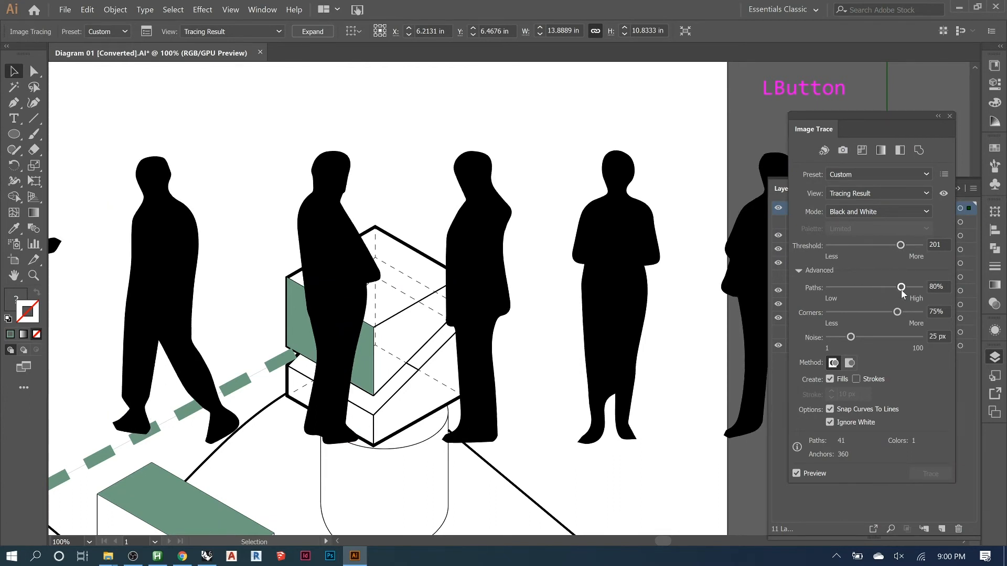
{"action": "mouse_move", "coordinate": [899, 313]}
{"action": "left_mouse_down"}
{"action": "mouse_move", "coordinate": [845, 317]}
{"action": "mouse_move", "coordinate": [919, 320]}
{"action": "mouse_move", "coordinate": [898, 315]}
{"action": "mouse_move", "coordinate": [866, 343]}
{"action": "mouse_move", "coordinate": [886, 340]}
{"action": "left_mouse_up"}
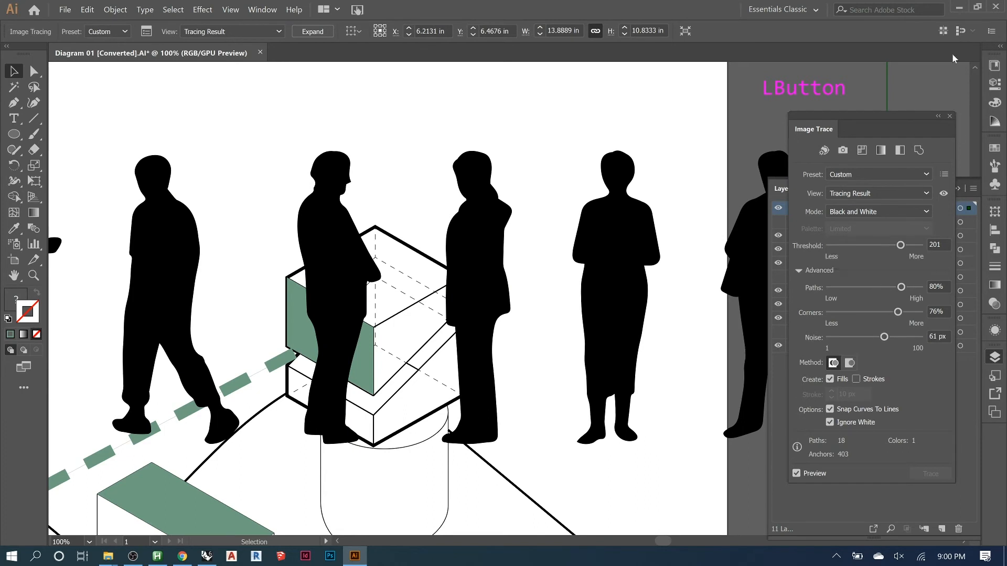
Expand the traced silhouettes into editable paths and delete the black VectorStock banner from within the group
{"action": "left_click", "coordinate": [949, 115]}
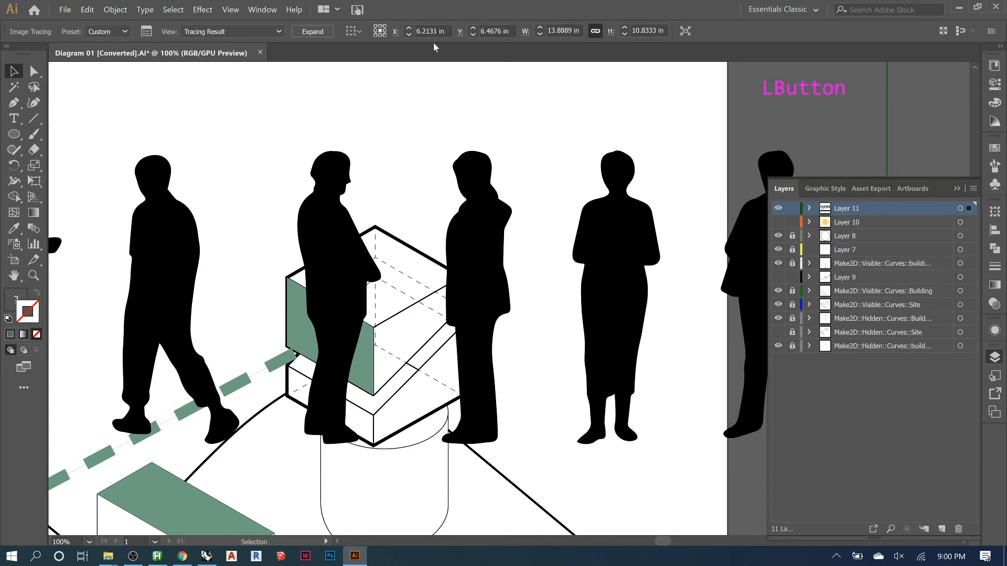
{"action": "left_click", "coordinate": [313, 31]}
{"action": "scroll", "coordinate": [485, 158], "scroll_direction": "down", "scroll_amount": 2, "text": "alt"}
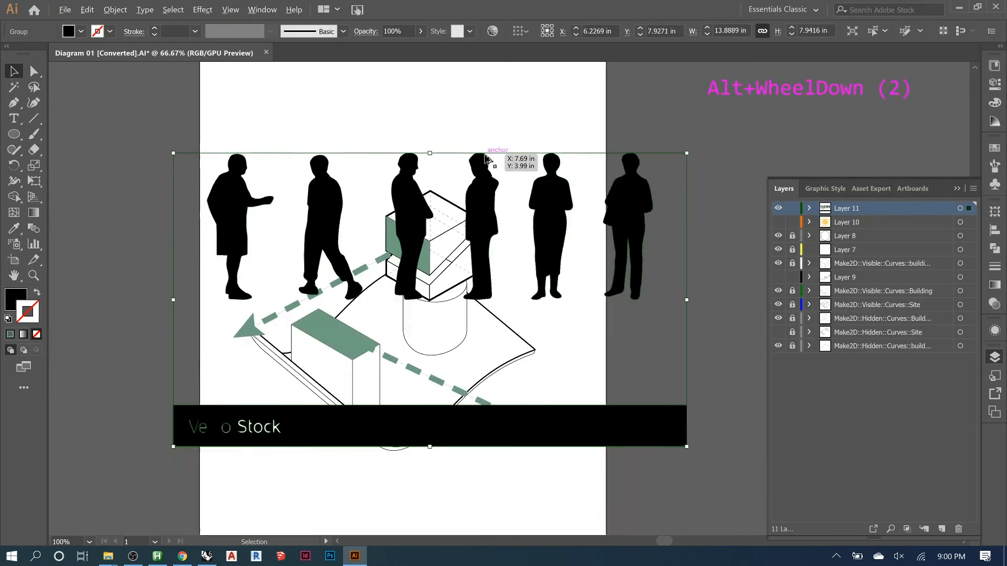
{"action": "scroll", "coordinate": [485, 158], "scroll_direction": "down", "scroll_amount": 1, "text": "alt"}
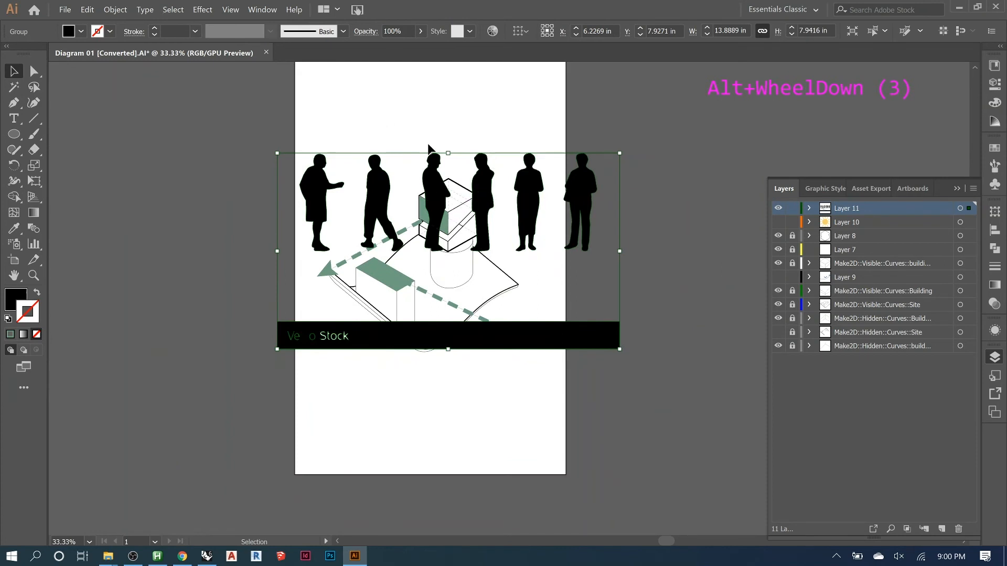
{"action": "double_click", "coordinate": [443, 204]}
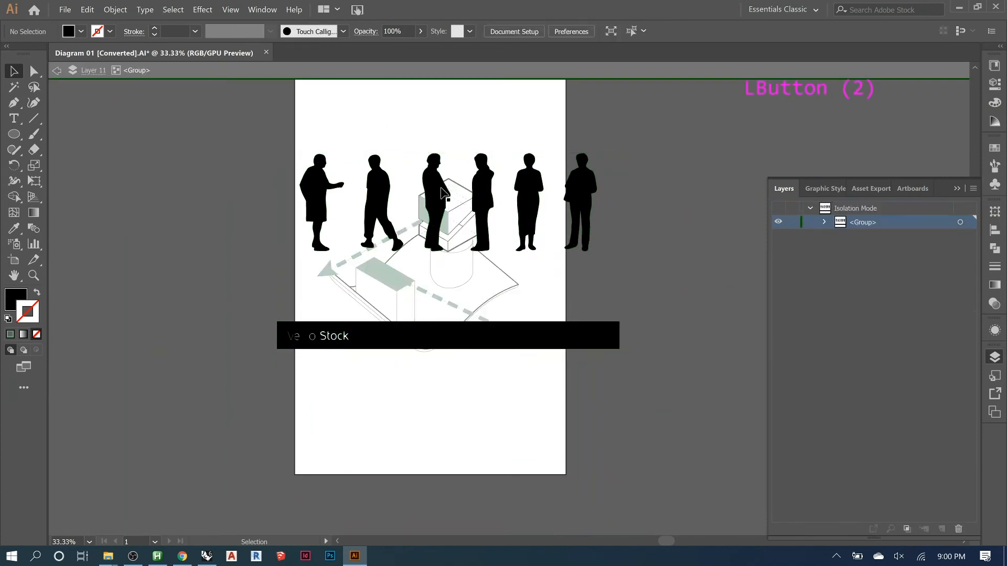
{"action": "left_click_drag", "start_coordinate": [281, 301], "coordinate": [563, 400]}
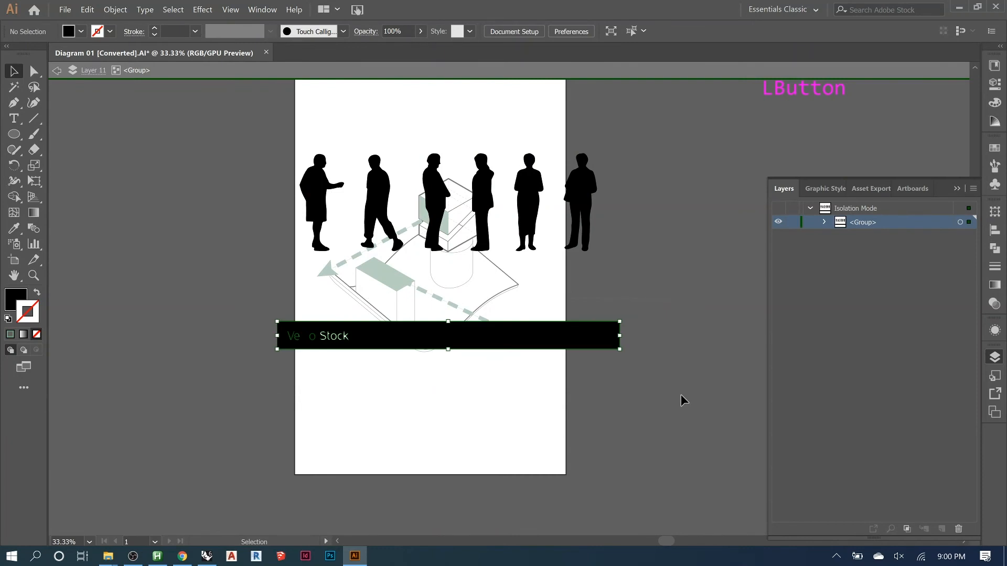
{"action": "key", "text": "Delete"}
Scale all six silhouettes down together to about 0.8 in wide and place the row on the low block's green roof
{"action": "left_click", "coordinate": [440, 217]}
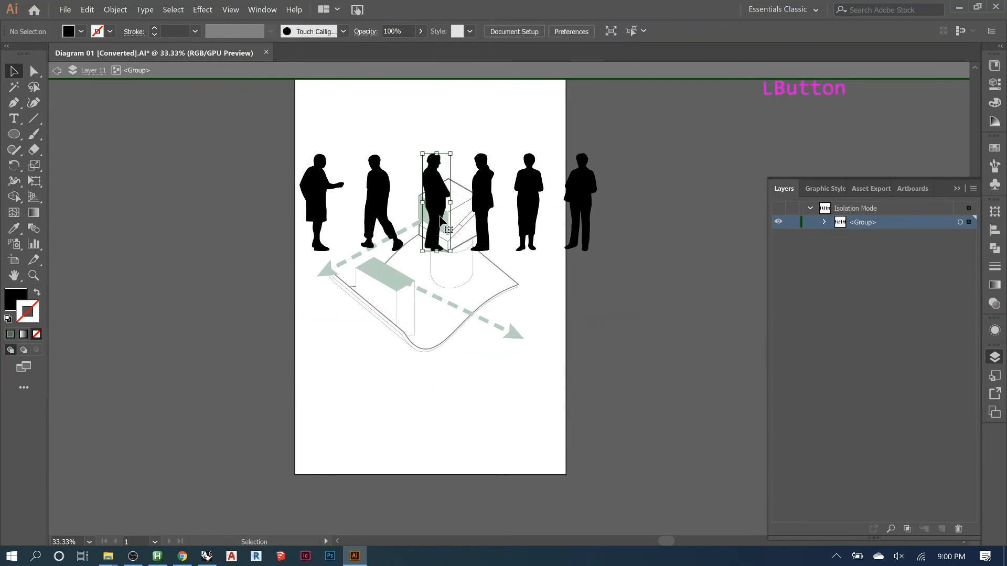
{"action": "left_click_drag", "start_coordinate": [277, 133], "coordinate": [643, 275]}
{"action": "left_click_drag", "start_coordinate": [596, 153], "coordinate": [322, 243]}
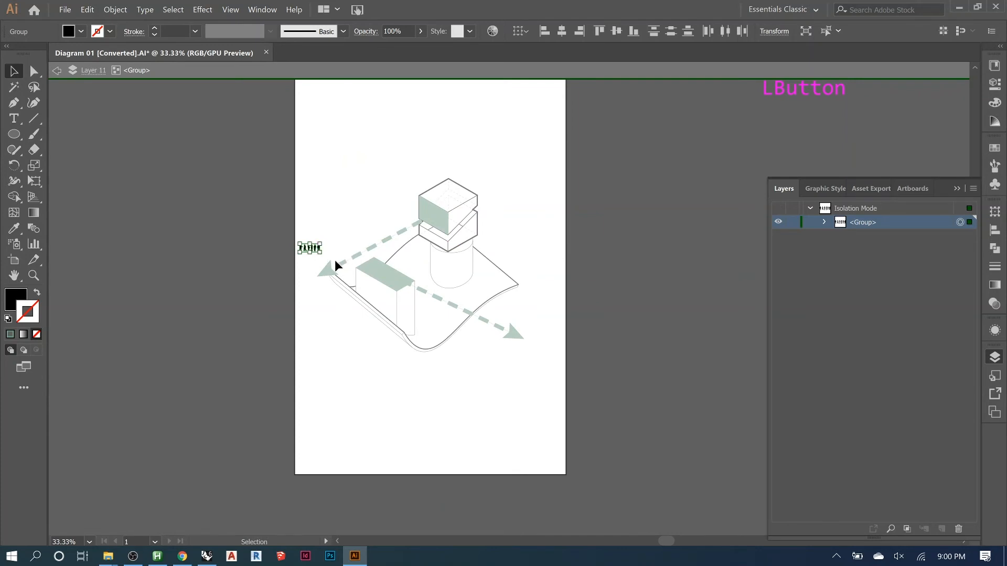
{"action": "key", "text": "alt+Page_Up"}
{"action": "scroll", "coordinate": [326, 262], "scroll_direction": "up", "scroll_amount": 3}
{"action": "scroll", "coordinate": [412, 259], "scroll_direction": "up", "scroll_amount": 1}
{"action": "left_click_drag", "start_coordinate": [242, 246], "coordinate": [563, 332]}
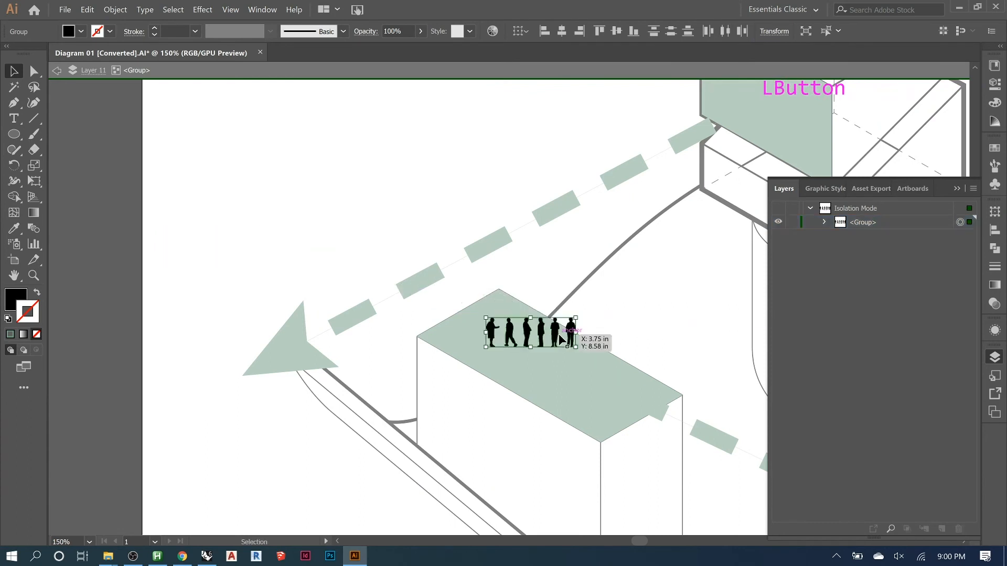
{"action": "left_click", "coordinate": [371, 189]}
{"action": "double_click", "coordinate": [510, 330]}
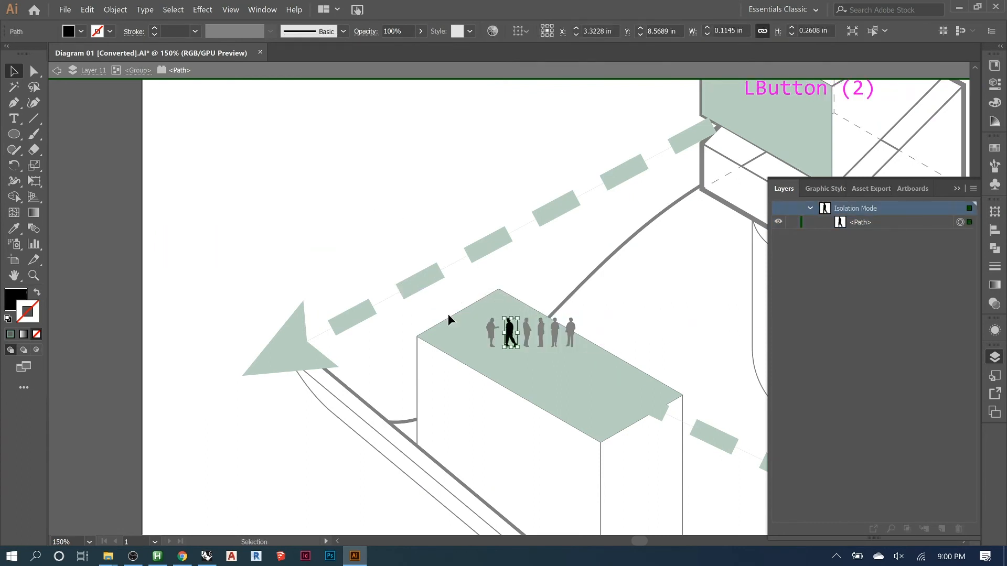
{"action": "left_click", "coordinate": [100, 139]}
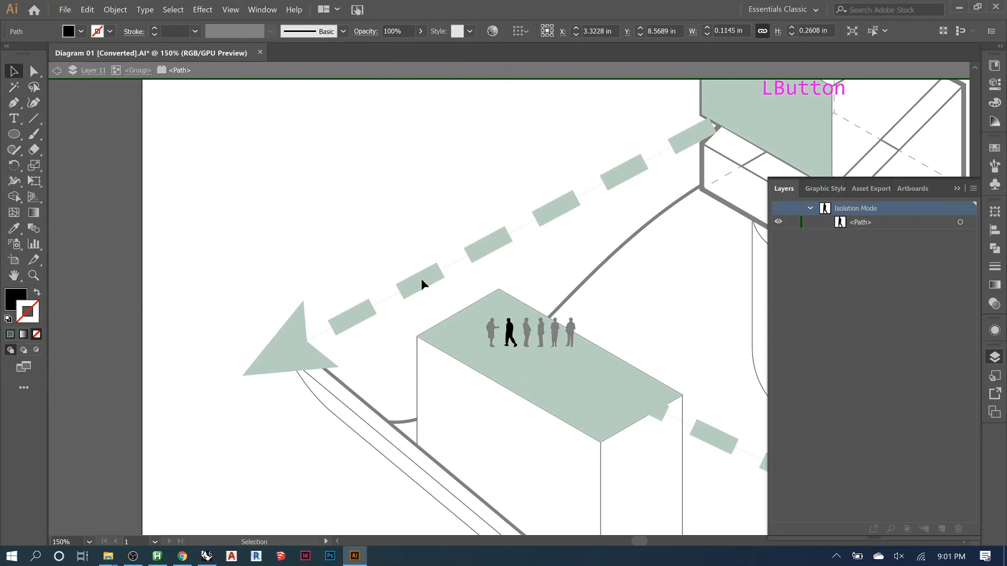
{"action": "key", "text": "Escape"}
Isolate the silhouette group and spread the individual figures across the green roof in small clusters, with the walking figure at the roof's far-left corner
{"action": "left_click", "coordinate": [511, 333]}
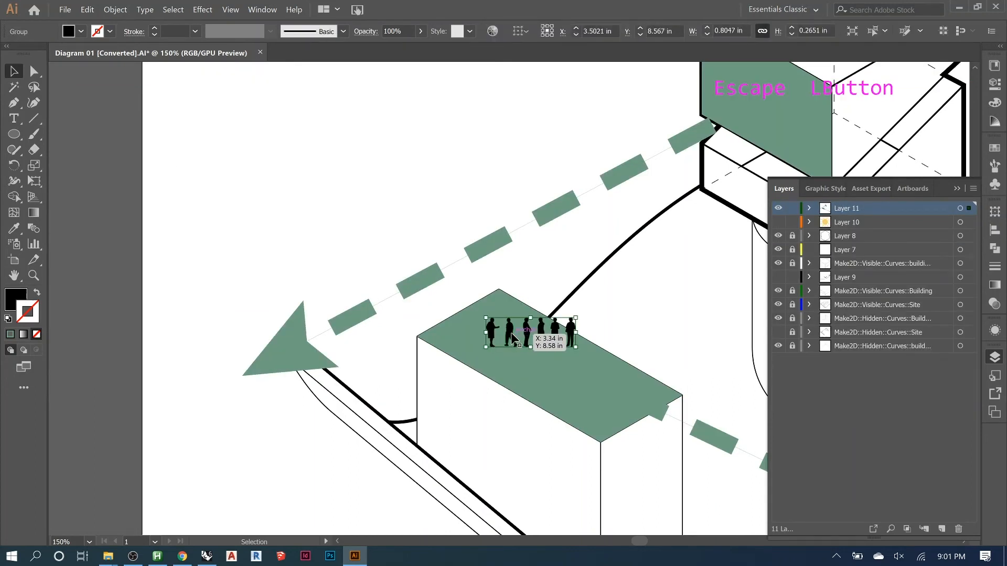
{"action": "double_click", "coordinate": [511, 333]}
{"action": "left_click_drag", "start_coordinate": [510, 332], "coordinate": [596, 402]}
{"action": "left_click_drag", "start_coordinate": [572, 342], "coordinate": [615, 387]}
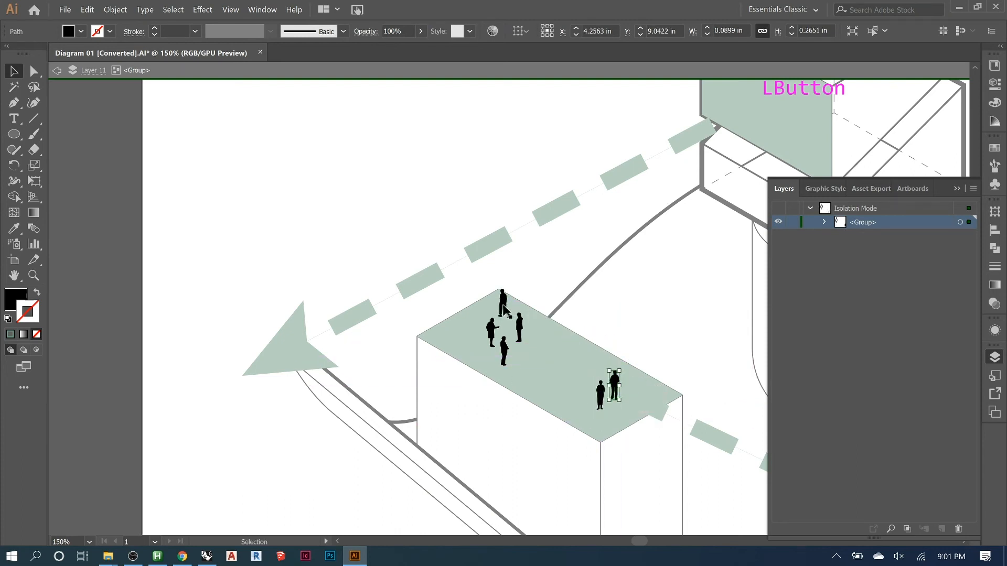
{"action": "left_click_drag", "start_coordinate": [501, 311], "coordinate": [446, 330]}
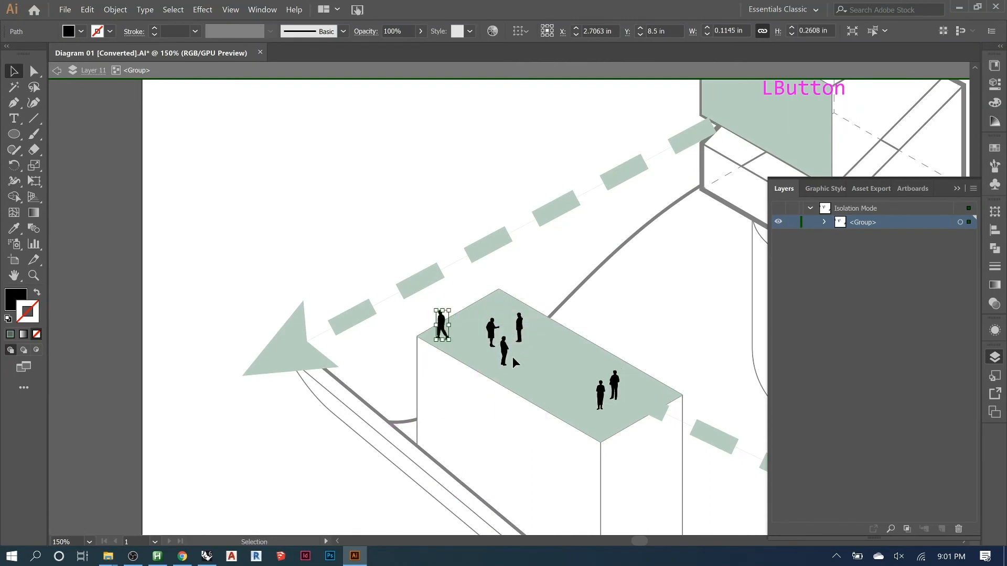
{"action": "left_click_drag", "start_coordinate": [517, 332], "coordinate": [510, 332]}
{"action": "left_click", "coordinate": [375, 341]}
{"action": "scroll", "coordinate": [321, 331], "scroll_direction": "down", "scroll_amount": 1, "text": "alt"}
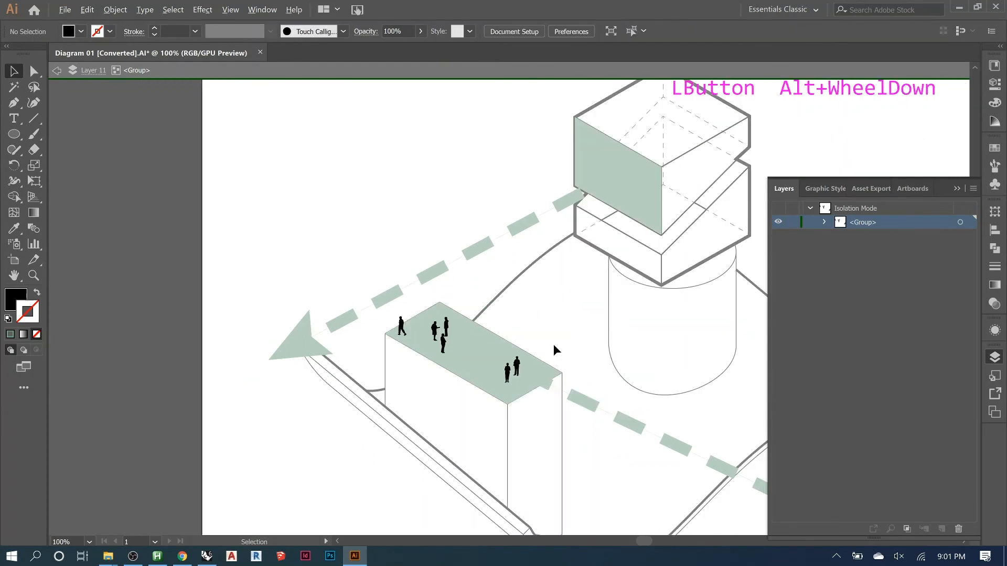
{"action": "left_click", "coordinate": [518, 370]}
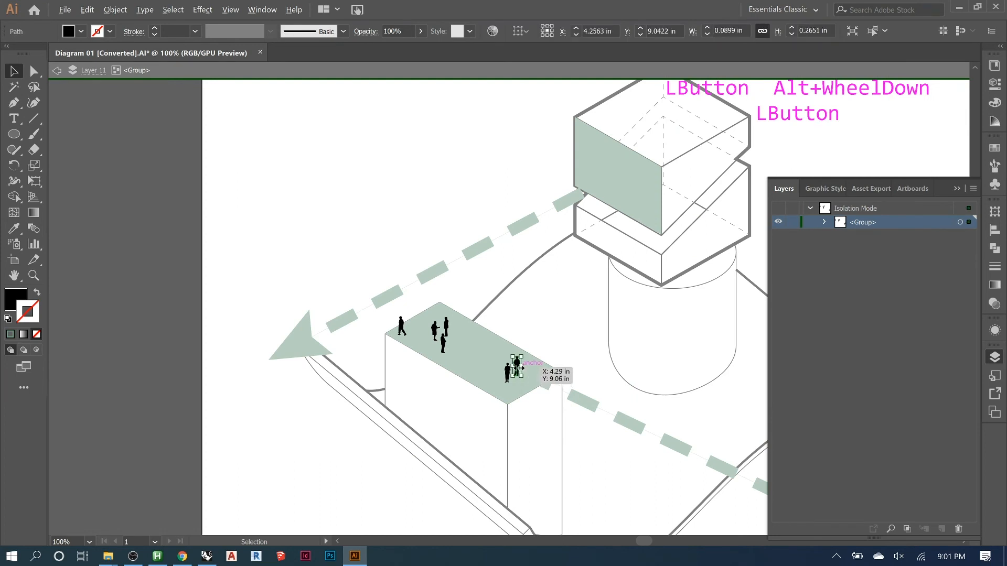
{"action": "left_click", "coordinate": [303, 246]}
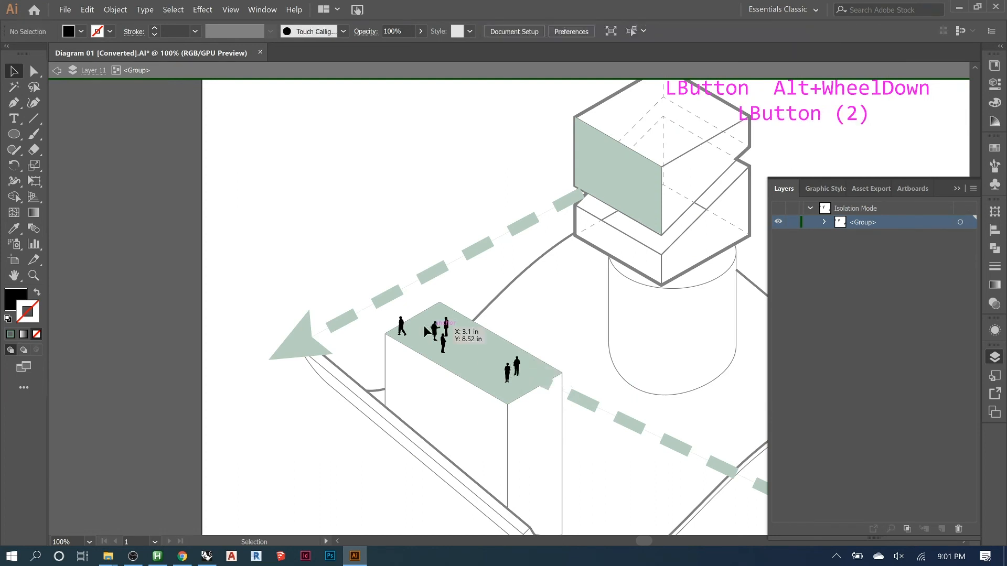
Recolor all the rooftop silhouettes with the dark blue swatch as fill and no stroke, and exit group isolation
{"action": "left_click_drag", "start_coordinate": [383, 283], "coordinate": [534, 388]}
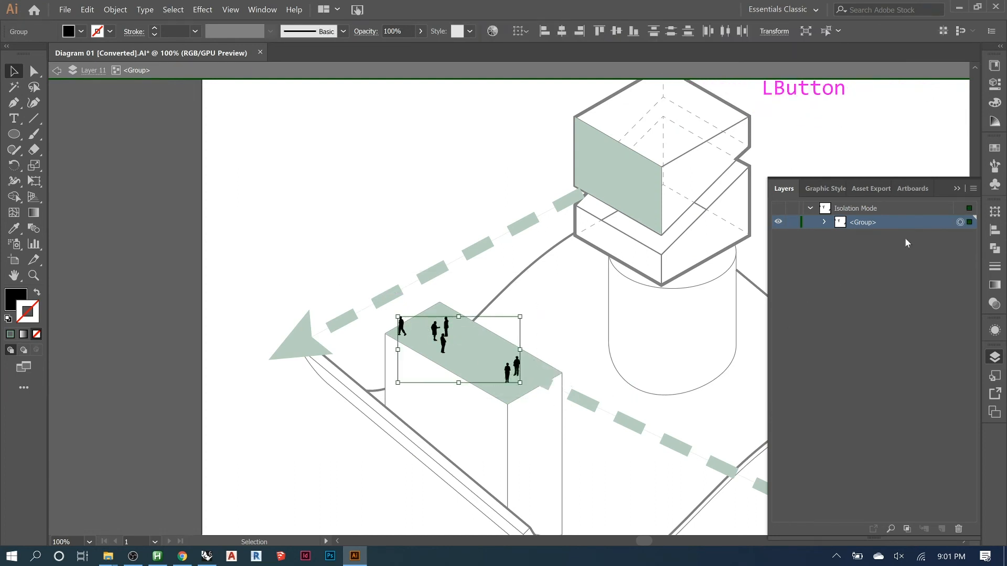
{"action": "left_click", "coordinate": [995, 150]}
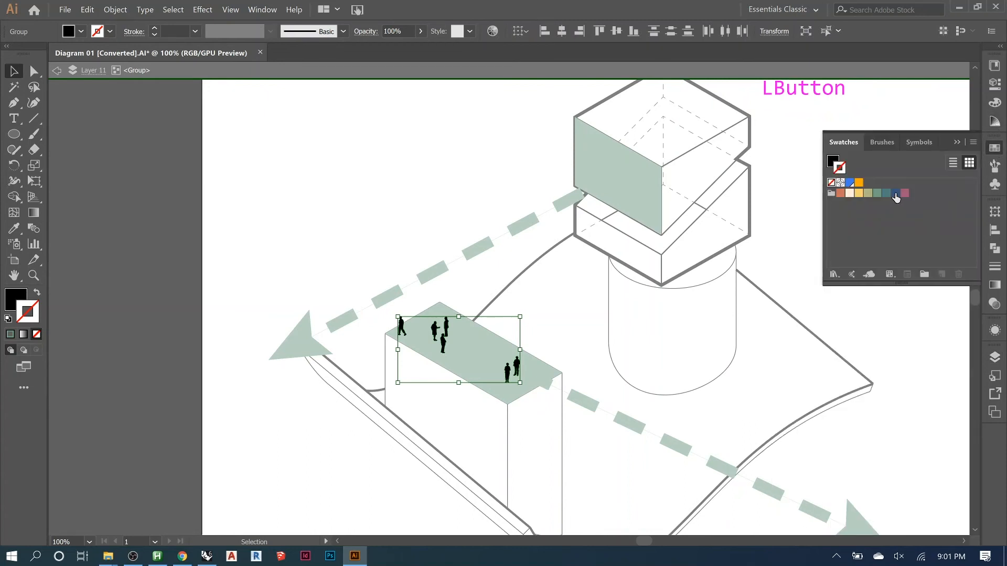
{"action": "left_click", "coordinate": [895, 195]}
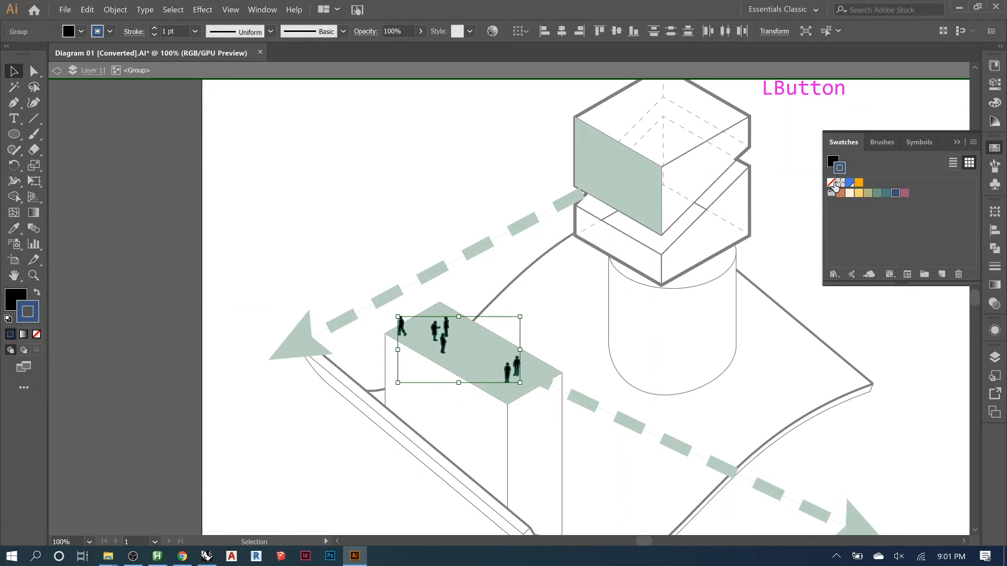
{"action": "left_click", "coordinate": [832, 182]}
{"action": "left_click", "coordinate": [833, 161]}
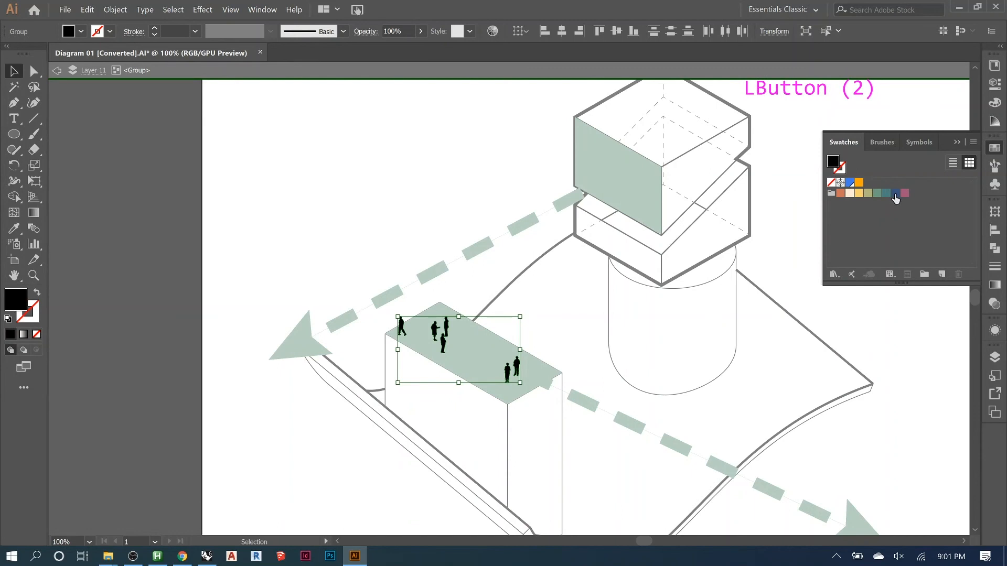
{"action": "left_click", "coordinate": [895, 193]}
{"action": "key", "text": "Escape"}
{"action": "key", "text": "Escape"}
{"action": "key", "text": "Escape"}
{"action": "key", "text": "Escape"}
{"action": "key", "text": "Escape"}
{"action": "key", "text": "Escape"}
{"action": "key", "text": "Escape"}
{"action": "key", "text": "Escape"}
{"action": "key", "text": "Escape"}
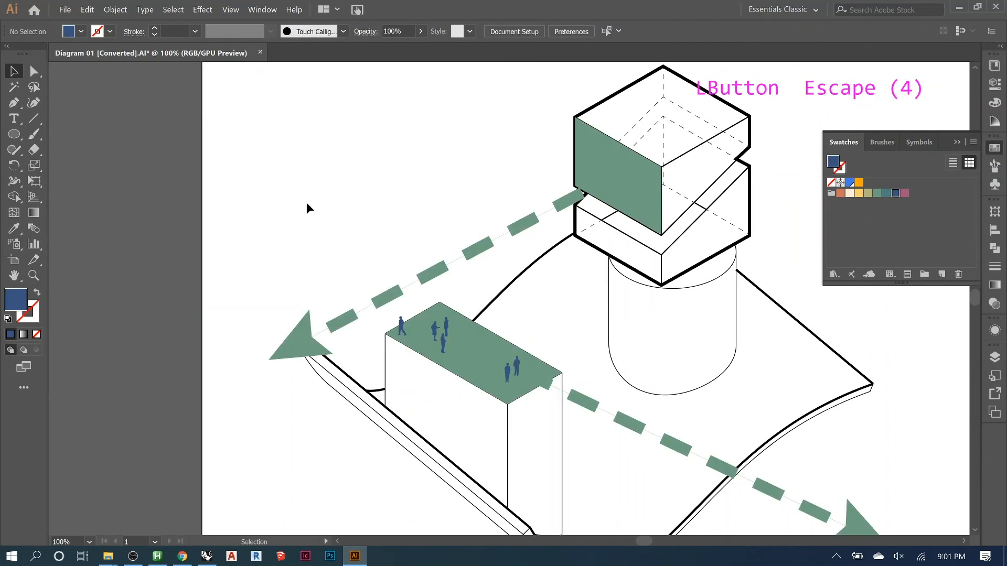
{"action": "scroll", "coordinate": [297, 211], "scroll_direction": "down", "scroll_amount": 2, "text": "alt"}
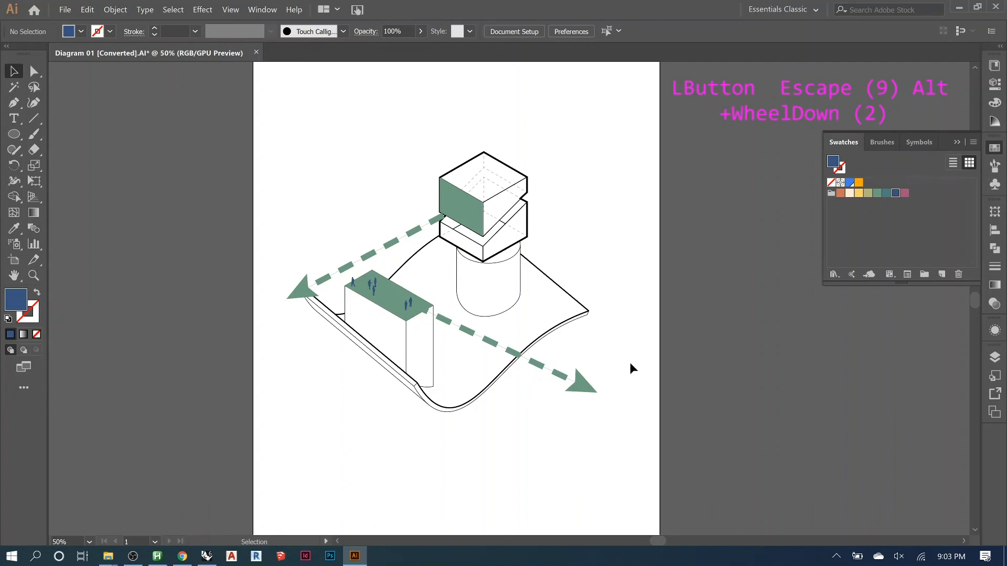
{"action": "key", "text": "z"}
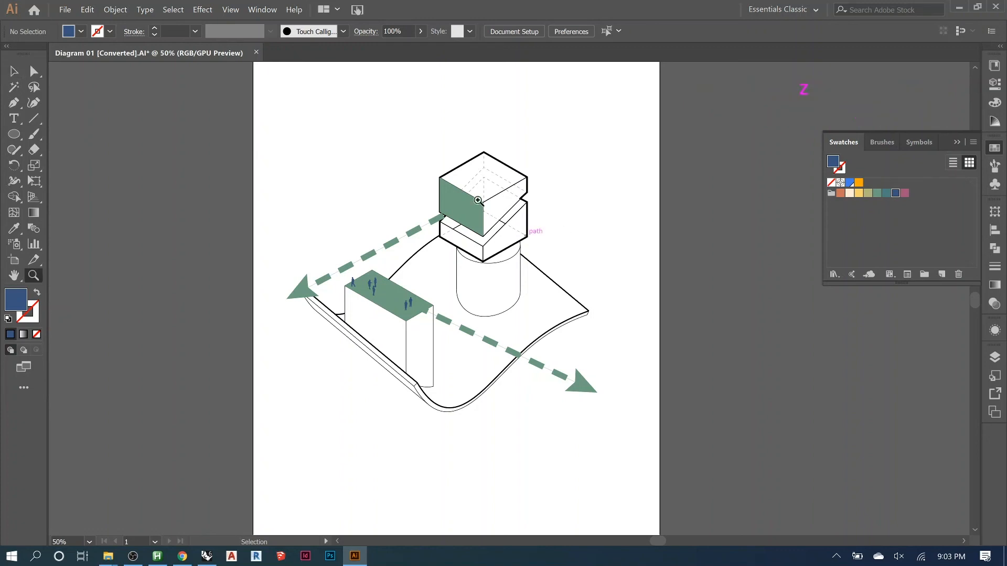
{"action": "left_click", "coordinate": [403, 147]}
{"action": "left_click_drag", "start_coordinate": [487, 184], "coordinate": [94, 153]}
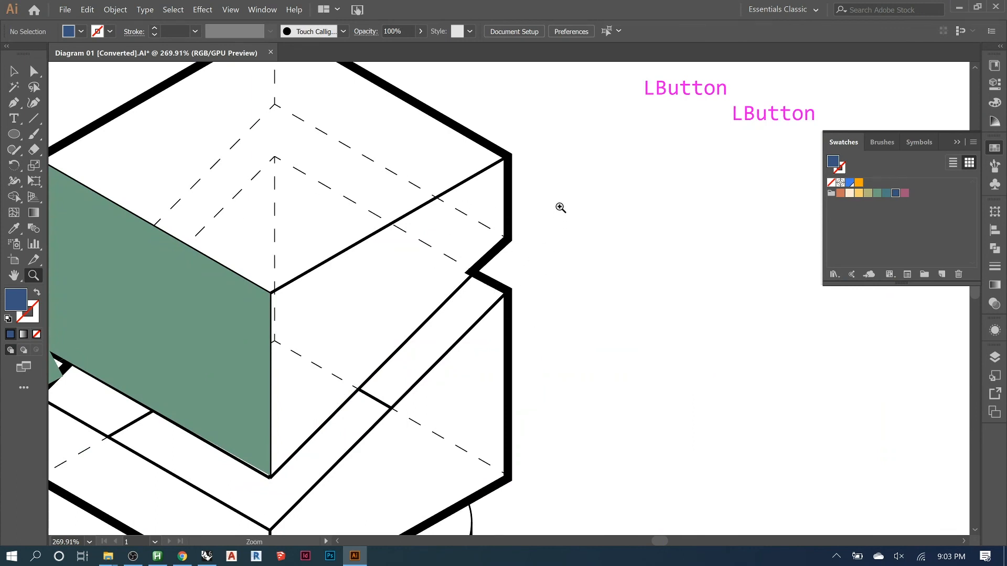
{"action": "key", "text": "ctrl"}
{"action": "key", "text": "ctrl+0"}
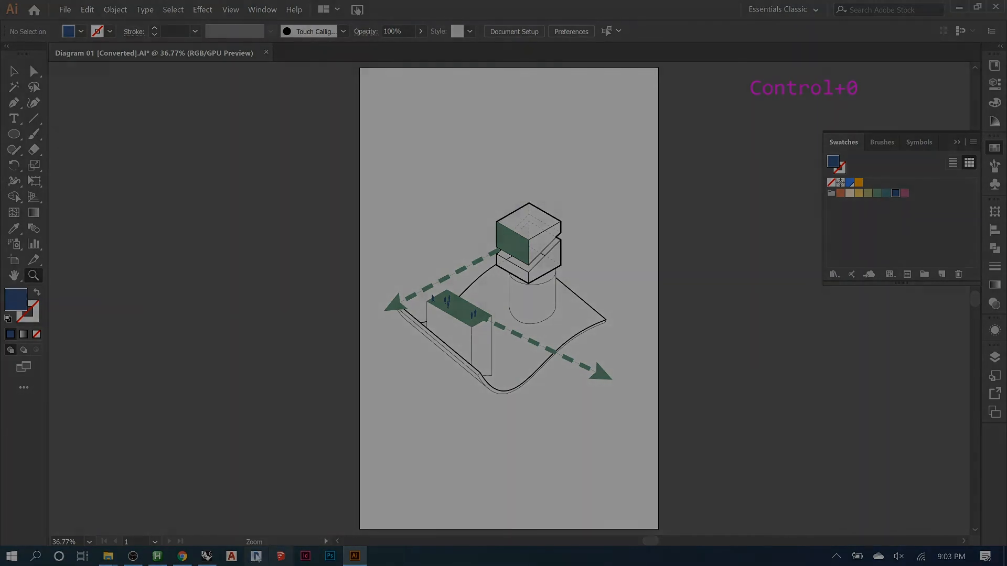
{"action": "left_click", "coordinate": [184, 543]}
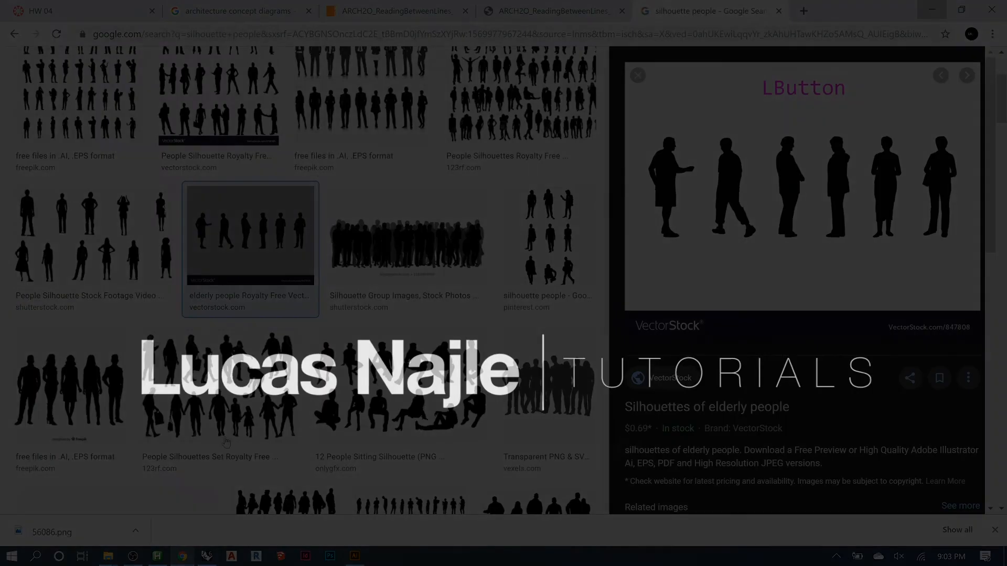